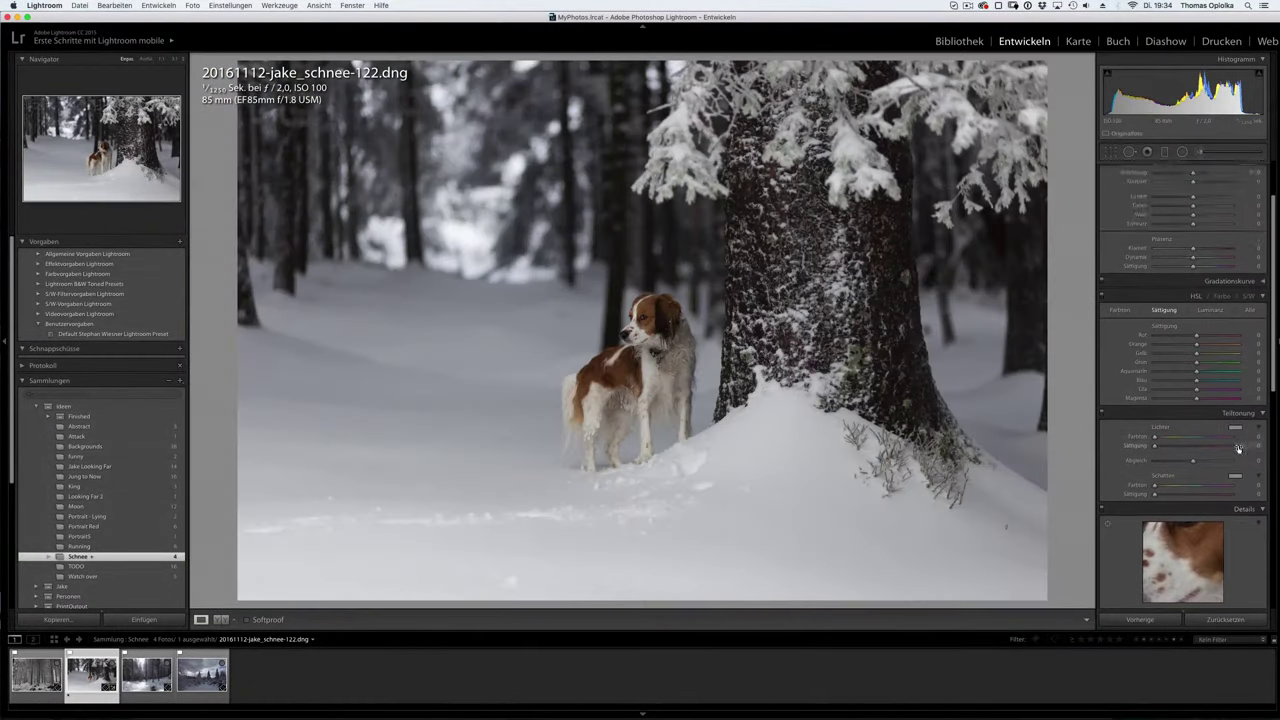
- Adjust the dog photo's shadows, whites and blacks, and raise exposure to +0.25
{"action": "mouse_move", "coordinate": [1194, 281]}
{"action": "left_mouse_down"}
{"action": "mouse_move", "coordinate": [1218, 281]}
{"action": "mouse_move", "coordinate": [1182, 300]}
{"action": "mouse_move", "coordinate": [1203, 334]}
{"action": "left_mouse_up"}
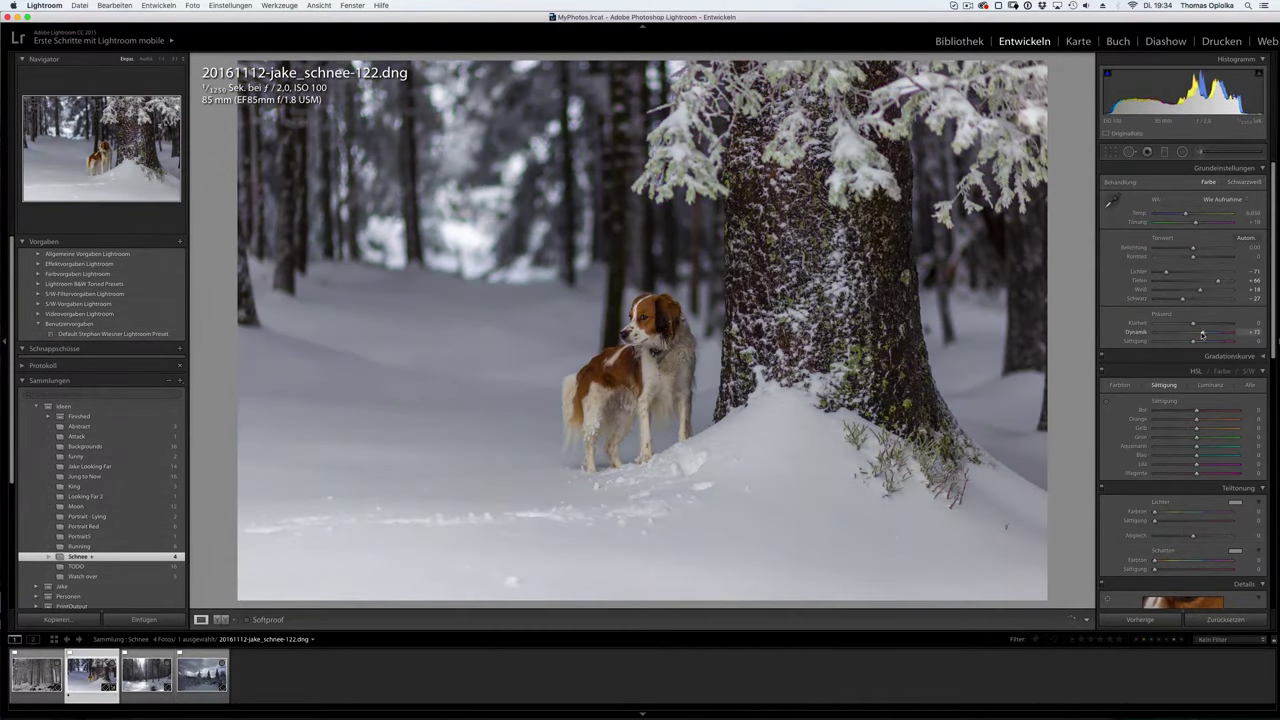
{"action": "left_click_drag", "start_coordinate": [1193, 251], "coordinate": [1194, 252]}
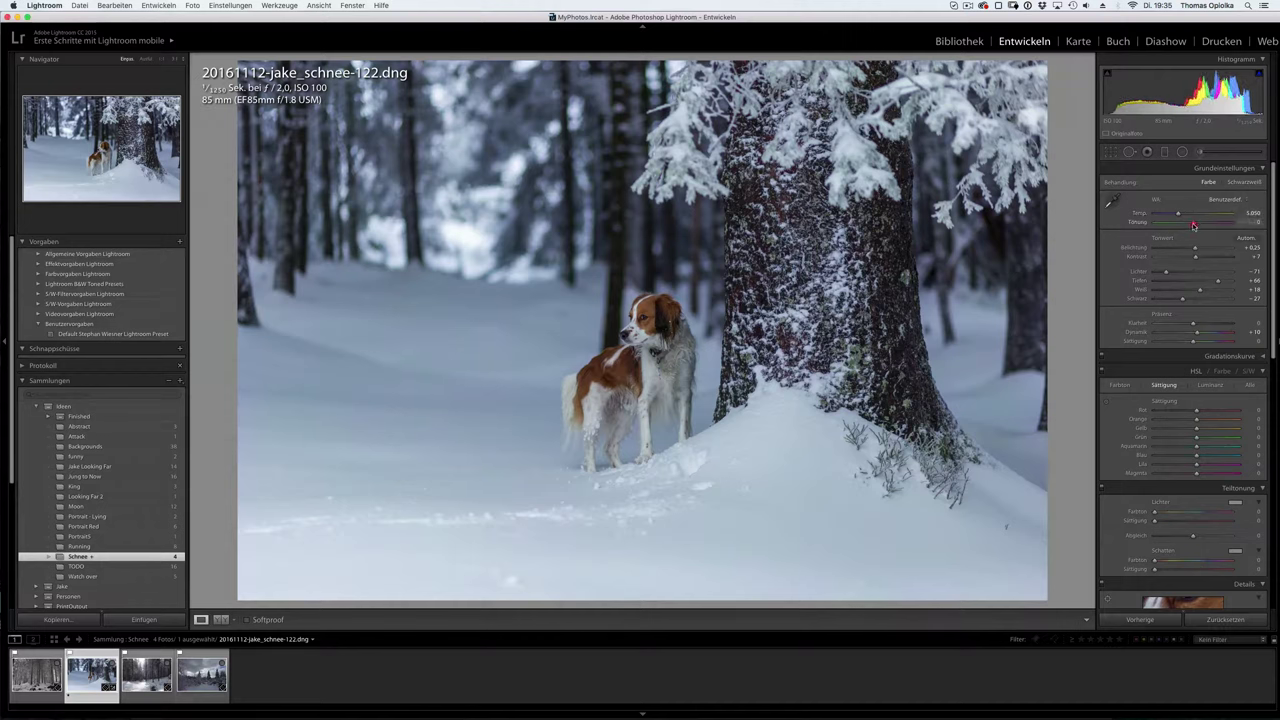
- Brush a warmer temperature over just the dog, then send the photo to Photoshop
{"action": "left_click", "coordinate": [1199, 151]}
{"action": "left_click_drag", "start_coordinate": [1195, 197], "coordinate": [1203, 197]}
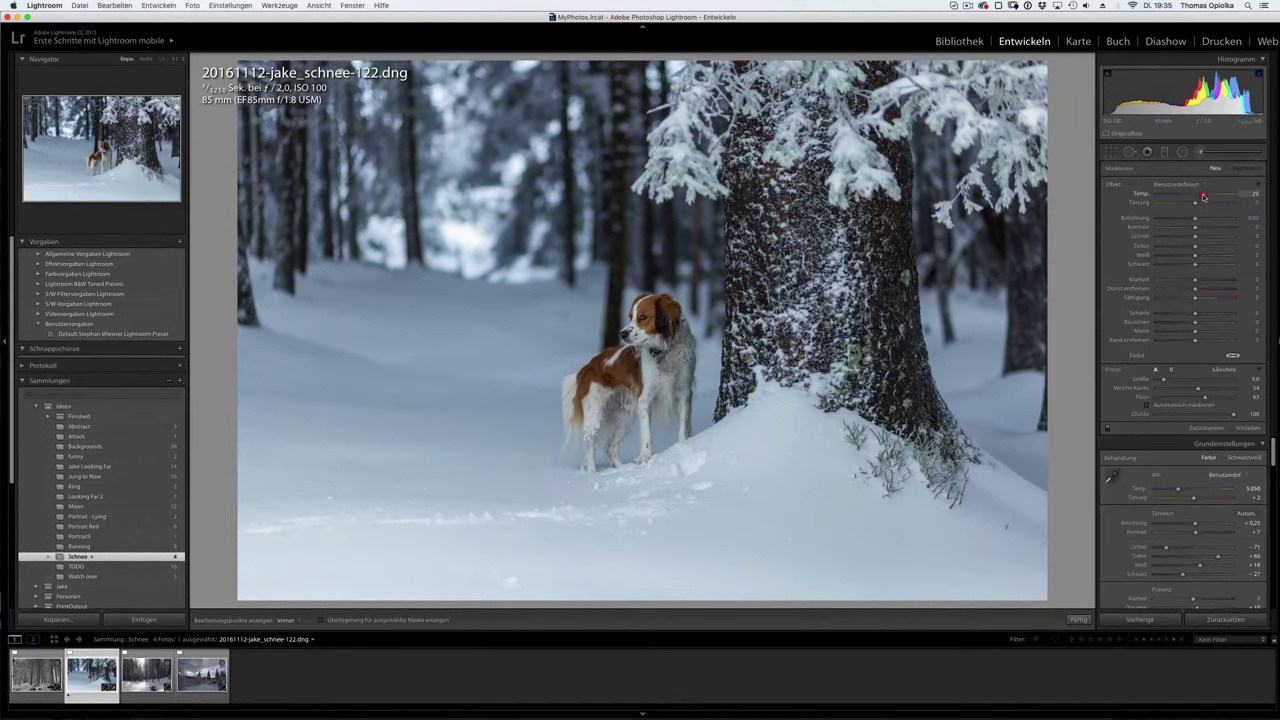
{"action": "left_click_drag", "start_coordinate": [610, 352], "coordinate": [644, 355]}
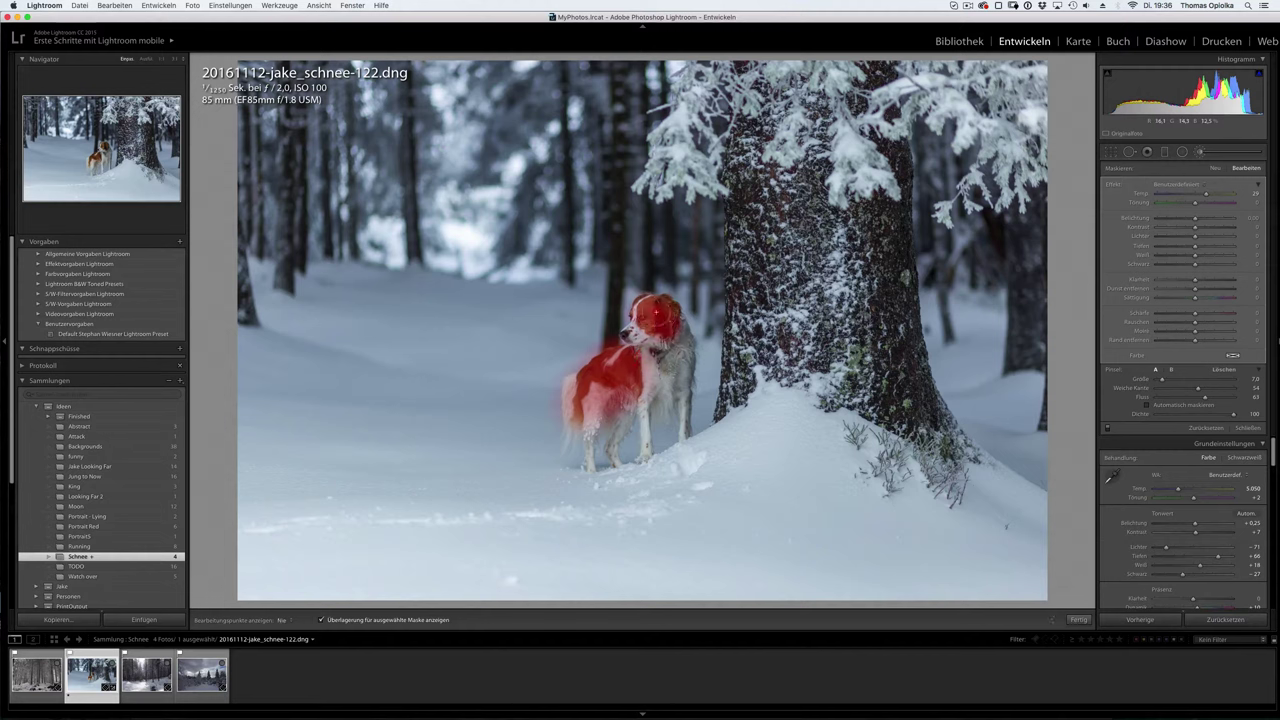
{"action": "key", "text": "o"}
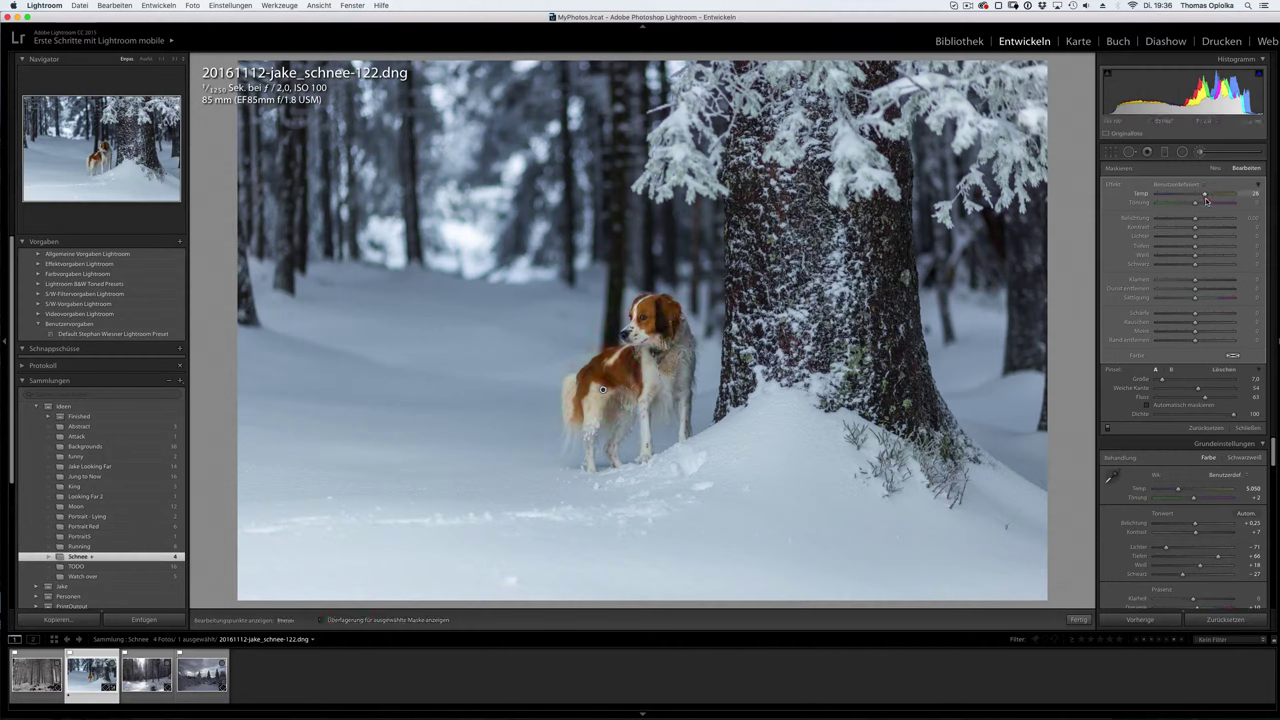
{"action": "key", "text": "k"}
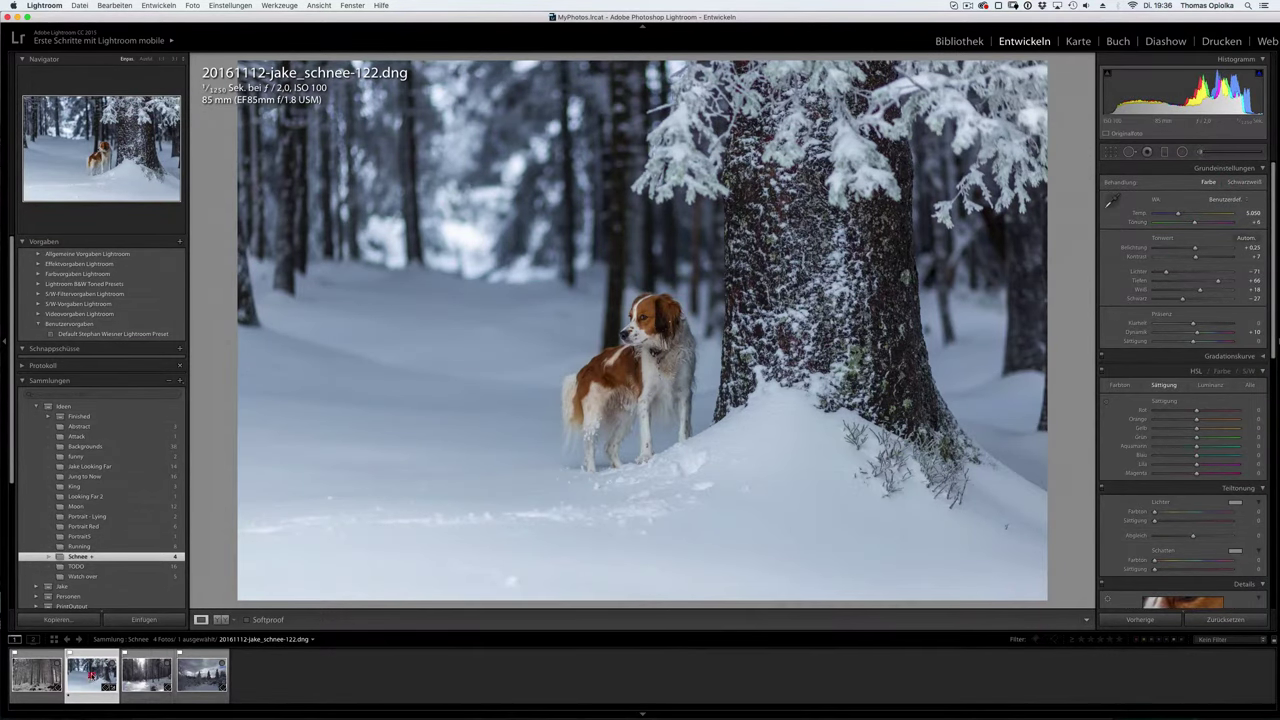
{"action": "key", "text": "ctrl+e"}
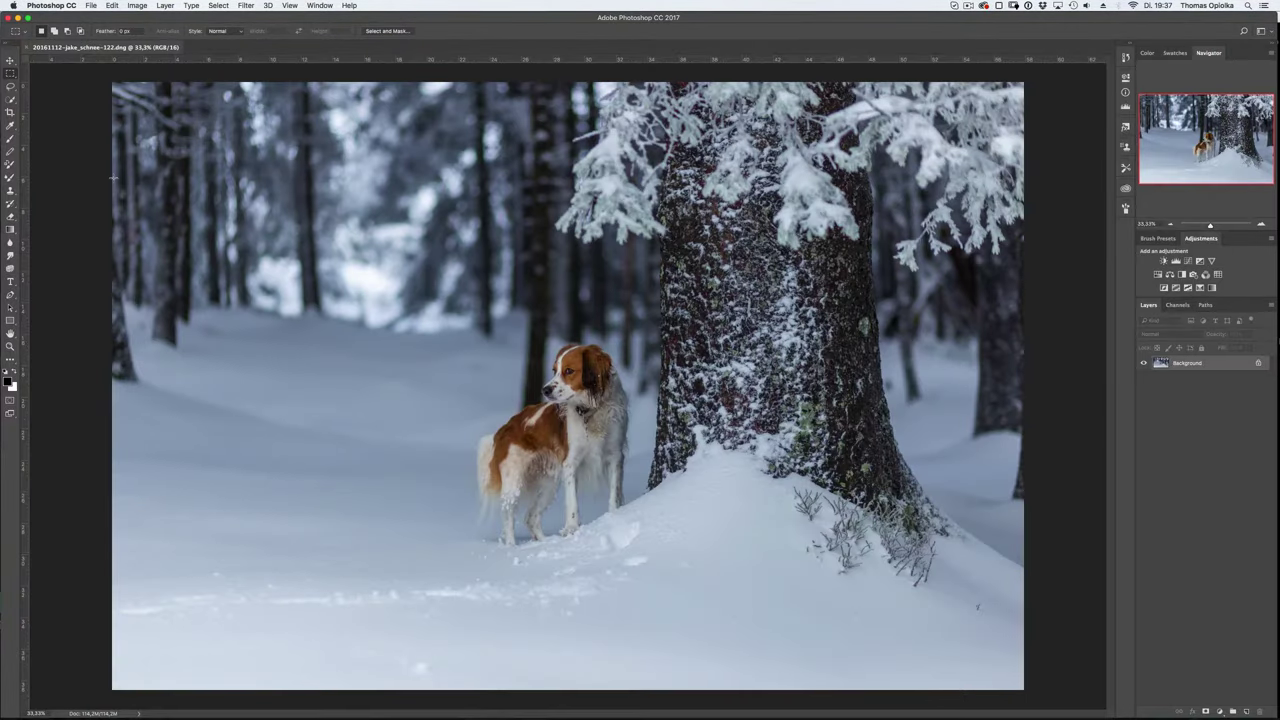
- Drag a first crop beyond the image edges, then cancel it
{"action": "key", "text": "ctrl+minus"}
{"action": "key", "text": "ctrl+minus"}
{"action": "key", "text": "ctrl+minus"}
{"action": "key", "text": "c"}
{"action": "left_click_drag", "start_coordinate": [397, 271], "coordinate": [357, 246]}
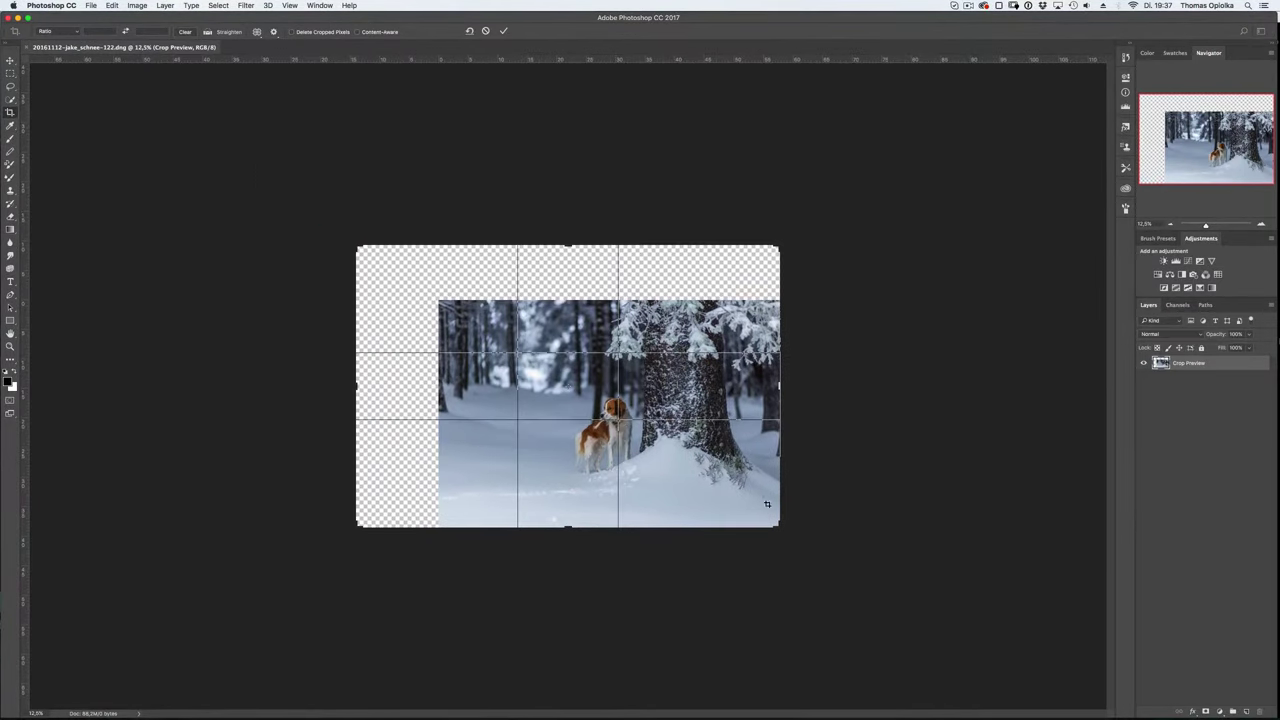
{"action": "left_click_drag", "start_coordinate": [767, 503], "coordinate": [684, 488]}
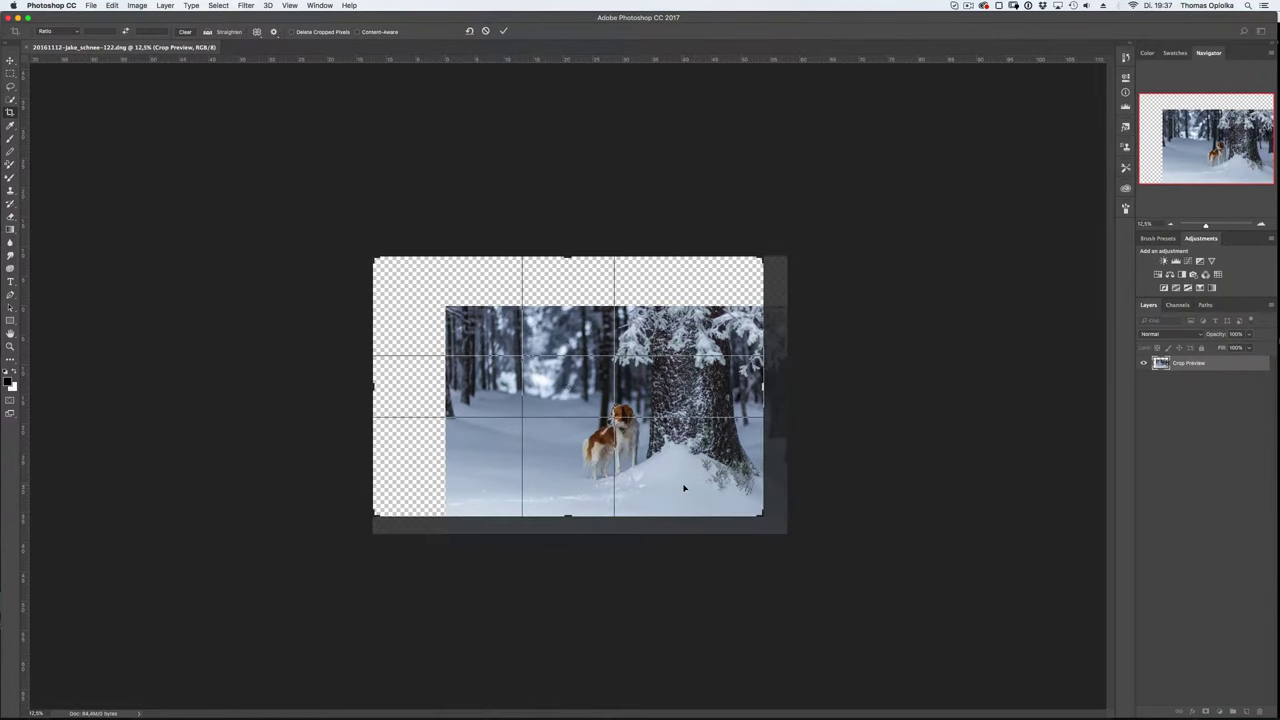
{"action": "key", "text": "ctrl+plus"}
- Re-crop to add transparent canvas beyond the top-left, commit it, and return to Lightroom
{"action": "left_click", "coordinate": [10, 111]}
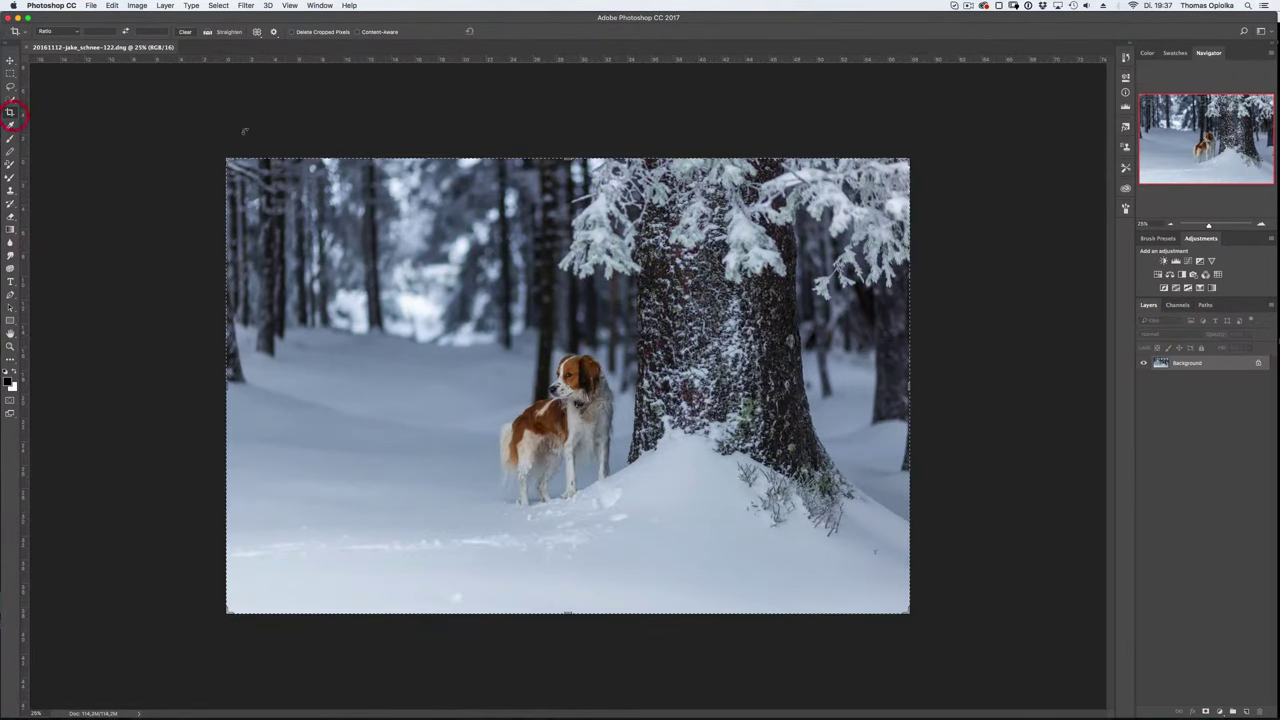
{"action": "left_click_drag", "start_coordinate": [918, 618], "coordinate": [852, 587]}
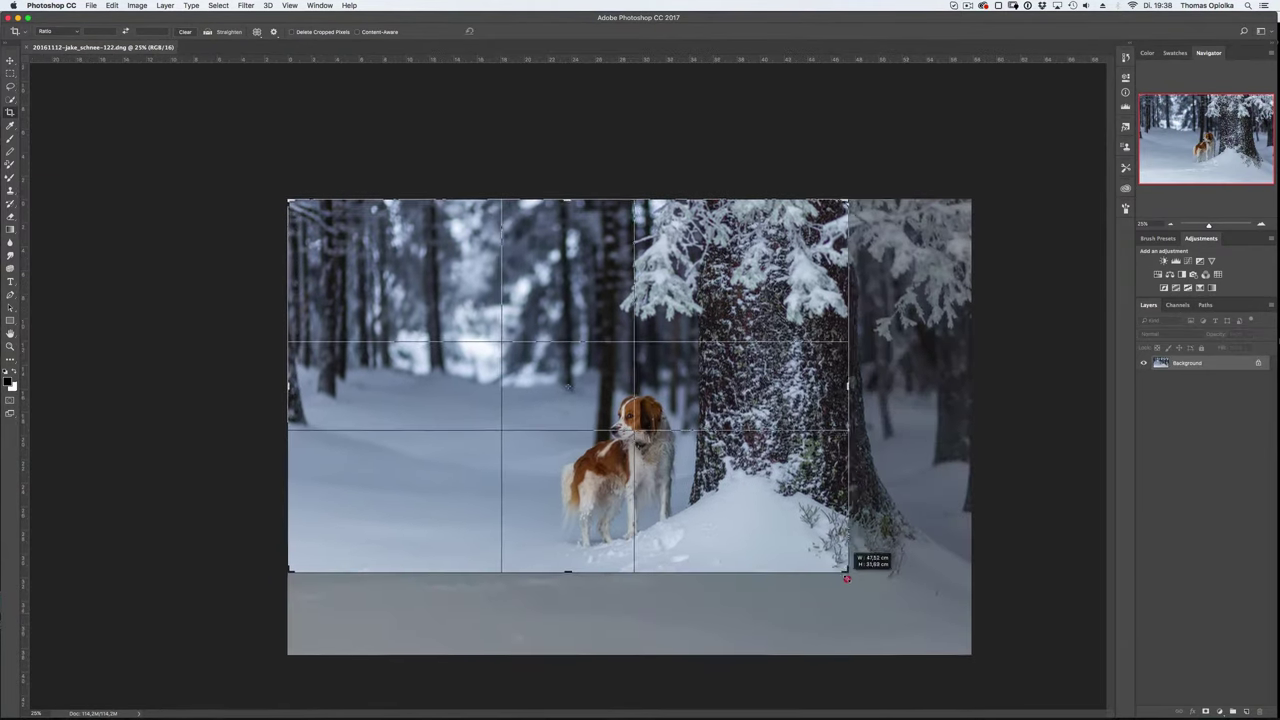
{"action": "key", "text": "Return"}
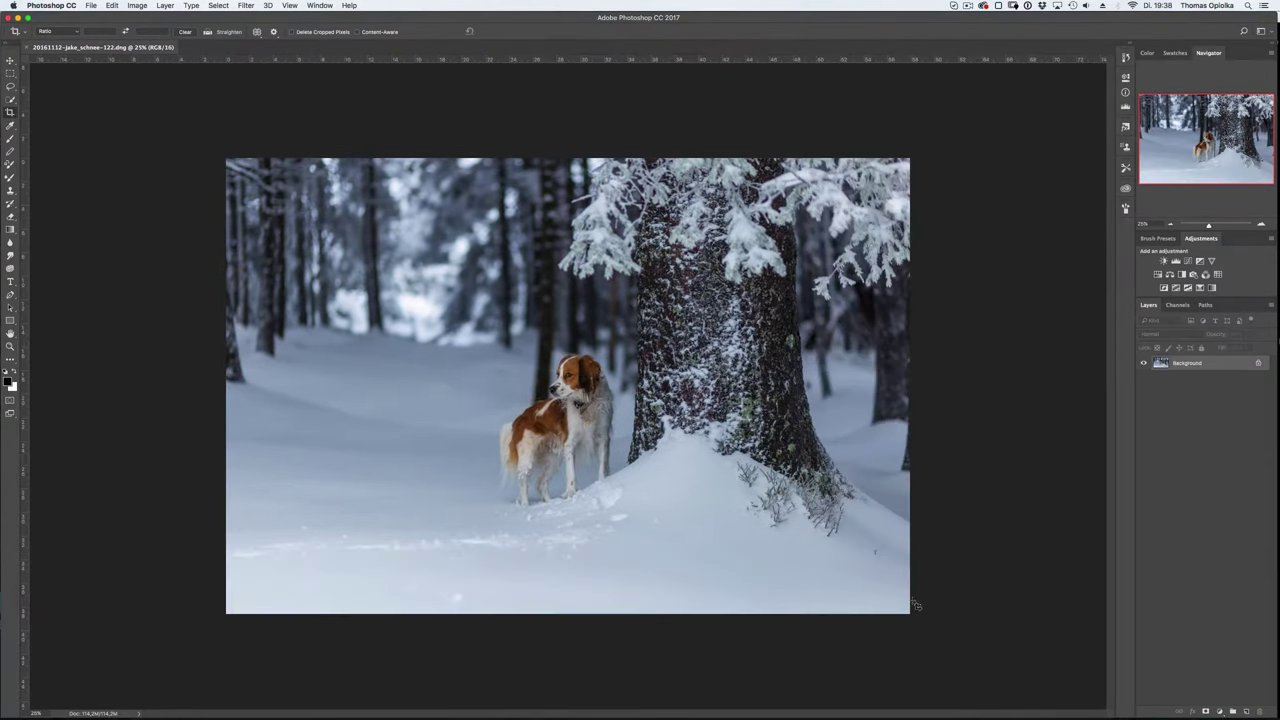
{"action": "left_click_drag", "start_coordinate": [226, 158], "coordinate": [223, 158]}
{"action": "key", "text": "Return"}
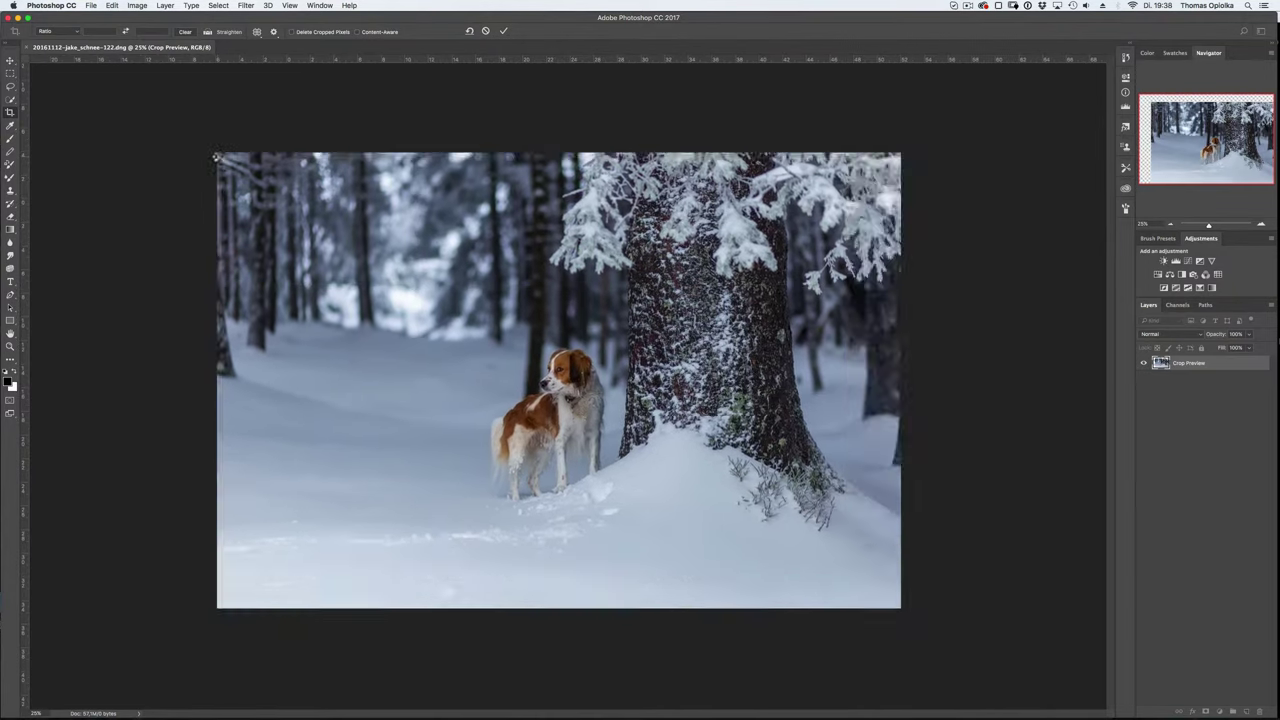
{"action": "key", "text": "super+Tab"}
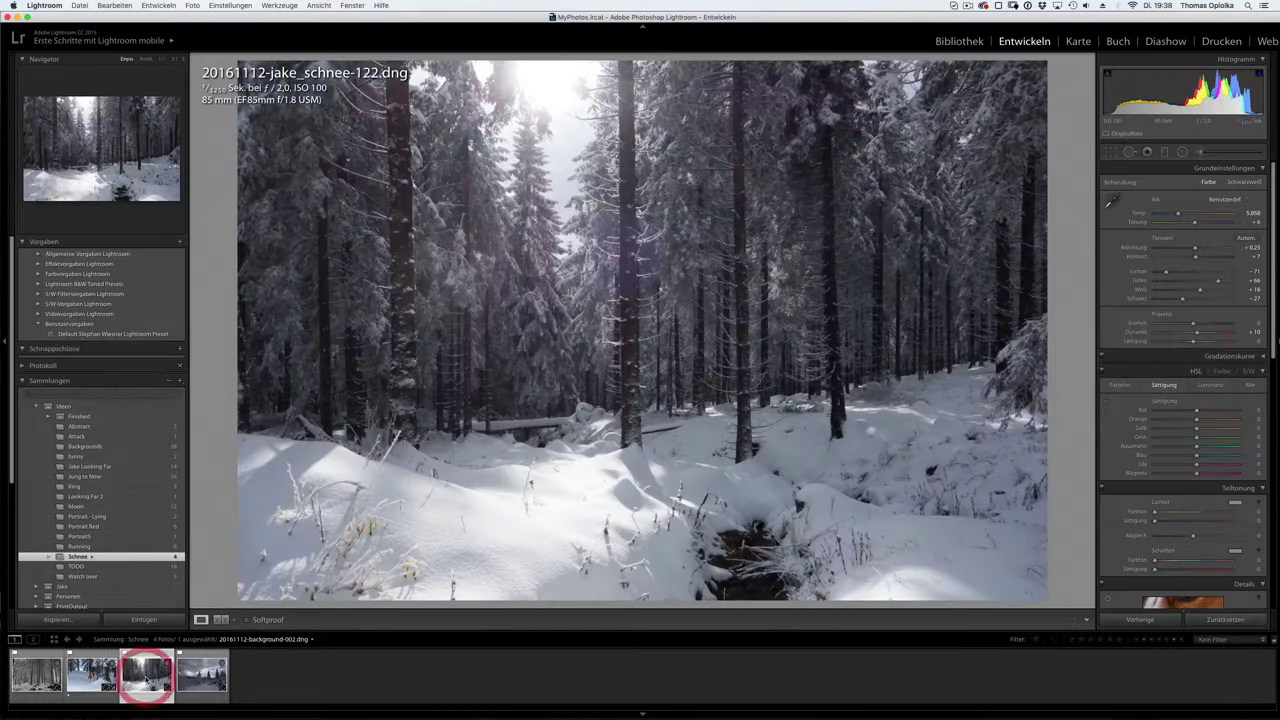
- Select the dog and forest photos and paste the dog photo's develop settings
{"action": "left_click", "coordinate": [202, 675]}
{"action": "left_click", "coordinate": [44, 683]}
{"action": "left_click", "coordinate": [147, 675]}
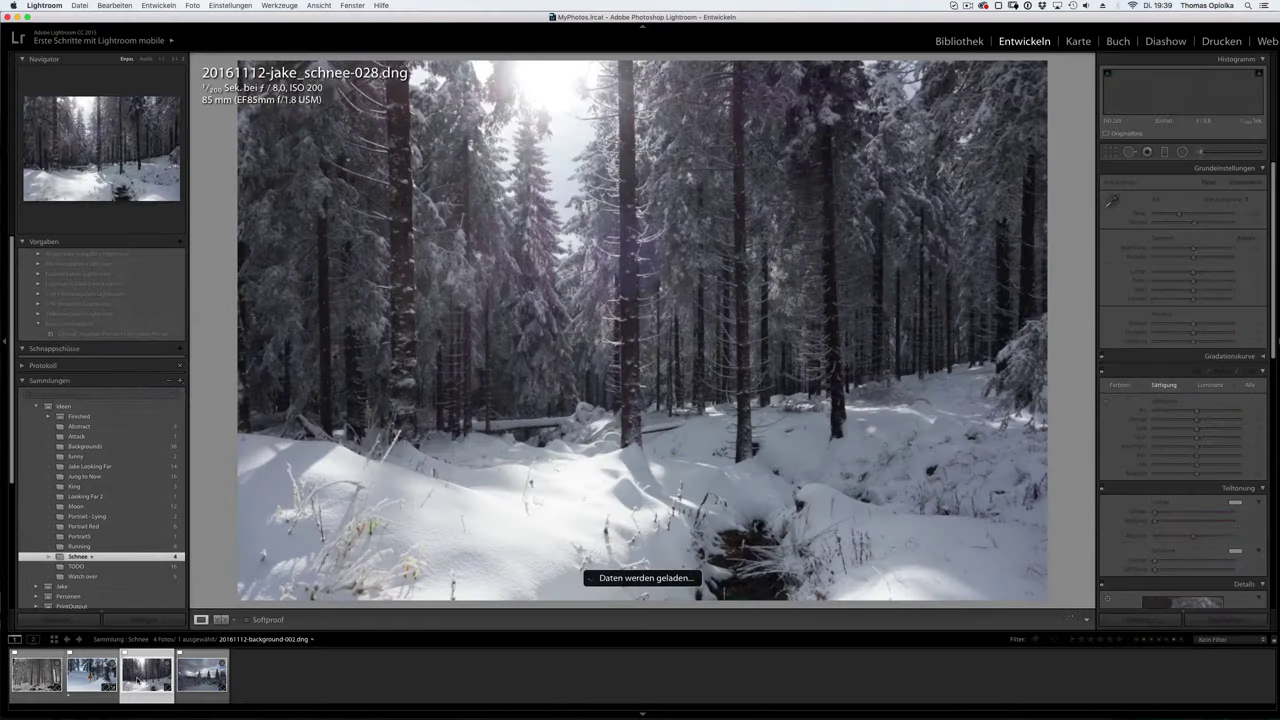
{"action": "left_click", "coordinate": [92, 675], "text": "ctrl"}
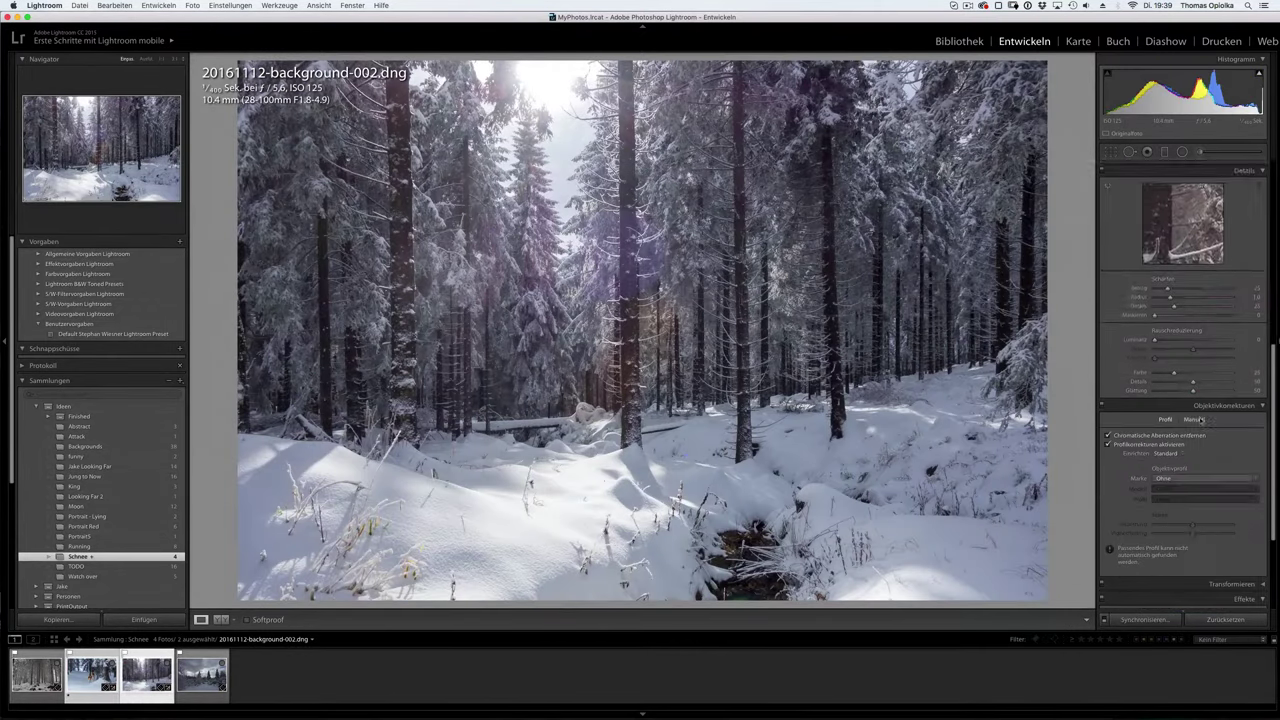
- Apply the Sony DSC-RX1 lens profile and open the forest photo in Photoshop
{"action": "left_click", "coordinate": [1180, 367]}
{"action": "left_click", "coordinate": [1189, 584]}
{"action": "left_click", "coordinate": [1237, 379]}
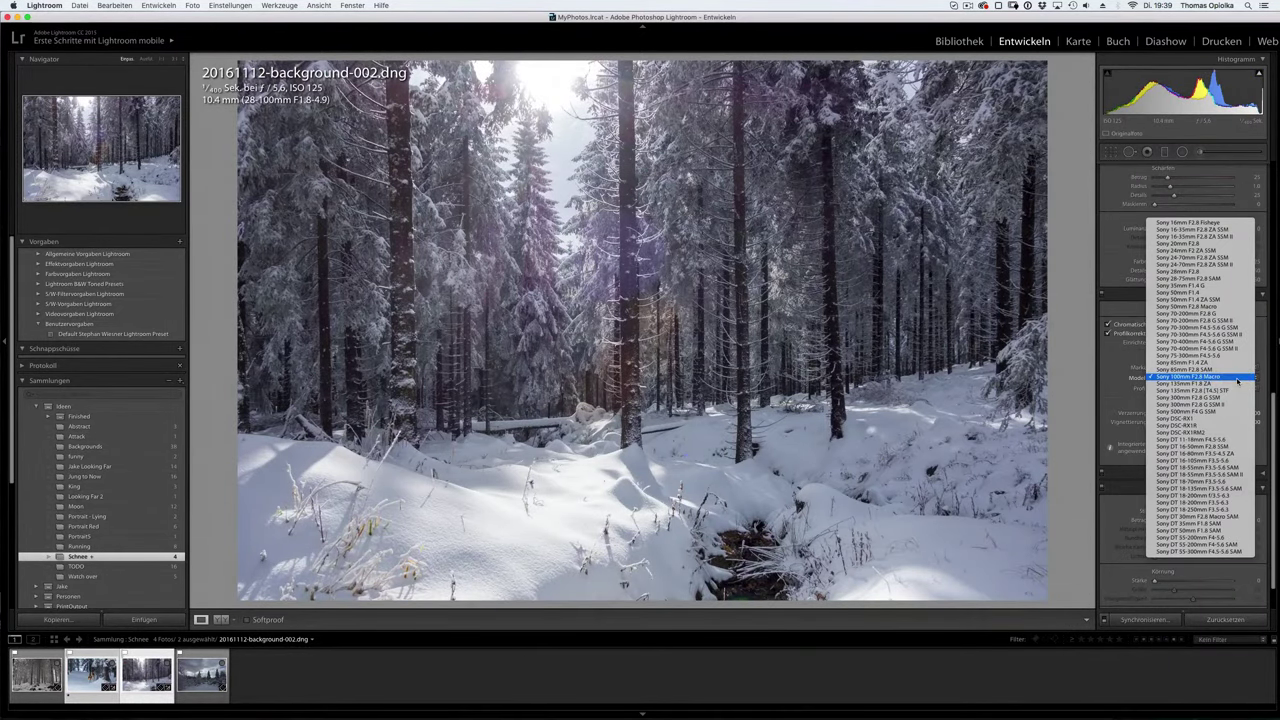
{"action": "left_click", "coordinate": [1237, 421]}
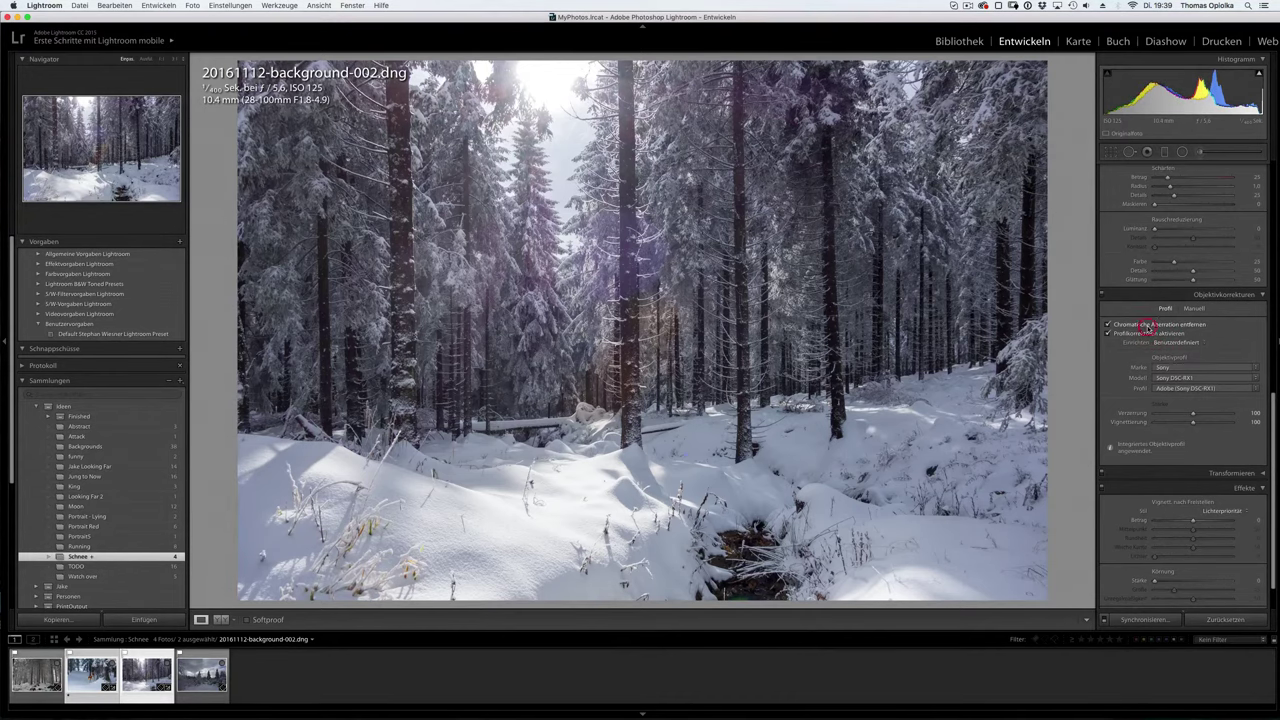
{"action": "scroll", "coordinate": [1174, 279], "scroll_direction": "up", "scroll_amount": 10}
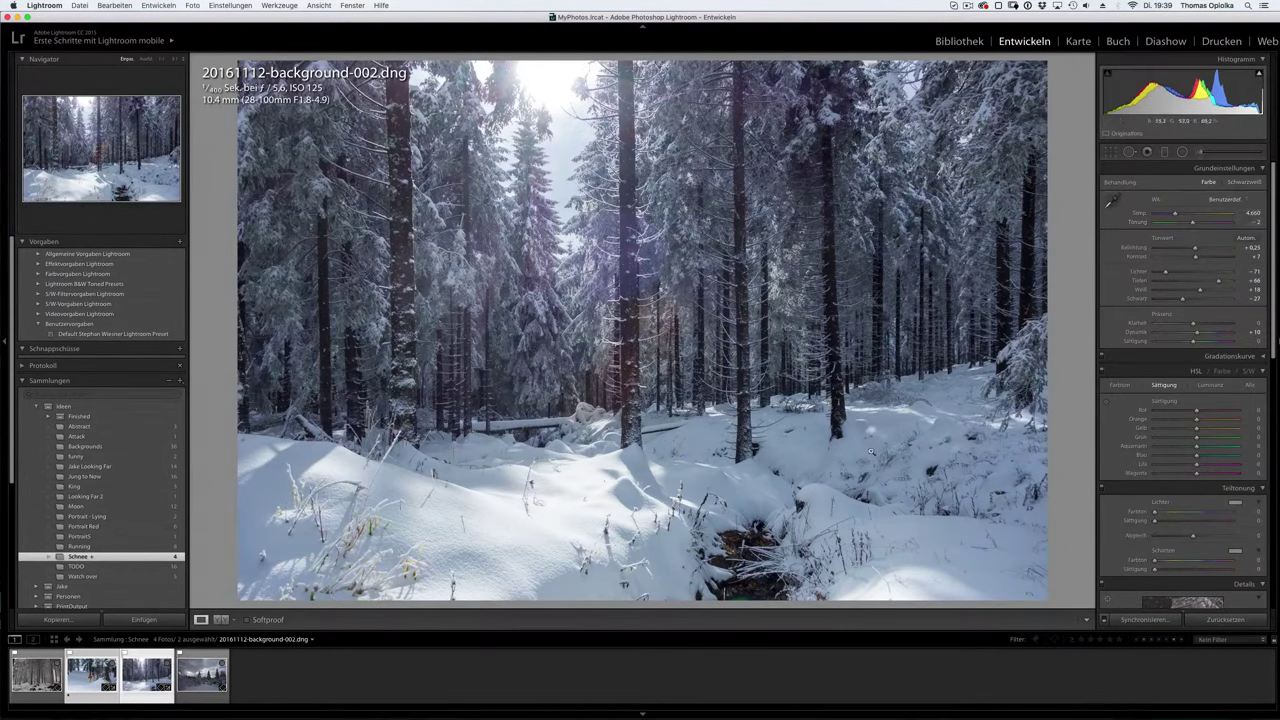
{"action": "right_click", "coordinate": [147, 675]}
{"action": "left_click", "coordinate": [360, 486]}
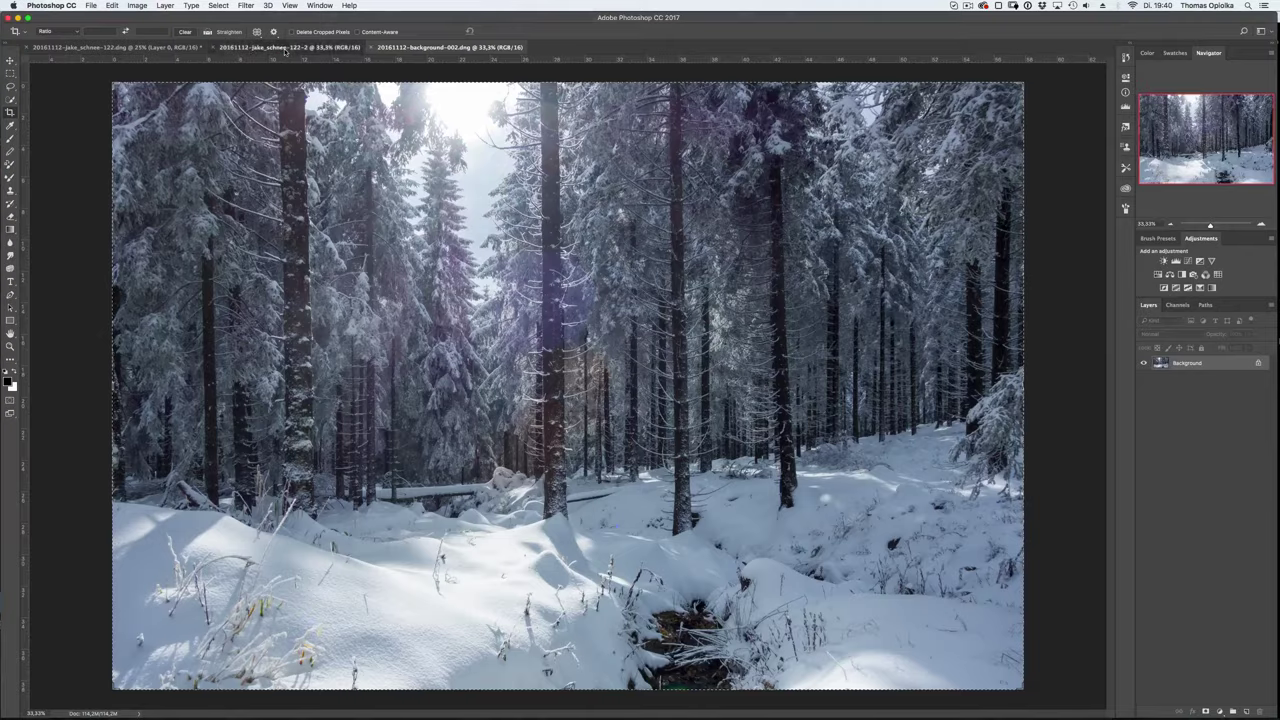
- Copy the forest into the dog document as Layer 1, shift it left and up, and hide the dog layer
{"action": "left_click", "coordinate": [263, 48]}
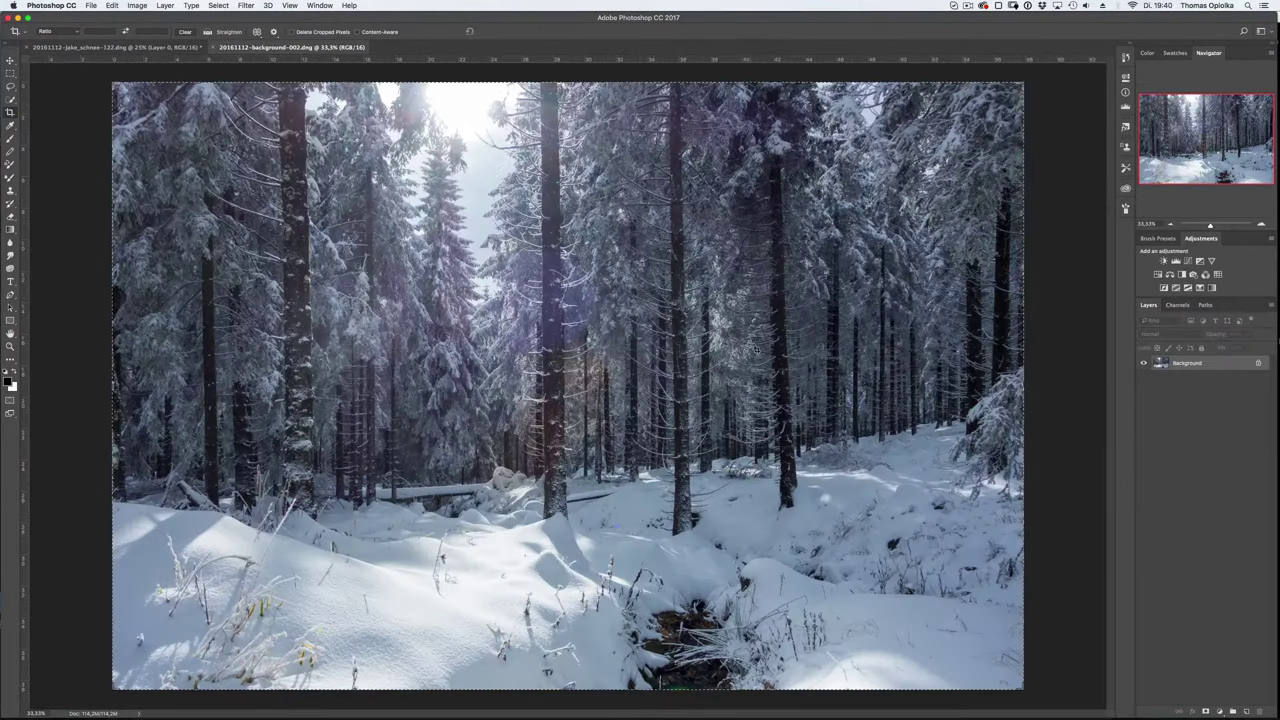
{"action": "left_click_drag", "start_coordinate": [1187, 363], "coordinate": [1186, 394]}
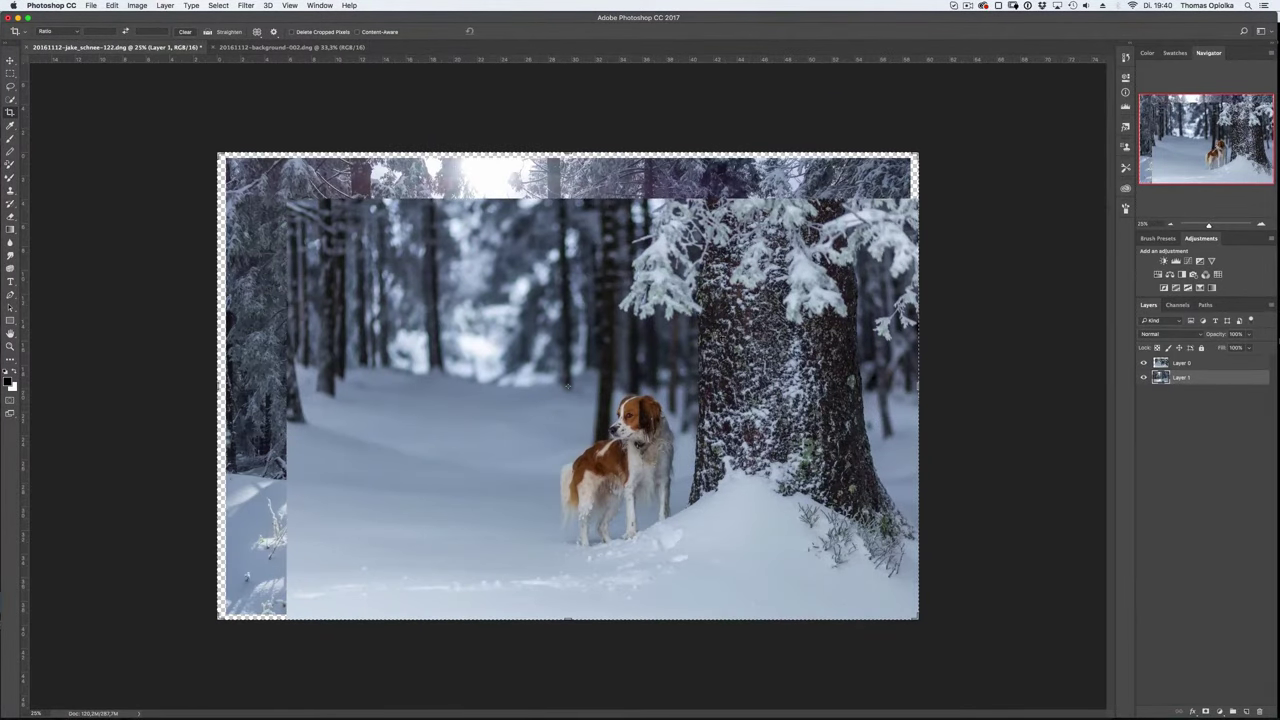
{"action": "key", "text": "v"}
{"action": "mouse_move", "coordinate": [567, 387]}
{"action": "left_mouse_down"}
{"action": "mouse_move", "coordinate": [167, 245]}
{"action": "mouse_move", "coordinate": [258, 337]}
{"action": "mouse_move", "coordinate": [247, 352]}
{"action": "left_mouse_up"}
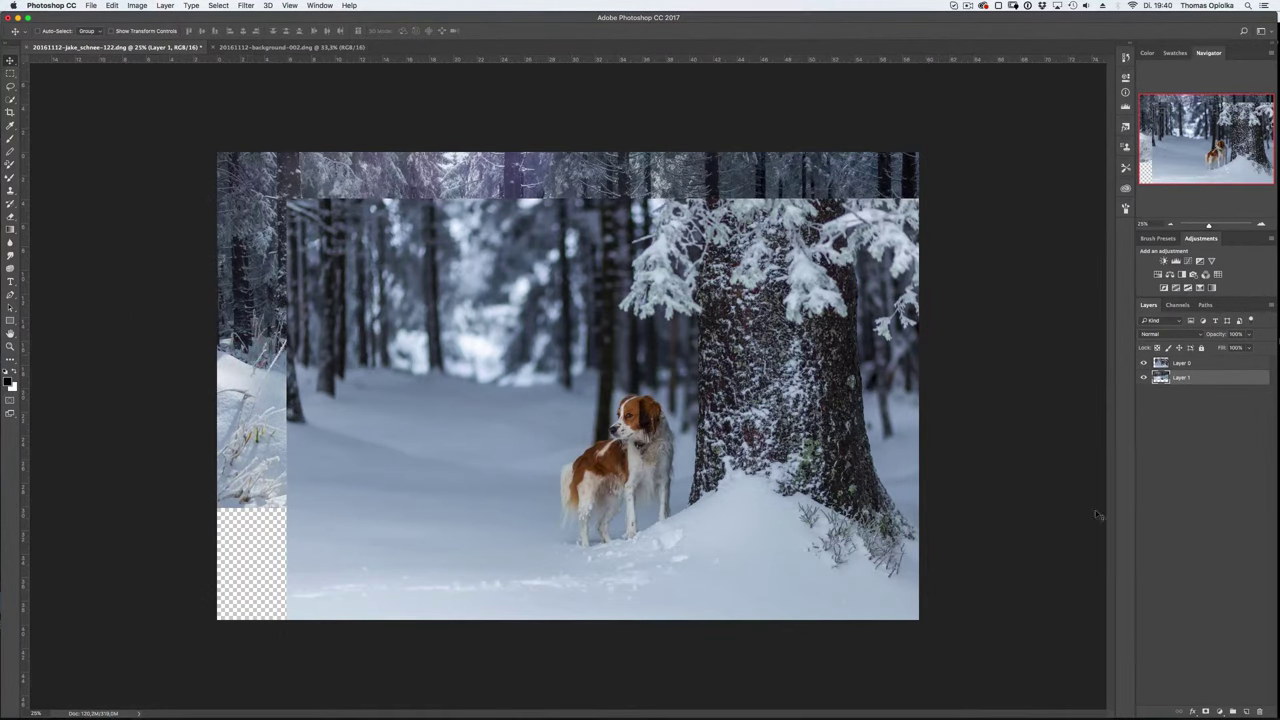
{"action": "left_click", "coordinate": [245, 5]}
{"action": "left_click", "coordinate": [1155, 383]}
{"action": "left_click", "coordinate": [1144, 362]}
- Apply a 47 px Tilt-Shift blur to the forest, show the dog layer, and nudge the forest down
{"action": "left_click", "coordinate": [245, 5]}
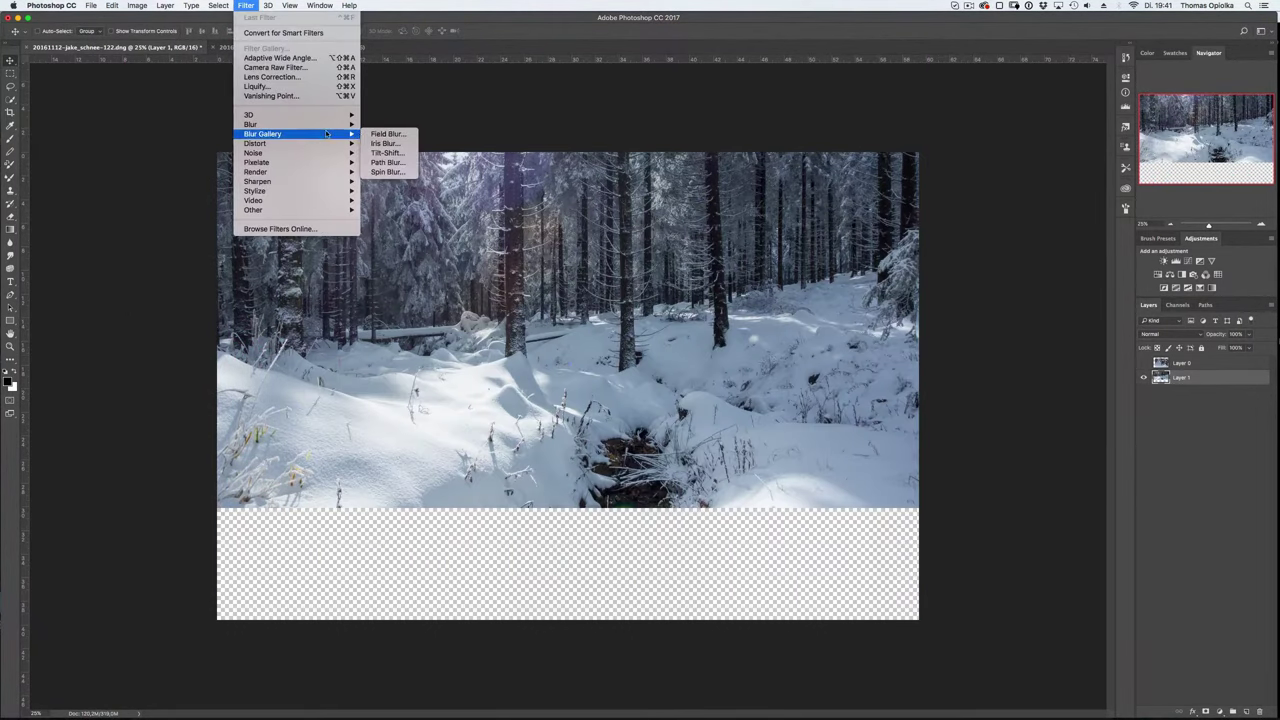
{"action": "left_click", "coordinate": [386, 152]}
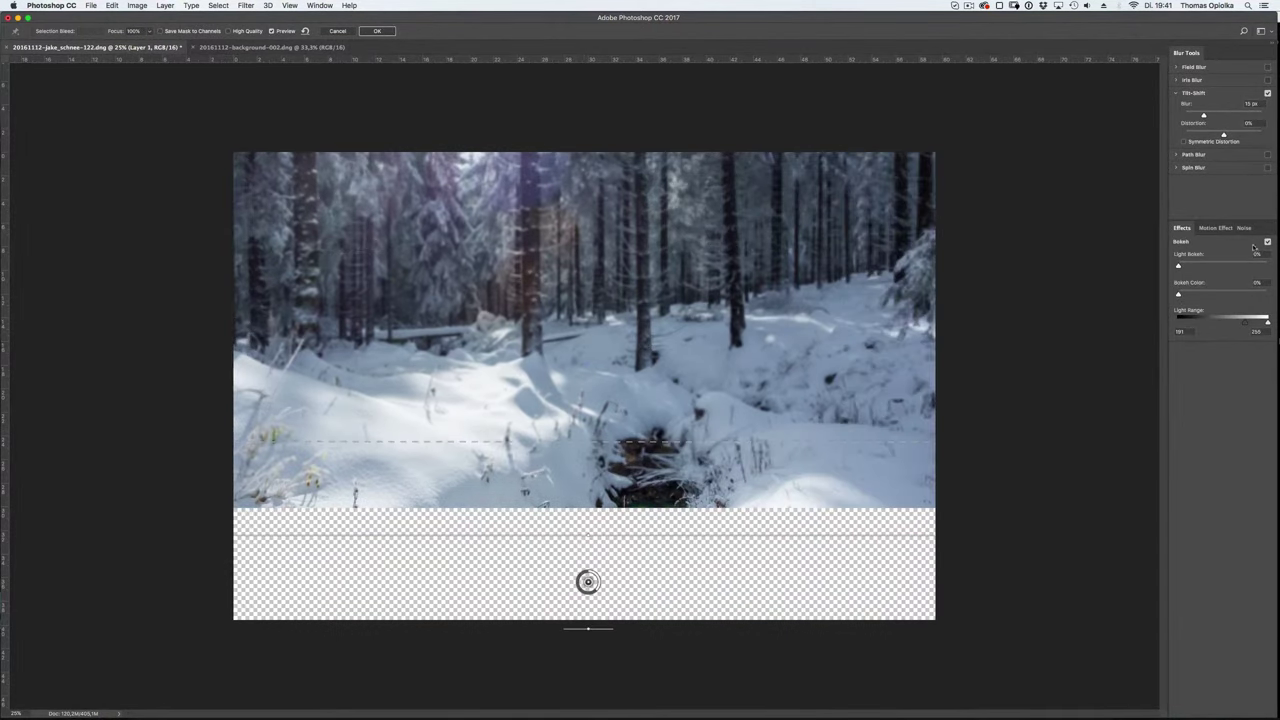
{"action": "left_click_drag", "start_coordinate": [1203, 115], "coordinate": [1216, 115]}
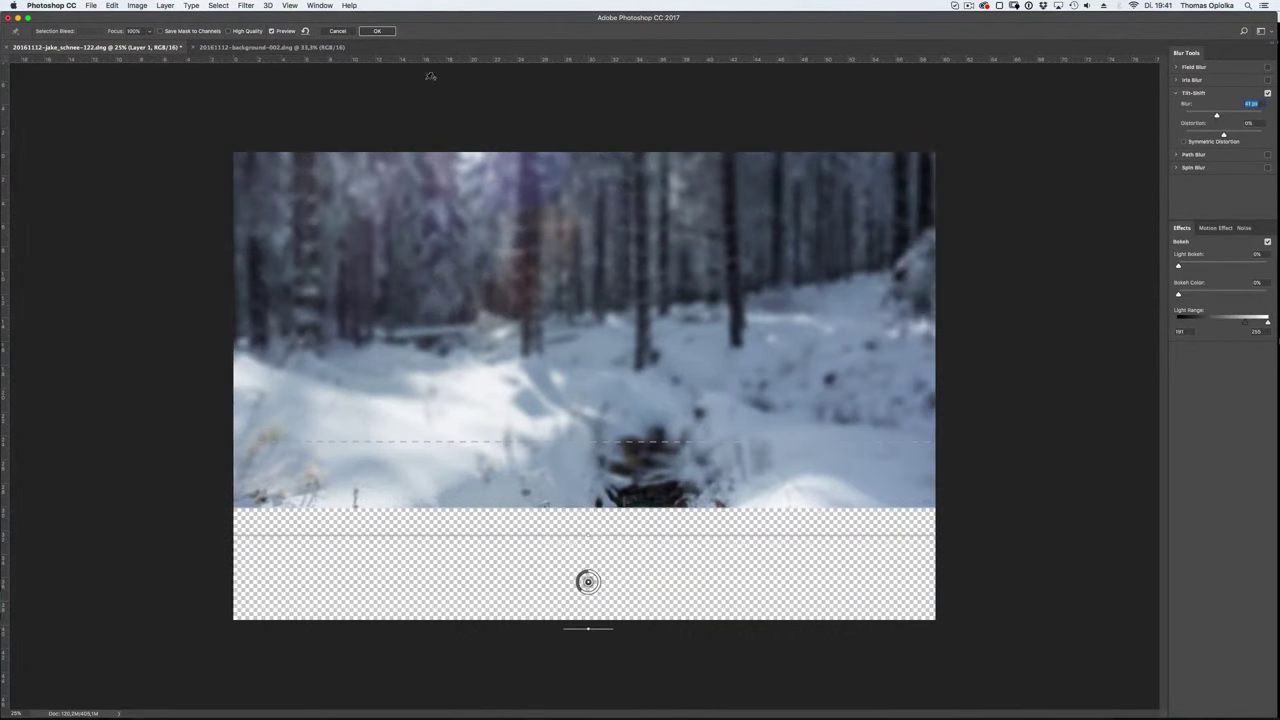
{"action": "key", "text": "Return"}
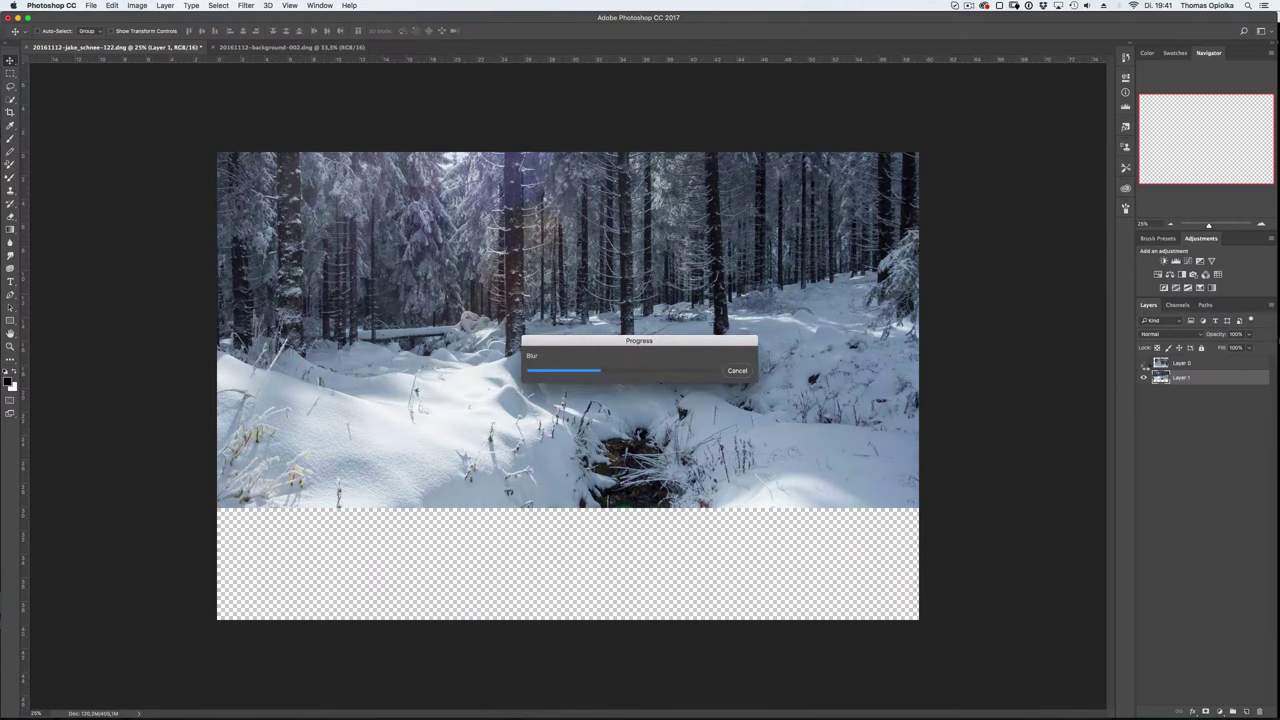
{"action": "left_click", "coordinate": [1144, 363]}
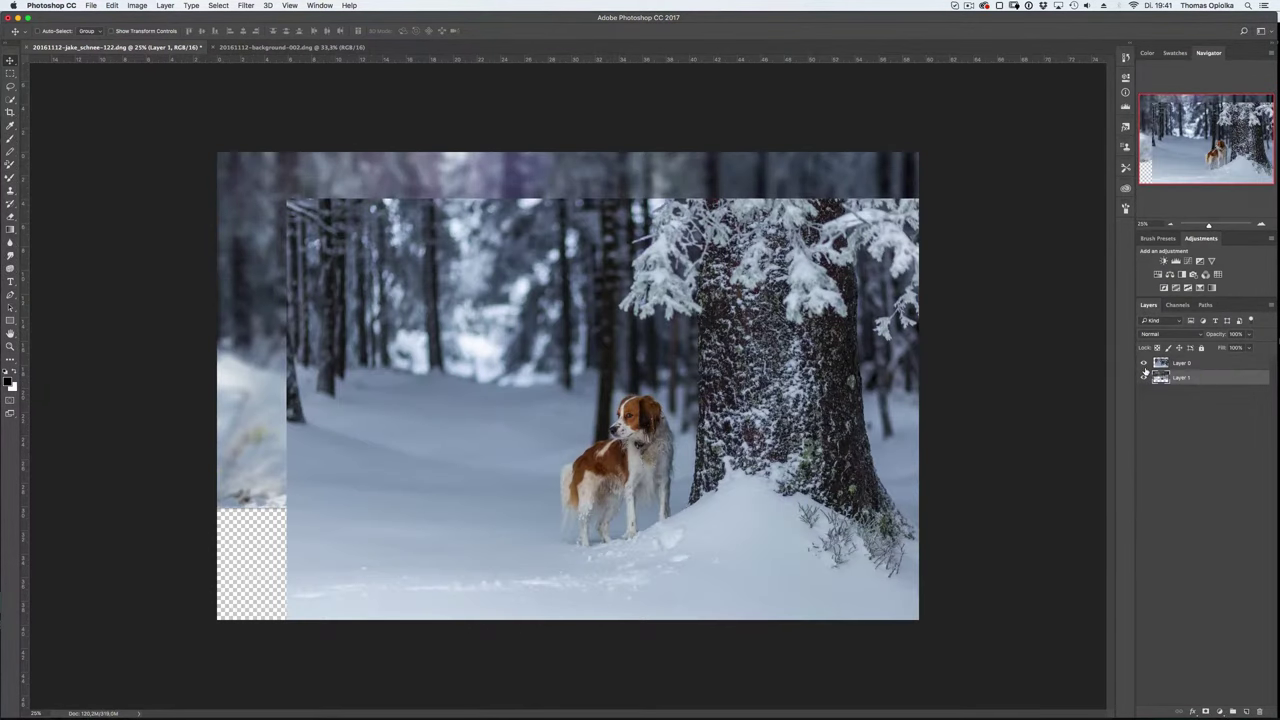
{"action": "left_click_drag", "start_coordinate": [250, 340], "coordinate": [252, 367]}
- Mask the dog layer and paint at 100% opacity to fade its hard top and left edges
{"action": "left_click", "coordinate": [1200, 363]}
{"action": "left_click", "coordinate": [1212, 710]}
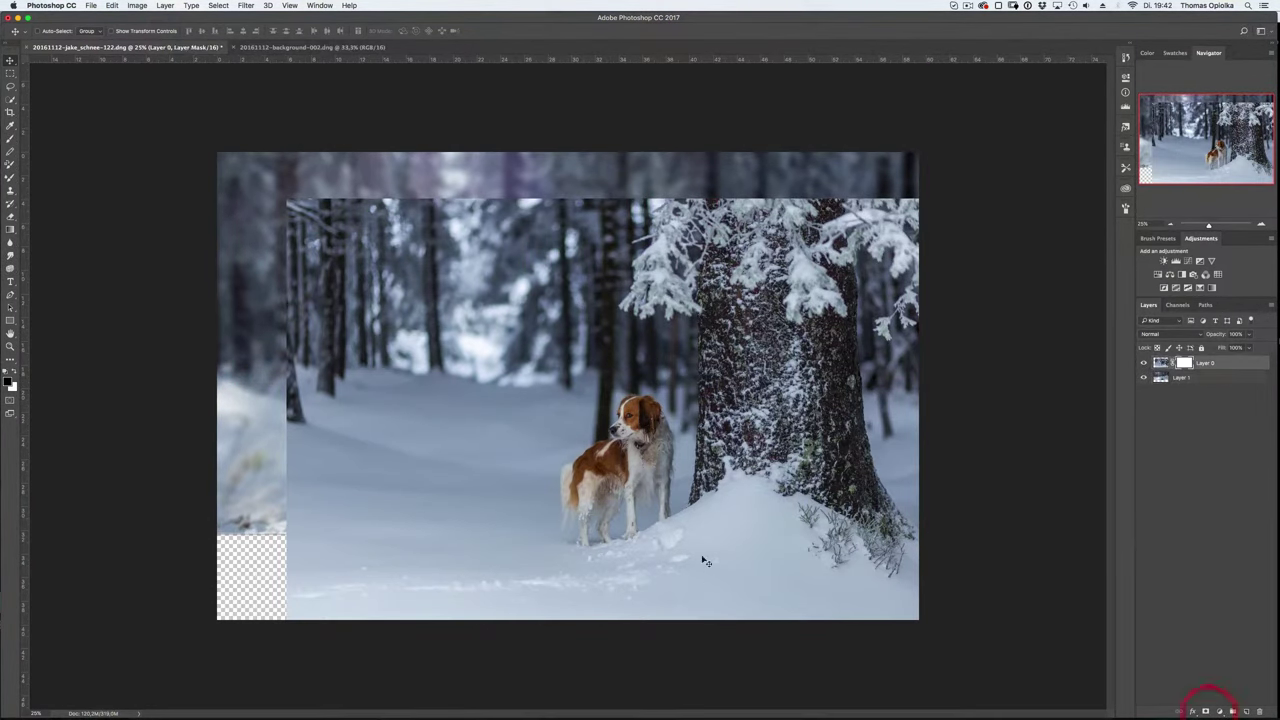
{"action": "key", "text": "b"}
{"action": "left_click", "coordinate": [281, 215]}
{"action": "key", "text": "0"}
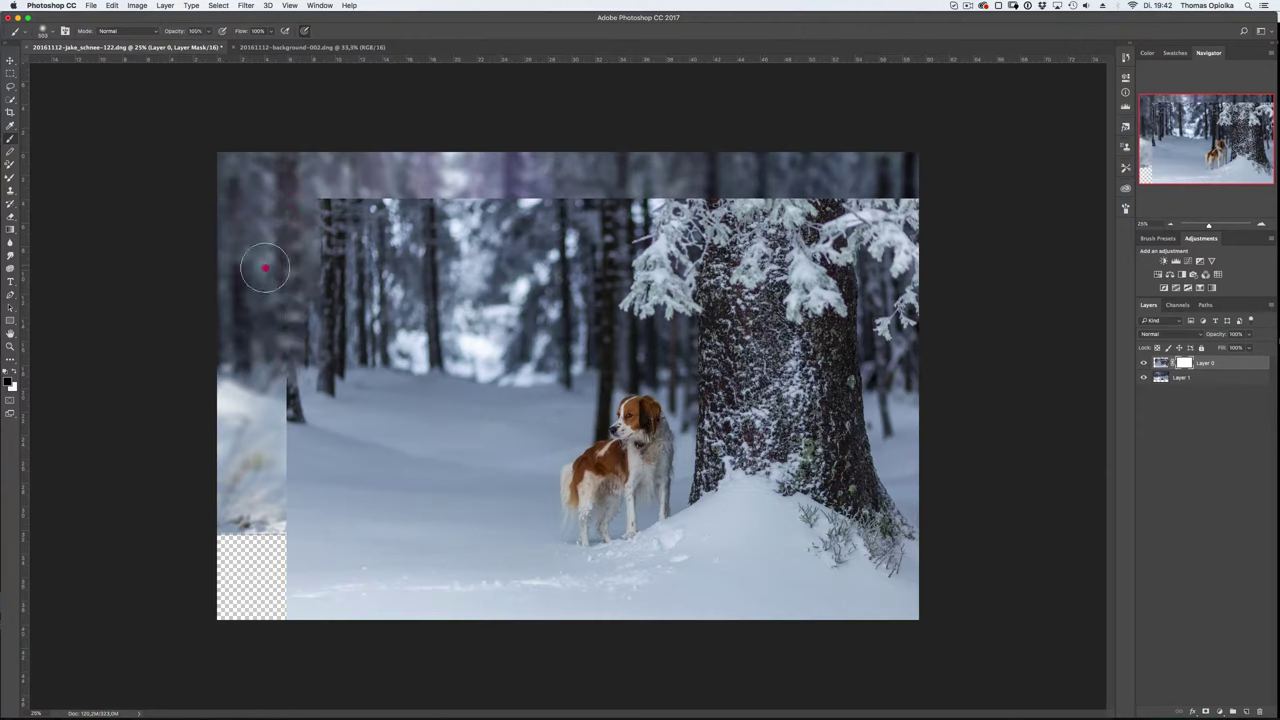
{"action": "left_click_drag", "start_coordinate": [292, 261], "coordinate": [300, 540]}
{"action": "left_click_drag", "start_coordinate": [330, 205], "coordinate": [604, 146]}
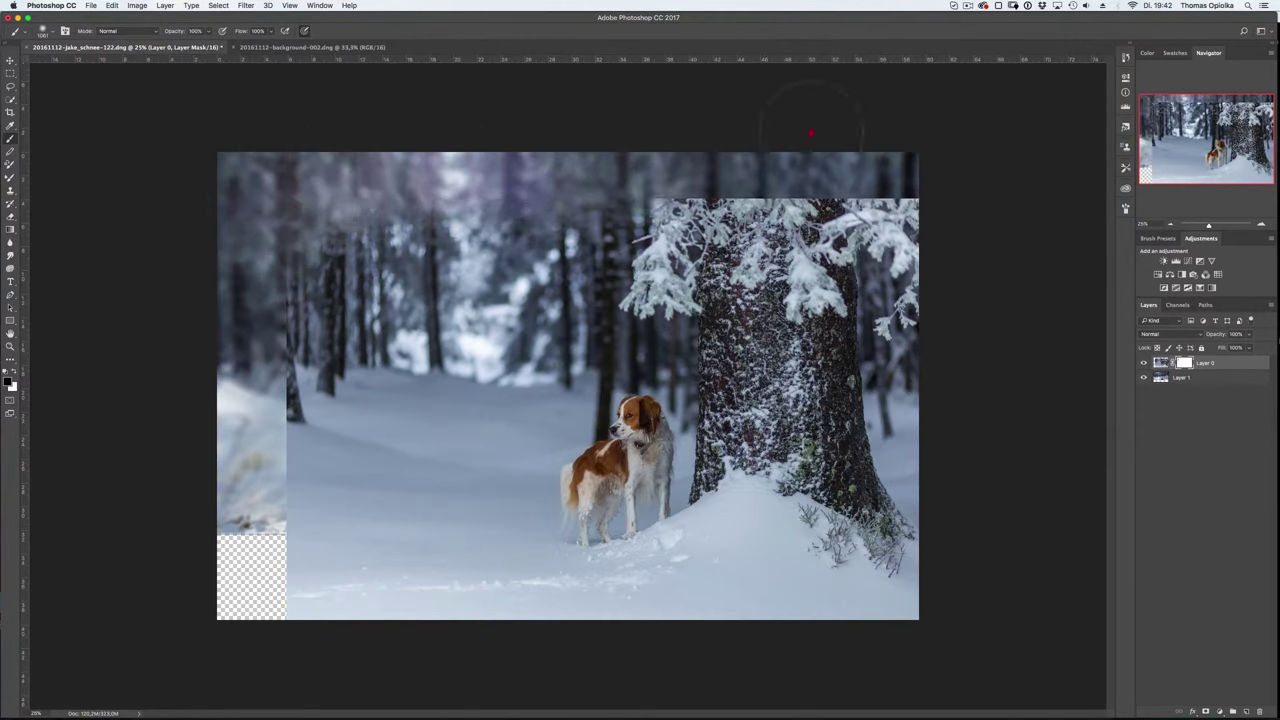
{"action": "left_click_drag", "start_coordinate": [811, 132], "coordinate": [891, 155]}
{"action": "mouse_move", "coordinate": [300, 268]}
{"action": "left_mouse_down"}
{"action": "mouse_move", "coordinate": [263, 457]}
{"action": "mouse_move", "coordinate": [320, 280]}
{"action": "mouse_move", "coordinate": [400, 200]}
{"action": "left_mouse_up"}
{"action": "left_click", "coordinate": [1160, 363]}
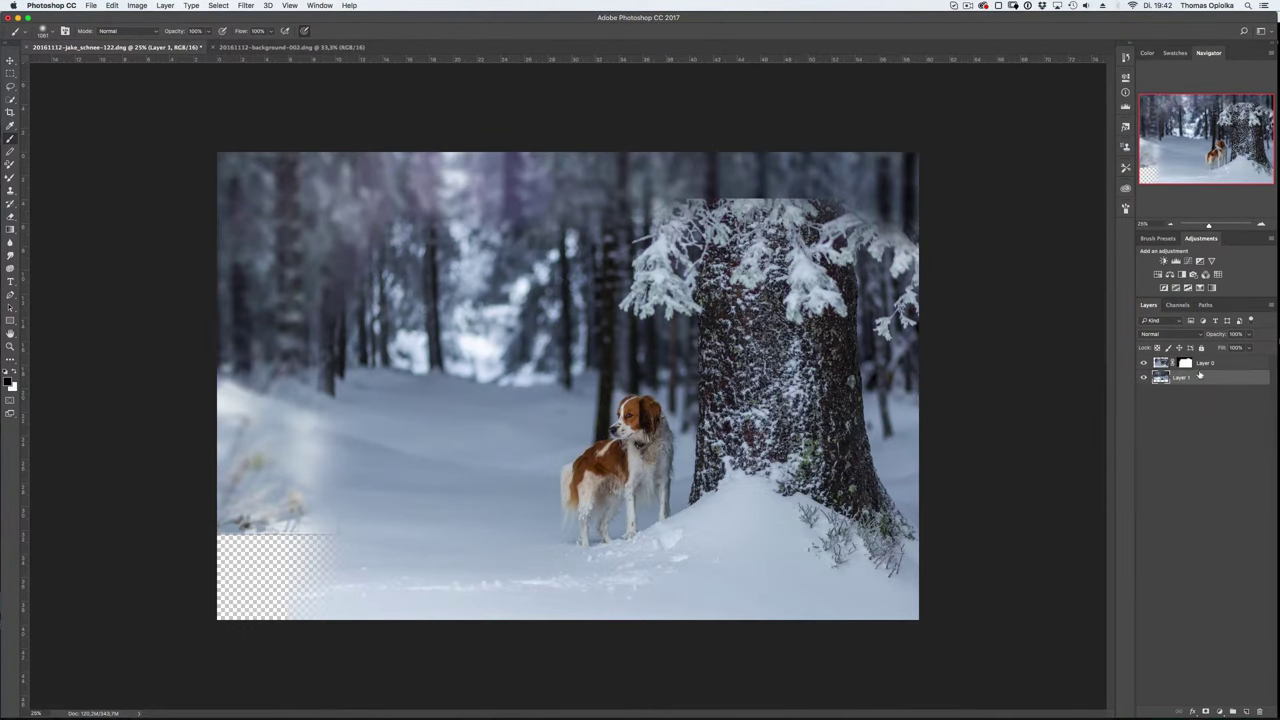
- Copy a branch strip to a new layer, move it up and stretch it to the right edge
{"action": "key", "text": "m"}
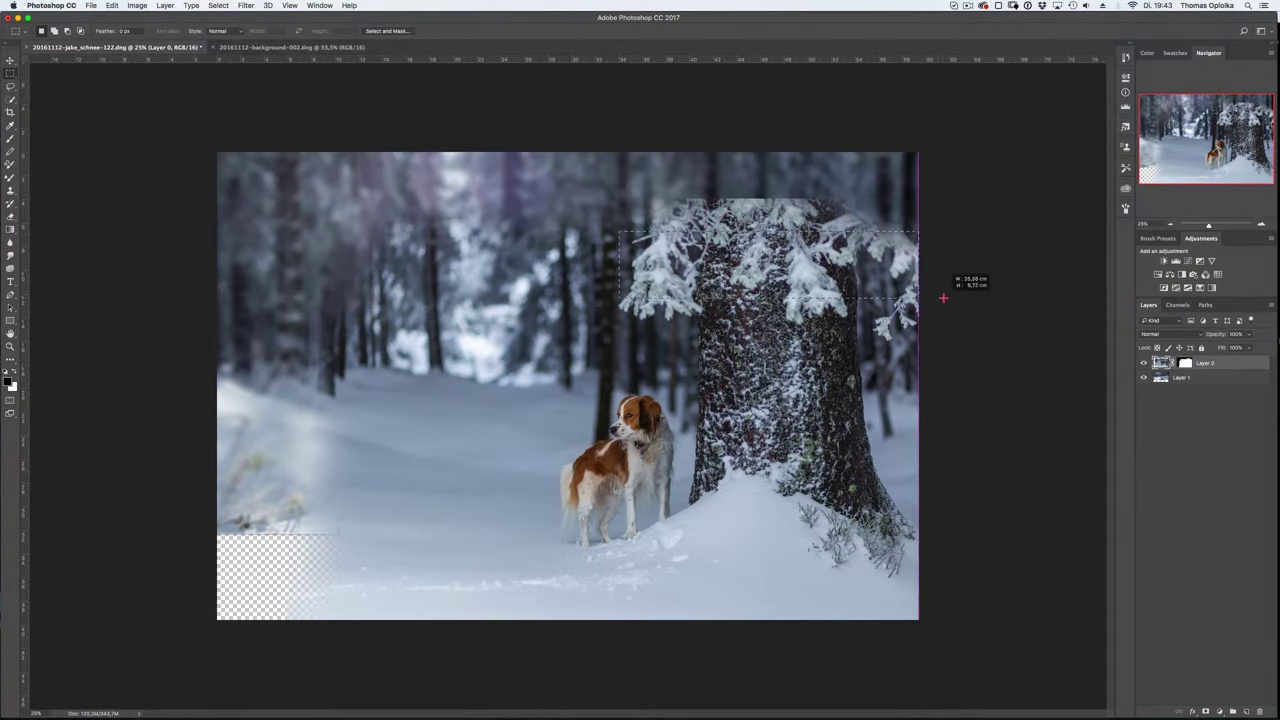
{"action": "key", "text": "ctrl+j"}
{"action": "key", "text": "v"}
{"action": "mouse_move", "coordinate": [812, 240]}
{"action": "left_mouse_down"}
{"action": "mouse_move", "coordinate": [818, 185]}
{"action": "mouse_move", "coordinate": [773, 170]}
{"action": "left_mouse_up"}
{"action": "key", "text": "ctrl+t"}
{"action": "left_click_drag", "start_coordinate": [922, 210], "coordinate": [913, 210]}
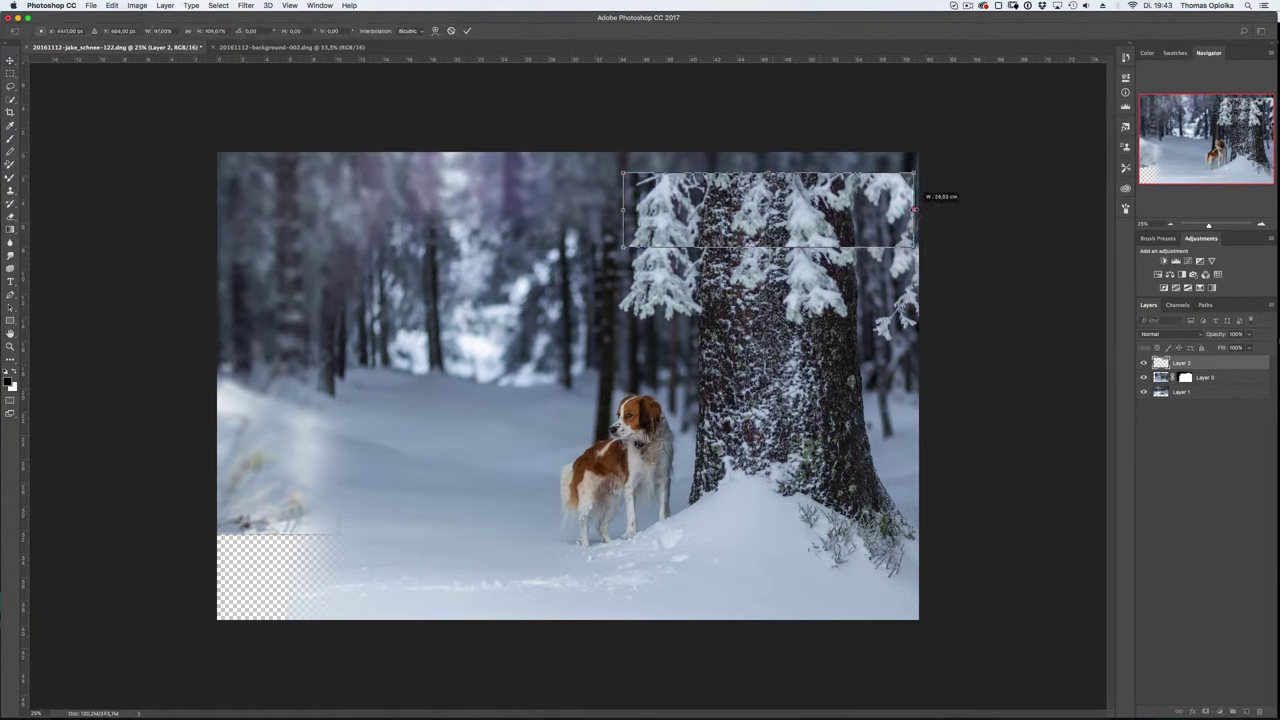
{"action": "key", "text": "Return"}
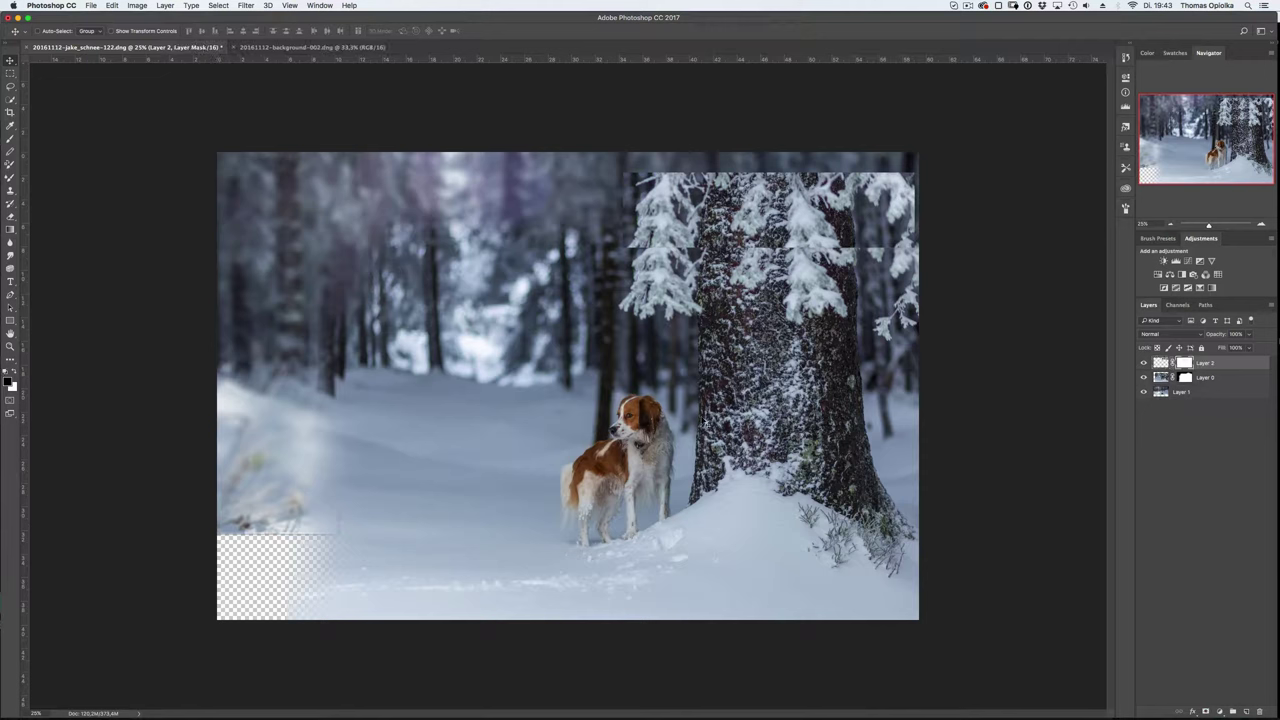
- Blend the strip's seam on its mask, then clone snowy branch texture into the top gap on a new layer
{"action": "key", "text": "b"}
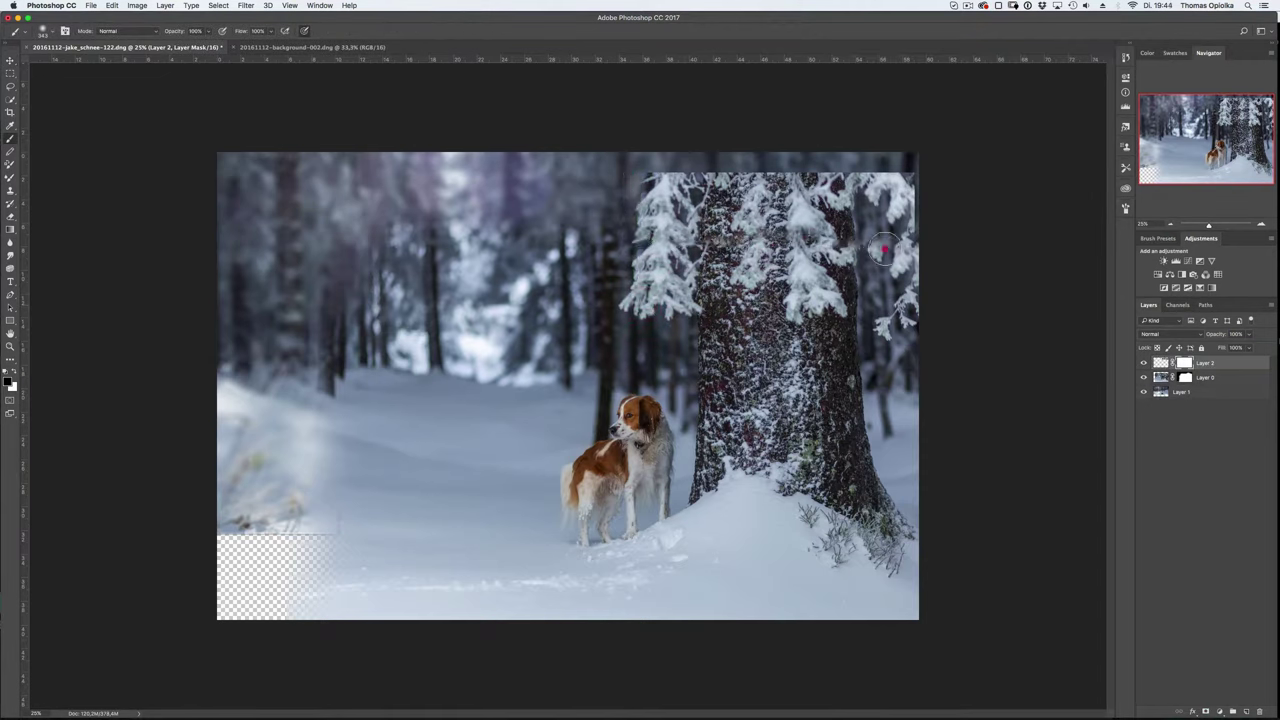
{"action": "left_click_drag", "start_coordinate": [924, 190], "coordinate": [862, 176]}
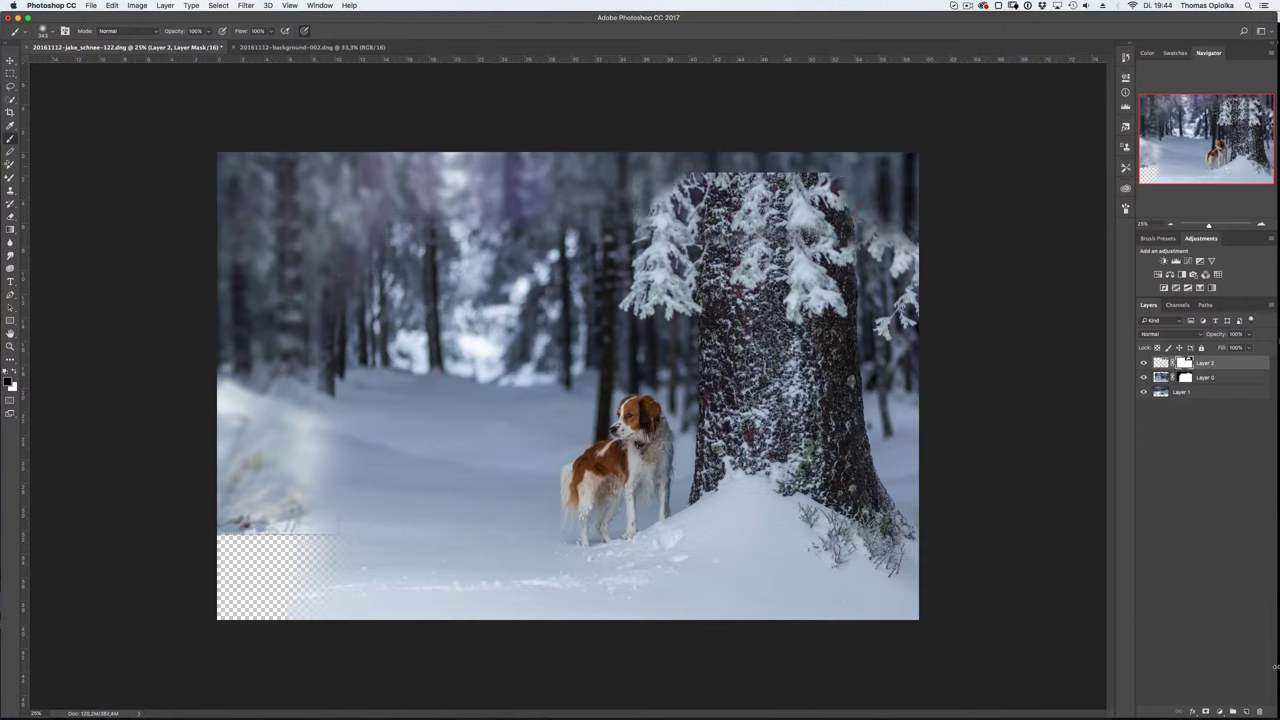
{"action": "key", "text": "ctrl+shift+alt+n"}
{"action": "key", "text": "s"}
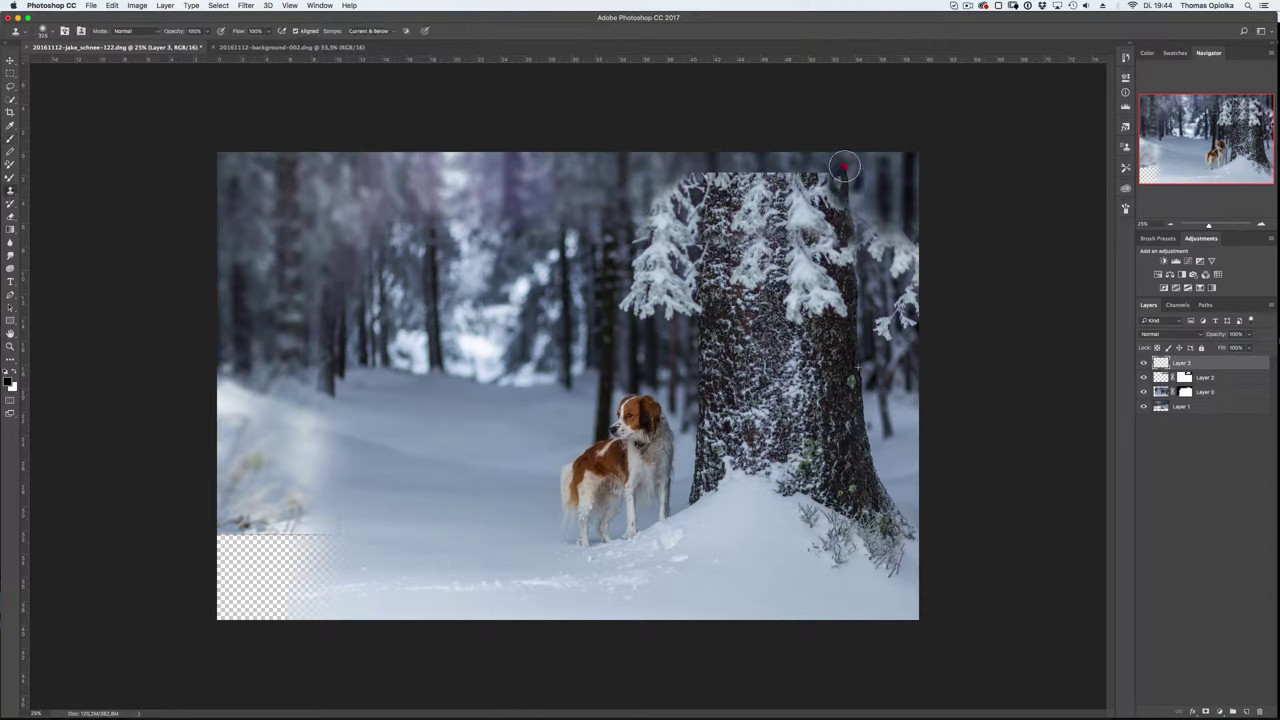
{"action": "mouse_move", "coordinate": [844, 166]}
{"action": "left_mouse_down"}
{"action": "mouse_move", "coordinate": [715, 170]}
{"action": "mouse_move", "coordinate": [732, 155]}
{"action": "mouse_move", "coordinate": [817, 175]}
{"action": "left_mouse_up"}
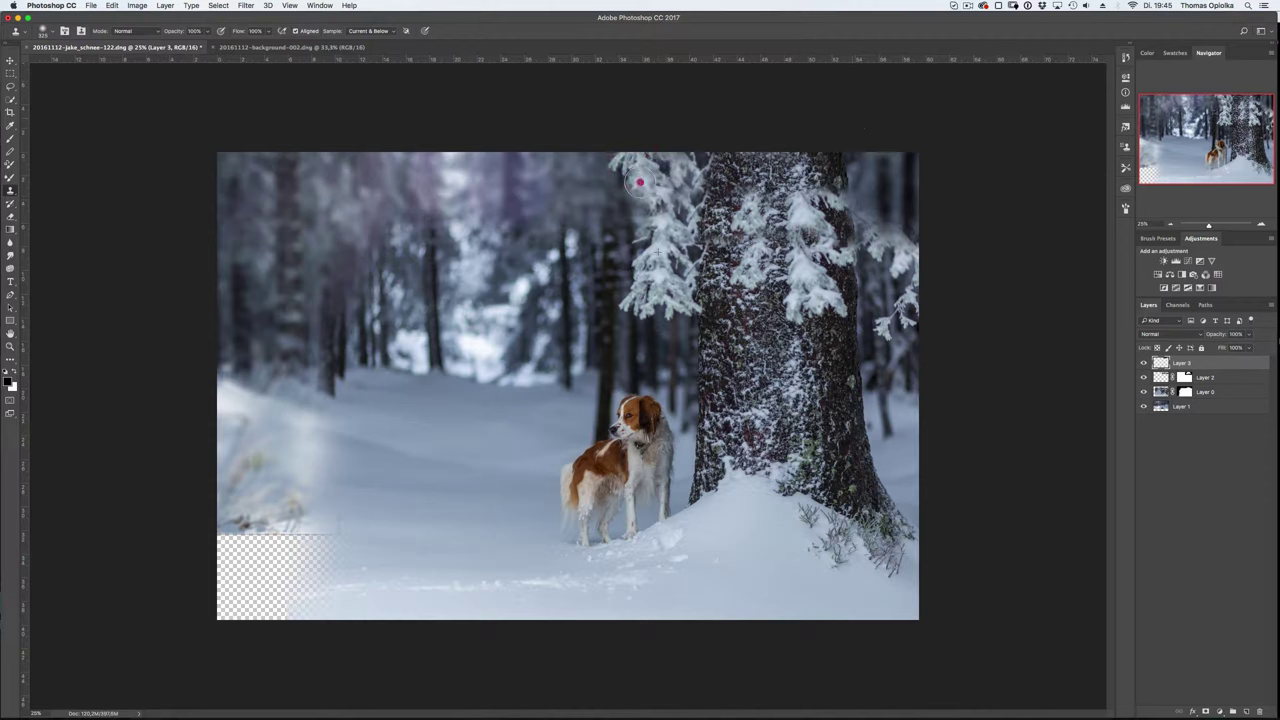
{"action": "left_click", "coordinate": [633, 215]}
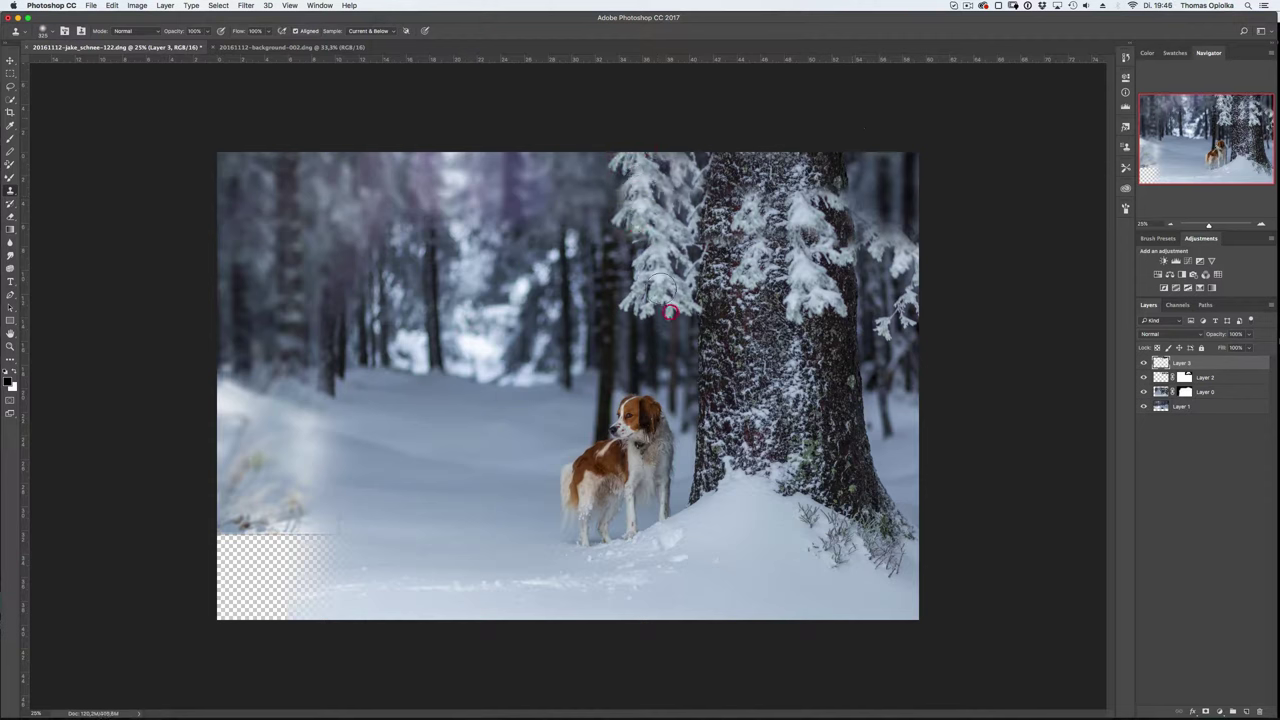
{"action": "key", "text": "e"}
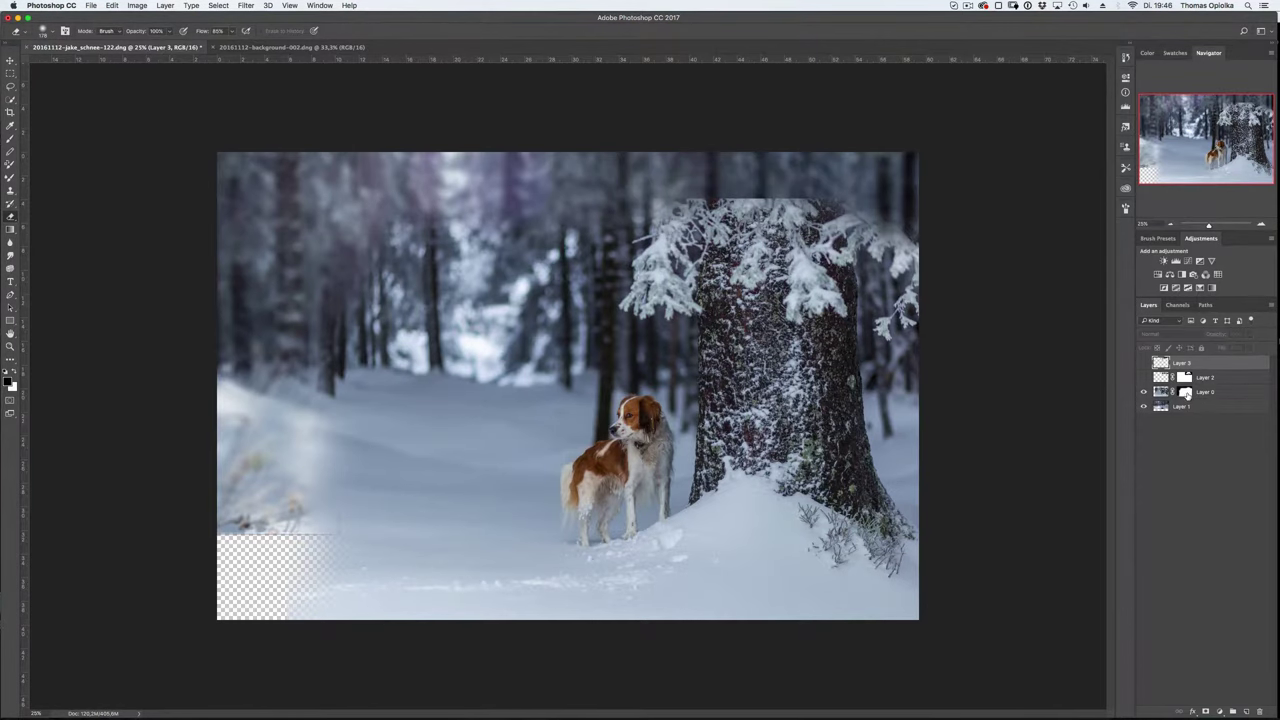
- Delete the dog layer's mask and clone dark trunk and branch texture into the tree top
{"action": "right_click", "coordinate": [1184, 392]}
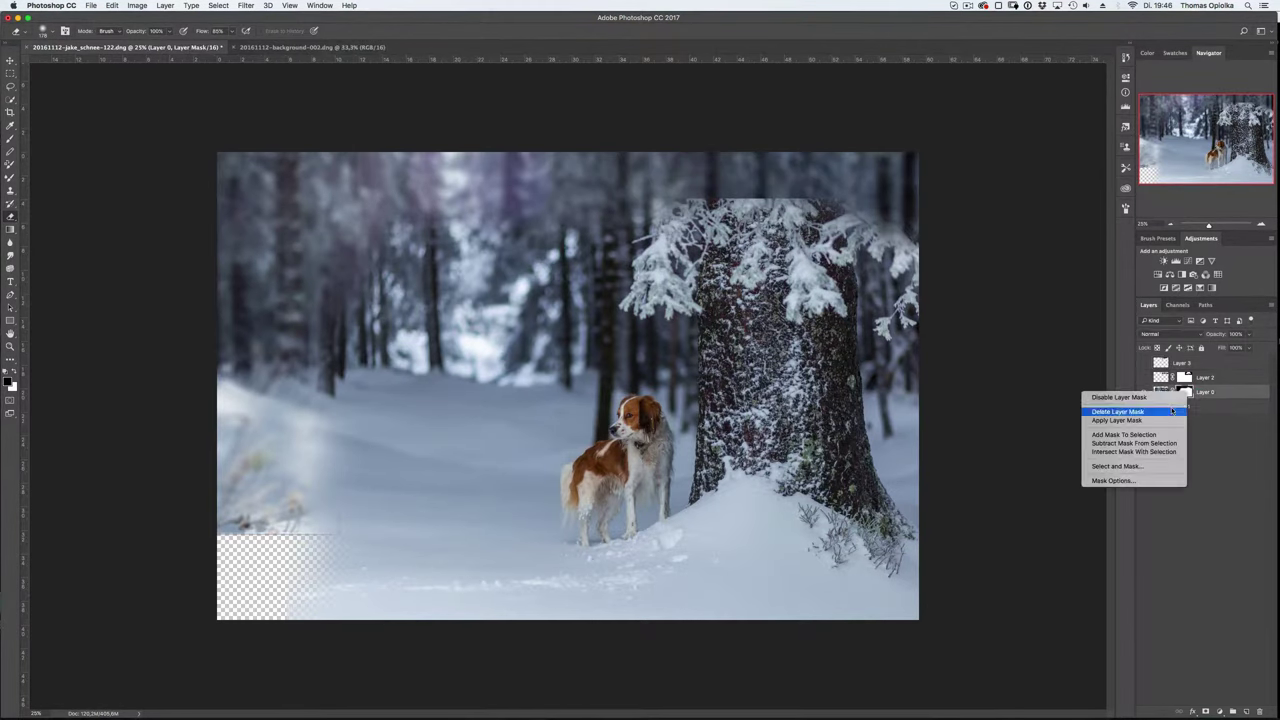
{"action": "left_click", "coordinate": [1172, 411]}
{"action": "left_click", "coordinate": [1222, 364]}
{"action": "key", "text": "s"}
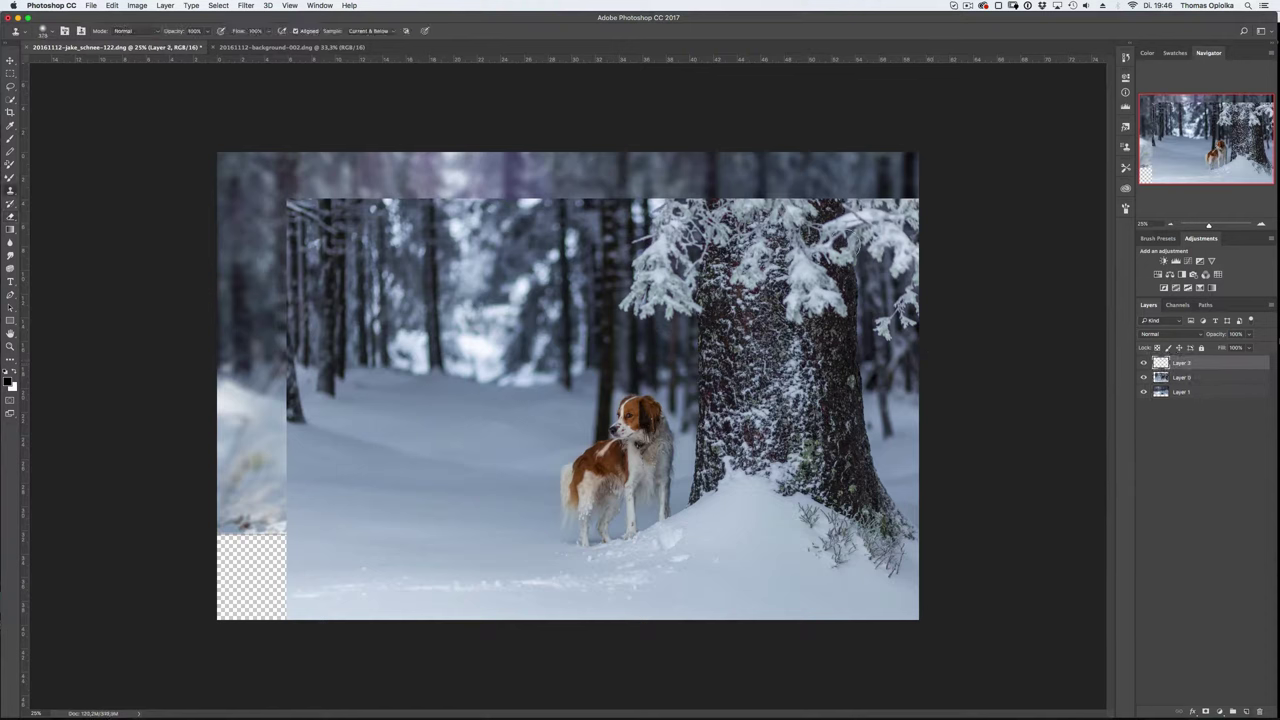
{"action": "mouse_move", "coordinate": [710, 190]}
{"action": "left_mouse_down"}
{"action": "mouse_move", "coordinate": [911, 150]}
{"action": "mouse_move", "coordinate": [660, 170]}
{"action": "left_mouse_up"}
{"action": "left_click_drag", "start_coordinate": [615, 215], "coordinate": [619, 140]}
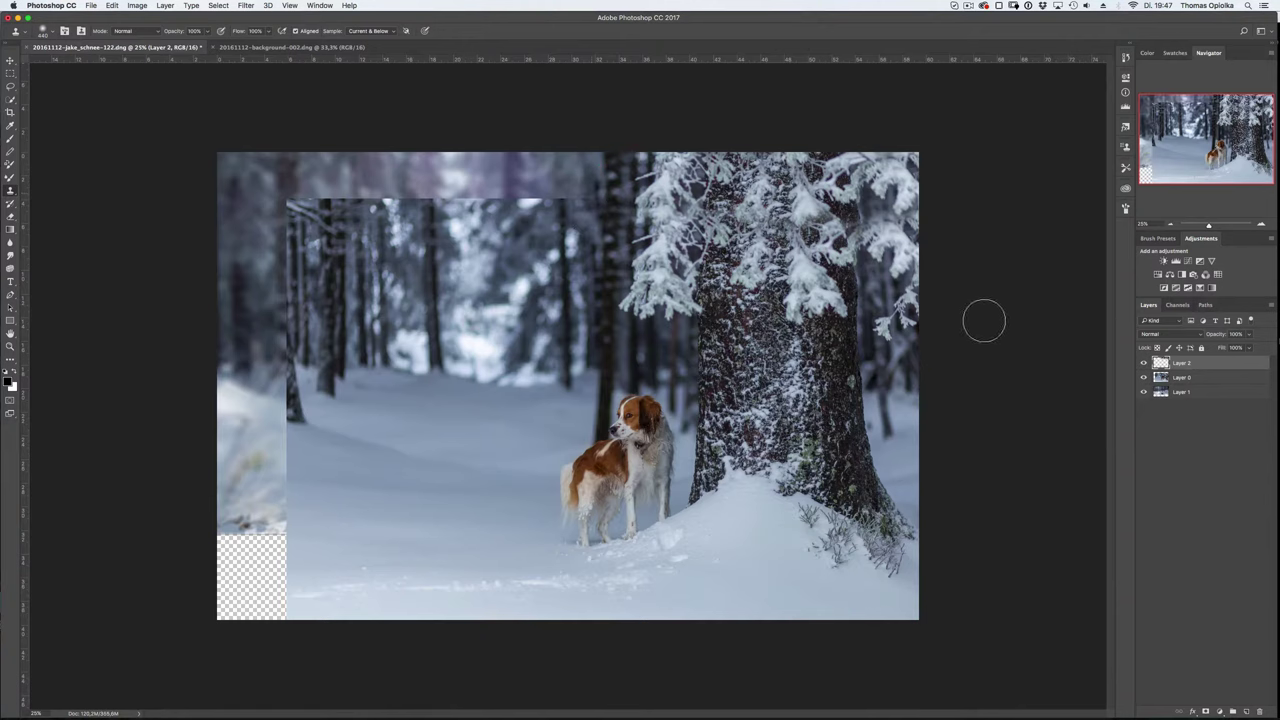
{"action": "left_click", "coordinate": [1143, 363]}
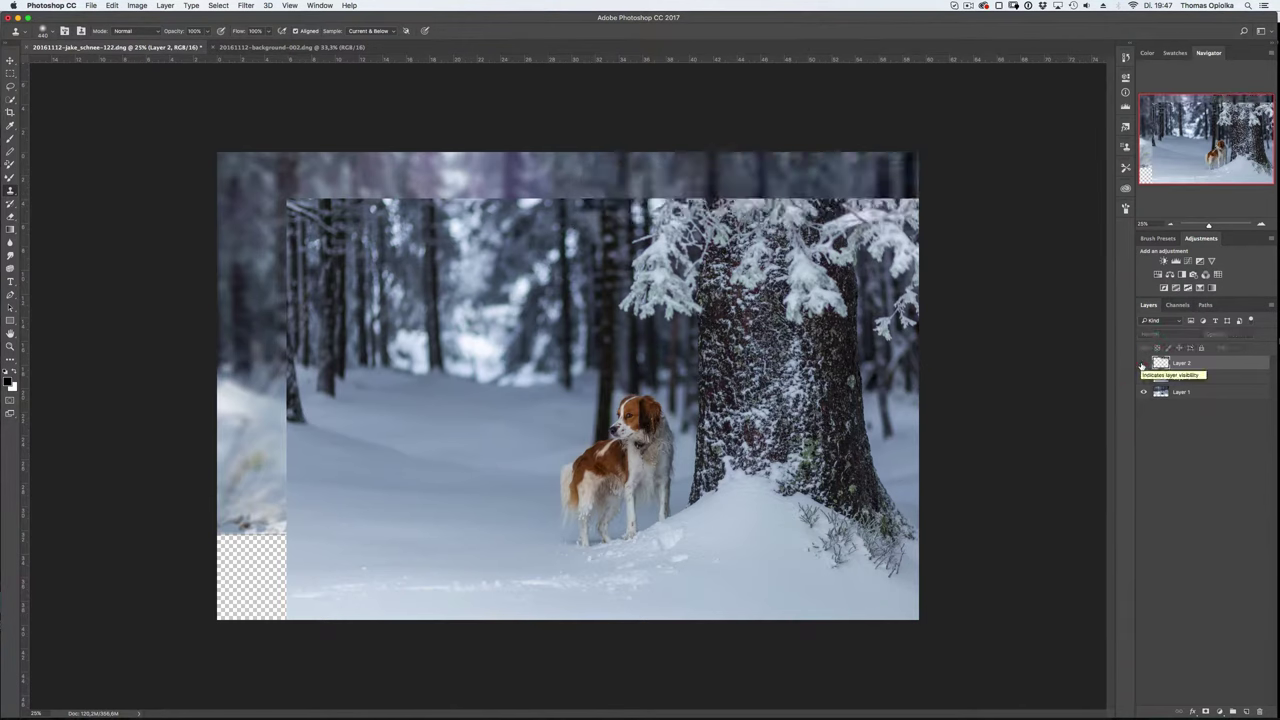
{"action": "mouse_move", "coordinate": [765, 240]}
{"action": "left_mouse_down"}
{"action": "mouse_move", "coordinate": [767, 165]}
{"action": "mouse_move", "coordinate": [820, 195]}
{"action": "left_mouse_up"}
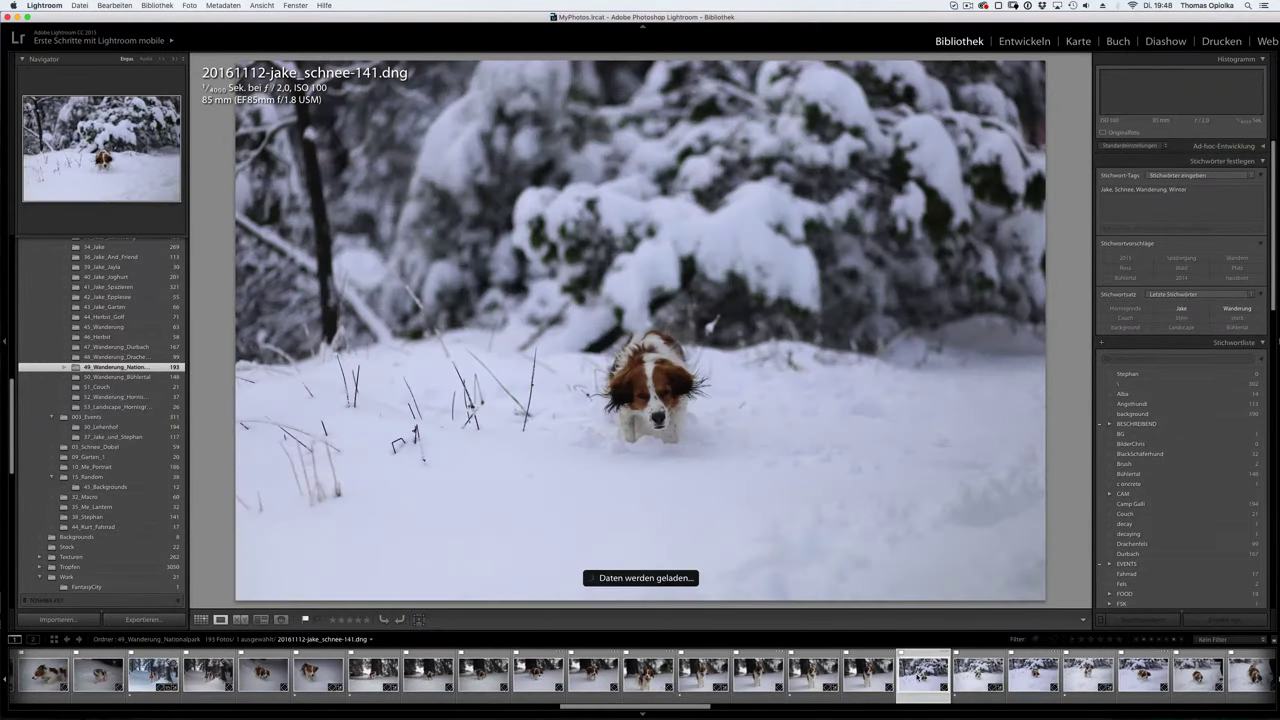
- Browse forward through the snowy background photos, zooming into the background-009 tree photo
{"action": "key", "text": "Right"}
{"action": "left_click_drag", "start_coordinate": [635, 706], "coordinate": [1208, 712]}
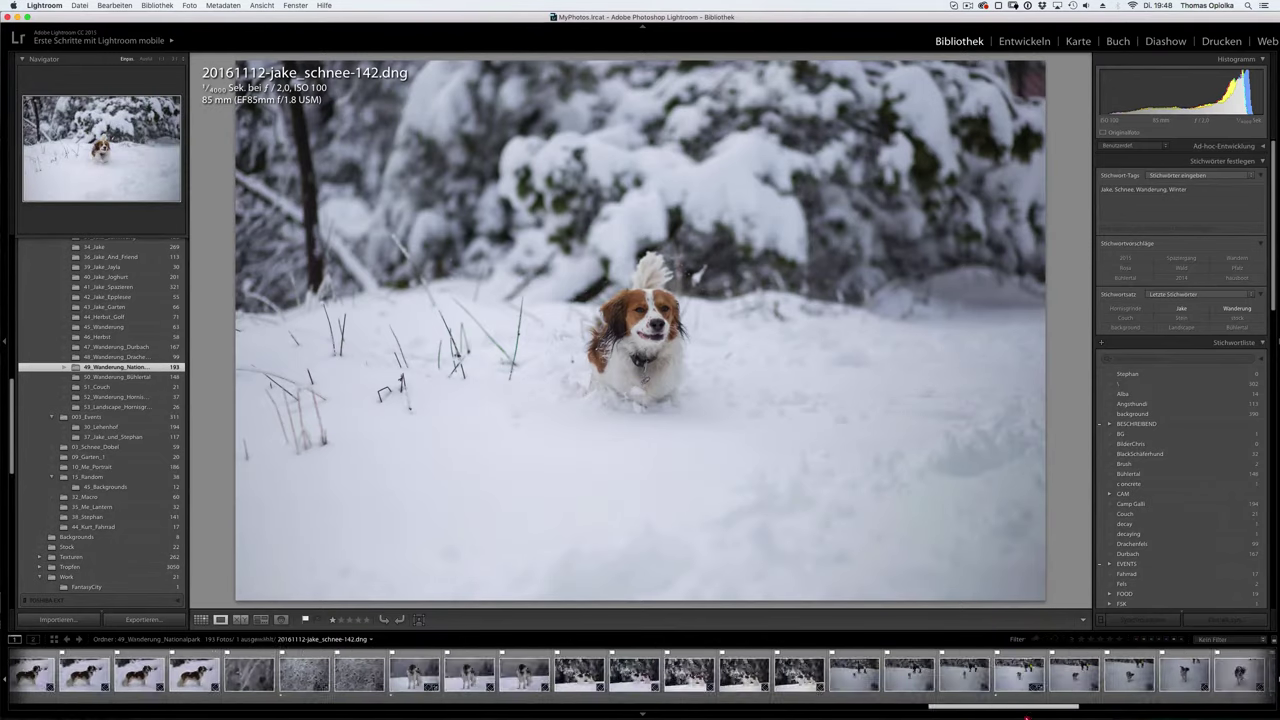
{"action": "key", "text": "Right"}
{"action": "key", "text": "Right"}
{"action": "key", "text": "Right"}
{"action": "key", "text": "Right"}
{"action": "key", "text": "Right"}
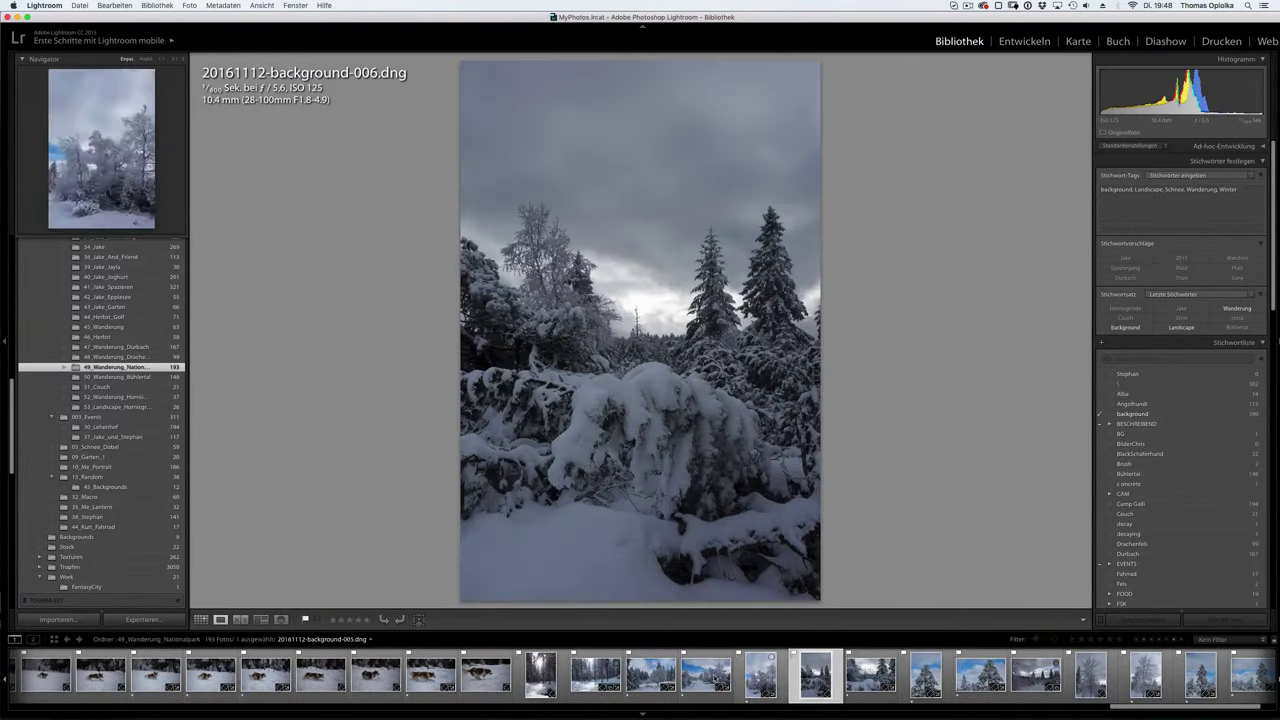
{"action": "left_click", "coordinate": [1200, 678]}
{"action": "key", "text": "Right"}
{"action": "key", "text": "z"}
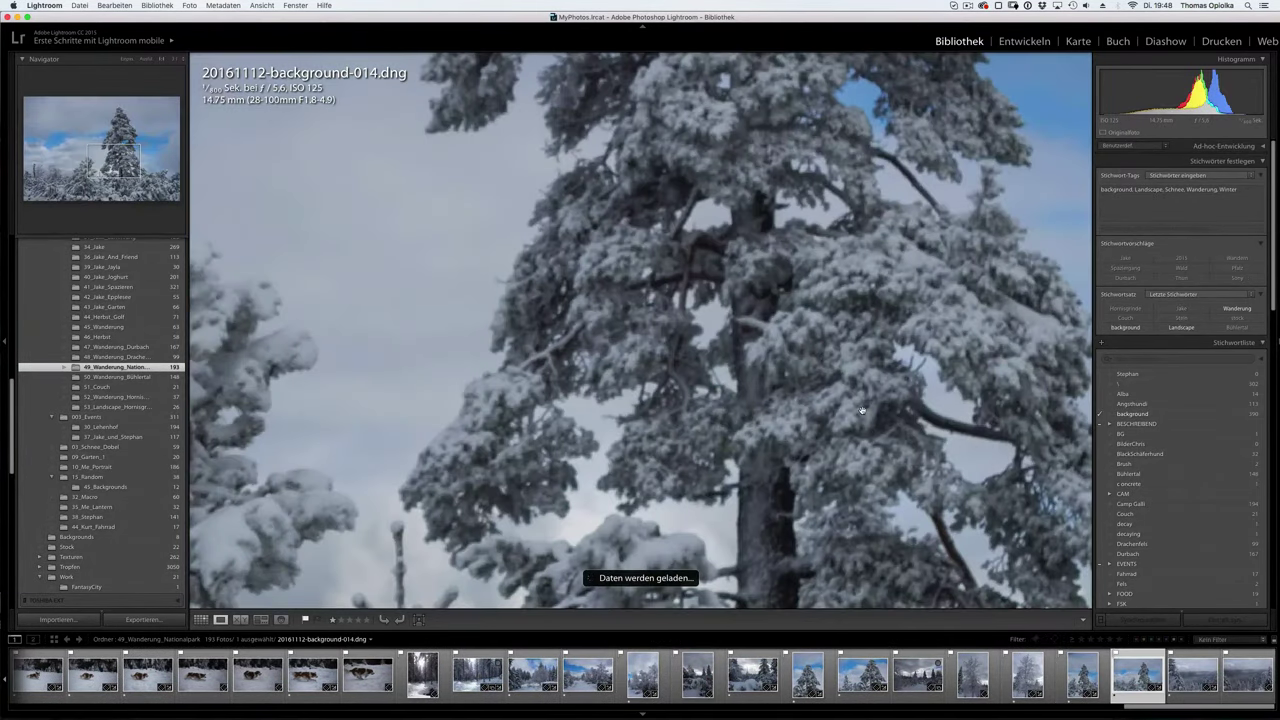
{"action": "left_click", "coordinate": [677, 400]}
{"action": "left_click", "coordinate": [860, 676]}
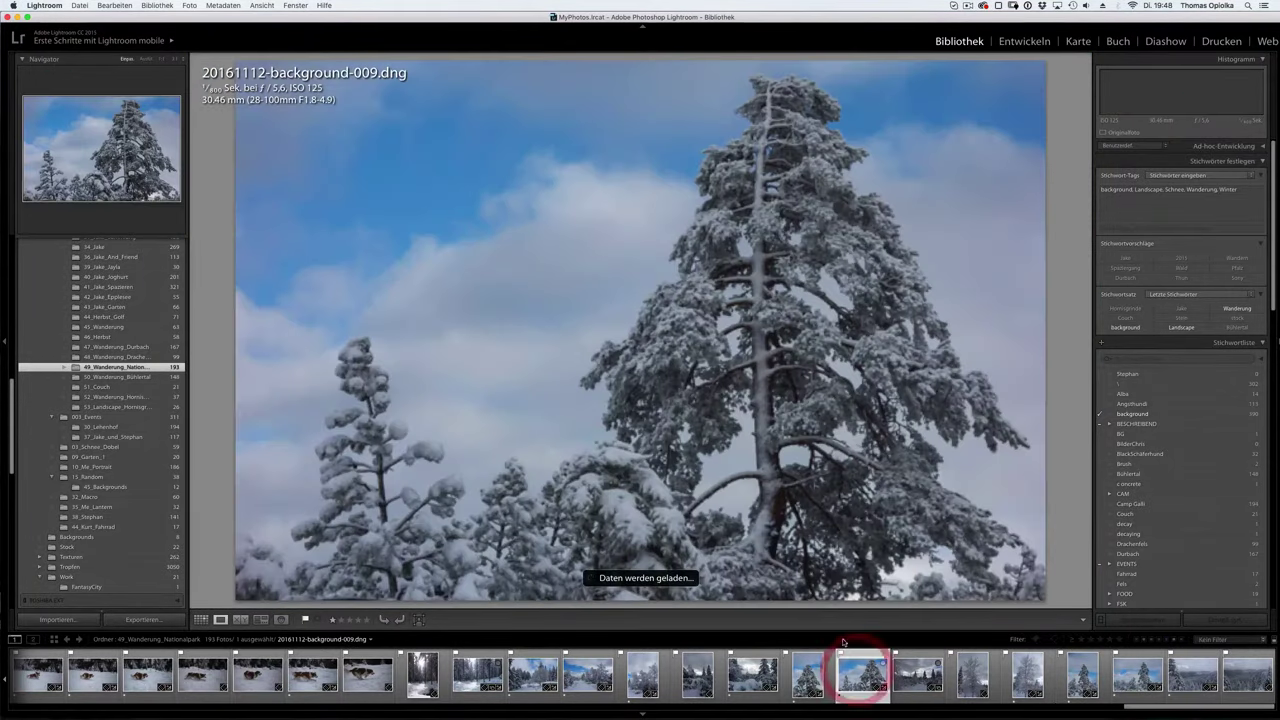
{"action": "left_click", "coordinate": [986, 357]}
- Compare with the Photoshop composite, then keep stepping through the background photos
{"action": "key", "text": "super+Tab"}
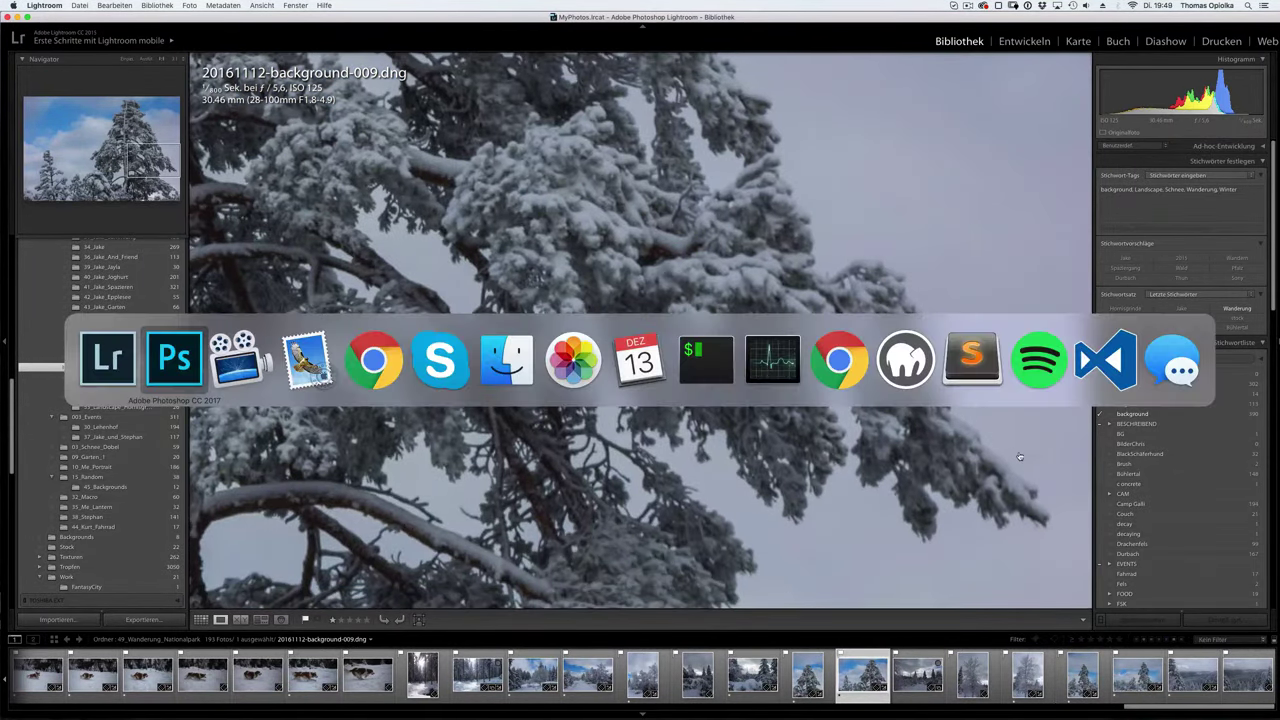
{"action": "key", "text": "super+Tab"}
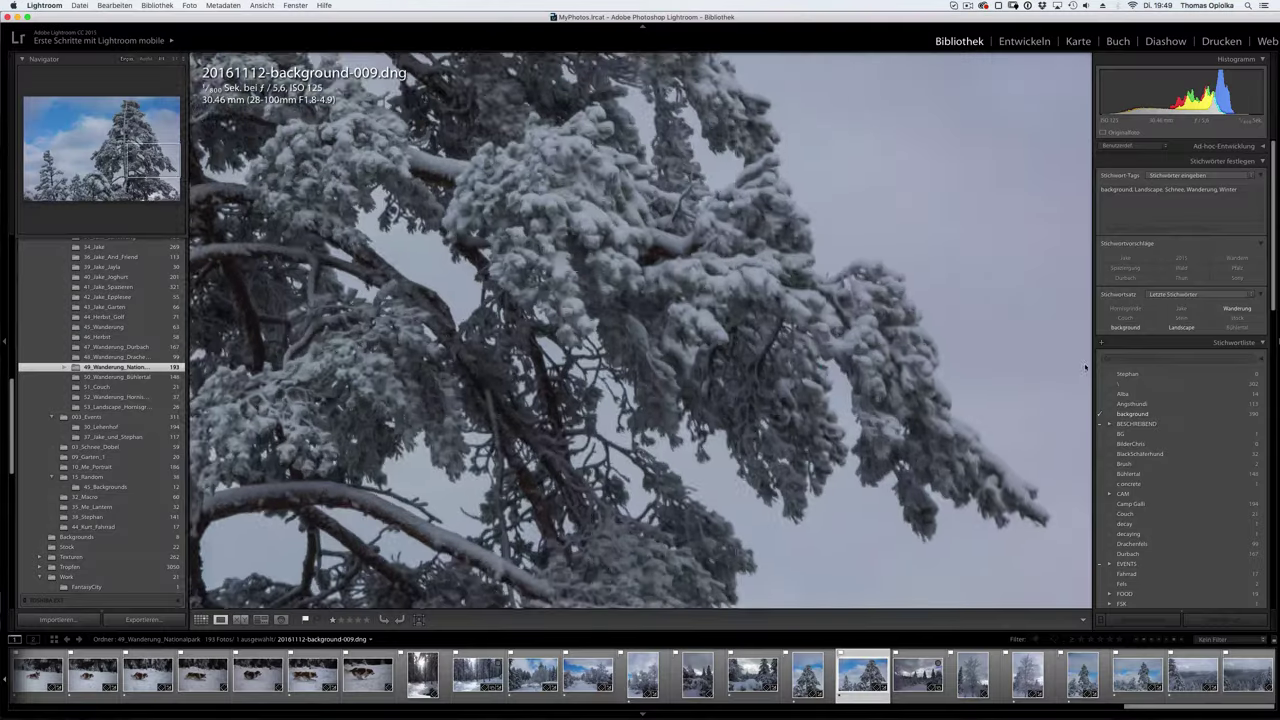
{"action": "key", "text": "Left"}
{"action": "key", "text": "Left"}
{"action": "key", "text": "Left"}
{"action": "key", "text": "Right"}
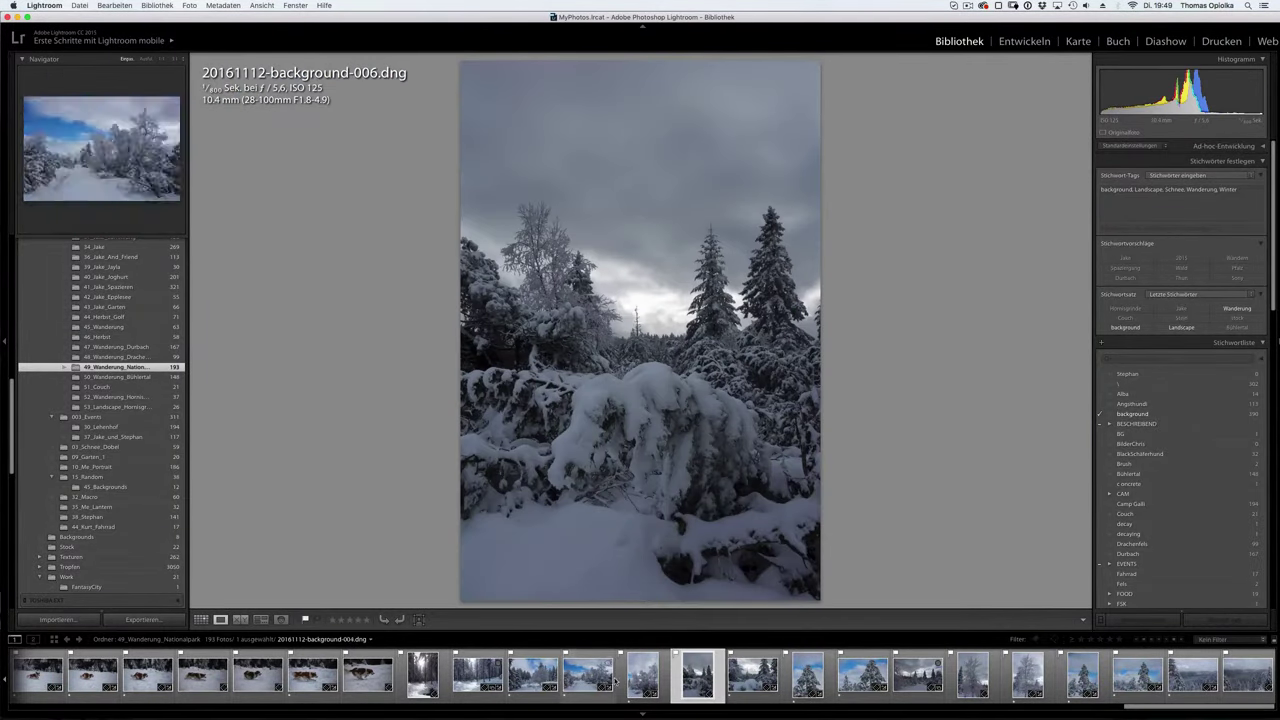
{"action": "key", "text": "Right"}
{"action": "left_click", "coordinate": [738, 454]}
{"action": "key", "text": "Right"}
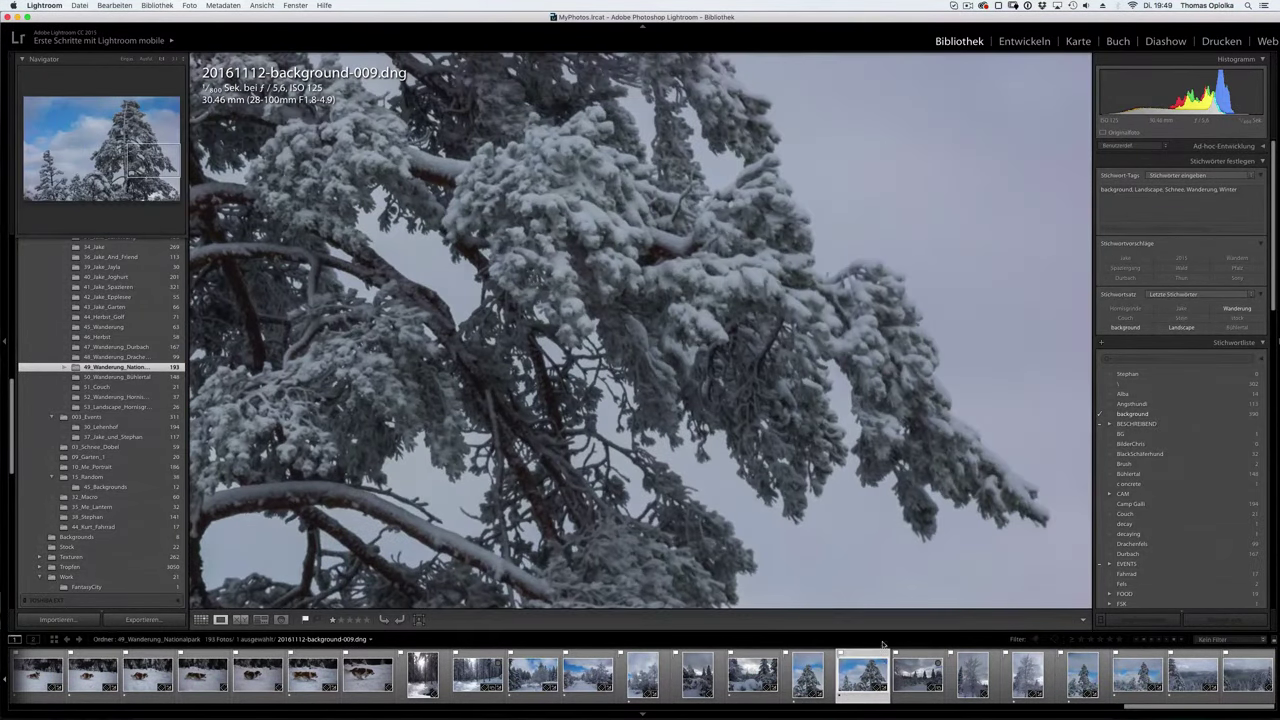
{"action": "key", "text": "Right"}
{"action": "left_click", "coordinate": [804, 452]}
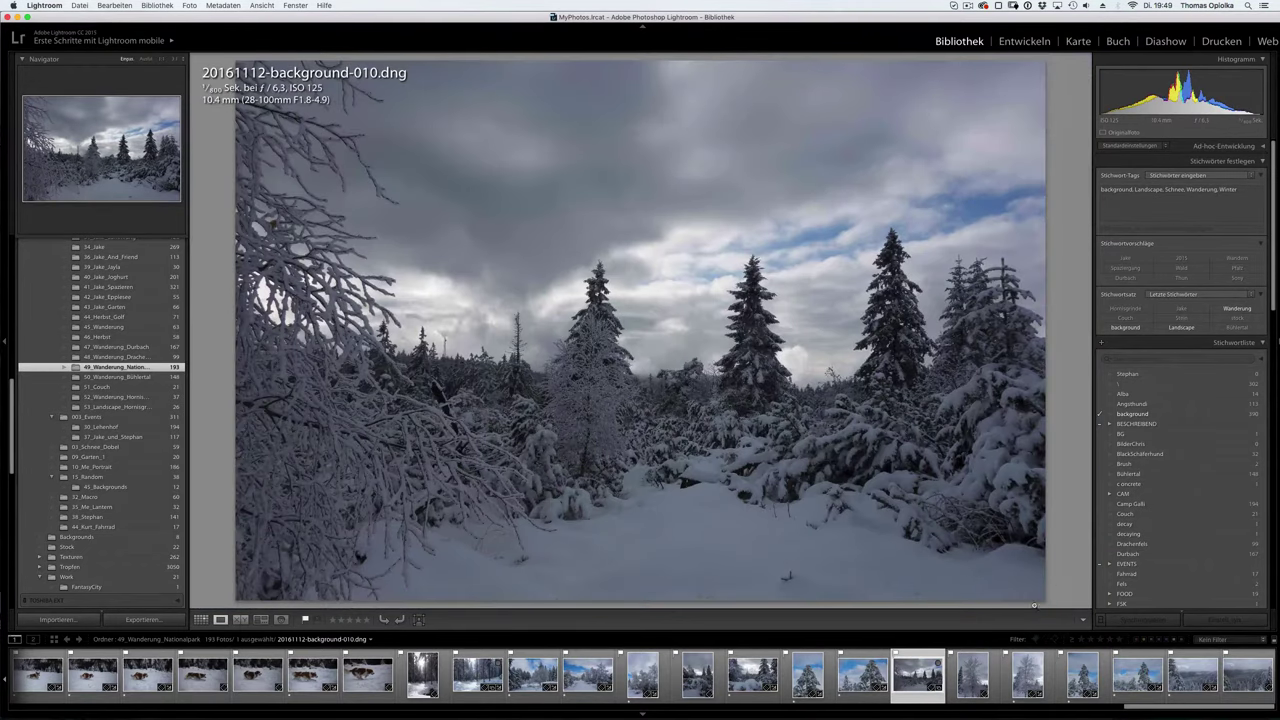
{"action": "key", "text": "Right"}
{"action": "key", "text": "Right"}
{"action": "key", "text": "Right"}
{"action": "key", "text": "Right"}
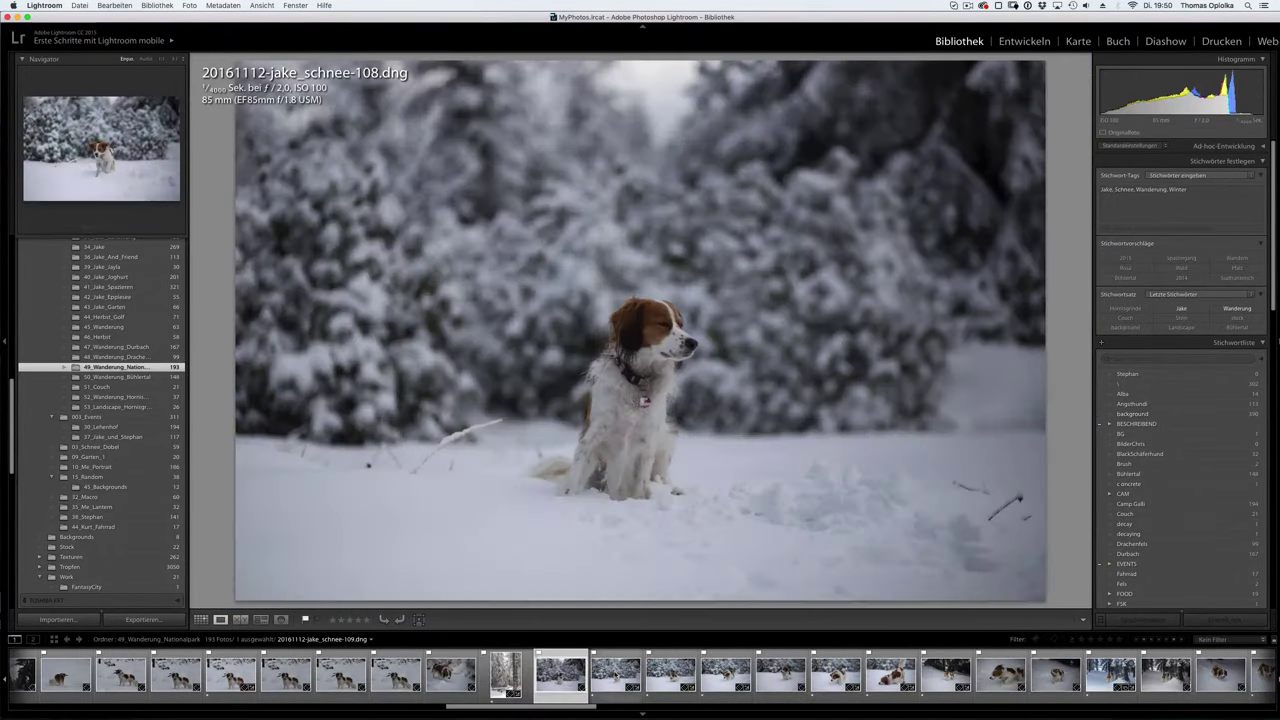
{"action": "key", "text": "Left"}
{"action": "key", "text": "Left"}
{"action": "key", "text": "Left"}
{"action": "key", "text": "Left"}
{"action": "key", "text": "Left"}
{"action": "key", "text": "Left"}
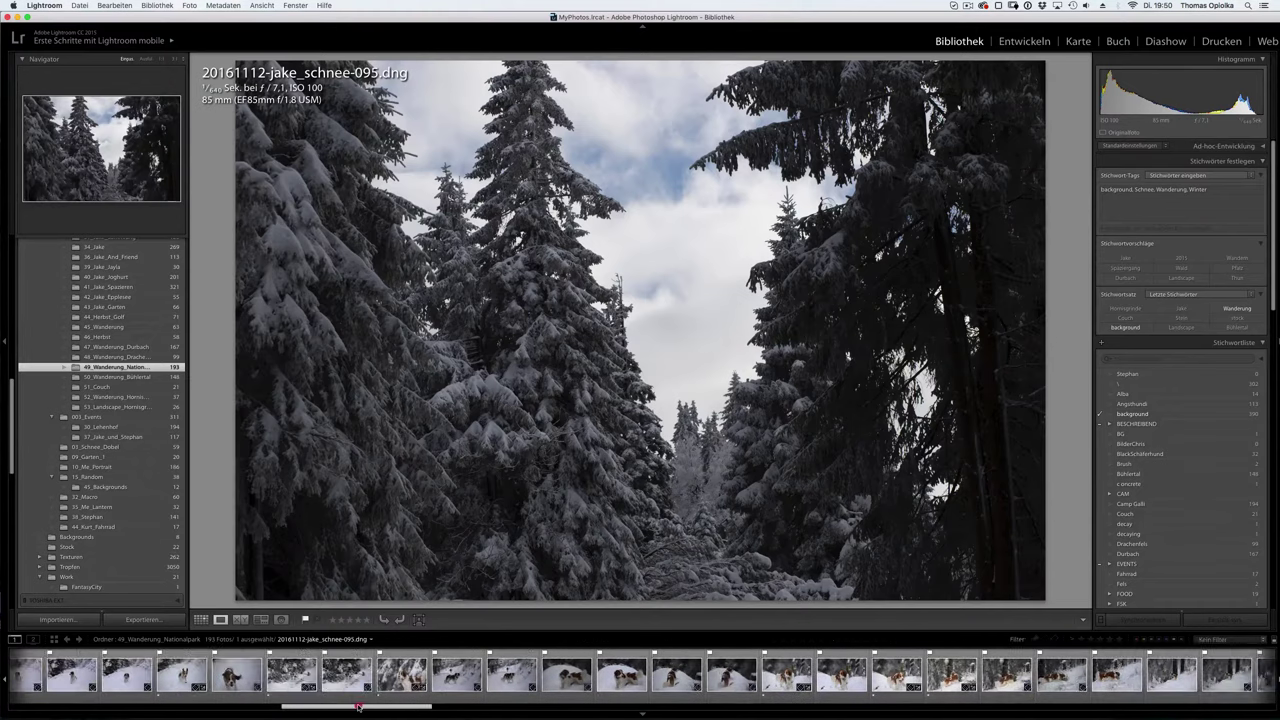
- Review neighbouring filmstrip photos and select the snowy fir photo jake_schnee-095
{"action": "scroll", "coordinate": [470, 675], "scroll_direction": "up", "scroll_amount": 10}
{"action": "left_click", "coordinate": [515, 680]}
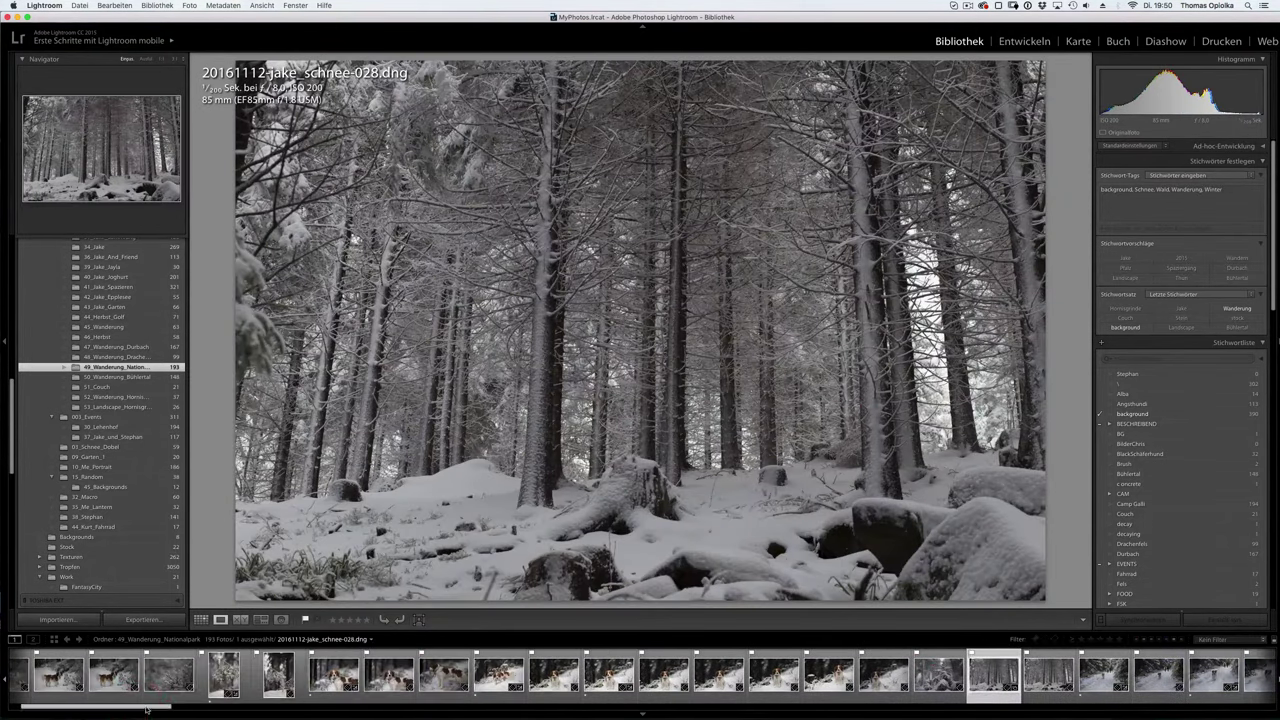
{"action": "key", "text": "Left"}
{"action": "key", "text": "Left"}
{"action": "mouse_move", "coordinate": [159, 707]}
{"action": "left_mouse_down"}
{"action": "mouse_move", "coordinate": [109, 707]}
{"action": "mouse_move", "coordinate": [466, 707]}
{"action": "left_mouse_up"}
{"action": "left_click", "coordinate": [349, 677]}
{"action": "left_click", "coordinate": [241, 677]}
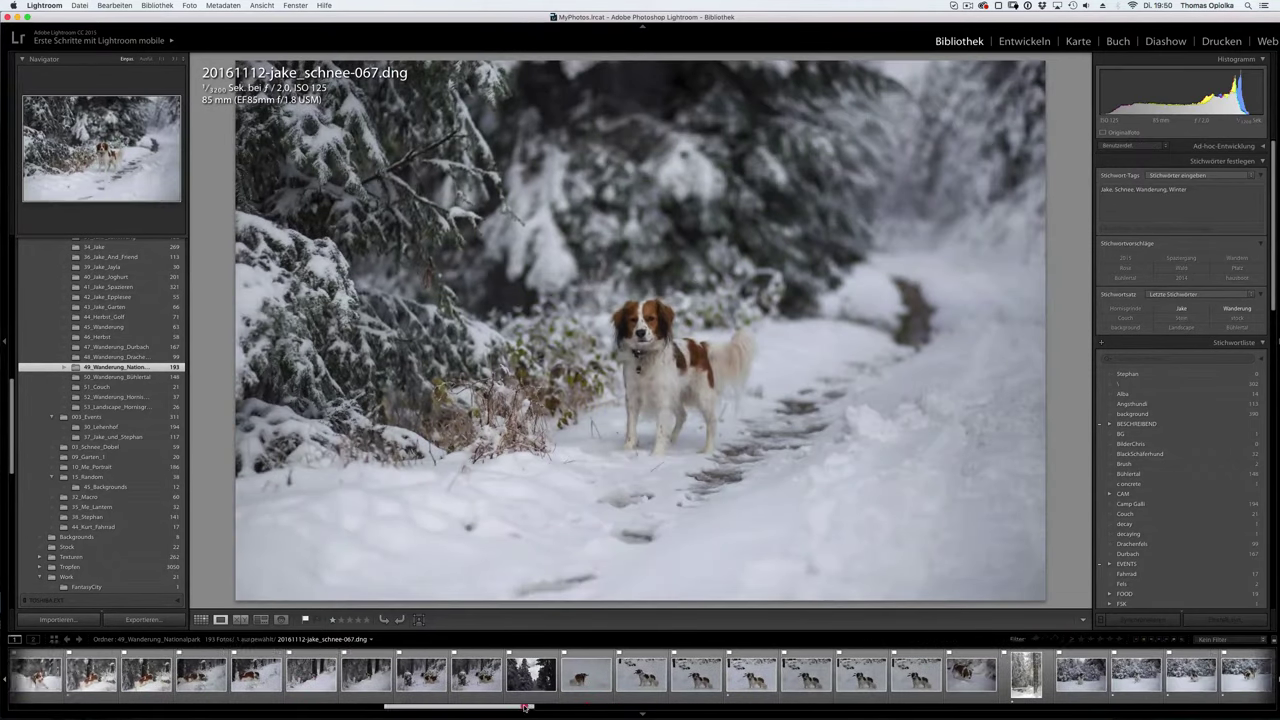
{"action": "left_click", "coordinate": [468, 675]}
{"action": "left_click", "coordinate": [571, 424]}
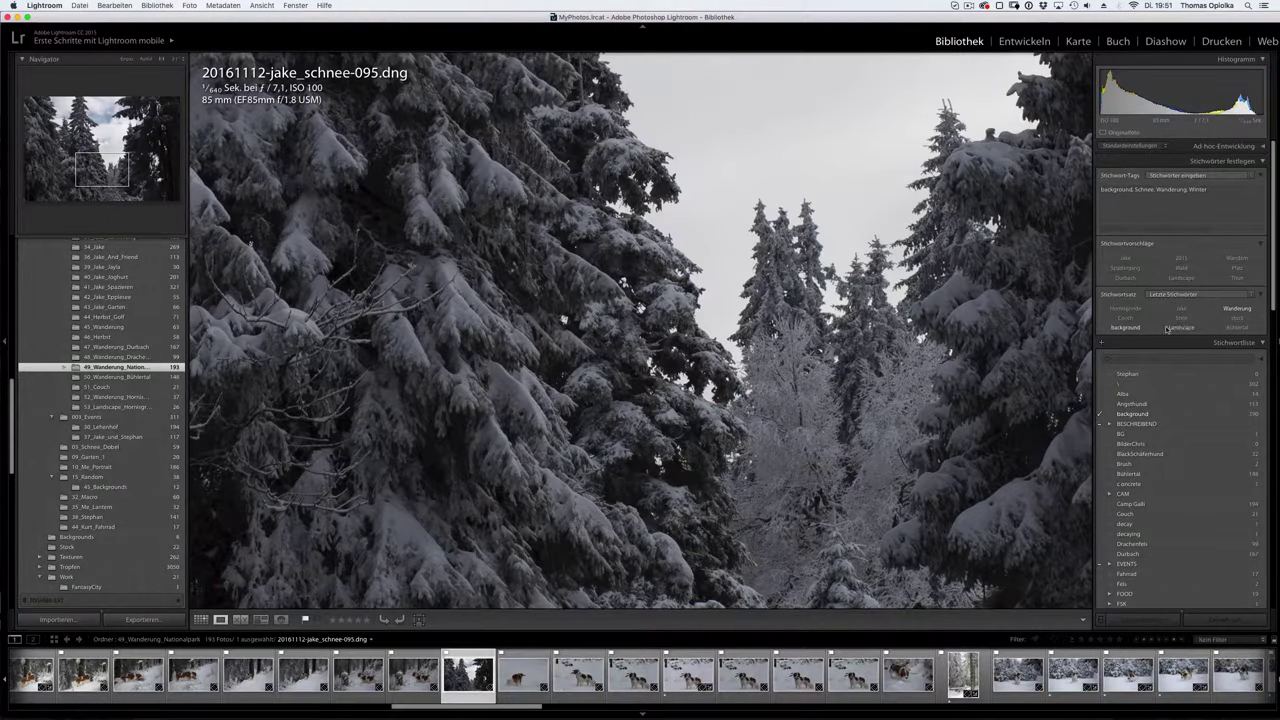
{"action": "left_click", "coordinate": [1024, 41]}
{"action": "left_click_drag", "start_coordinate": [1193, 247], "coordinate": [1181, 216]}
{"action": "left_click", "coordinate": [550, 405]}
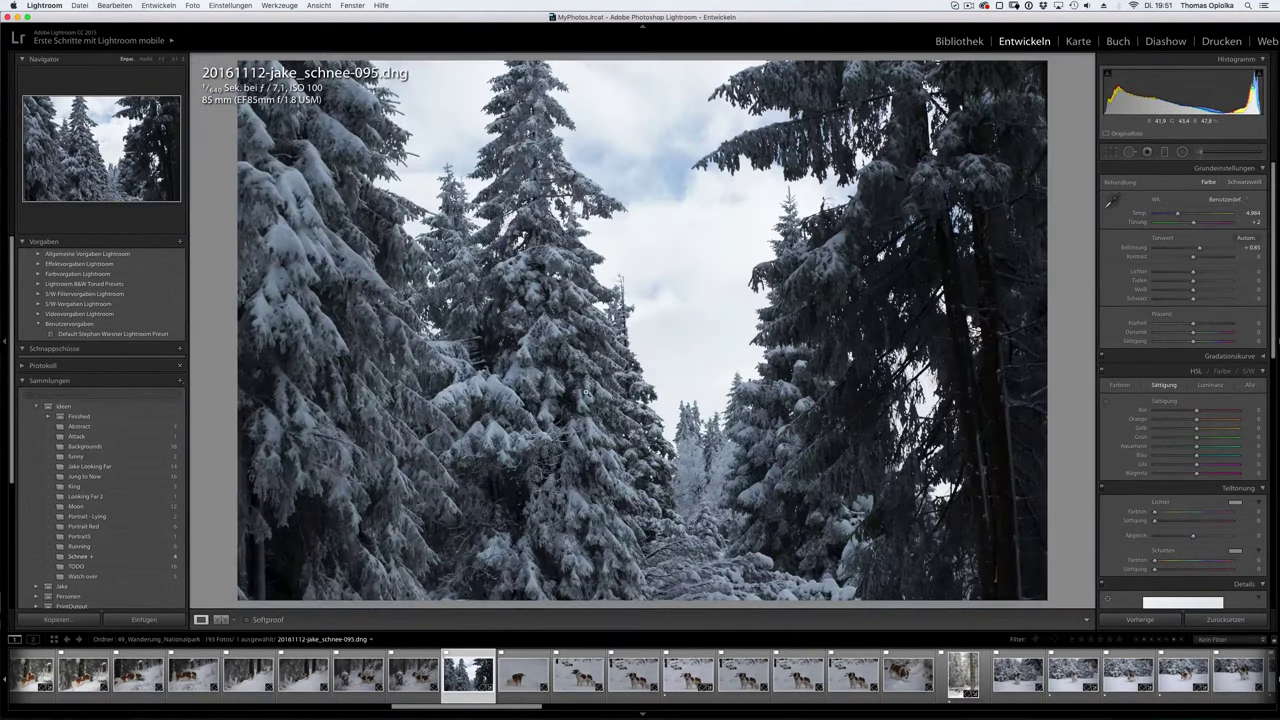
{"action": "right_click", "coordinate": [583, 388]}
{"action": "key", "text": "Escape"}
{"action": "right_click", "coordinate": [643, 366]}
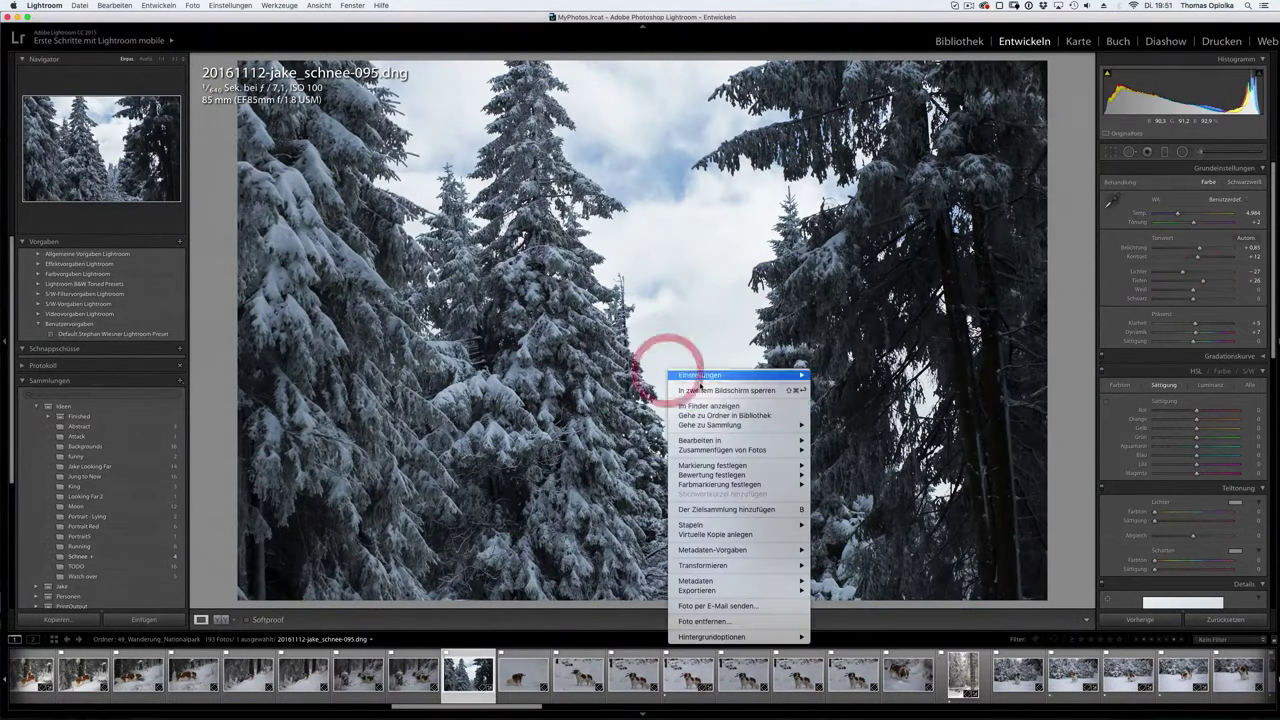
{"action": "left_click", "coordinate": [870, 374]}
- Bring the fir forest photo into the dog composite and marquee-select a patch of dense snowy branches
{"action": "key", "text": "v"}
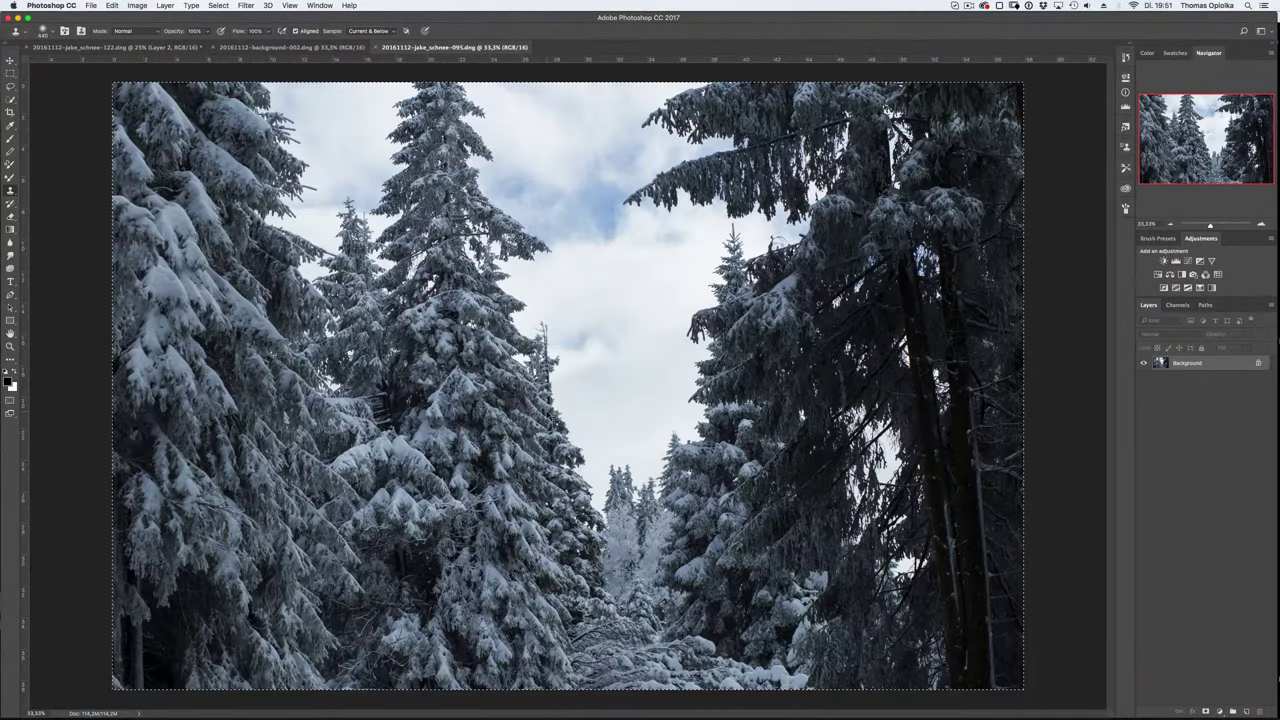
{"action": "left_click_drag", "start_coordinate": [567, 385], "coordinate": [887, 166]}
{"action": "key", "text": "ctrl+plus"}
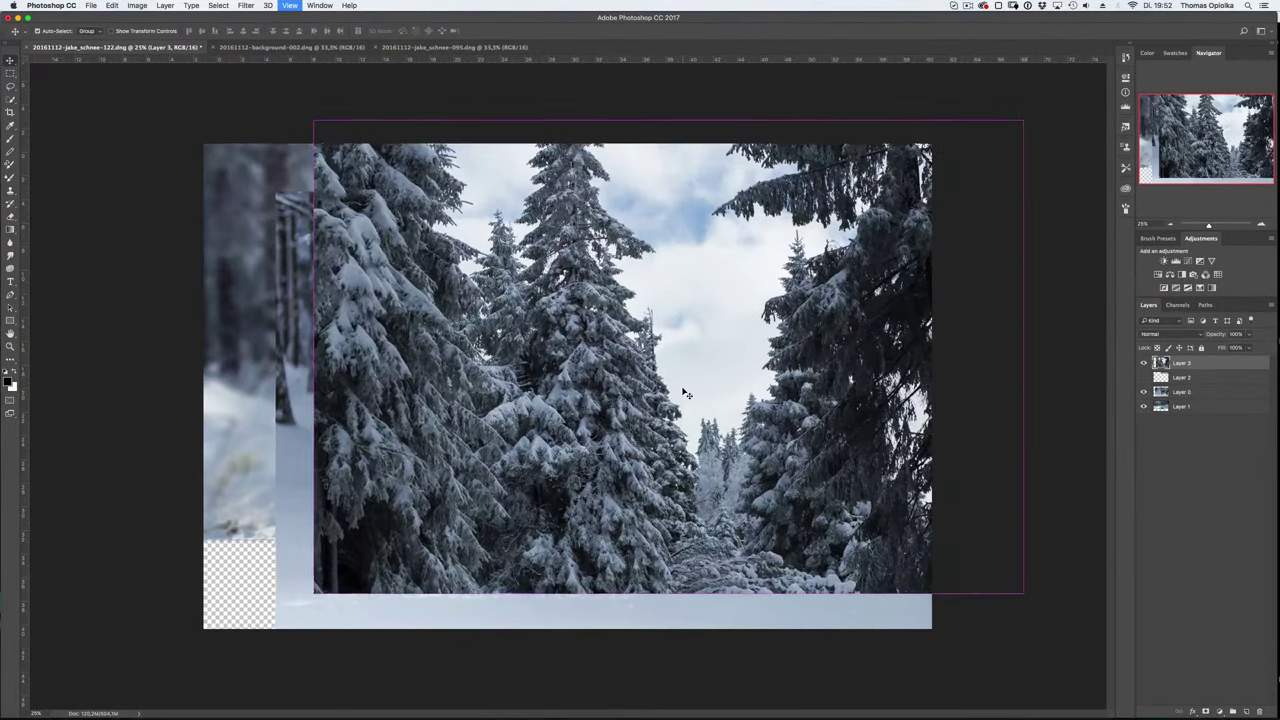
{"action": "key", "text": "m"}
{"action": "left_click_drag", "start_coordinate": [630, 525], "coordinate": [638, 385]}
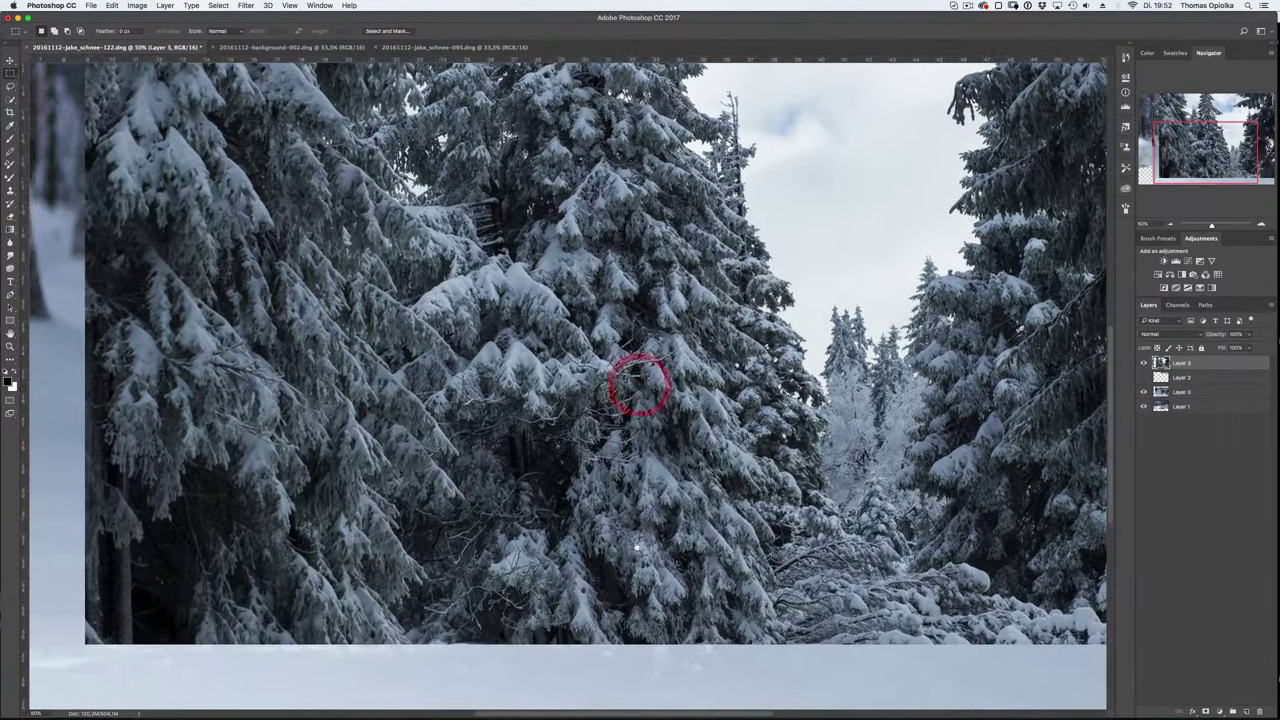
{"action": "left_click_drag", "start_coordinate": [470, 534], "coordinate": [468, 568]}
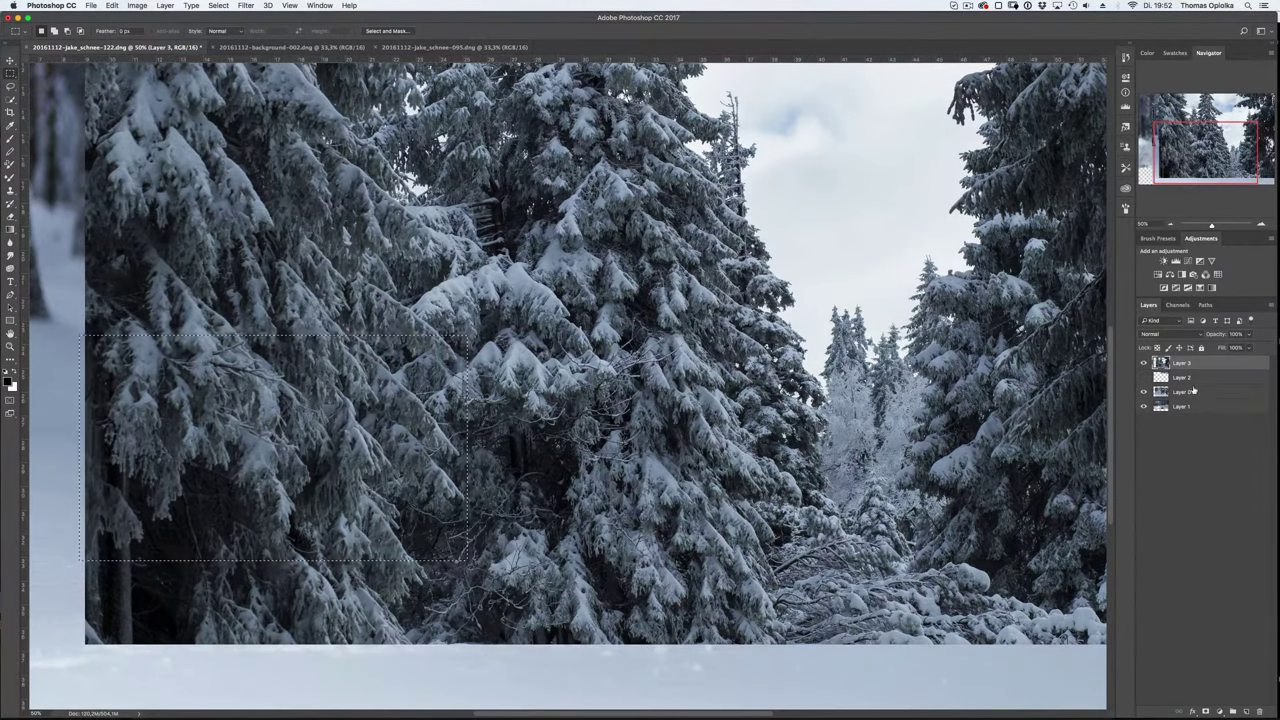
- Copy the branch patch to a new layer, hide the forest photo, move the patch top-right, then delete it
{"action": "key", "text": "ctrl+j"}
{"action": "key", "text": "ctrl+minus"}
{"action": "key", "text": "v"}
{"action": "left_click", "coordinate": [1144, 362]}
{"action": "left_click_drag", "start_coordinate": [740, 190], "coordinate": [808, 190]}
{"action": "key", "text": "Delete"}
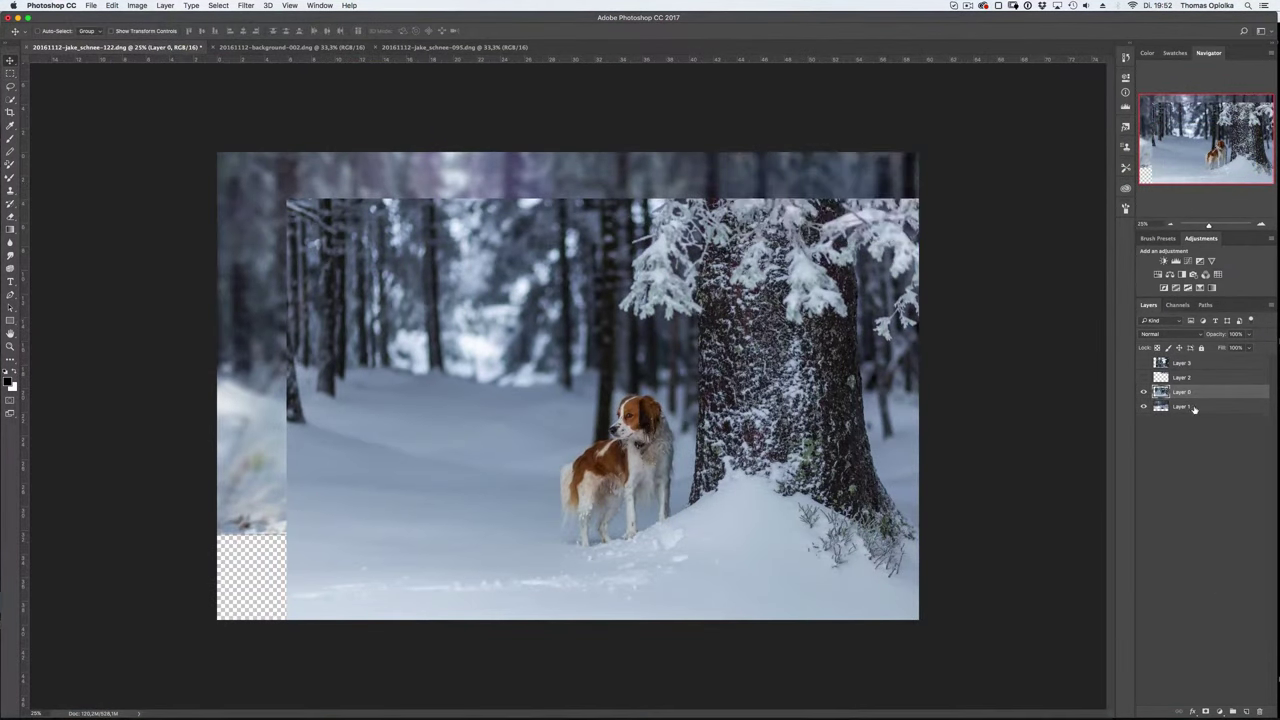
- Clone bark texture into the empty top strip and over the trunk top and light sky patch
{"action": "key", "text": "s"}
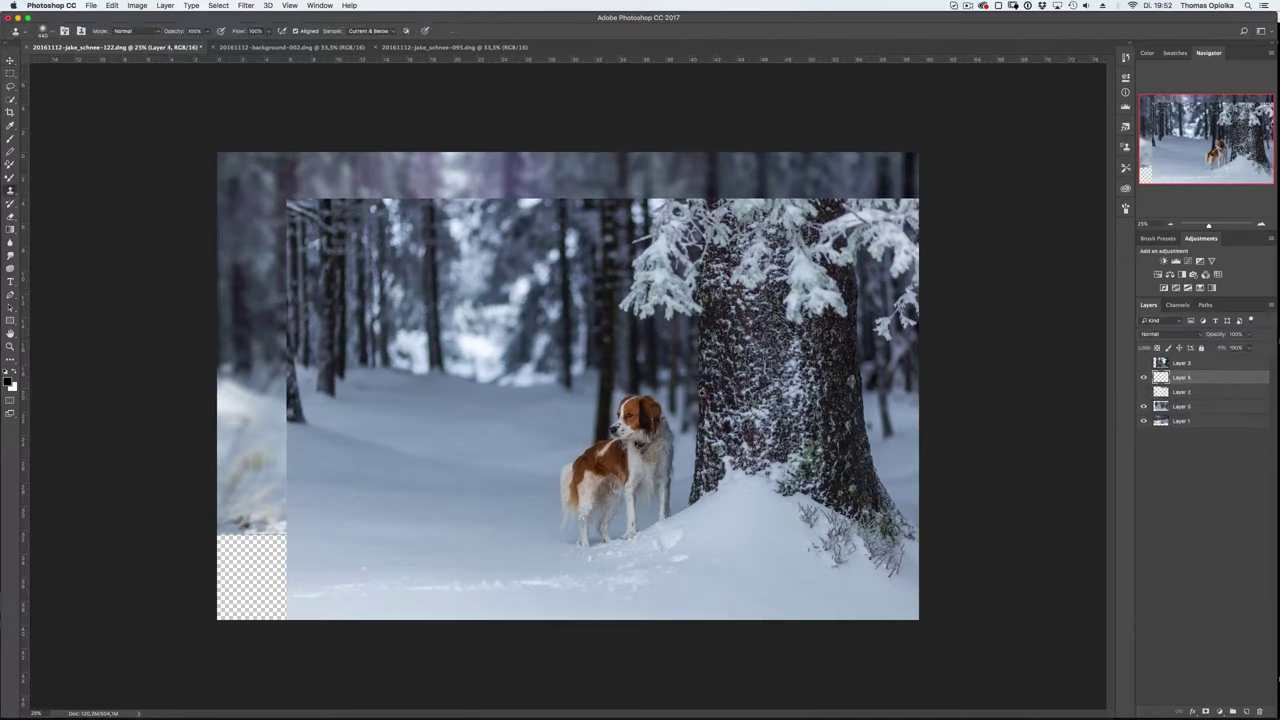
{"action": "left_click_drag", "start_coordinate": [706, 183], "coordinate": [806, 185]}
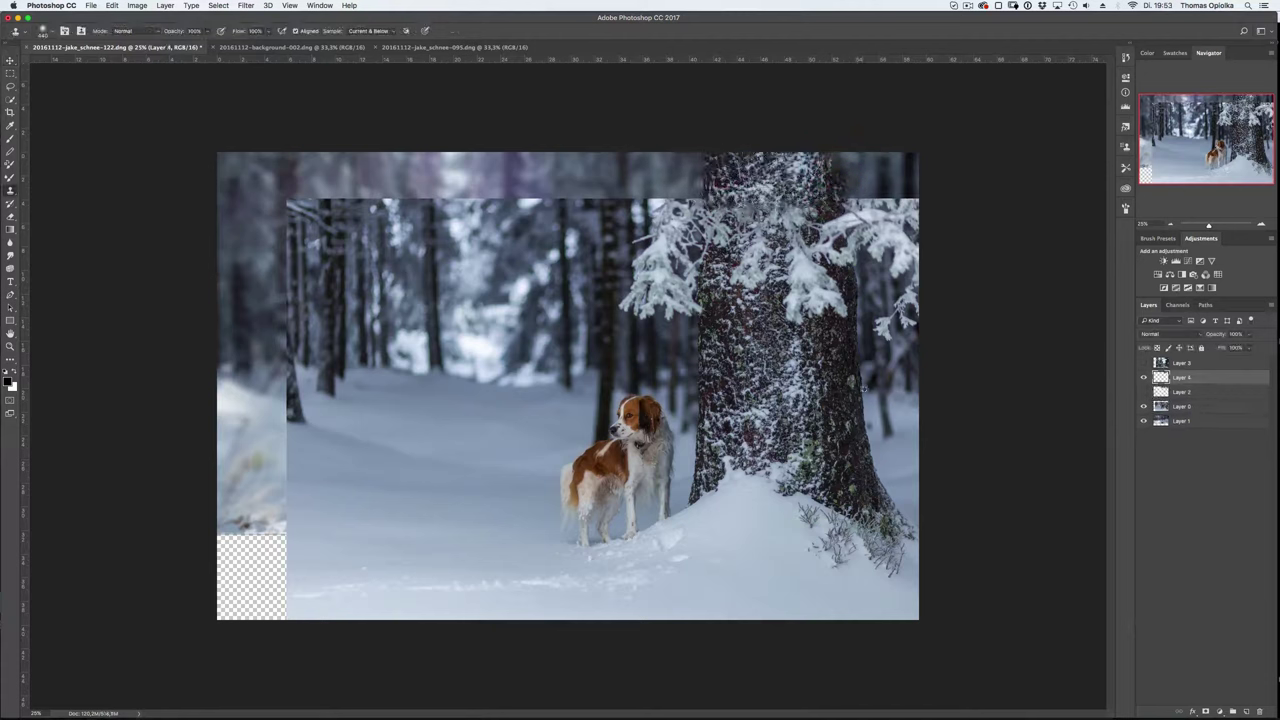
{"action": "left_click_drag", "start_coordinate": [850, 195], "coordinate": [785, 150]}
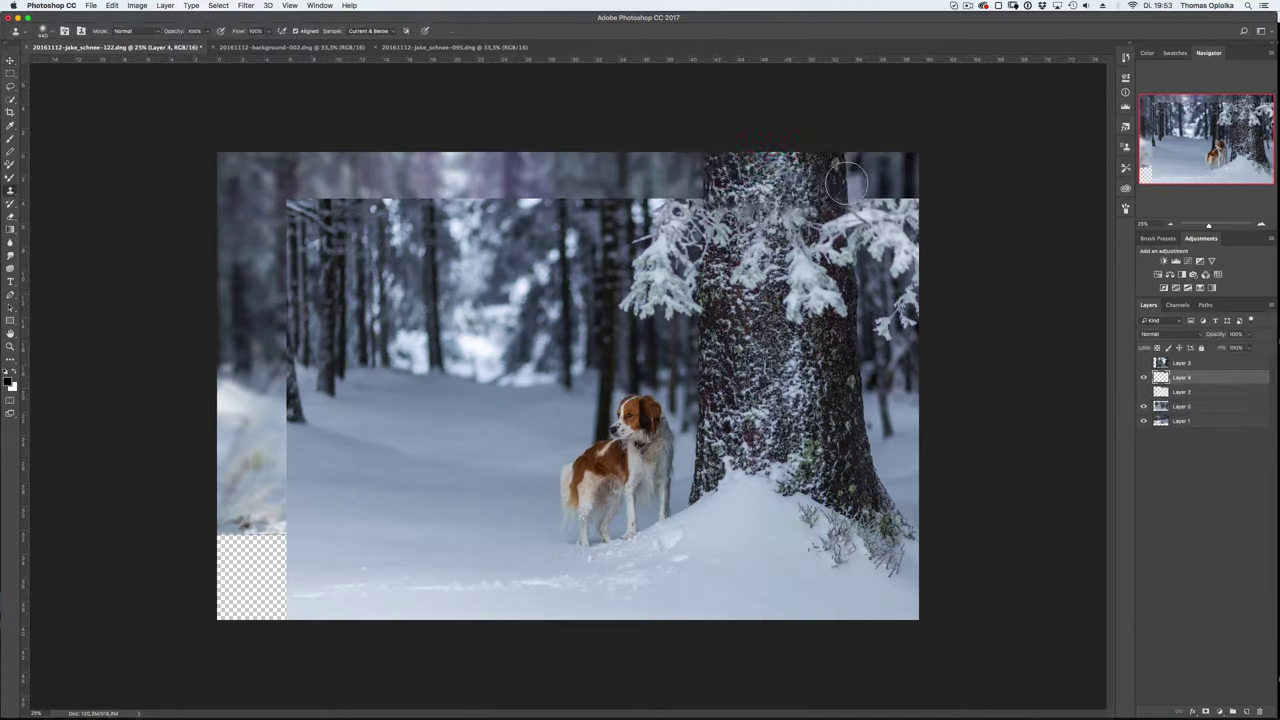
{"action": "left_click_drag", "start_coordinate": [846, 180], "coordinate": [843, 200]}
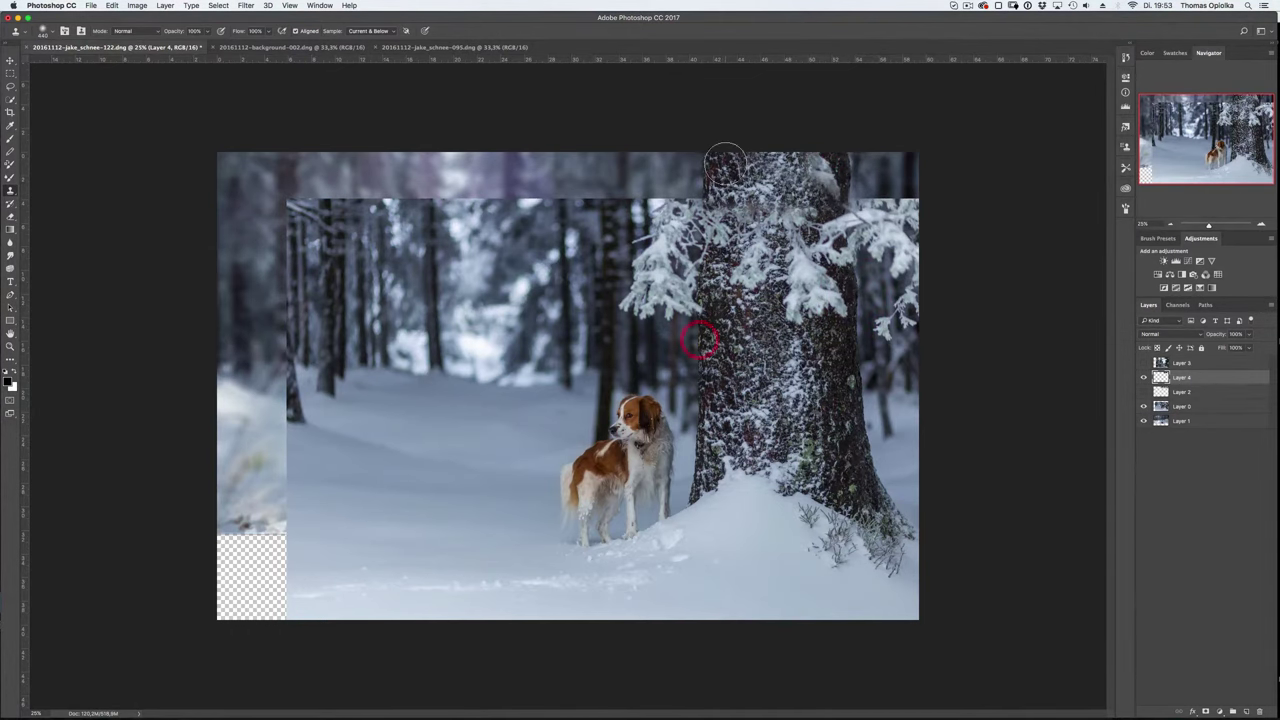
{"action": "key", "text": "super+minus"}
{"action": "key", "text": "super+plus"}
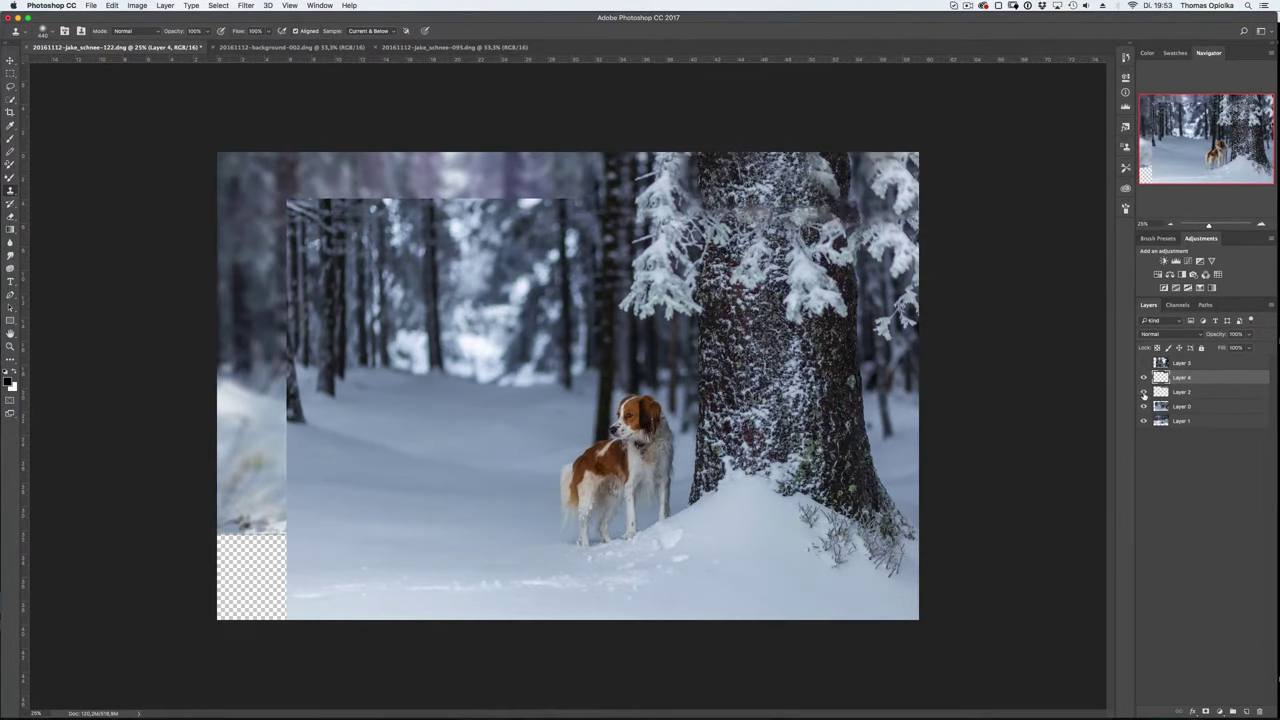
- Add empty Layer 5 and clone snowy branches across the dark top strip and top-right corner
{"action": "left_click", "coordinate": [1185, 392]}
{"action": "left_click", "coordinate": [1195, 376]}
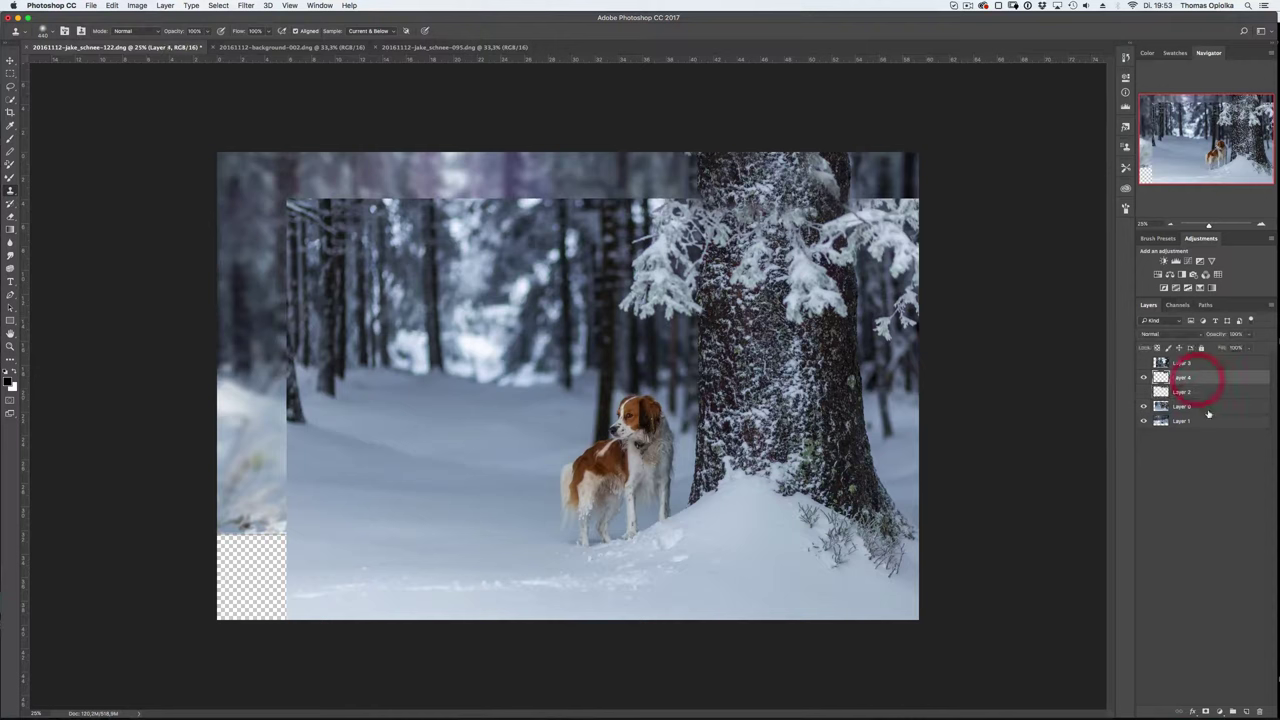
{"action": "left_click", "coordinate": [1246, 711]}
{"action": "left_click_drag", "start_coordinate": [688, 156], "coordinate": [675, 207]}
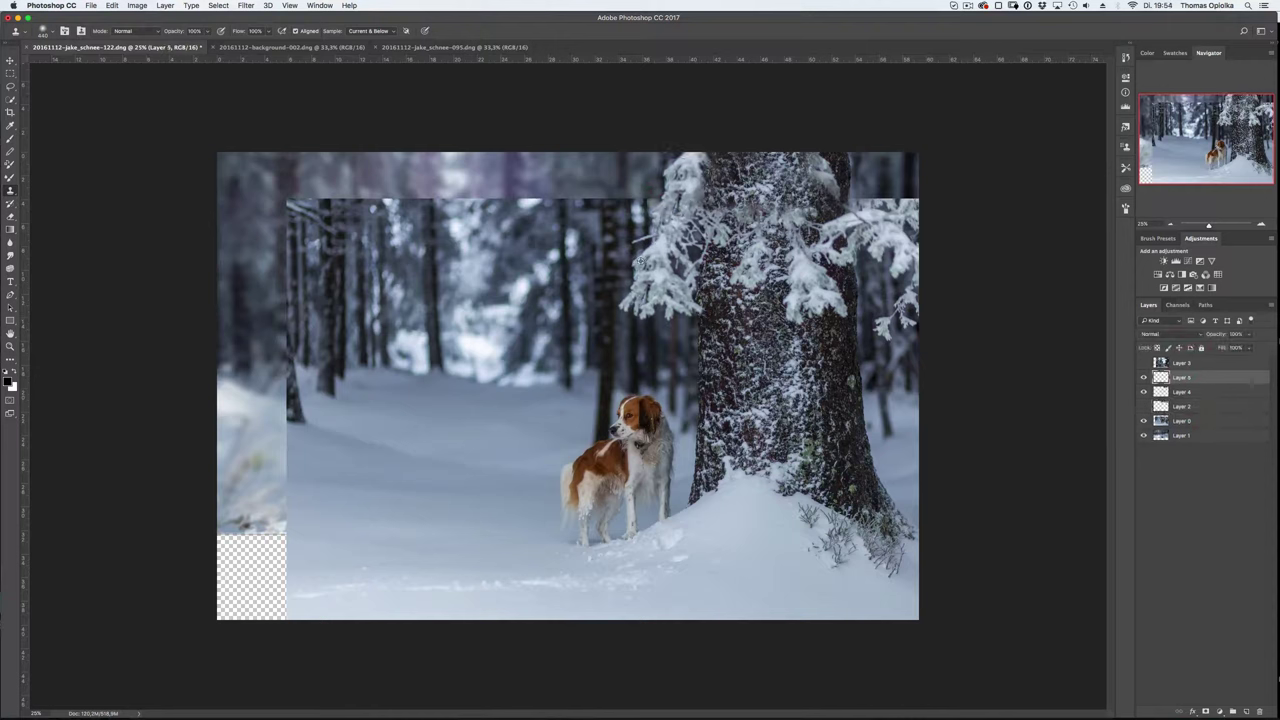
{"action": "left_click", "coordinate": [674, 206]}
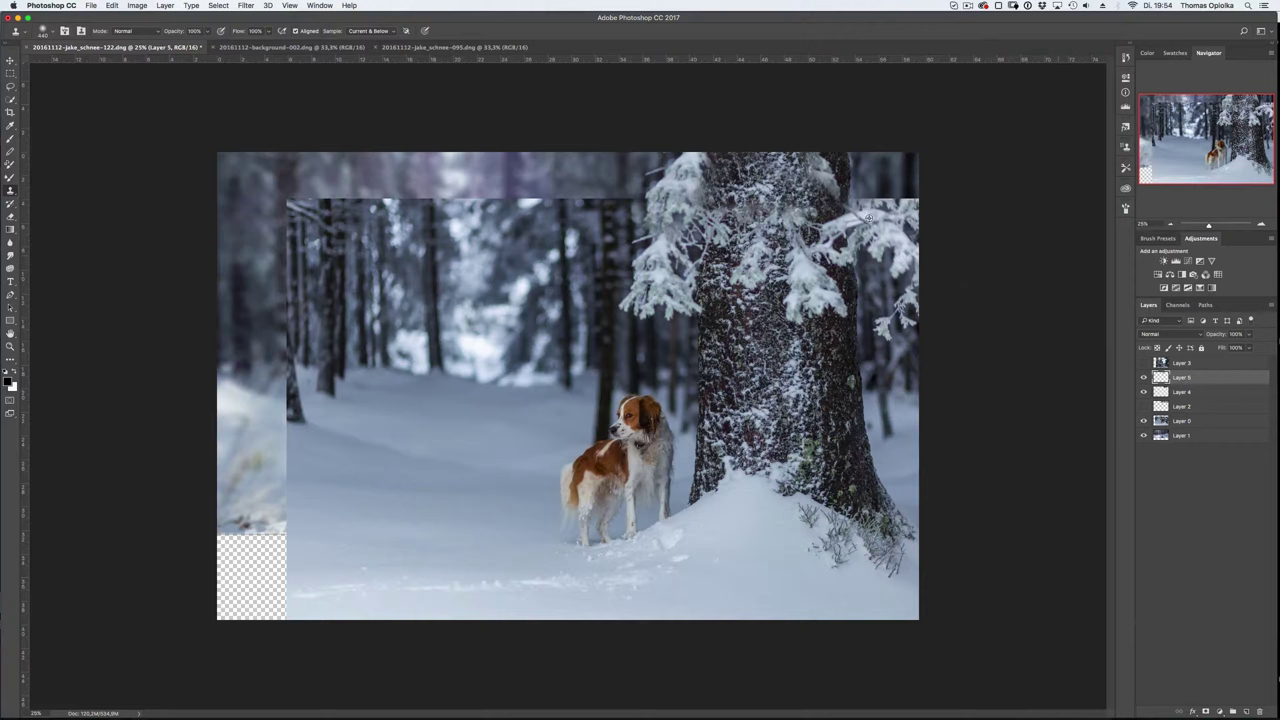
{"action": "left_click_drag", "start_coordinate": [845, 160], "coordinate": [884, 196]}
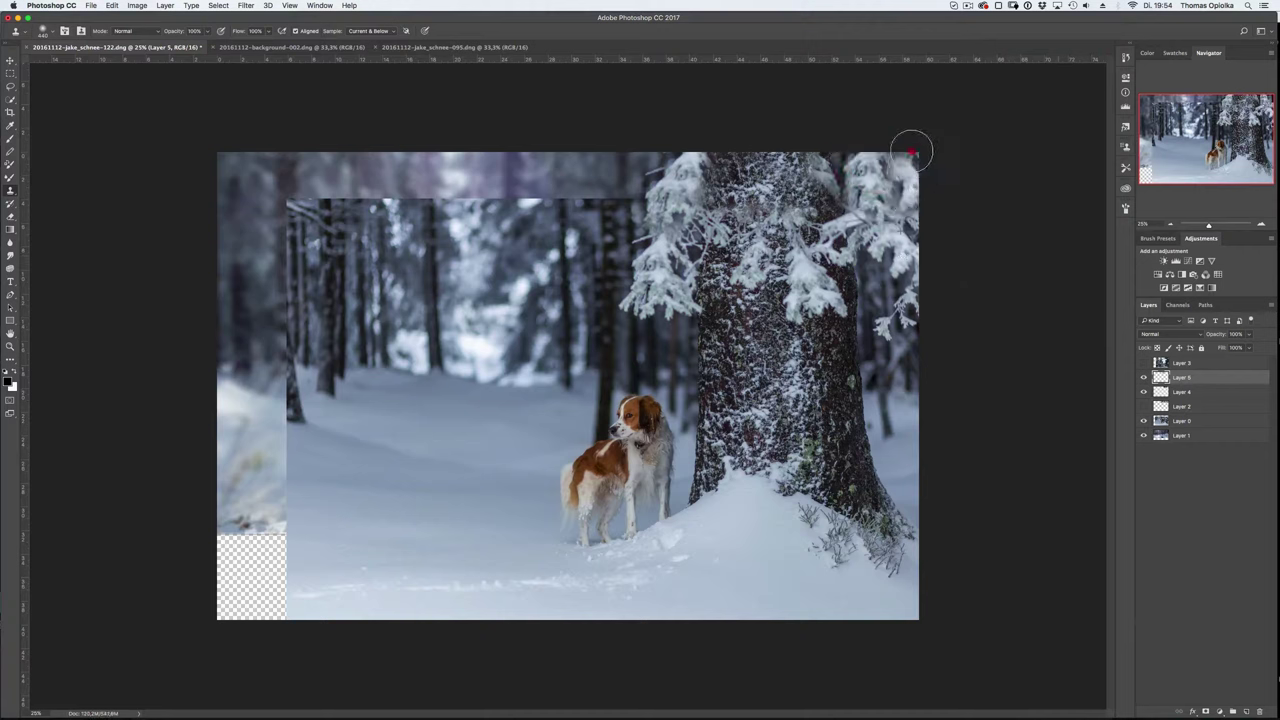
{"action": "key", "text": "super+minus"}
- Hide the branch, top patch and blurred left layers, and crop the image's top edge down
{"action": "key", "text": "super+plus"}
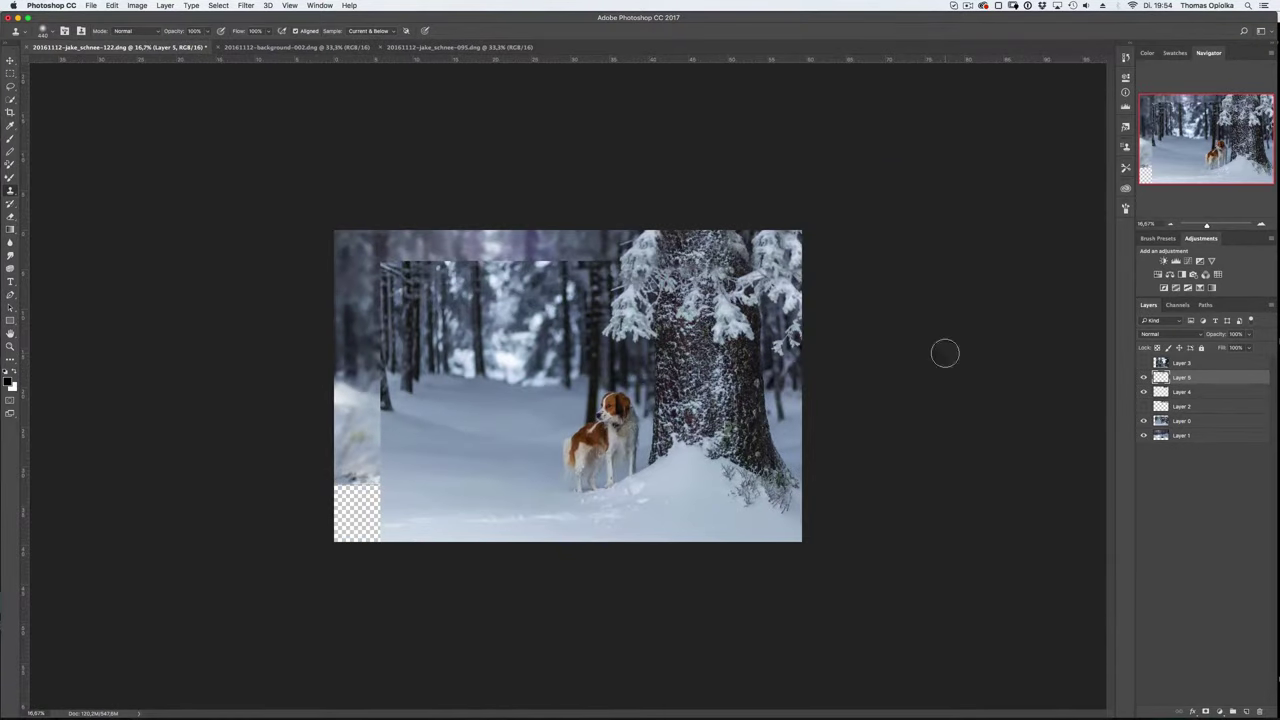
{"action": "left_click", "coordinate": [1144, 377]}
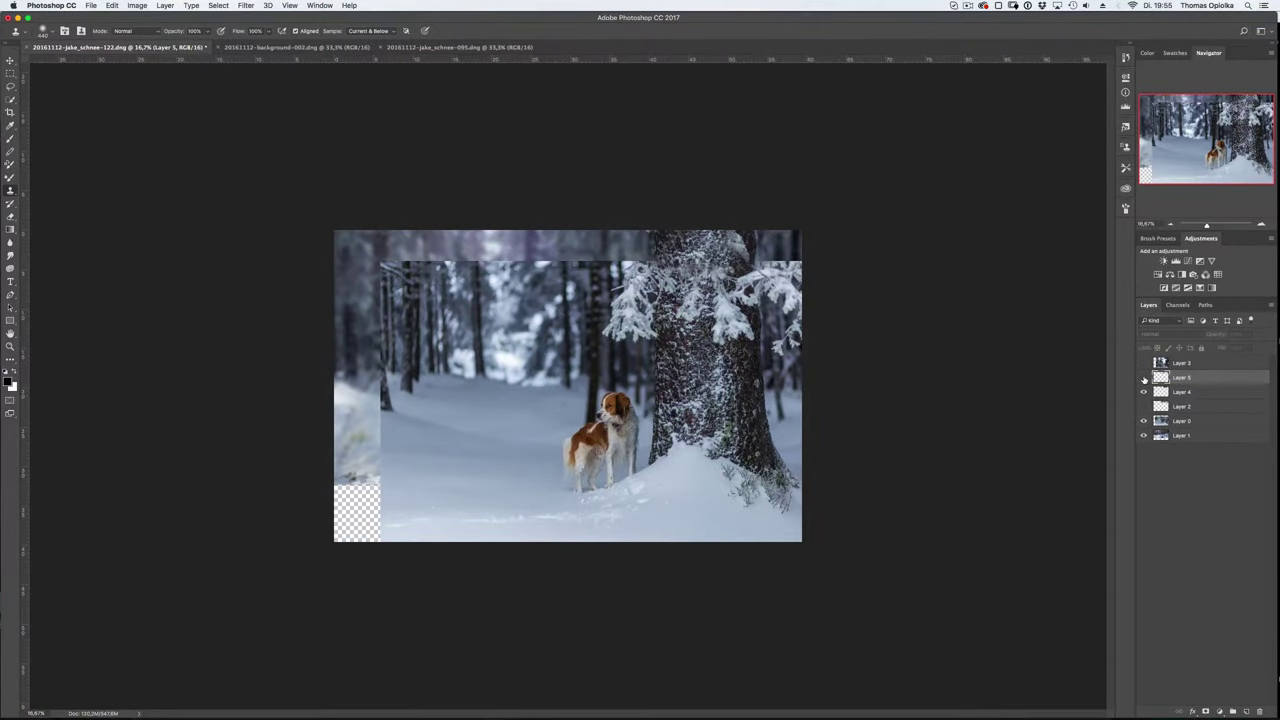
{"action": "left_click", "coordinate": [1144, 391]}
{"action": "left_click", "coordinate": [1144, 435]}
{"action": "key", "text": "c"}
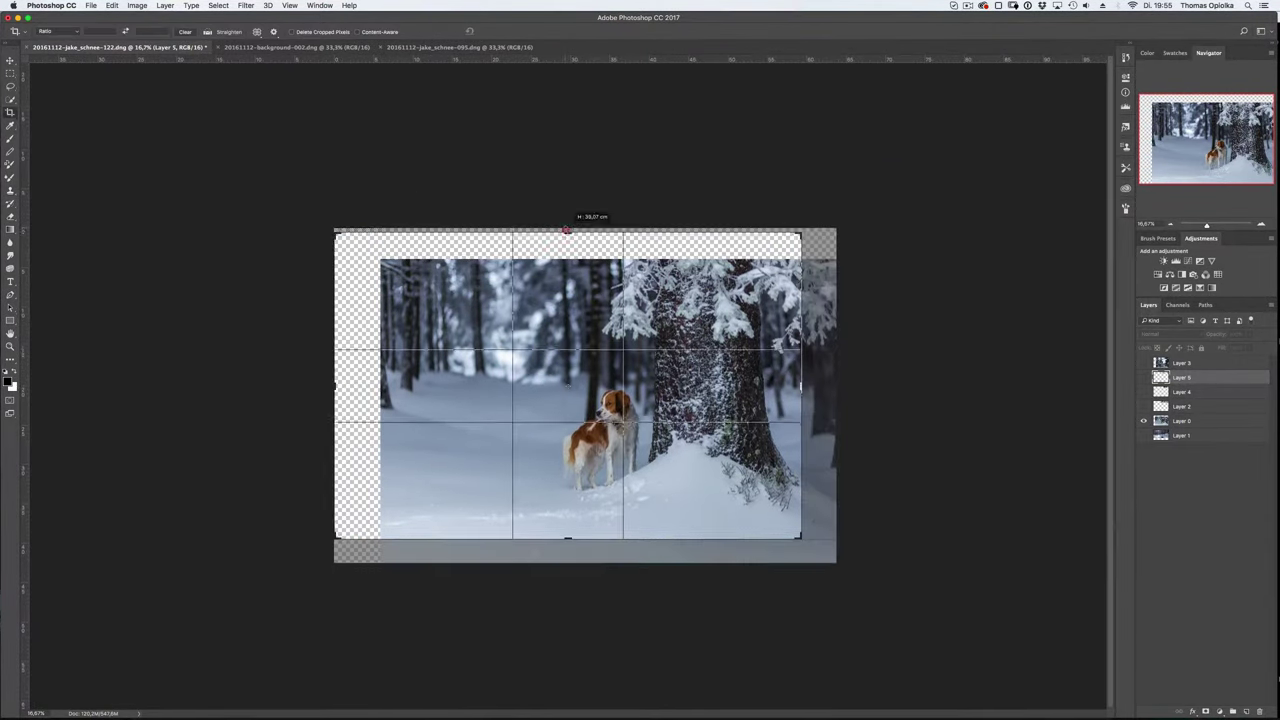
{"action": "left_click_drag", "start_coordinate": [560, 229], "coordinate": [562, 237]}
{"action": "key", "text": "Return"}
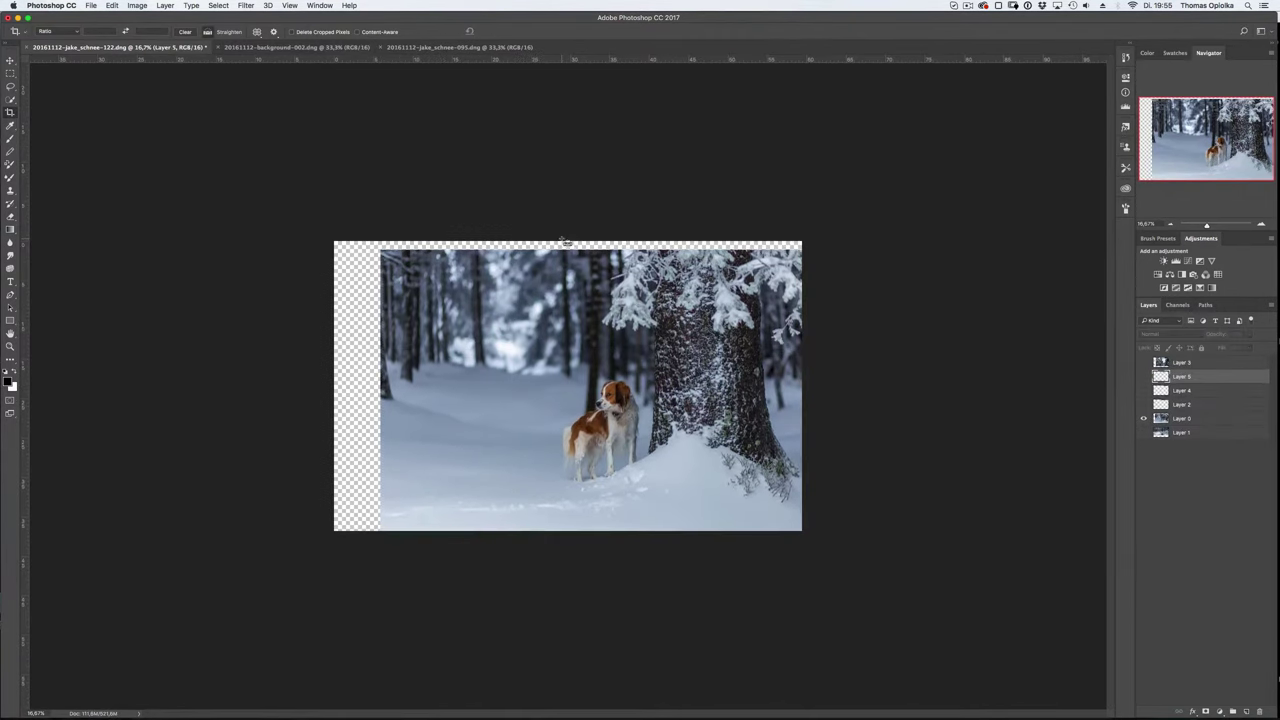
- Delete Layers 5 and 2, then clone trees and snow across the transparent top strip on Layer 4
{"action": "key", "text": "super+plus"}
{"action": "left_click_drag", "start_coordinate": [1193, 397], "coordinate": [1259, 711]}
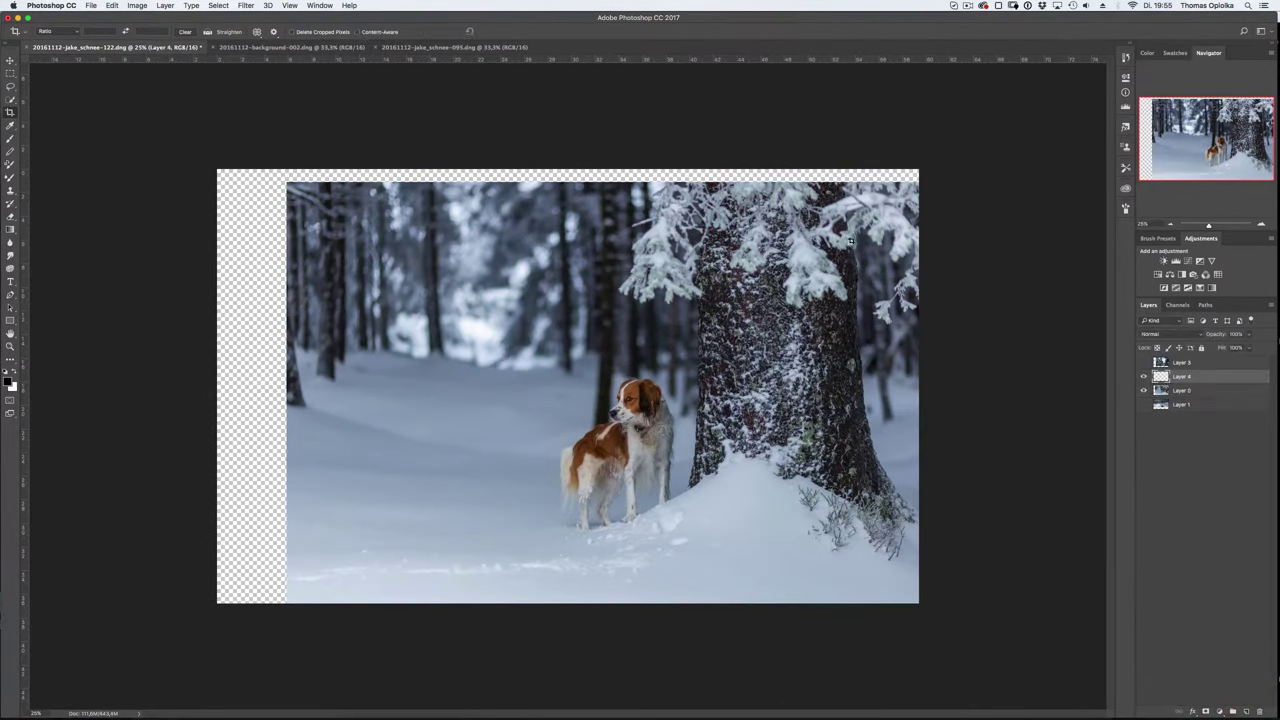
{"action": "key", "text": "s"}
{"action": "left_click_drag", "start_coordinate": [710, 175], "coordinate": [300, 168]}
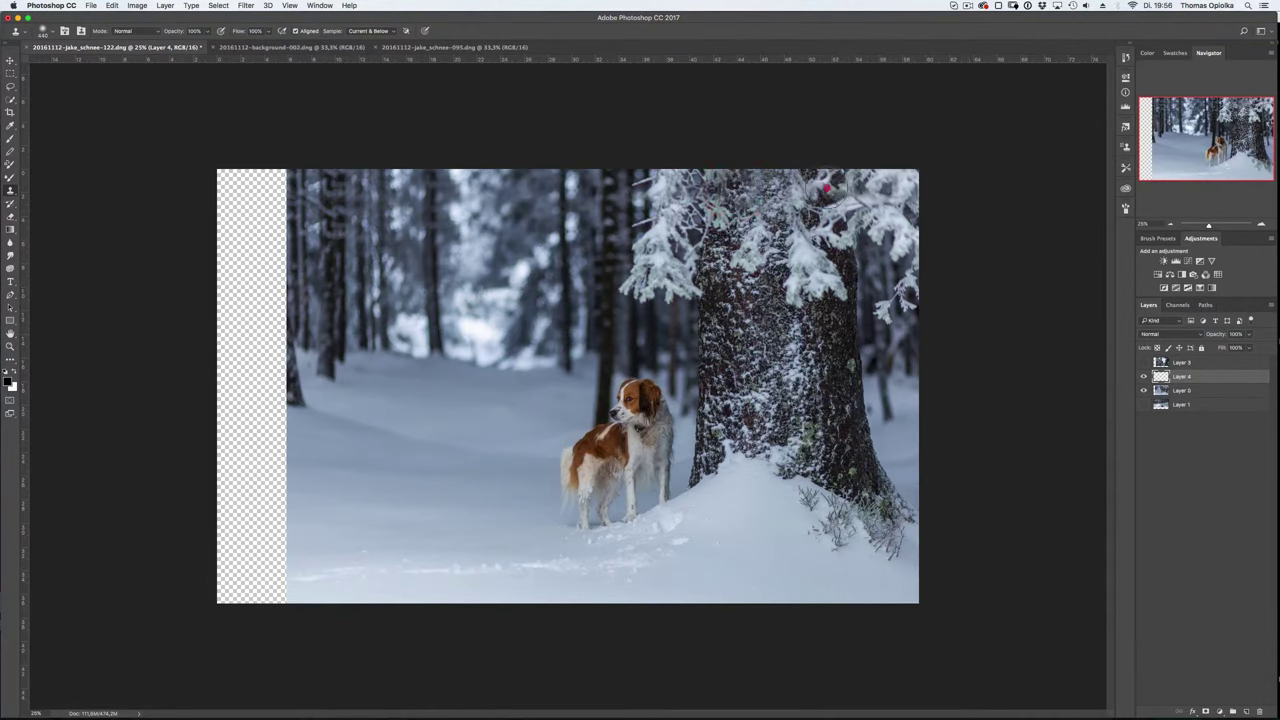
{"action": "key", "text": "ctrl+minus"}
{"action": "key", "text": "ctrl+minus"}
{"action": "key", "text": "ctrl+minus"}
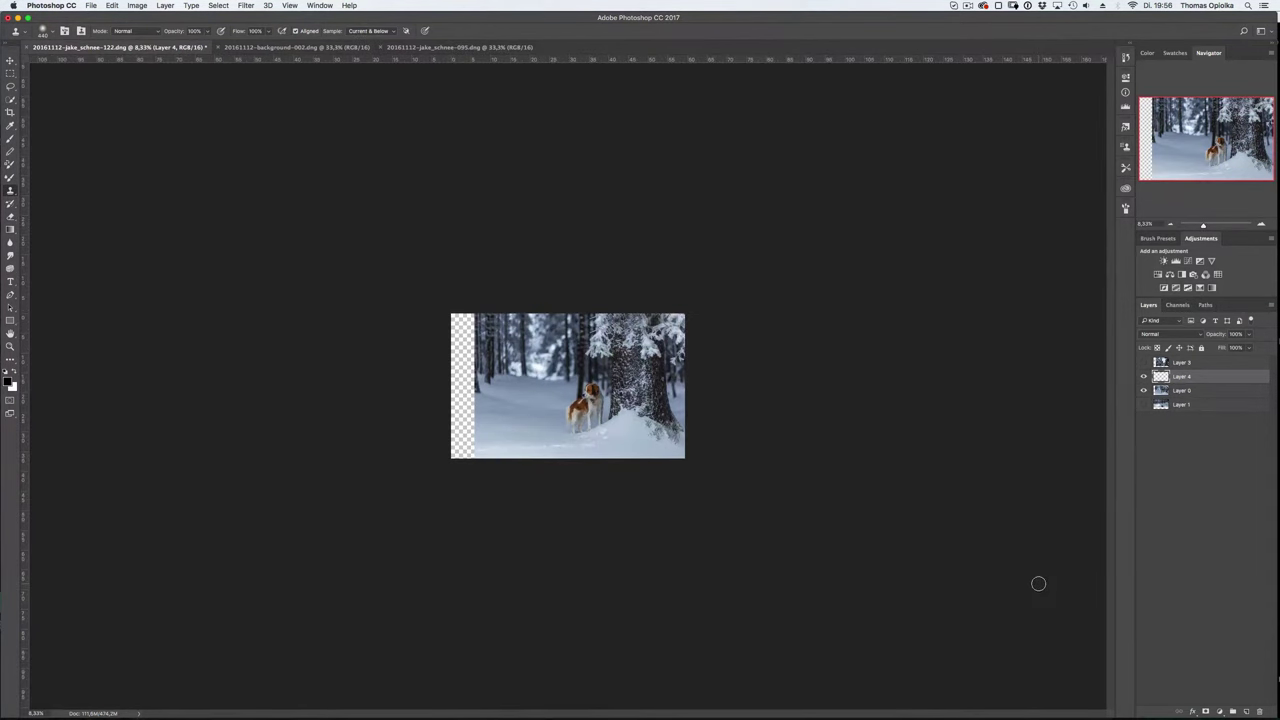
{"action": "key", "text": "ctrl+plus"}
{"action": "key", "text": "ctrl+plus"}
{"action": "key", "text": "ctrl+plus"}
{"action": "left_click", "coordinate": [1144, 376]}
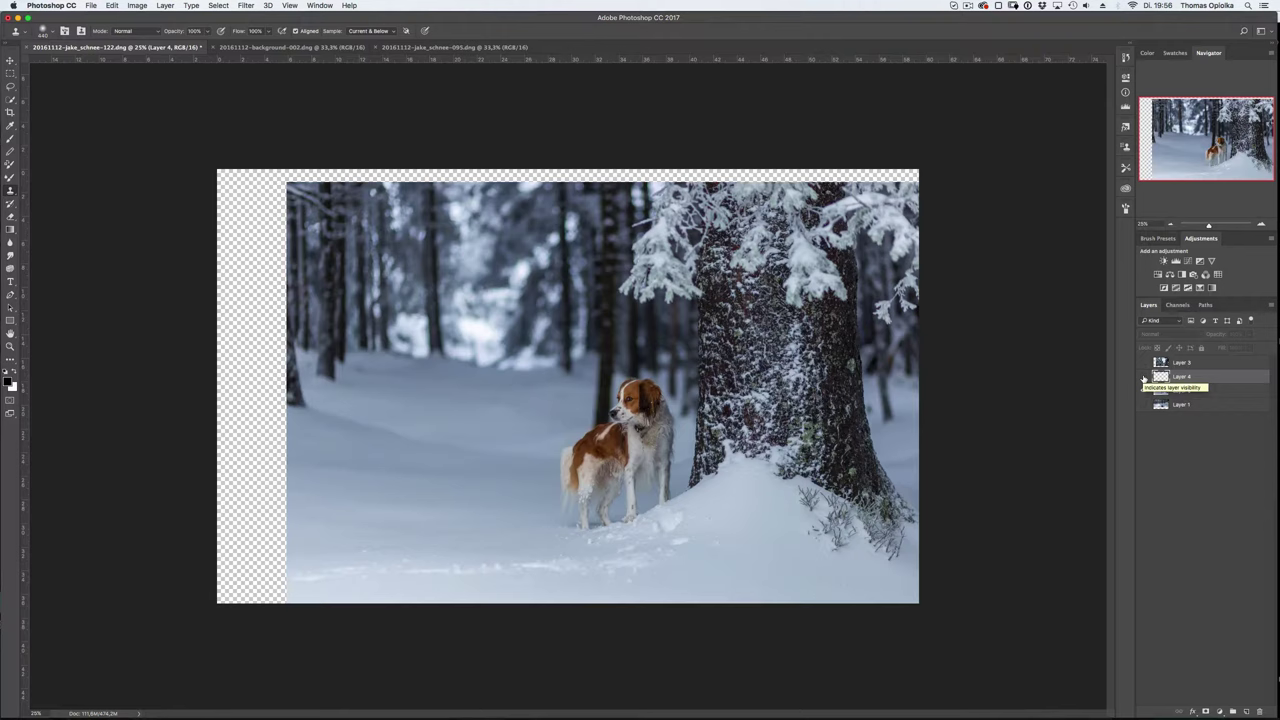
- Restore the hidden layers, delete the forest layer, and clone snow over the lower-left gap and left edge
{"action": "left_click", "coordinate": [1144, 376]}
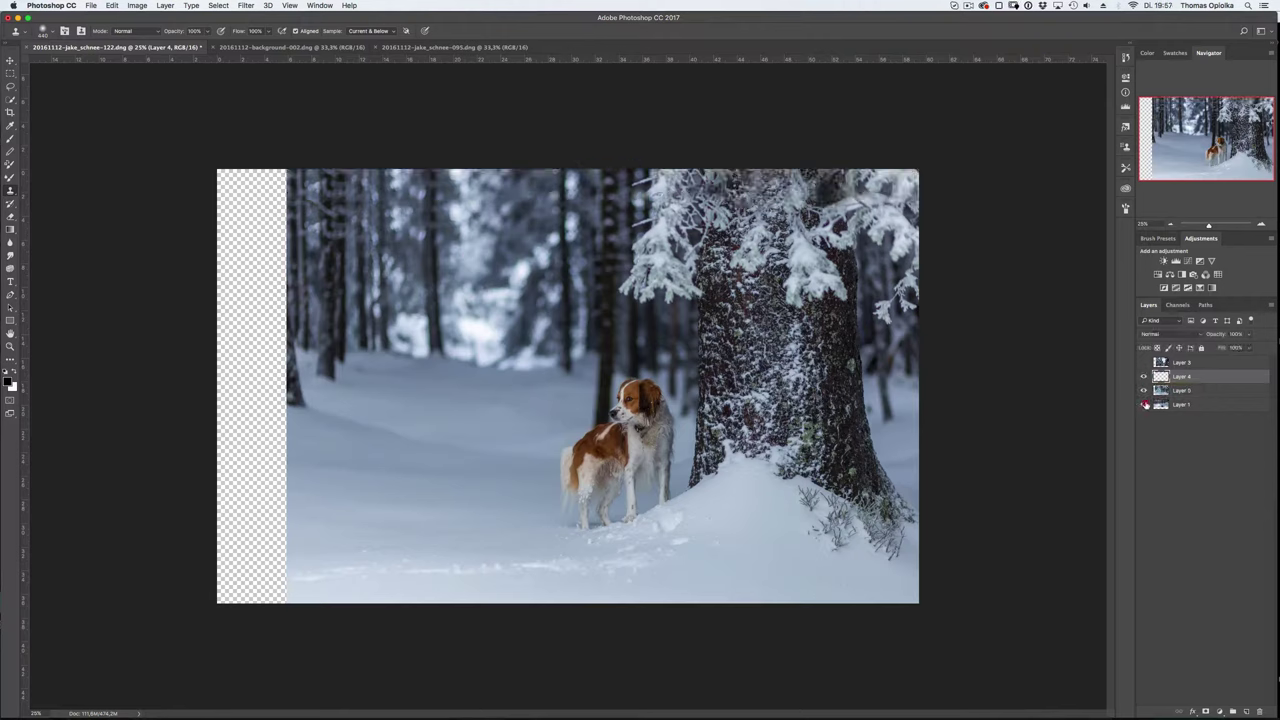
{"action": "left_click", "coordinate": [1145, 404]}
{"action": "left_click_drag", "start_coordinate": [1185, 362], "coordinate": [1259, 711]}
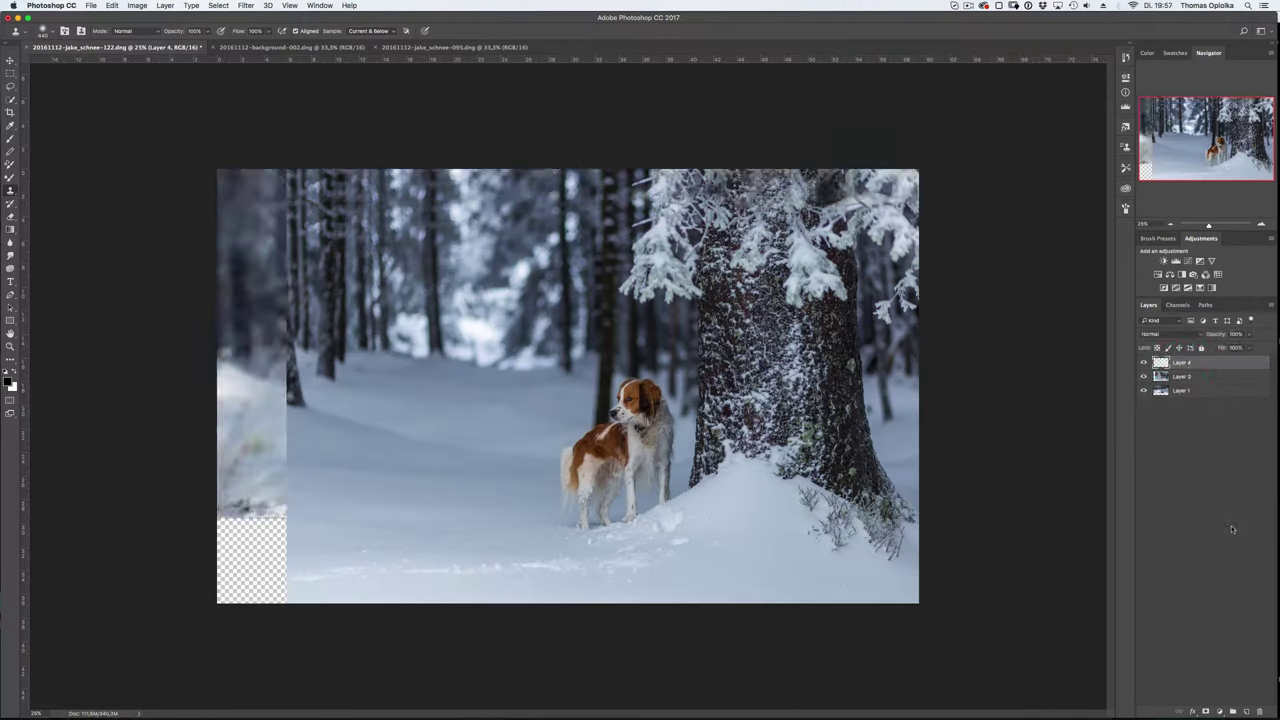
{"action": "left_click", "coordinate": [351, 577], "text": "alt"}
{"action": "left_click_drag", "start_coordinate": [250, 590], "coordinate": [239, 550]}
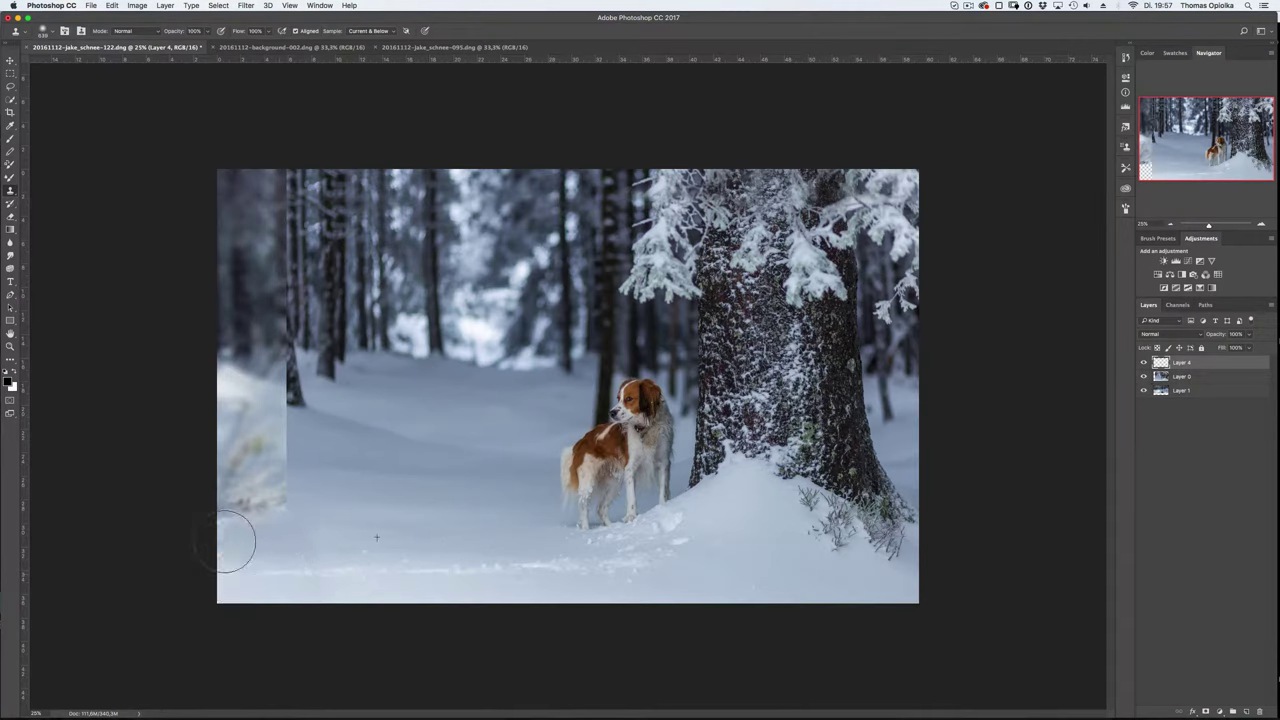
{"action": "left_click_drag", "start_coordinate": [260, 470], "coordinate": [277, 435]}
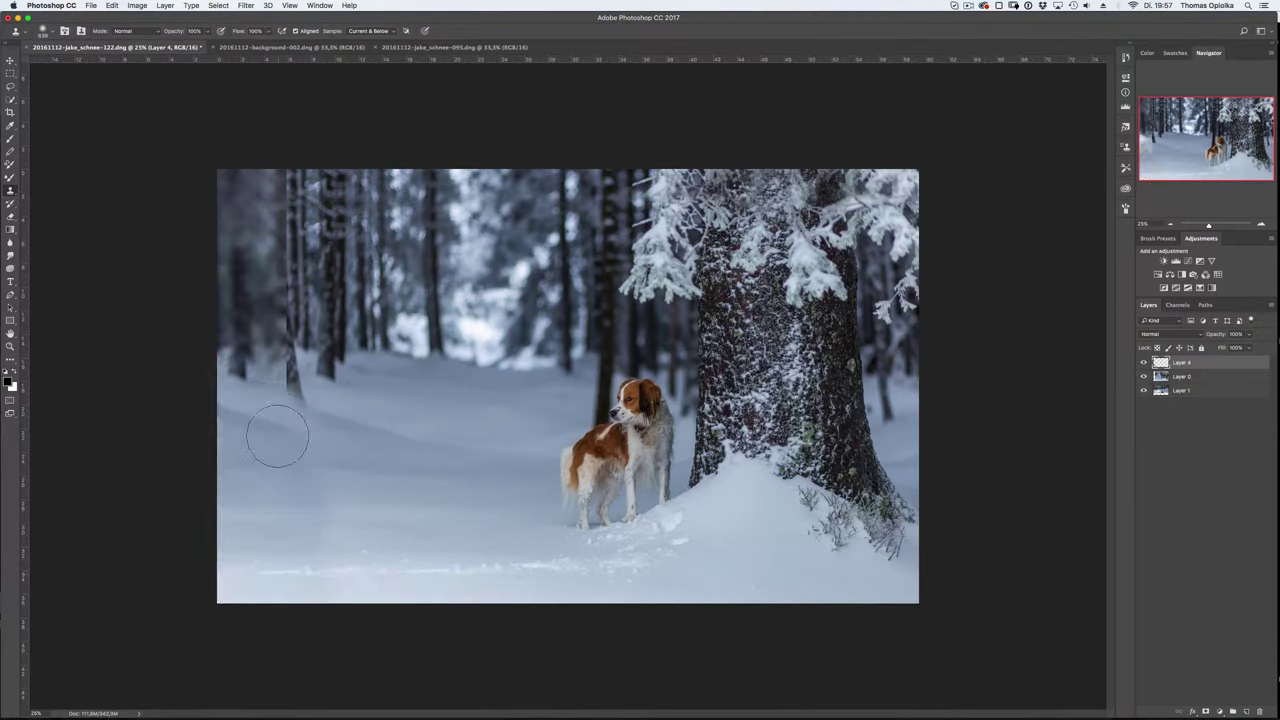
- Add layer masks to Layer 0 and Layer 4 and brush on Layer 0's mask to blend the left edge
{"action": "left_click", "coordinate": [1176, 378]}
{"action": "key", "text": "b"}
{"action": "left_click", "coordinate": [277, 391]}
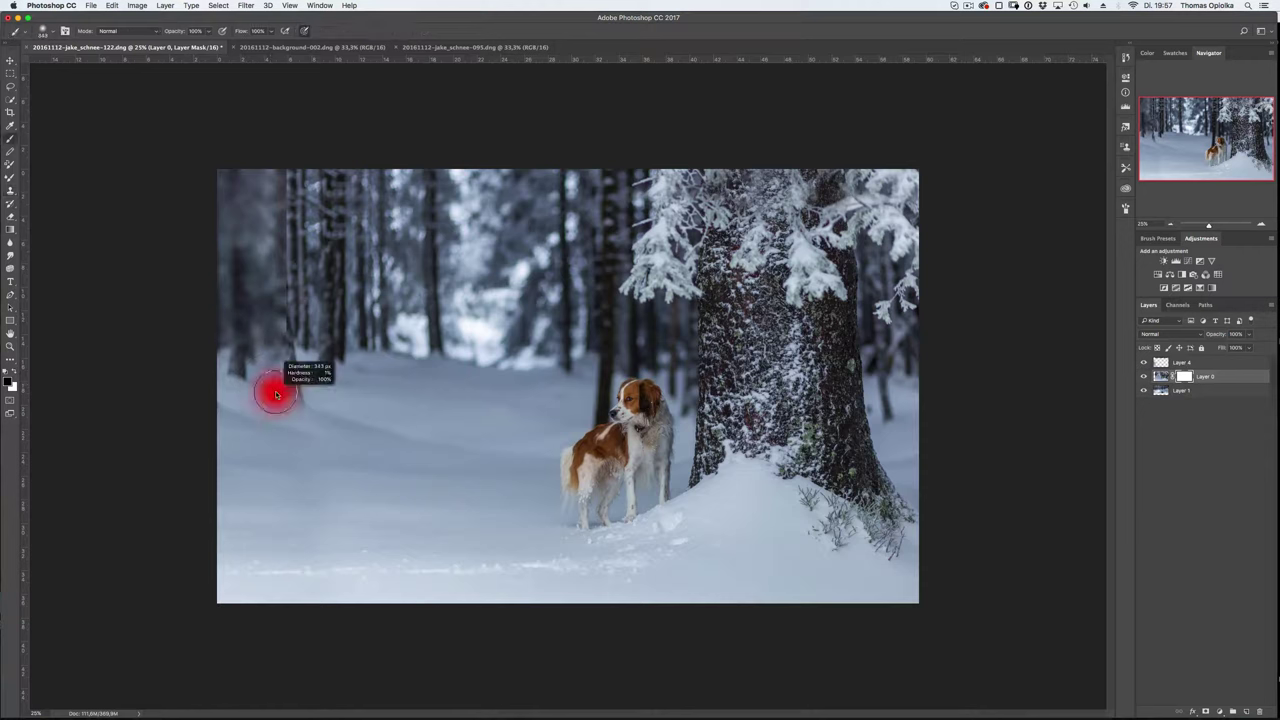
{"action": "left_click", "coordinate": [1160, 376]}
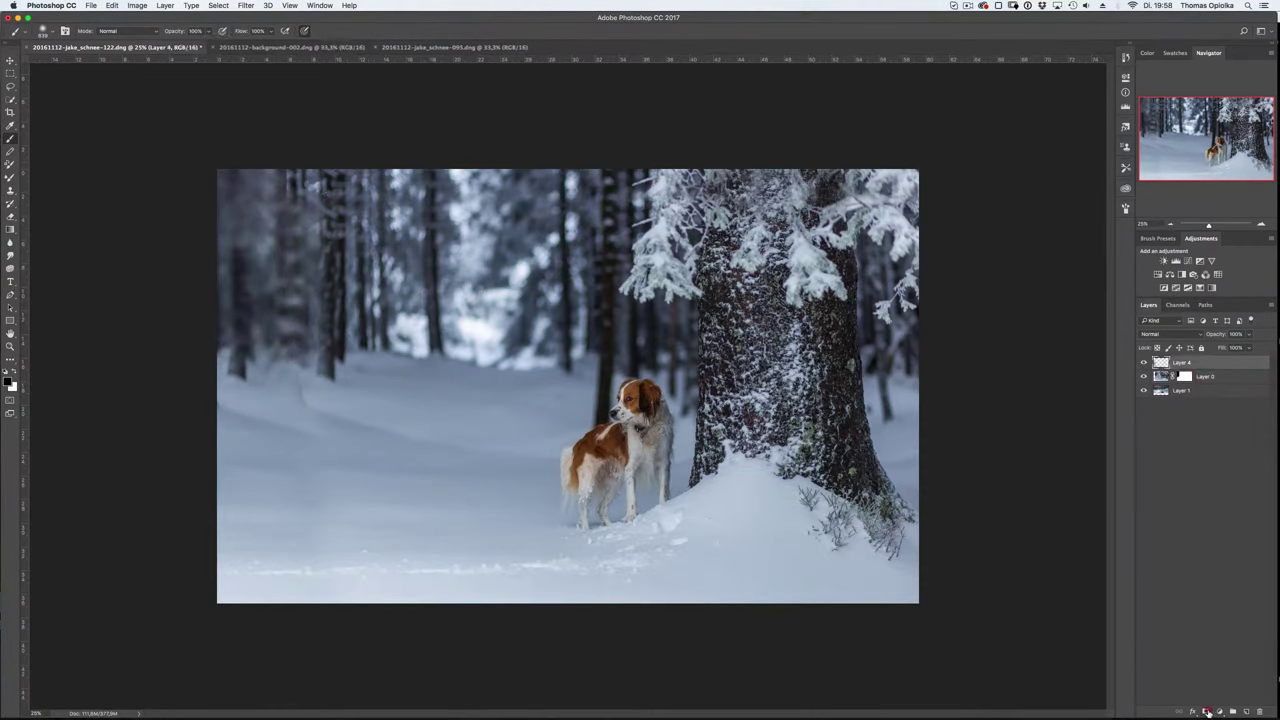
{"action": "left_click_drag", "start_coordinate": [1184, 376], "coordinate": [1184, 362]}
{"action": "left_click", "coordinate": [1184, 376]}
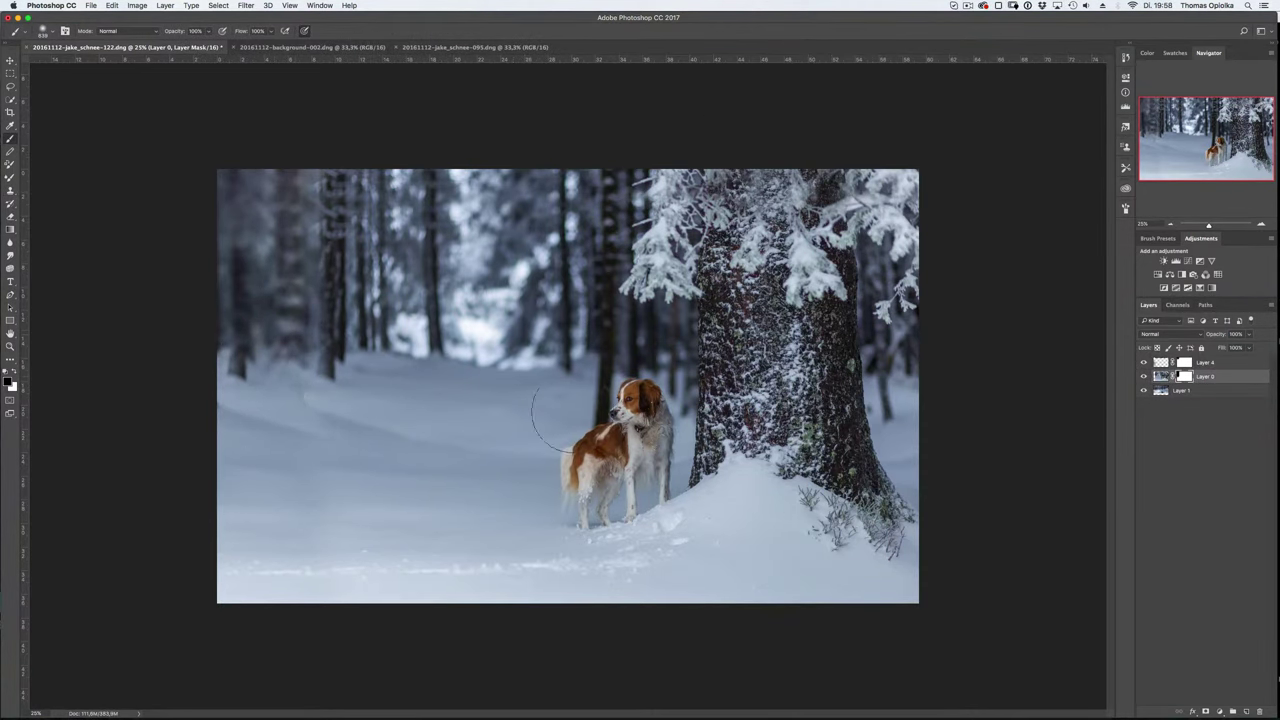
{"action": "left_click", "coordinate": [279, 380]}
{"action": "left_click", "coordinate": [1210, 362]}
{"action": "key", "text": "s"}
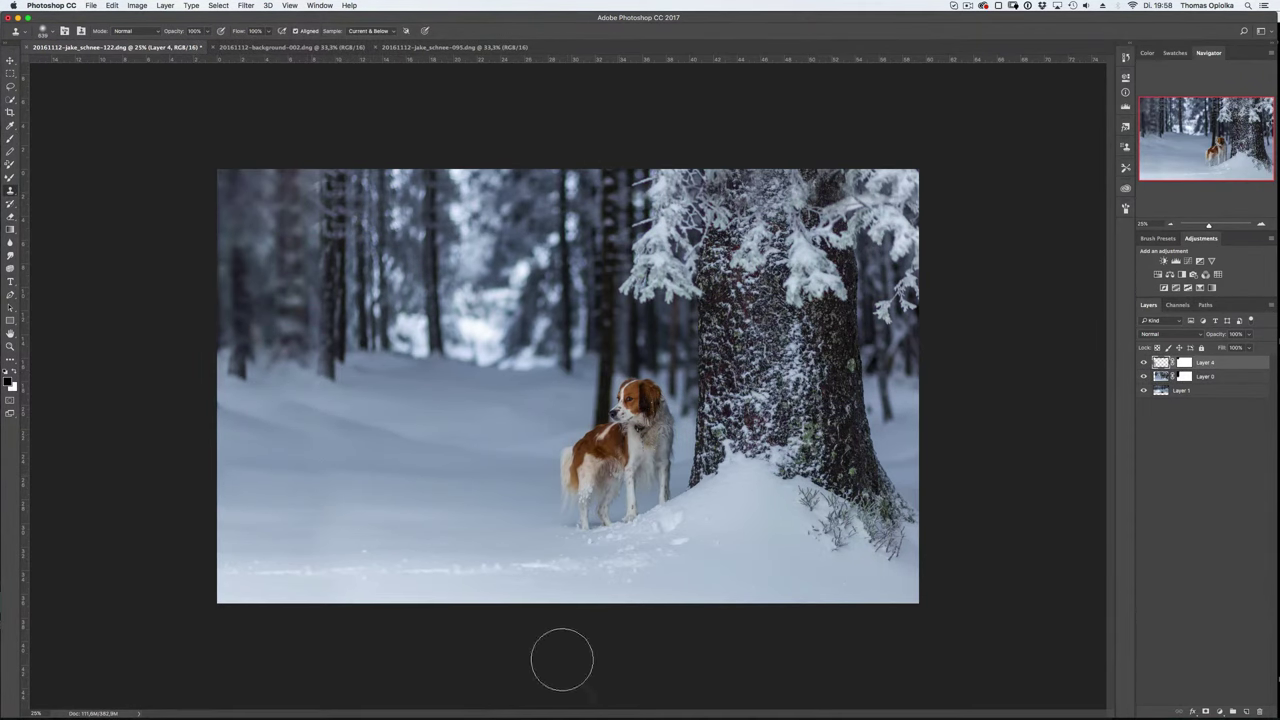
{"action": "key", "text": "ctrl+minus"}
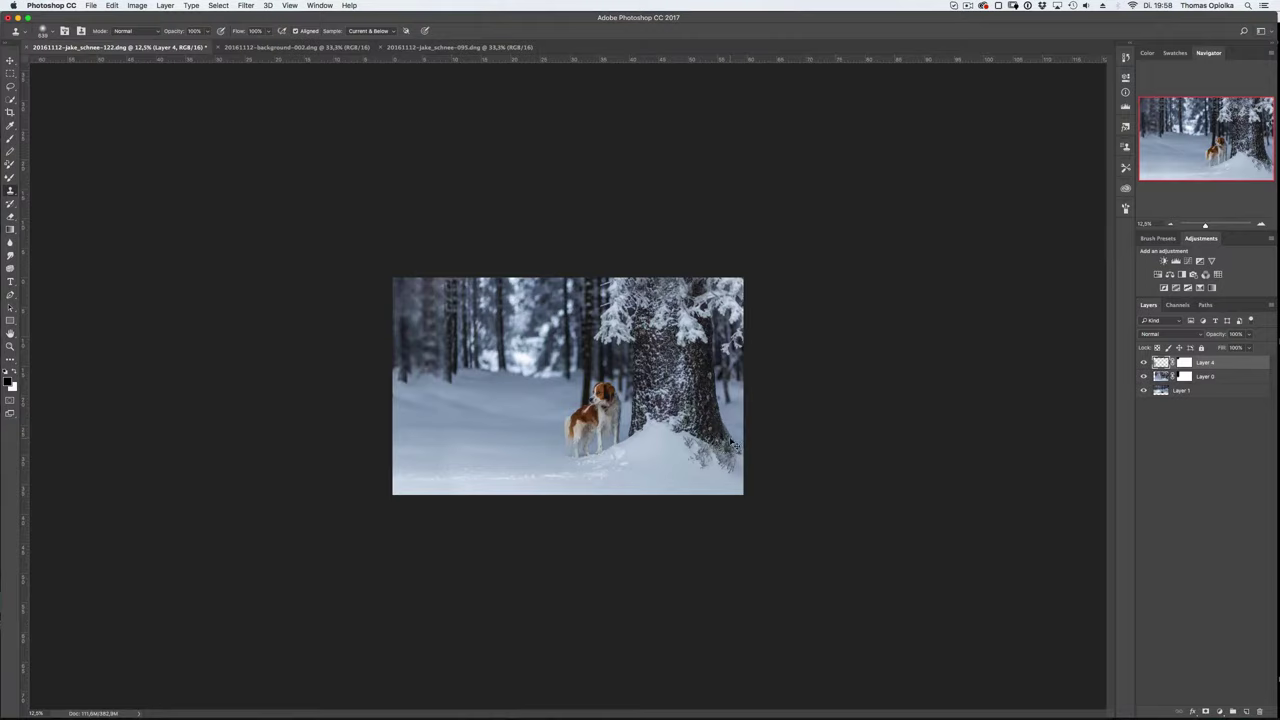
- Add a new empty layer on top and group the background layers into a group named 'bg'
{"action": "scroll", "coordinate": [597, 409], "scroll_direction": "up", "scroll_amount": 10}
{"action": "key", "text": "ctrl+shift+alt+n"}
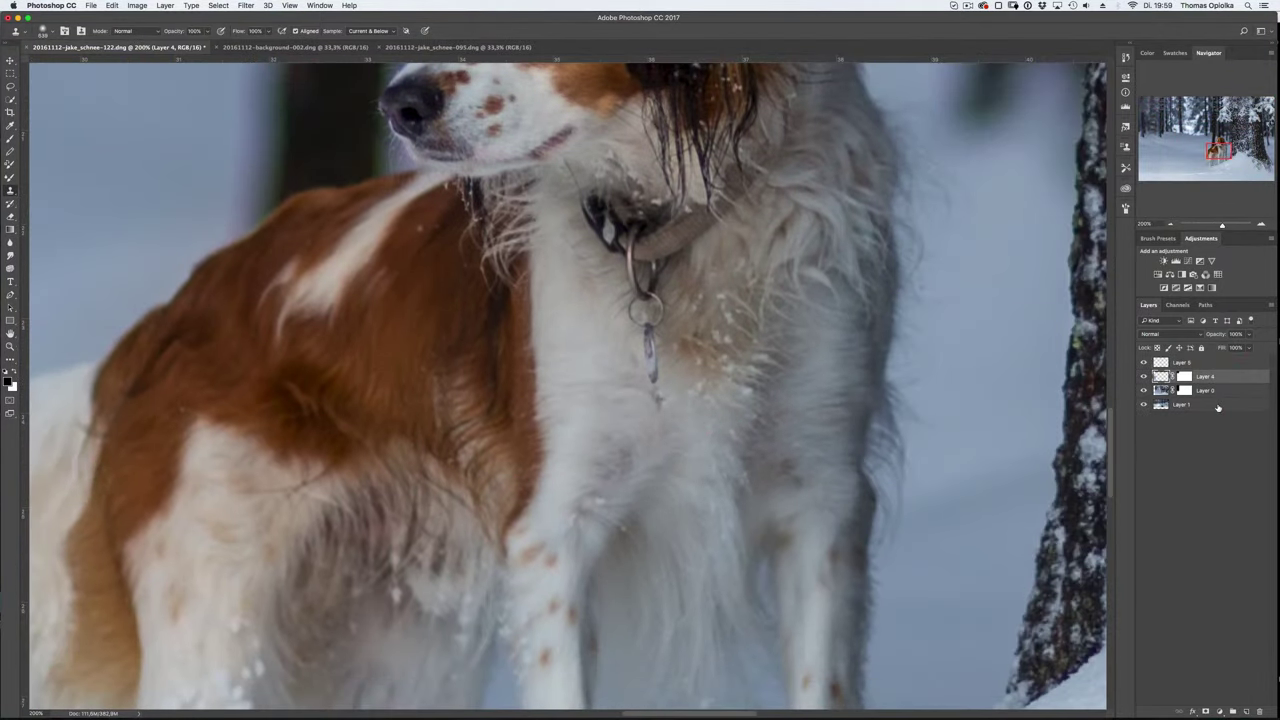
{"action": "left_click", "coordinate": [1218, 405], "text": "shift"}
{"action": "right_click", "coordinate": [1218, 405]}
{"action": "left_click", "coordinate": [1190, 363]}
{"action": "type", "text": "bg"}
{"action": "key", "text": "Return"}
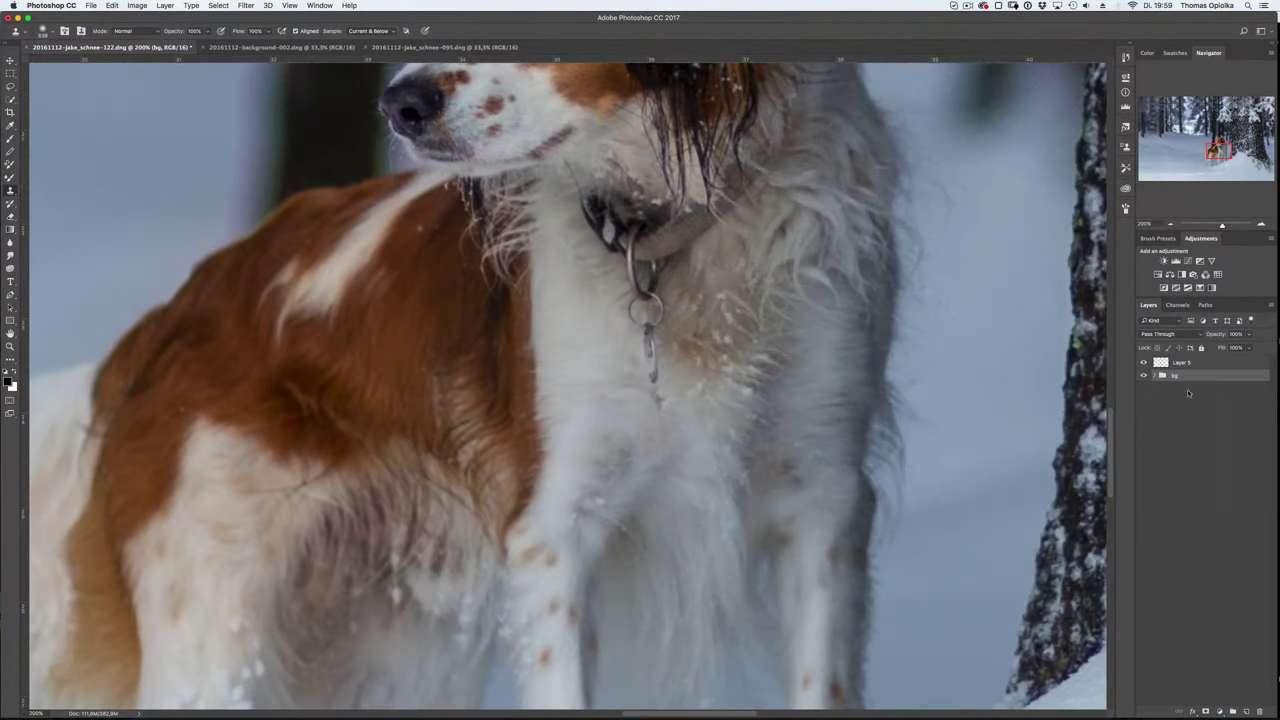
- Clone away the dog's dangling collar ring on Layer 5, then review the scene and select the bg group
{"action": "left_click", "coordinate": [1182, 362]}
{"action": "mouse_move", "coordinate": [660, 385]}
{"action": "left_mouse_down"}
{"action": "mouse_move", "coordinate": [620, 385]}
{"action": "mouse_move", "coordinate": [652, 385]}
{"action": "left_mouse_up"}
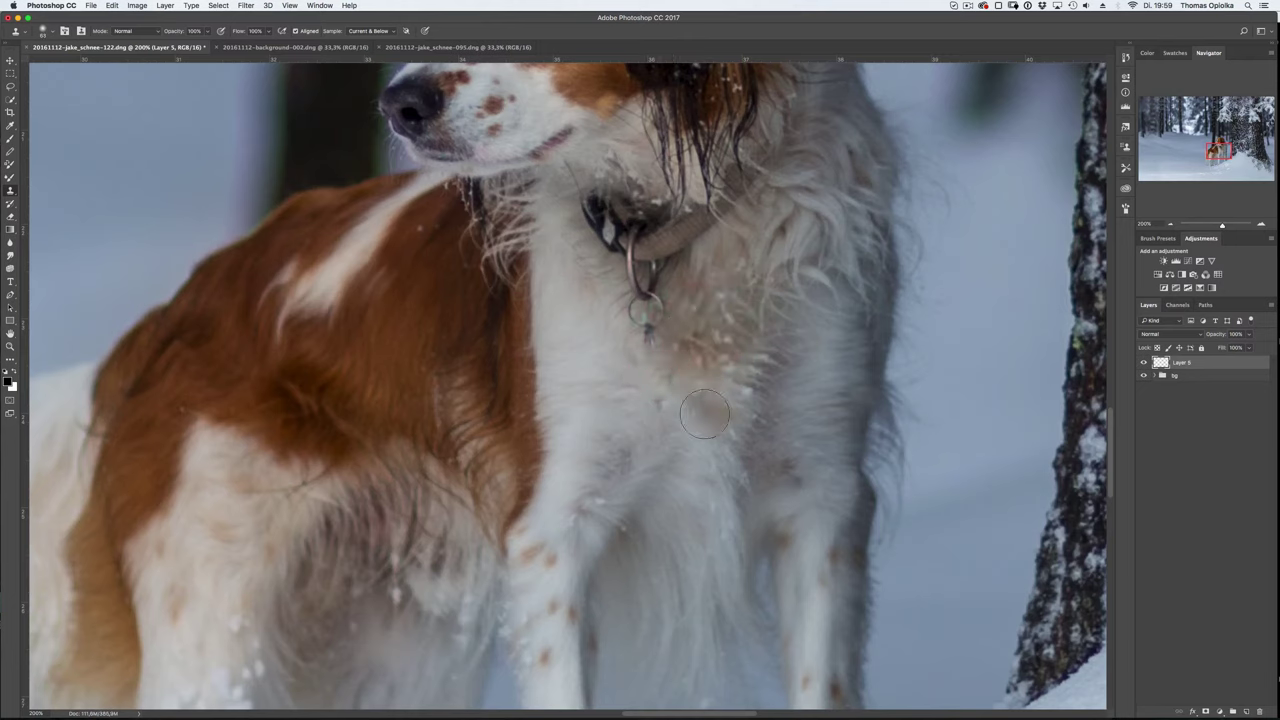
{"action": "left_click_drag", "start_coordinate": [598, 281], "coordinate": [638, 290]}
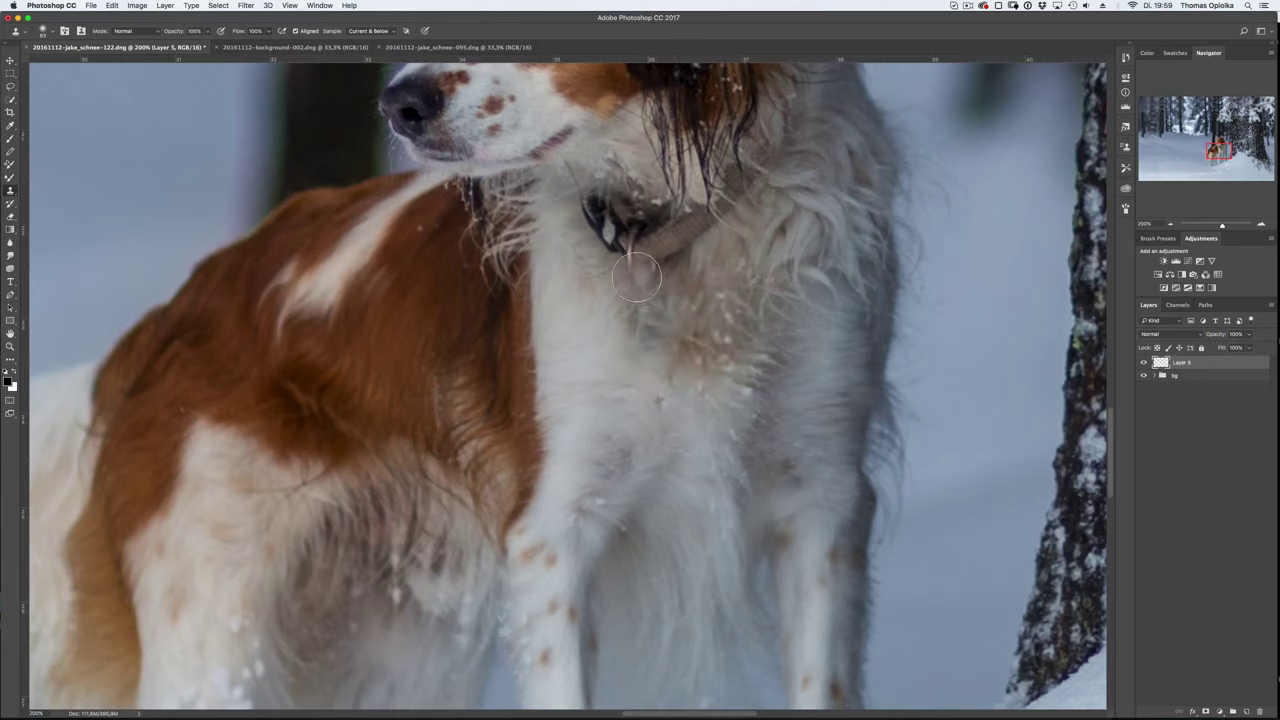
{"action": "scroll", "coordinate": [790, 350], "scroll_direction": "up", "scroll_amount": 3}
{"action": "scroll", "coordinate": [790, 350], "scroll_direction": "left", "scroll_amount": 3}
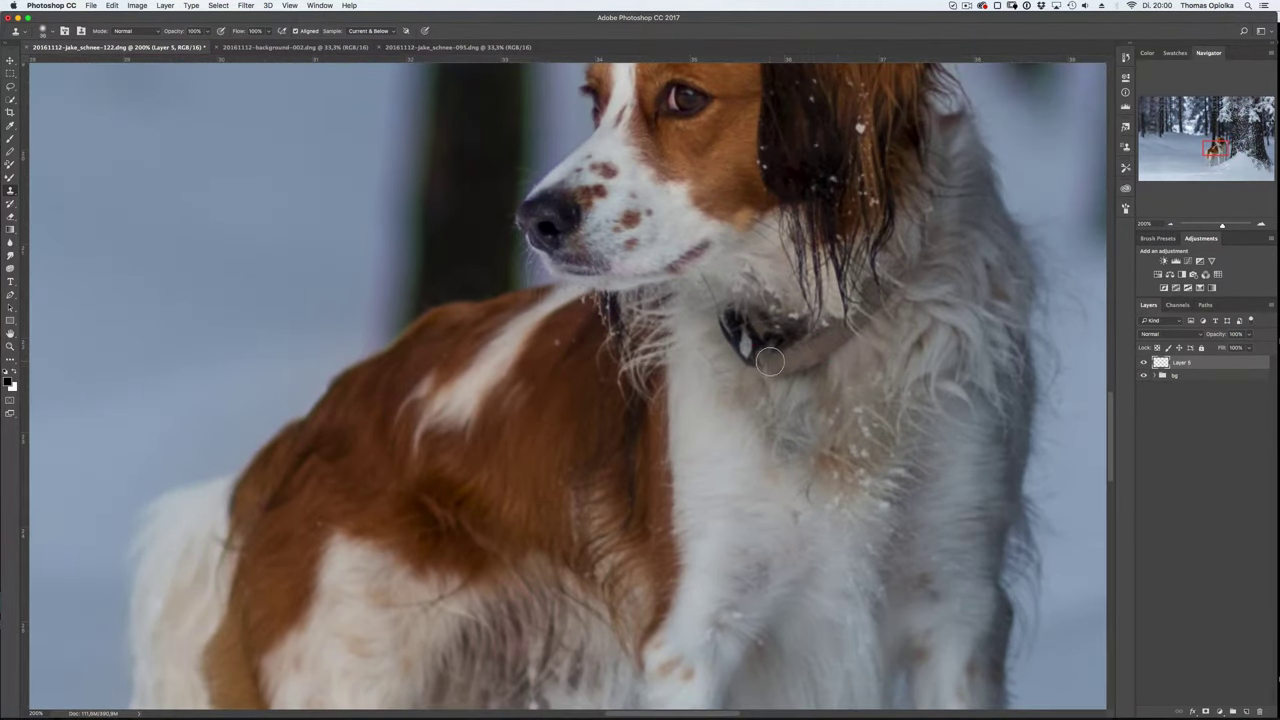
{"action": "scroll", "coordinate": [867, 391], "scroll_direction": "down", "scroll_amount": 5}
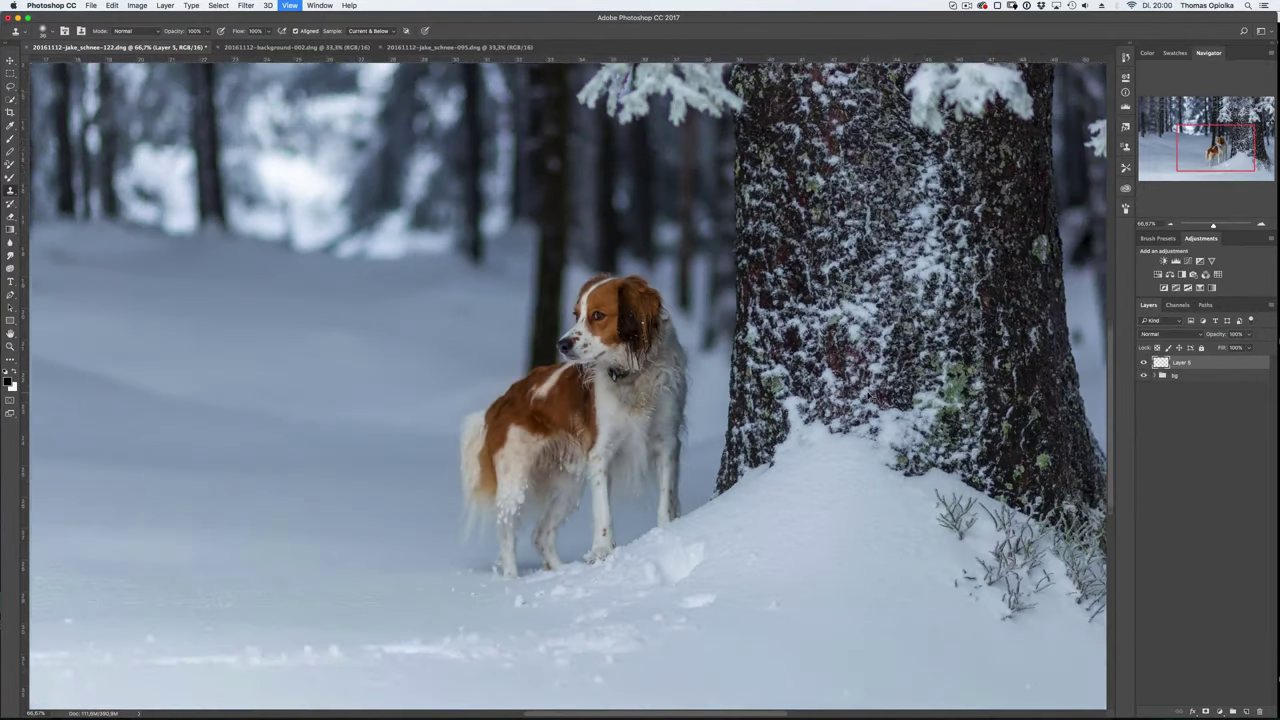
{"action": "scroll", "coordinate": [867, 391], "scroll_direction": "up", "scroll_amount": 5}
{"action": "scroll", "coordinate": [679, 368], "scroll_direction": "down", "scroll_amount": 4}
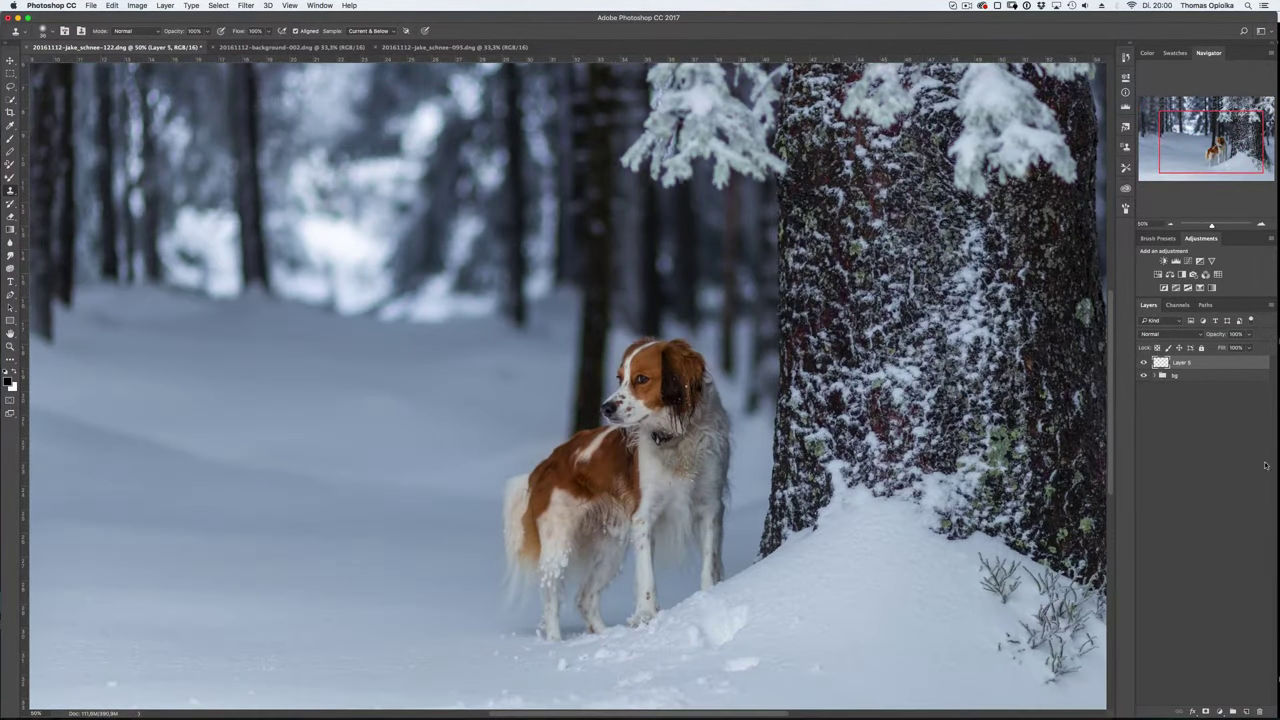
{"action": "left_click", "coordinate": [1178, 375]}
- Try a Curves adjustment on the Green channel and a Midtones Color Balance, then delete both
{"action": "left_click", "coordinate": [1220, 711]}
{"action": "left_click", "coordinate": [1225, 712]}
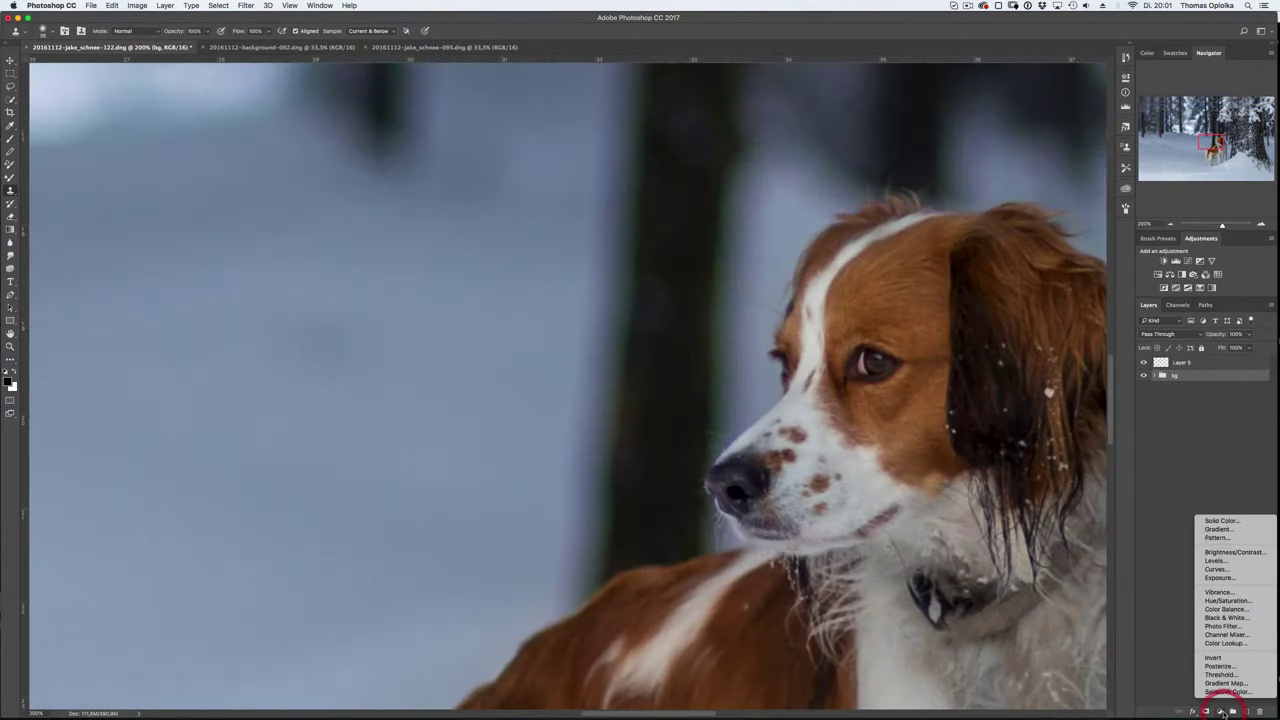
{"action": "left_click", "coordinate": [1228, 569]}
{"action": "left_click", "coordinate": [977, 118]}
{"action": "mouse_move", "coordinate": [950, 258]}
{"action": "left_mouse_down"}
{"action": "mouse_move", "coordinate": [1004, 258]}
{"action": "mouse_move", "coordinate": [984, 239]}
{"action": "left_mouse_up"}
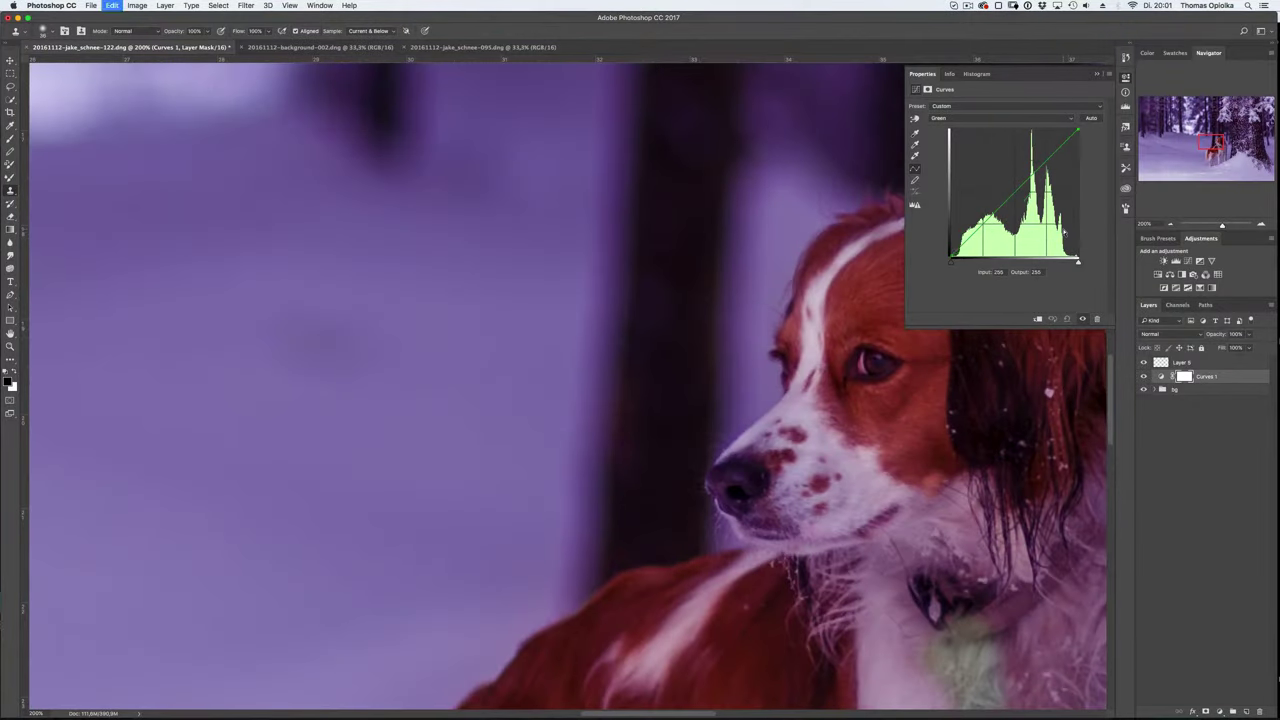
{"action": "left_click", "coordinate": [1097, 318]}
{"action": "left_click", "coordinate": [1220, 711]}
{"action": "left_click", "coordinate": [1228, 611]}
{"action": "left_click", "coordinate": [1044, 106]}
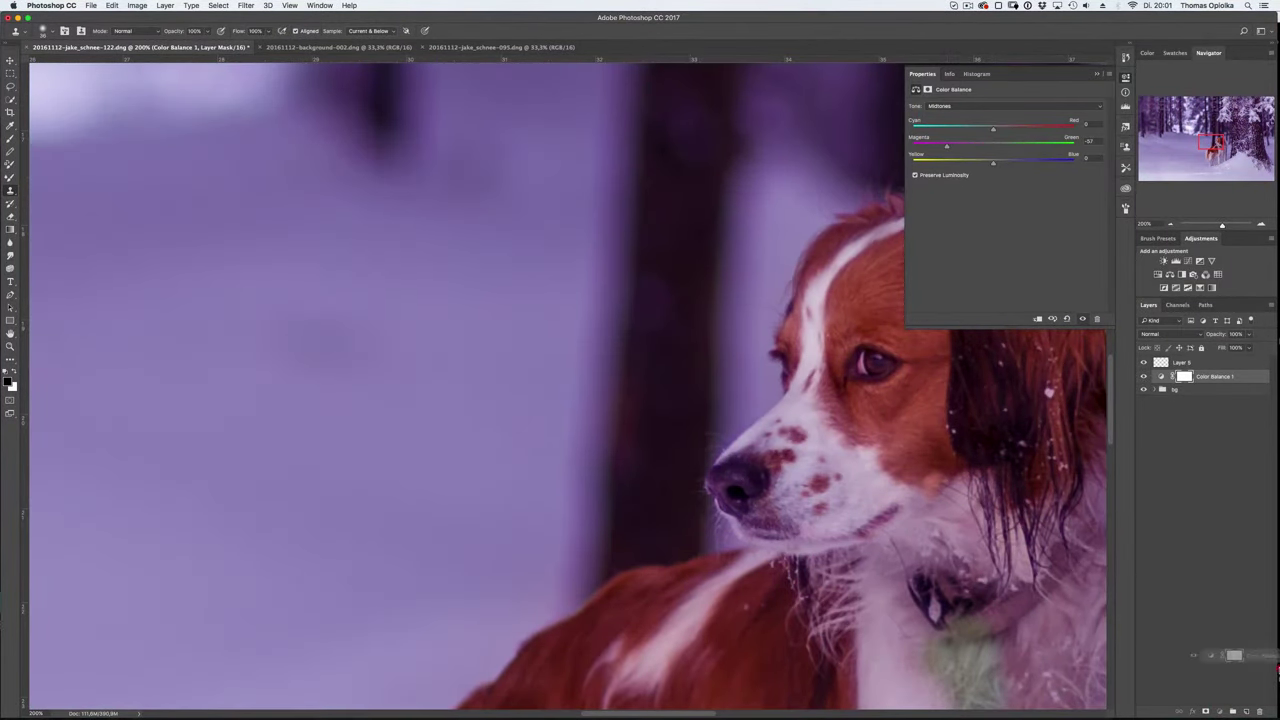
{"action": "left_click", "coordinate": [1097, 318]}
- Add a Hue/Saturation layer targeting Cyans sampled from the background, lowering Saturation to -52
{"action": "left_click", "coordinate": [1220, 711]}
{"action": "left_click", "coordinate": [1226, 600]}
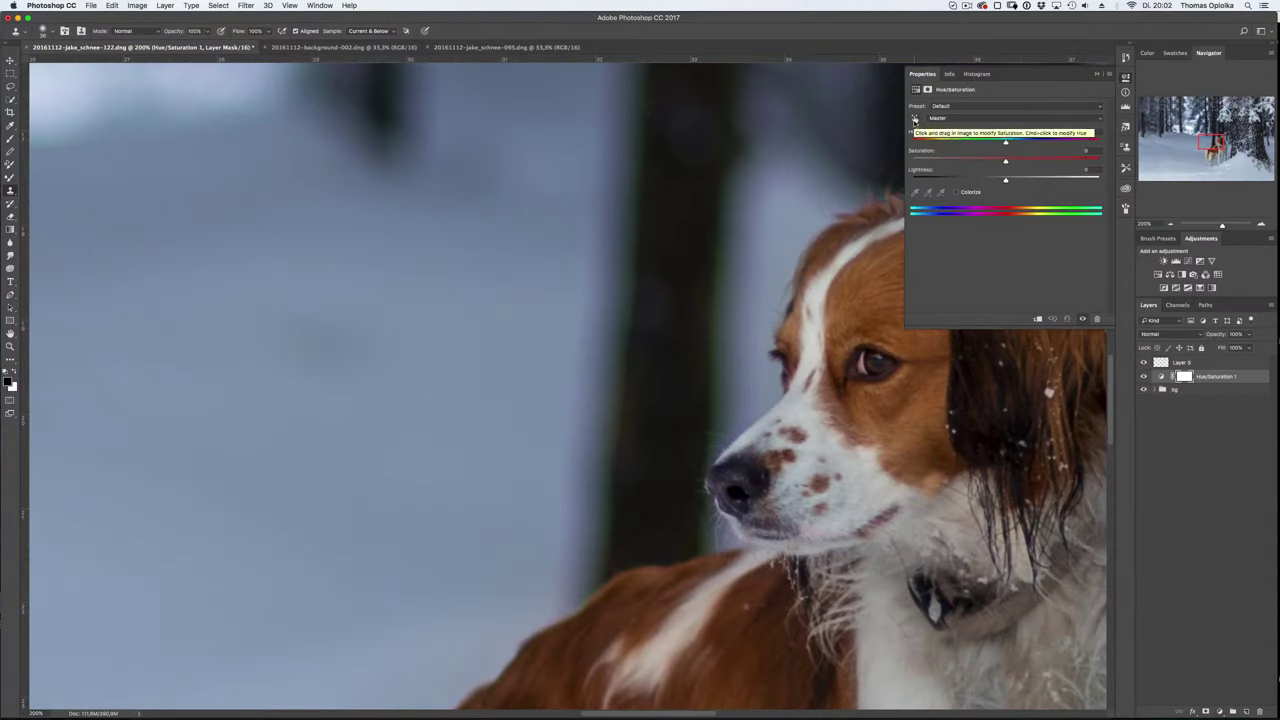
{"action": "left_click", "coordinate": [913, 120]}
{"action": "left_click", "coordinate": [714, 310]}
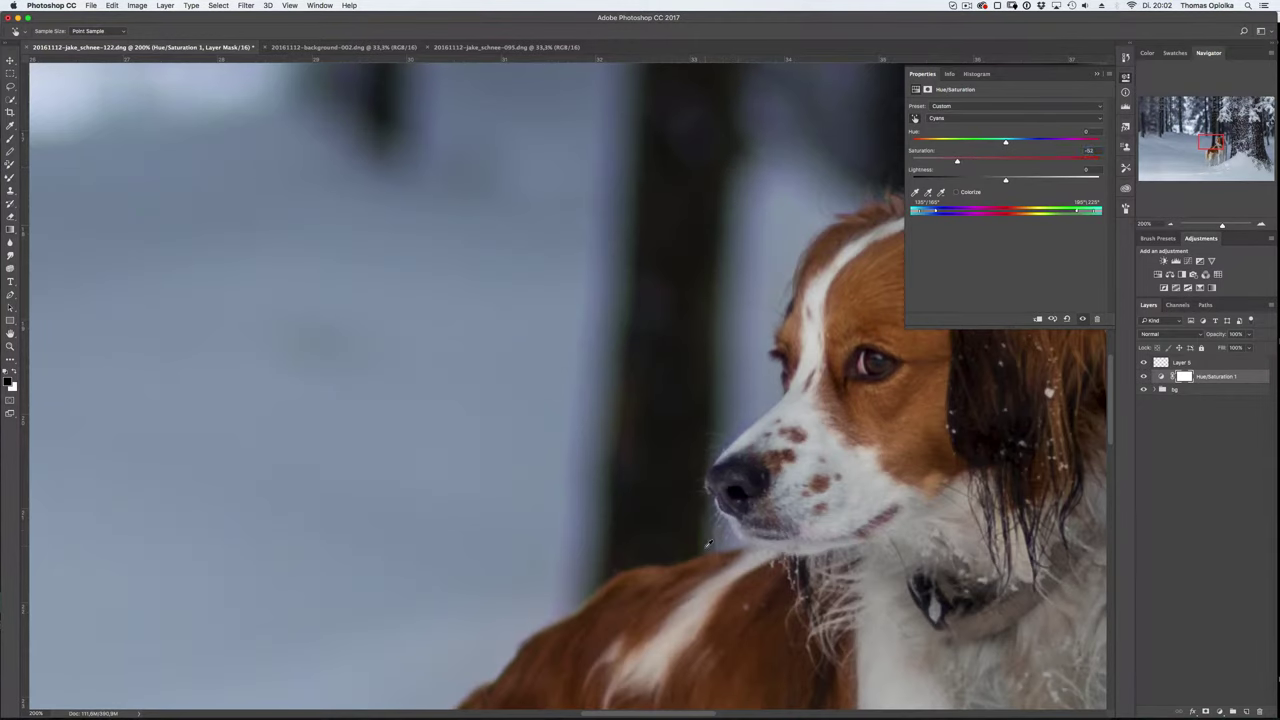
{"action": "key", "text": "ctrl+minus"}
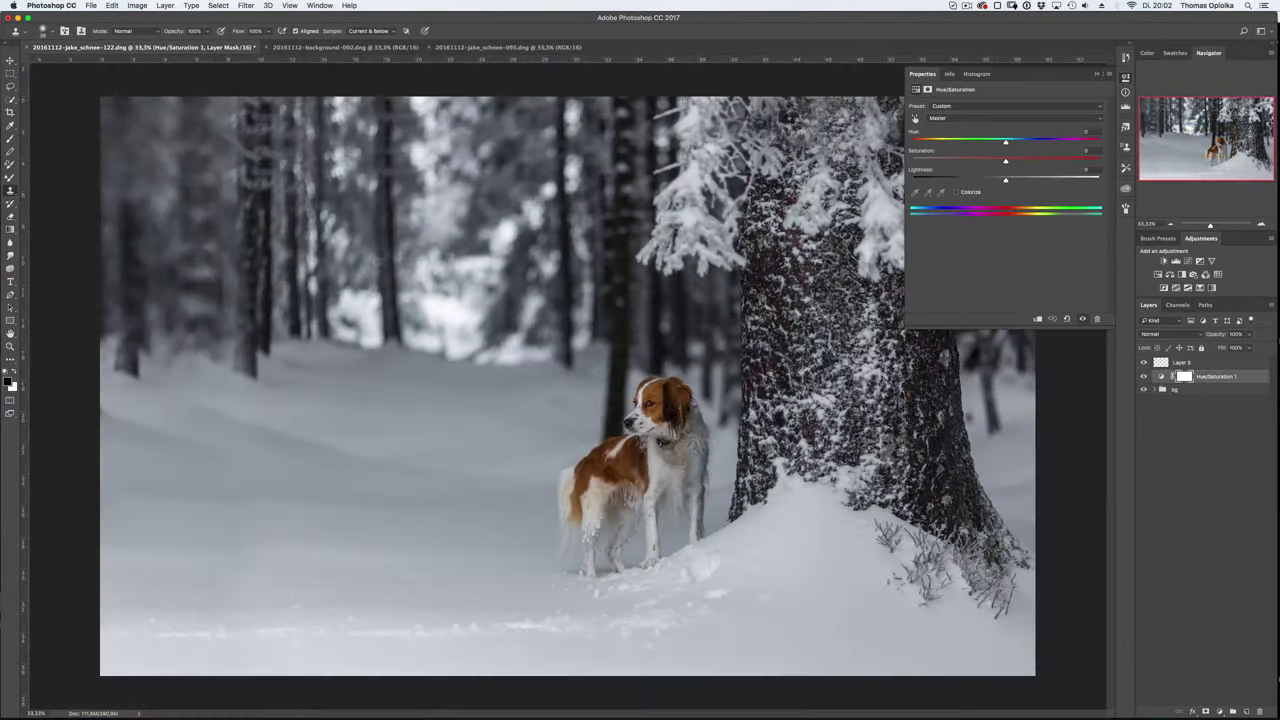
- Invert the Hue/Saturation mask to black and set up a small white brush at 20% opacity
{"action": "key", "text": "ctrl+plus"}
{"action": "key", "text": "ctrl+plus"}
{"action": "key", "text": "ctrl+plus"}
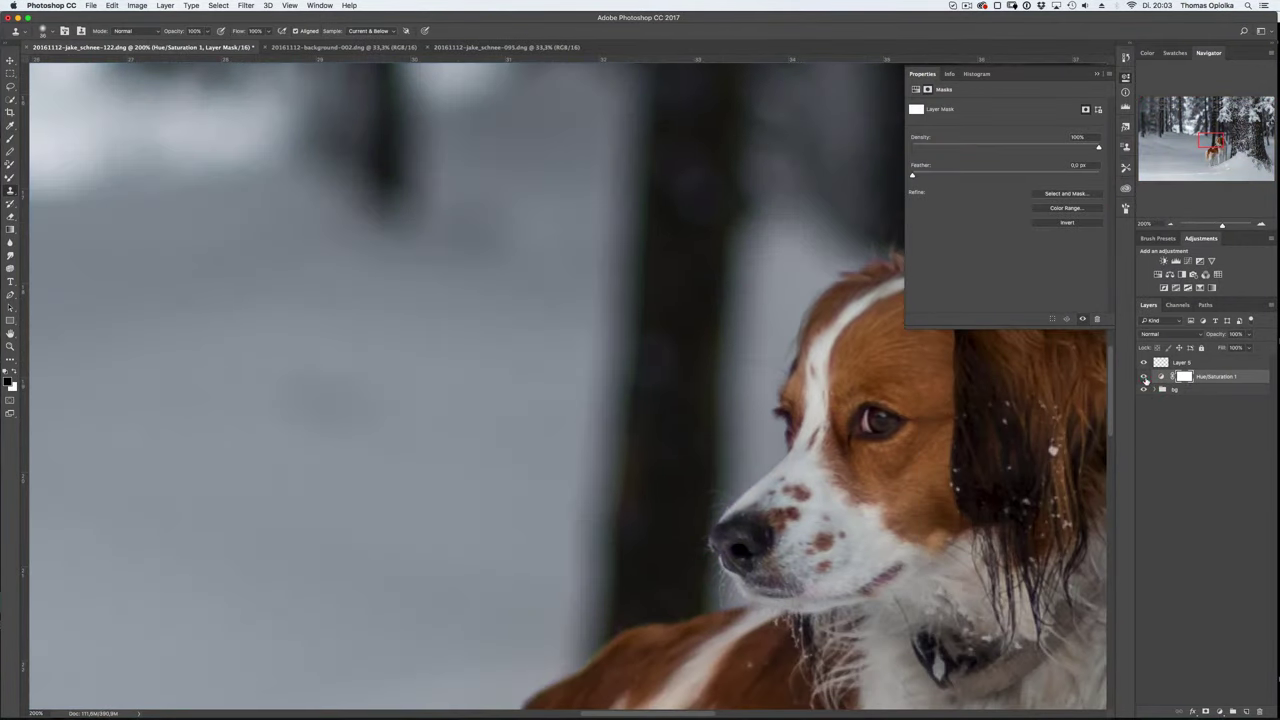
{"action": "key", "text": "ctrl+i"}
{"action": "key", "text": "b"}
{"action": "key", "text": "x"}
{"action": "key", "text": "2"}
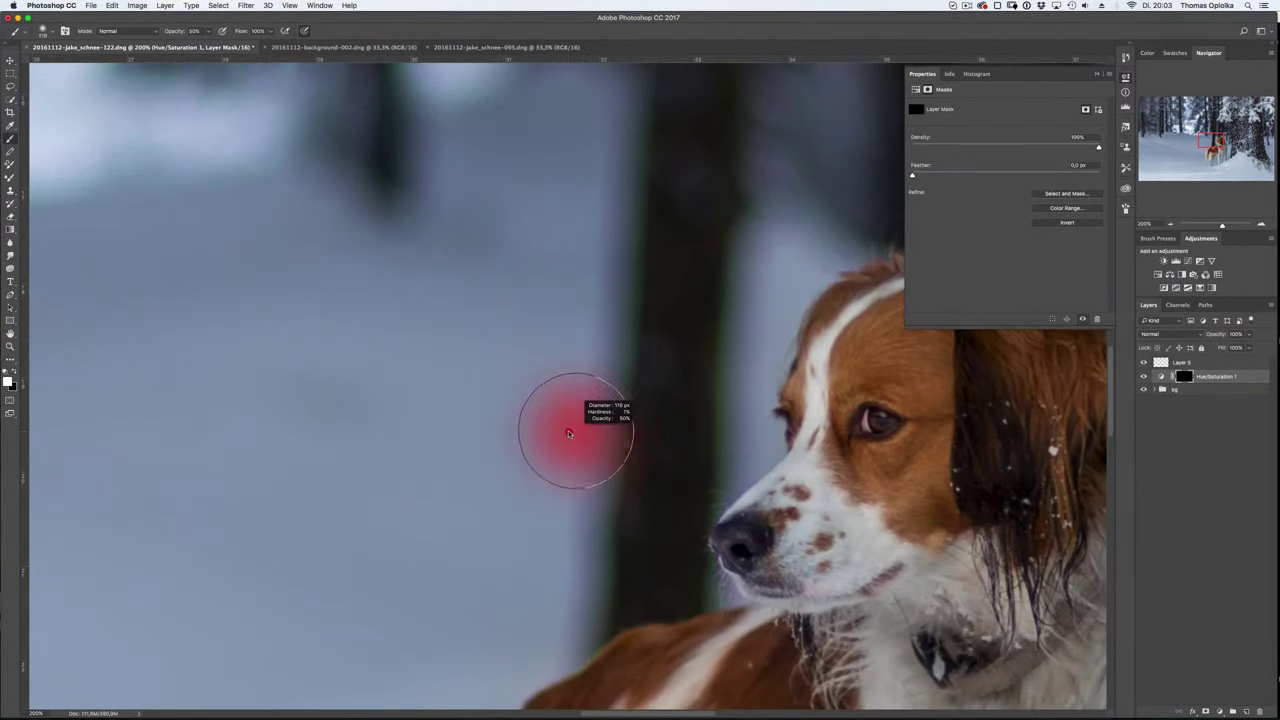
{"action": "left_click_drag", "start_coordinate": [571, 429], "coordinate": [555, 441]}
{"action": "left_click_drag", "start_coordinate": [736, 341], "coordinate": [621, 327]}
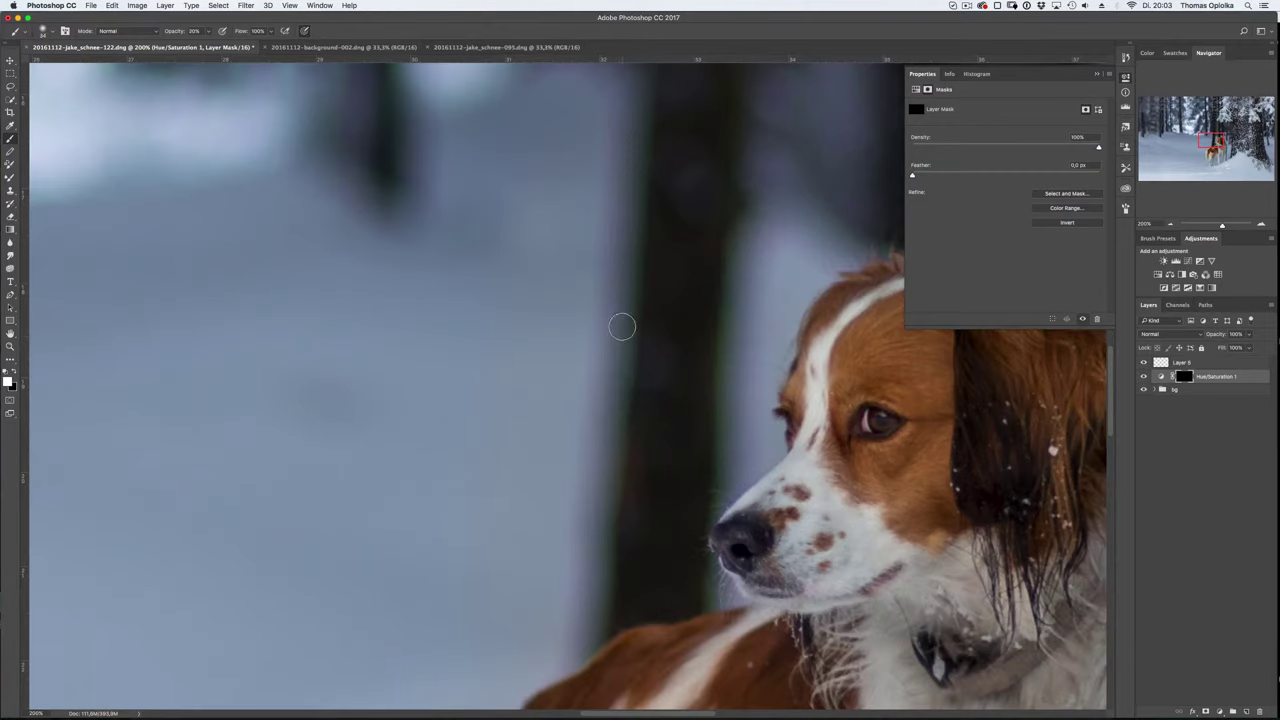
{"action": "scroll", "coordinate": [730, 238], "scroll_direction": "down", "scroll_amount": 1}
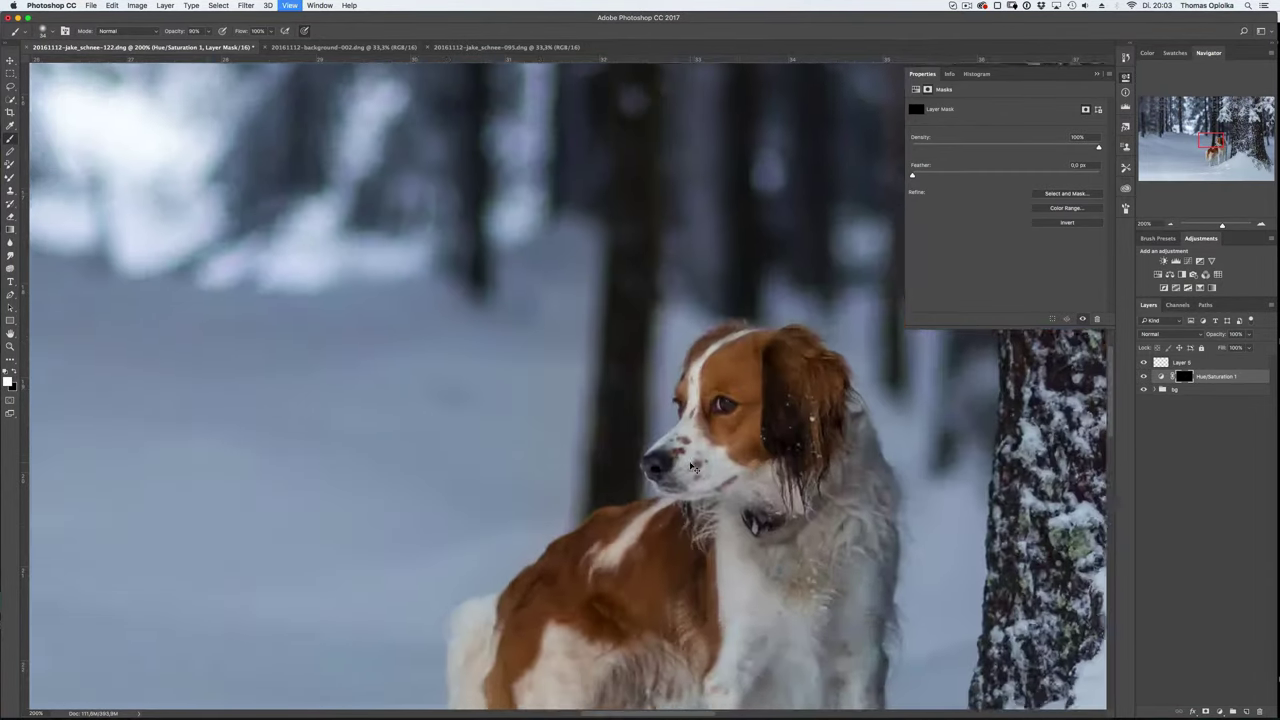
{"action": "scroll", "coordinate": [760, 310], "scroll_direction": "down", "scroll_amount": 1}
{"action": "scroll", "coordinate": [800, 420], "scroll_direction": "down", "scroll_amount": 2}
{"action": "scroll", "coordinate": [843, 518], "scroll_direction": "up", "scroll_amount": 1}
{"action": "scroll", "coordinate": [843, 518], "scroll_direction": "down", "scroll_amount": 1}
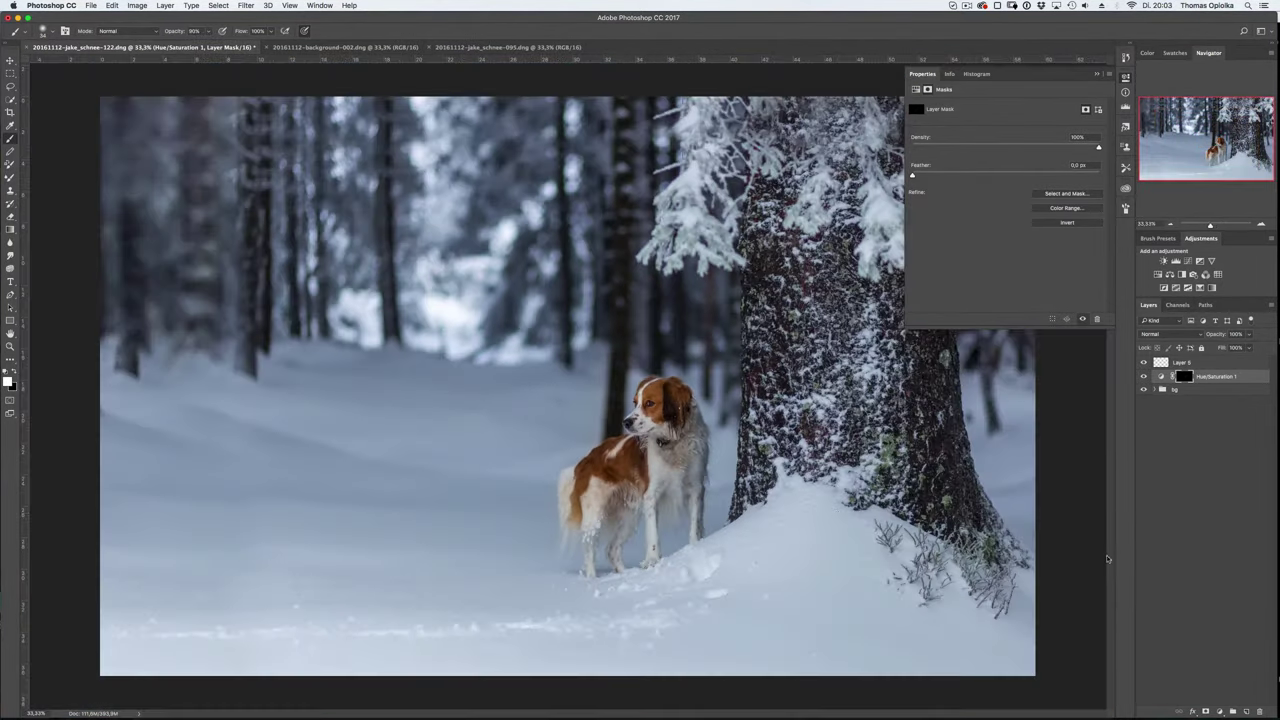
{"action": "left_click", "coordinate": [1160, 362]}
- Add a black-to-white Gradient Map adjustment layer and set it to Screen blending
{"action": "left_click", "coordinate": [887, 449]}
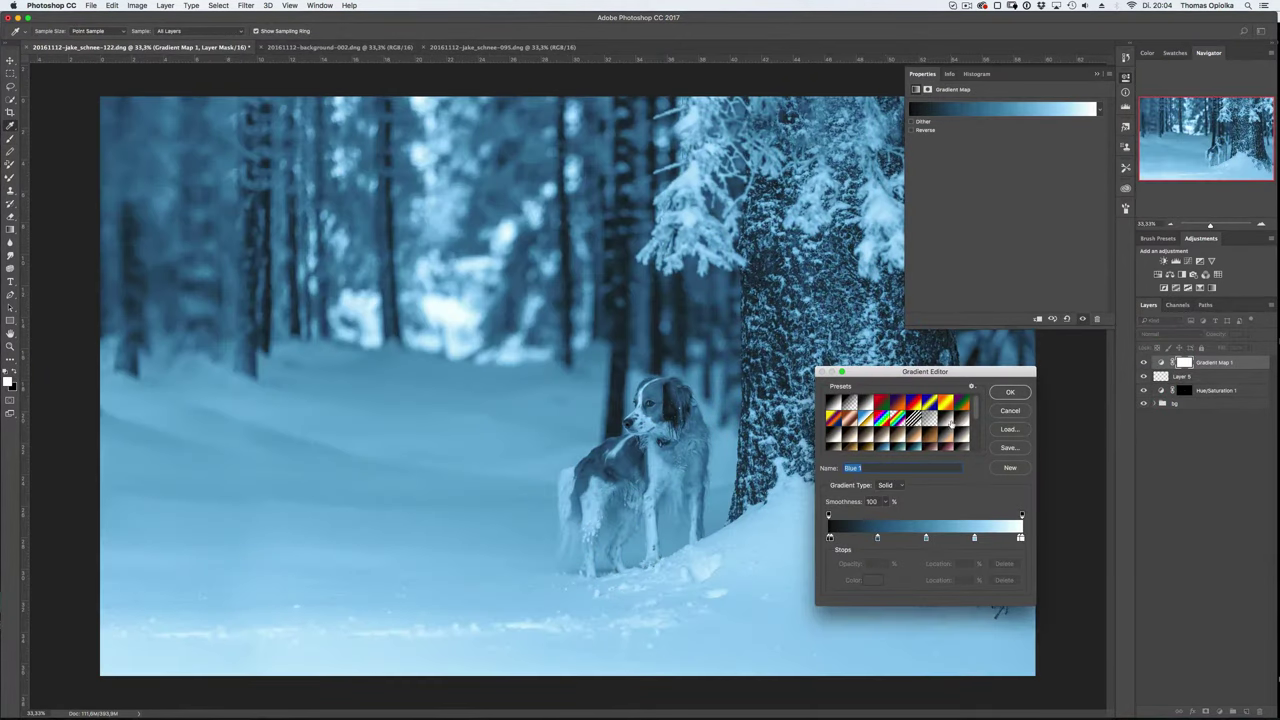
{"action": "left_click", "coordinate": [952, 425]}
{"action": "left_click", "coordinate": [948, 437]}
{"action": "left_click", "coordinate": [857, 403]}
{"action": "left_click", "coordinate": [1010, 392]}
{"action": "left_click", "coordinate": [1160, 334]}
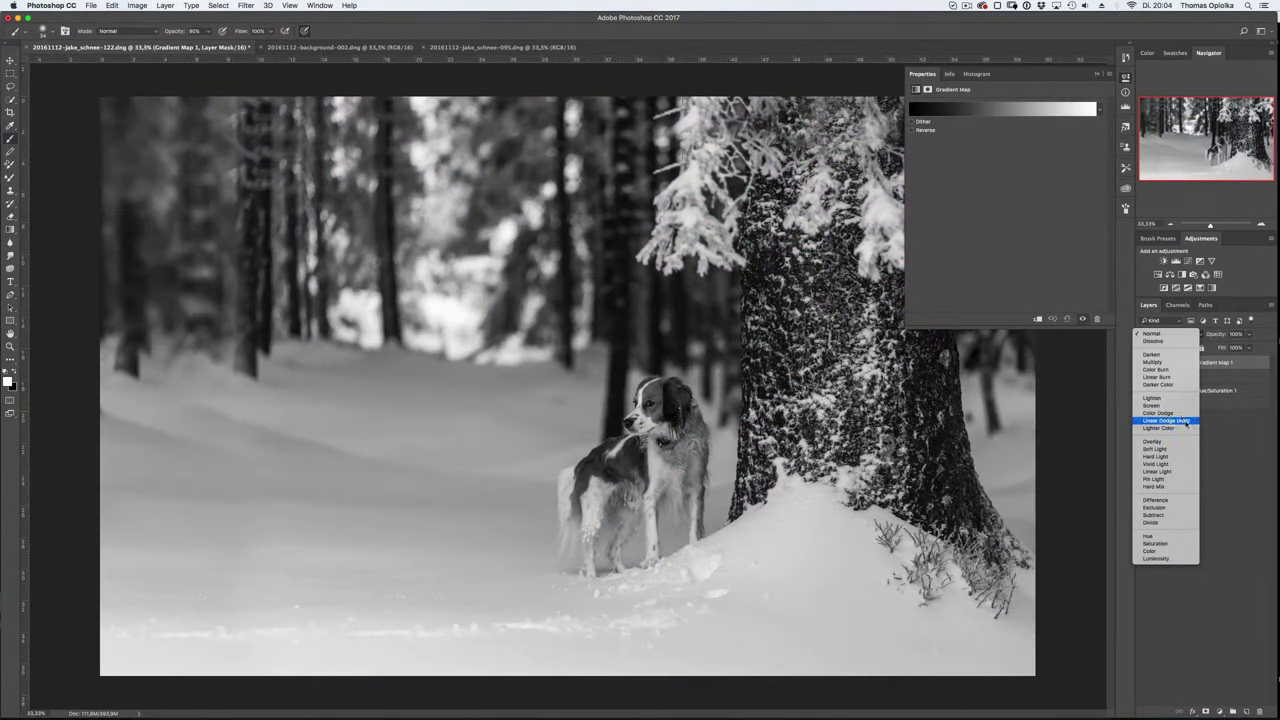
- Preview gradient presets and apply the Blue-Violet, Yellow-Orange preset
{"action": "left_click", "coordinate": [1152, 405]}
{"action": "left_click", "coordinate": [1000, 108]}
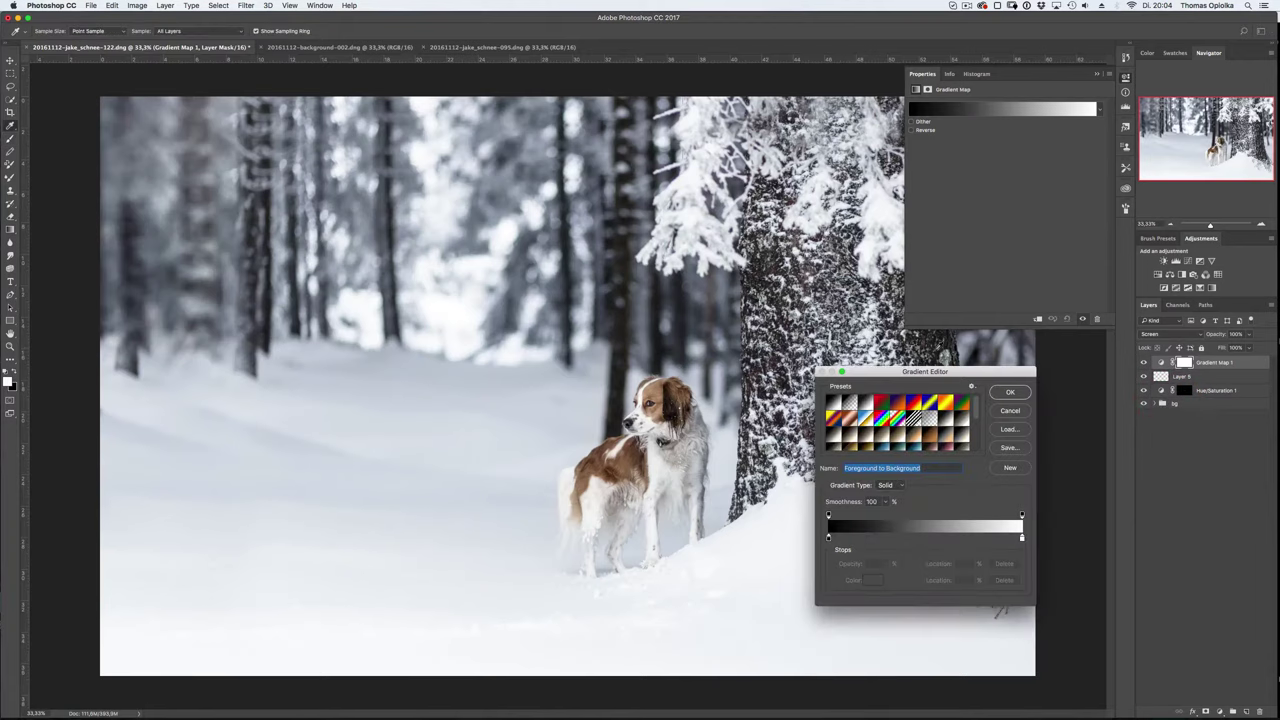
{"action": "left_click", "coordinate": [930, 437]}
{"action": "left_click", "coordinate": [885, 437]}
{"action": "scroll", "coordinate": [885, 437], "scroll_direction": "down", "scroll_amount": 2}
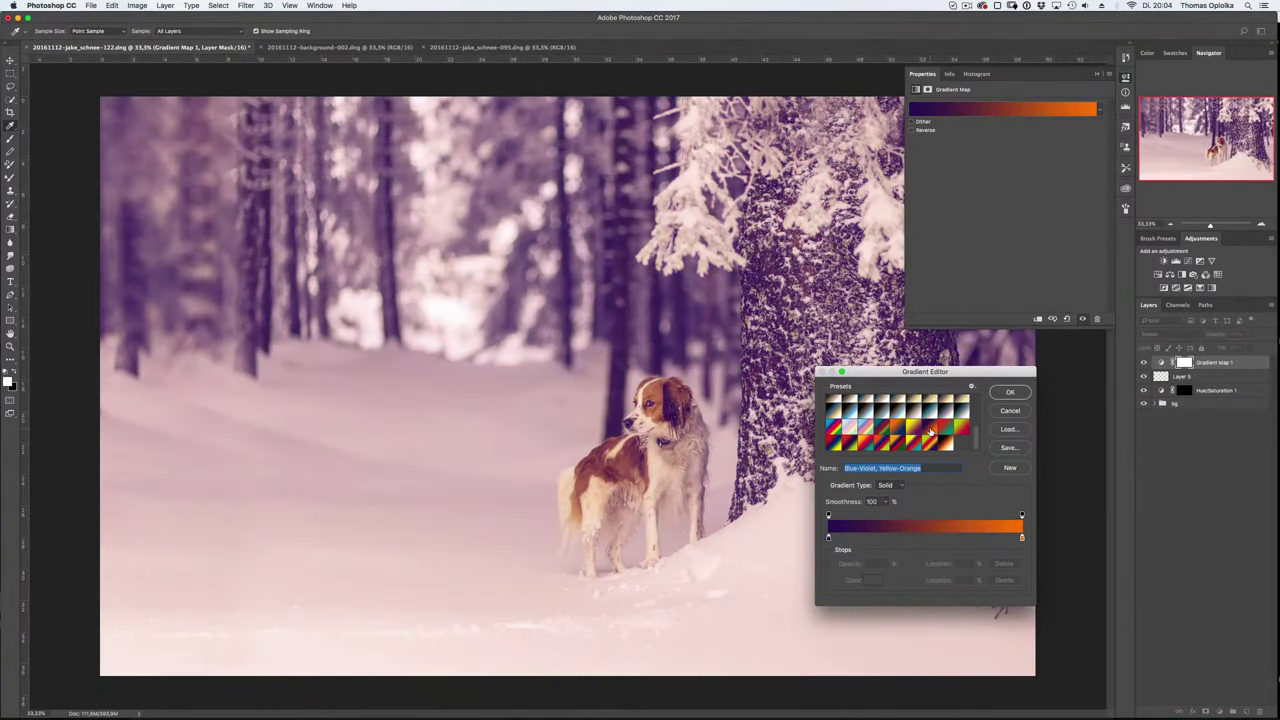
{"action": "left_click", "coordinate": [966, 440]}
{"action": "left_click", "coordinate": [900, 440]}
{"action": "left_click", "coordinate": [845, 440]}
{"action": "left_click", "coordinate": [900, 437]}
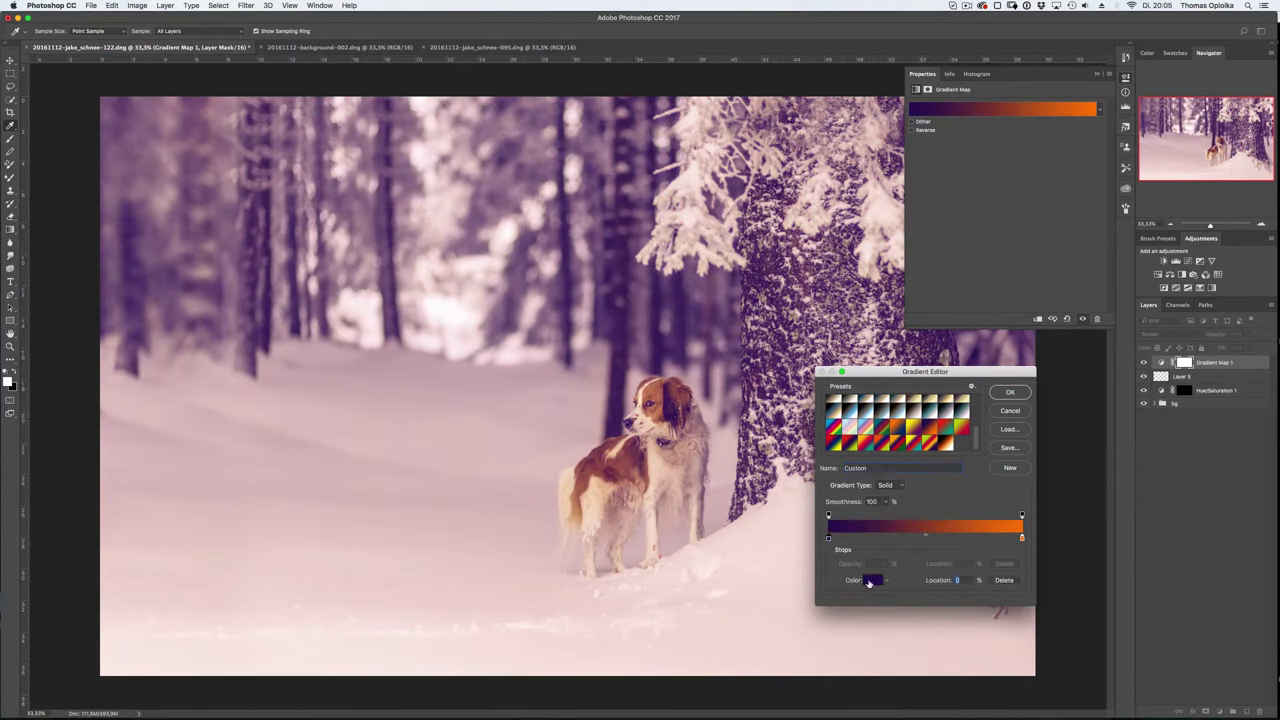
- Move the gradient midpoint to 77%, then try and discard a blue right-stop colour
{"action": "left_click_drag", "start_coordinate": [926, 538], "coordinate": [978, 538]}
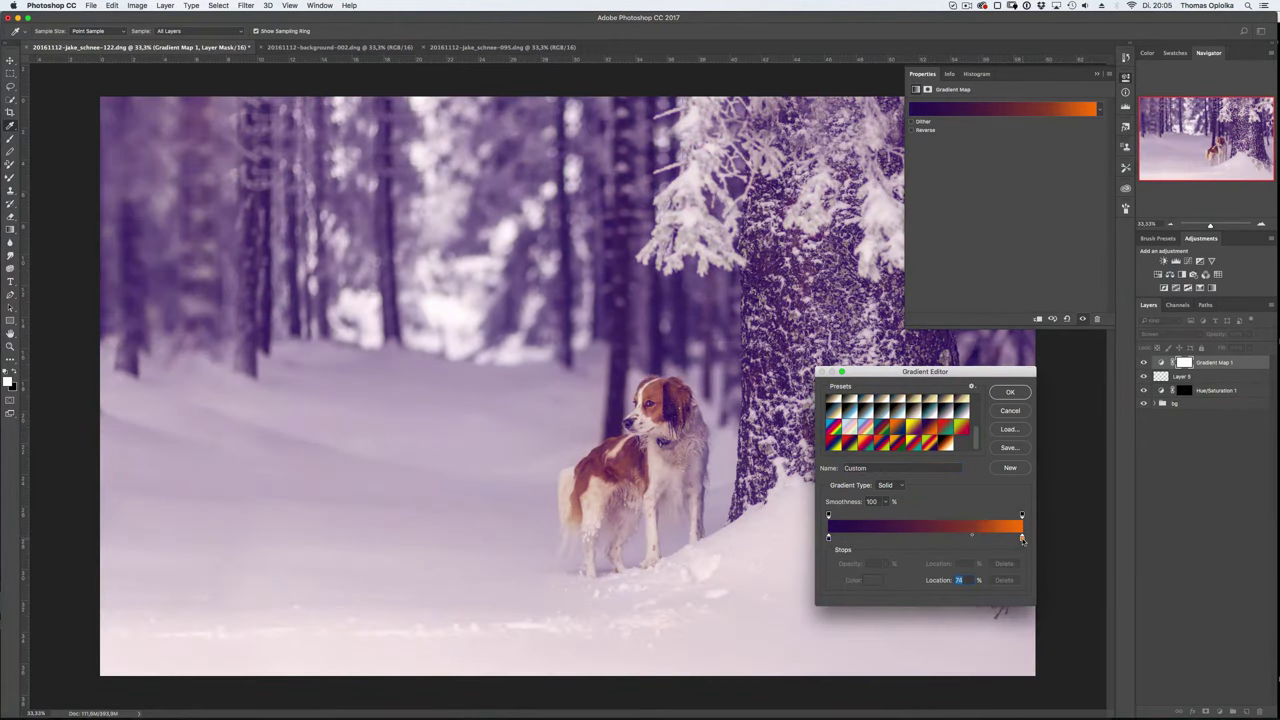
{"action": "double_click", "coordinate": [1022, 539]}
{"action": "left_click", "coordinate": [618, 405]}
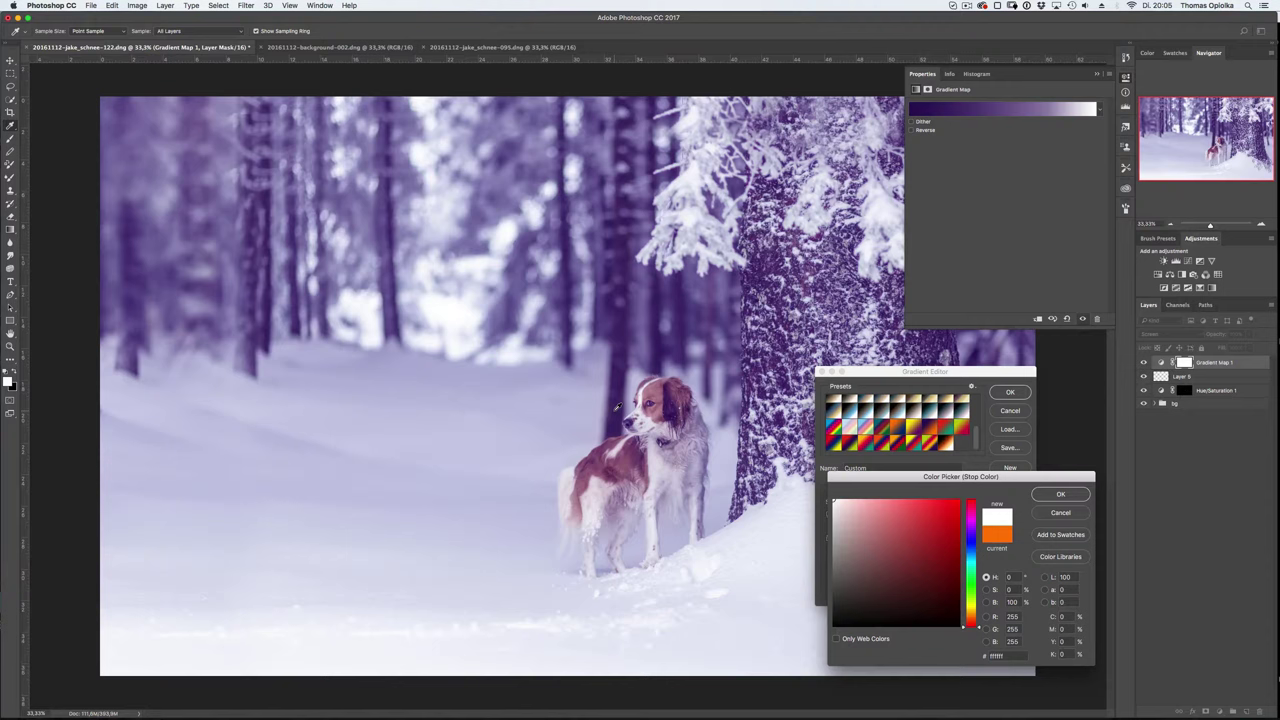
{"action": "left_click", "coordinate": [932, 595]}
{"action": "left_click_drag", "start_coordinate": [970, 624], "coordinate": [970, 548]}
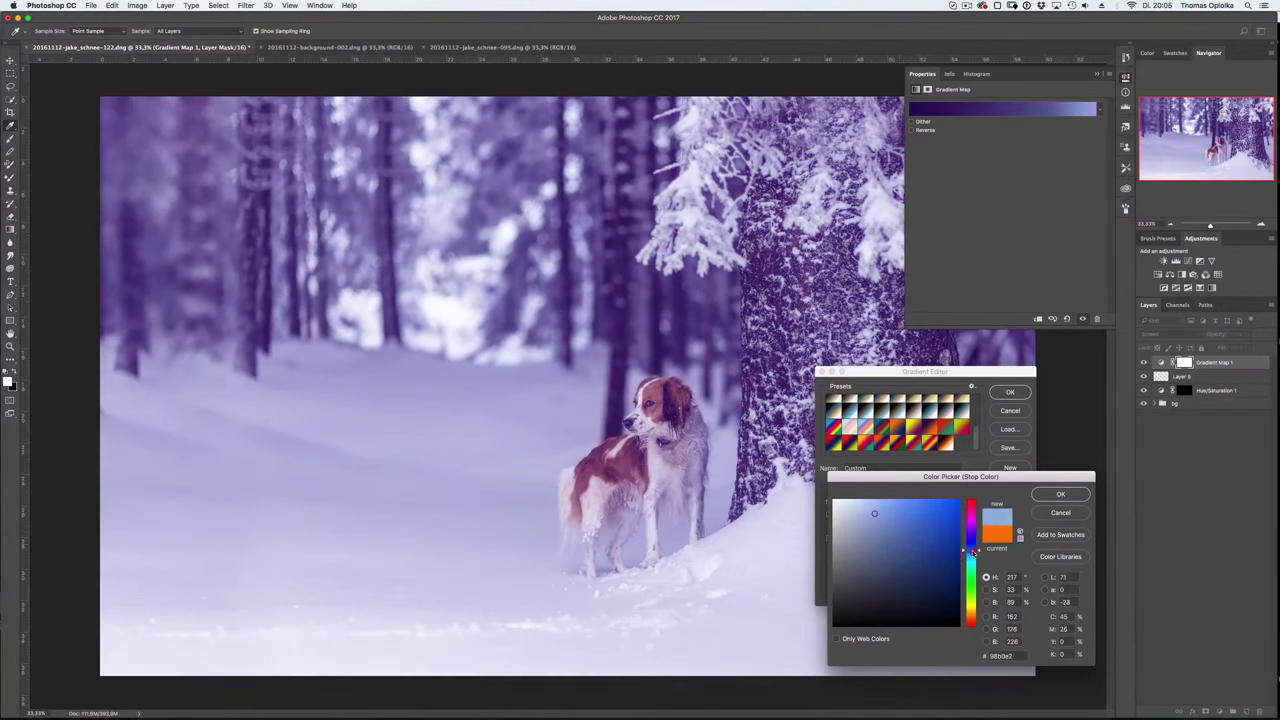
{"action": "left_click", "coordinate": [932, 595]}
{"action": "key", "text": "Escape"}
- Recolour the gradient stops to a dark purple left, violet right and a new middle colour
{"action": "double_click", "coordinate": [827, 540]}
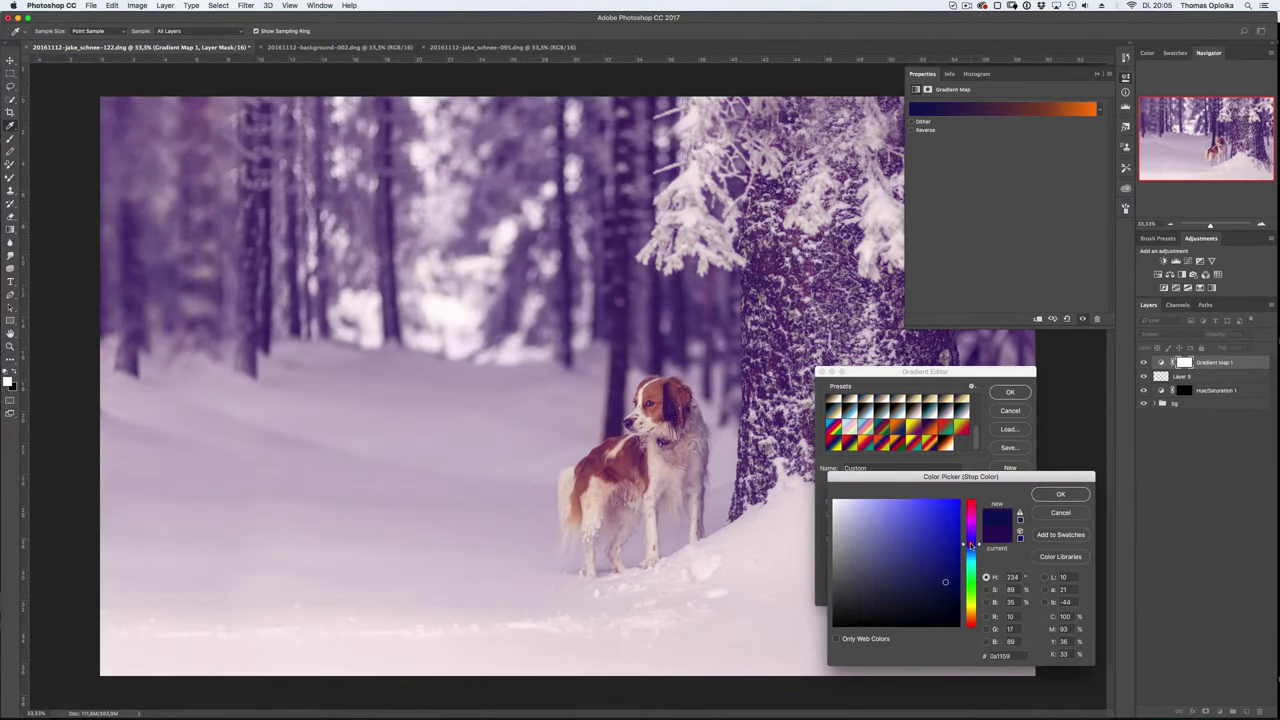
{"action": "left_click", "coordinate": [914, 582]}
{"action": "left_click", "coordinate": [1061, 494]}
{"action": "left_click", "coordinate": [870, 583]}
{"action": "left_click_drag", "start_coordinate": [970, 618], "coordinate": [970, 533]}
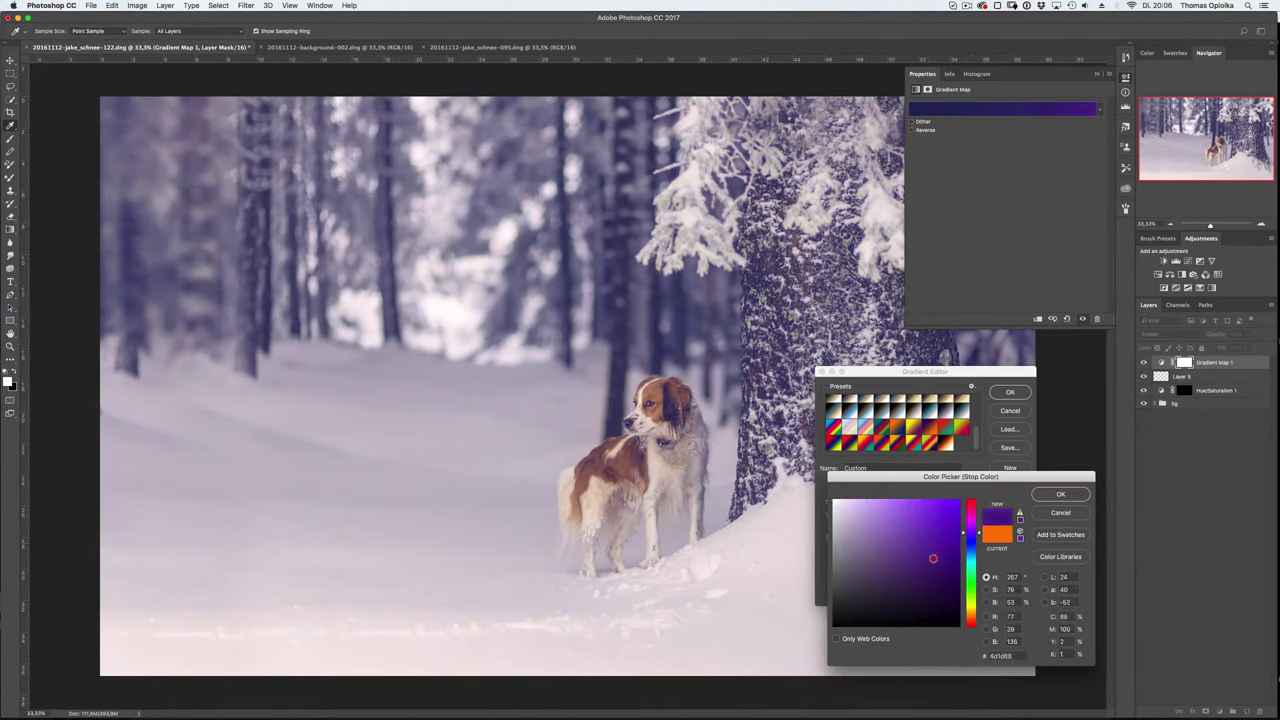
{"action": "left_click", "coordinate": [907, 521]}
{"action": "key", "text": "Return"}
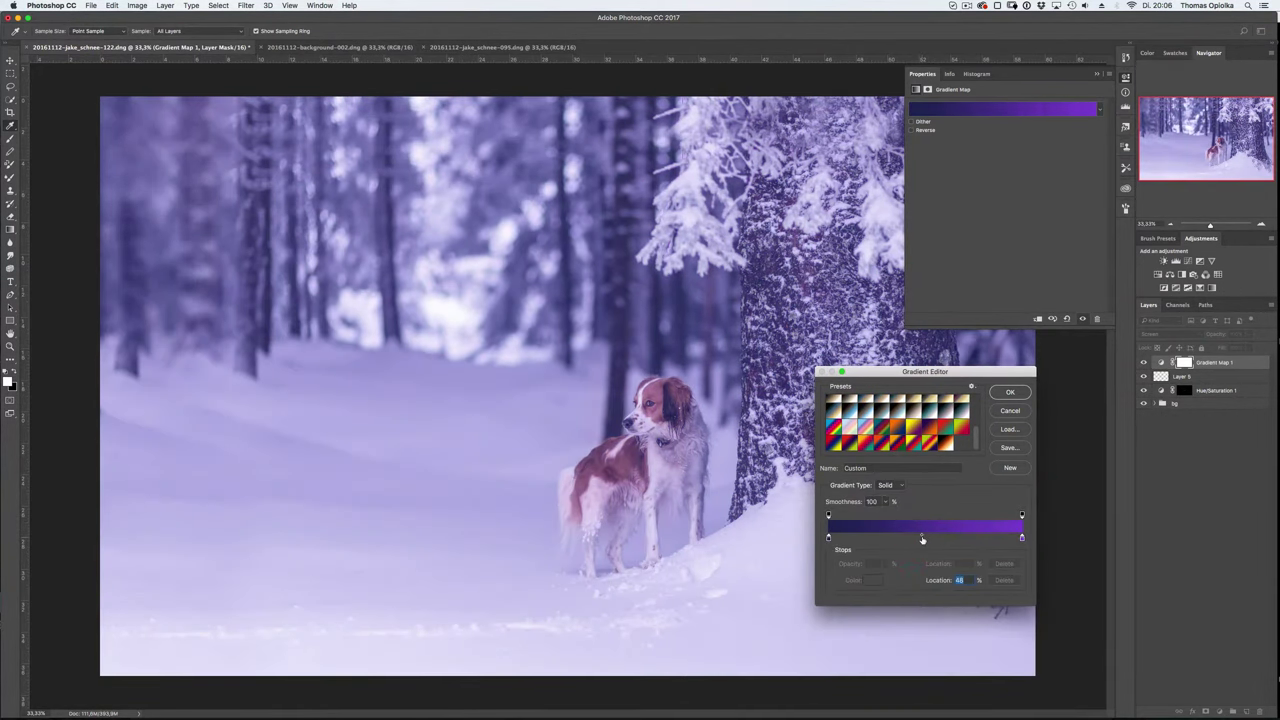
{"action": "double_click", "coordinate": [922, 540]}
{"action": "left_click", "coordinate": [891, 572]}
{"action": "key", "text": "Return"}
- Try Screen blending at 52% opacity, then switch the gradient map to Lighten
{"action": "left_click", "coordinate": [1010, 392]}
{"action": "left_click", "coordinate": [1187, 336]}
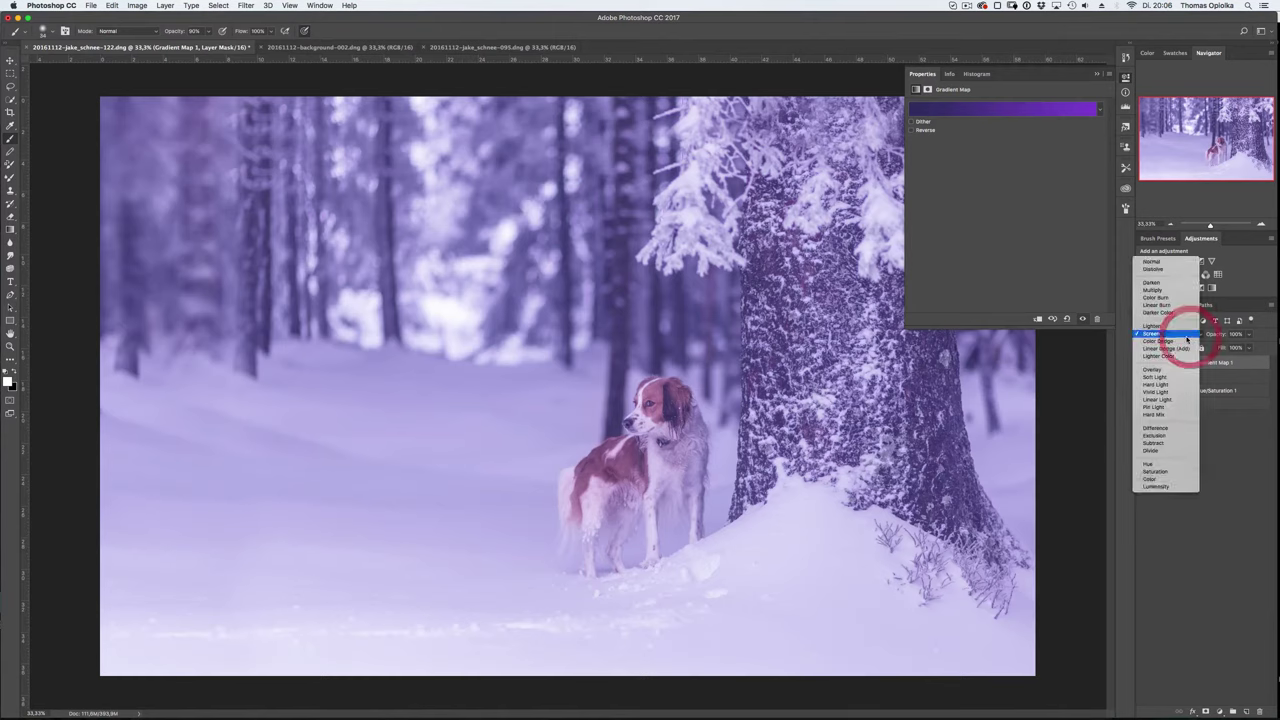
{"action": "left_click", "coordinate": [1165, 333]}
{"action": "left_click", "coordinate": [1160, 326]}
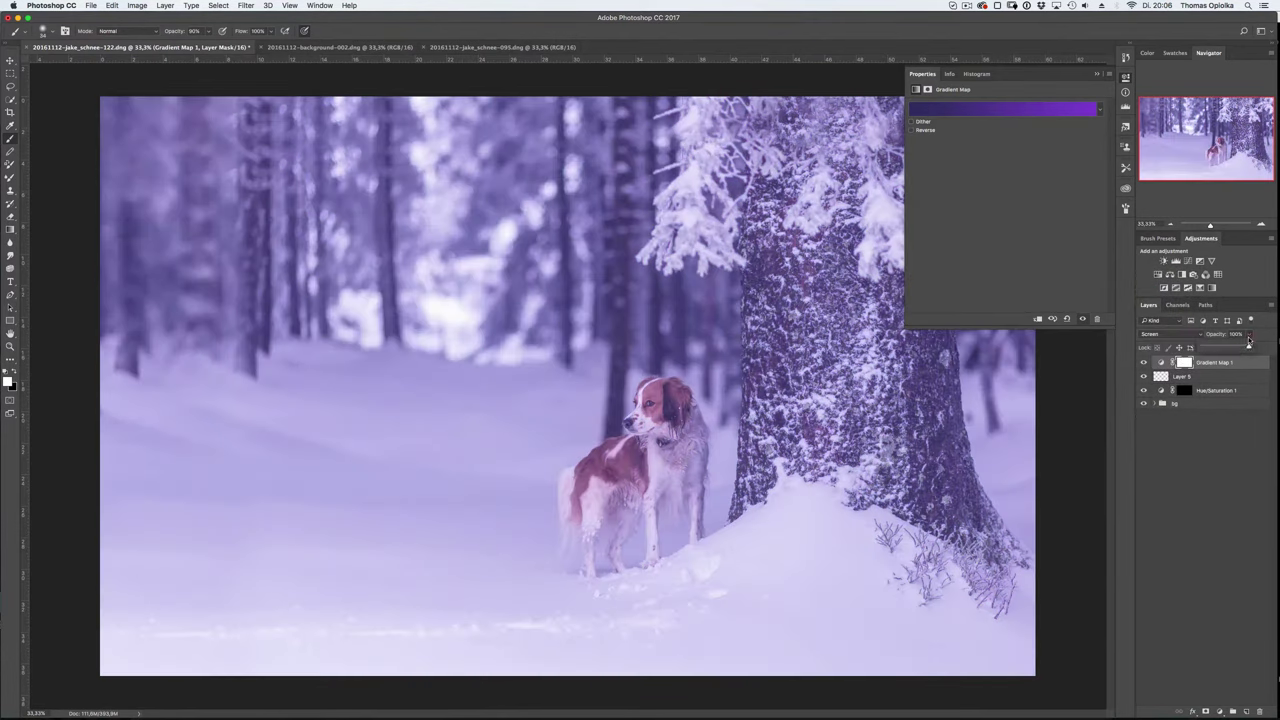
{"action": "left_click_drag", "start_coordinate": [1248, 340], "coordinate": [1226, 345]}
{"action": "left_click", "coordinate": [1144, 362]}
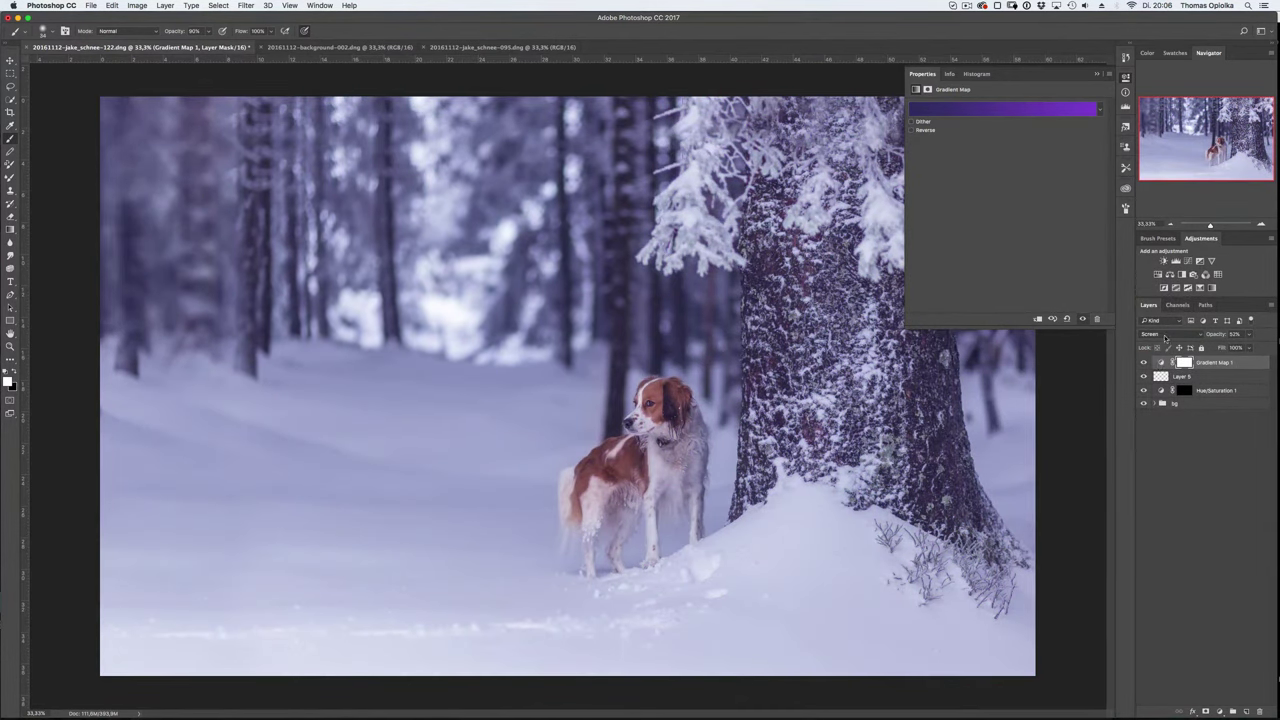
{"action": "left_click", "coordinate": [1165, 333]}
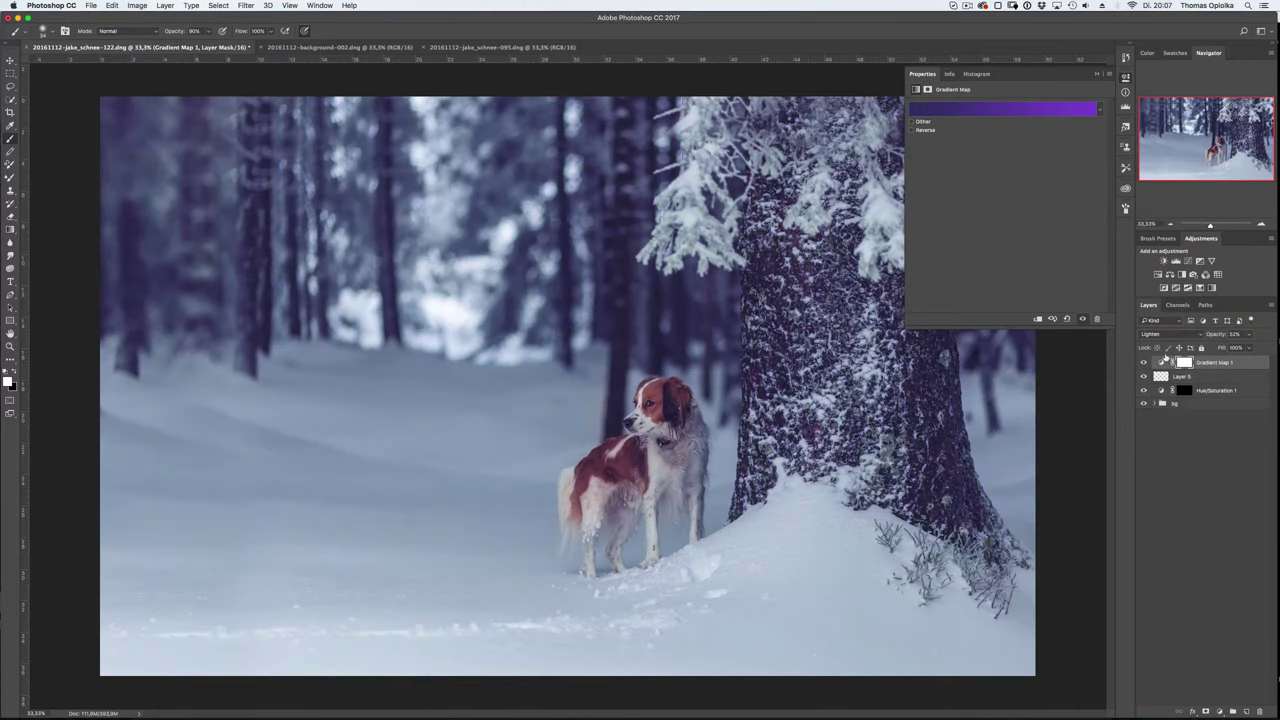
{"action": "left_click_drag", "start_coordinate": [1248, 334], "coordinate": [1252, 399]}
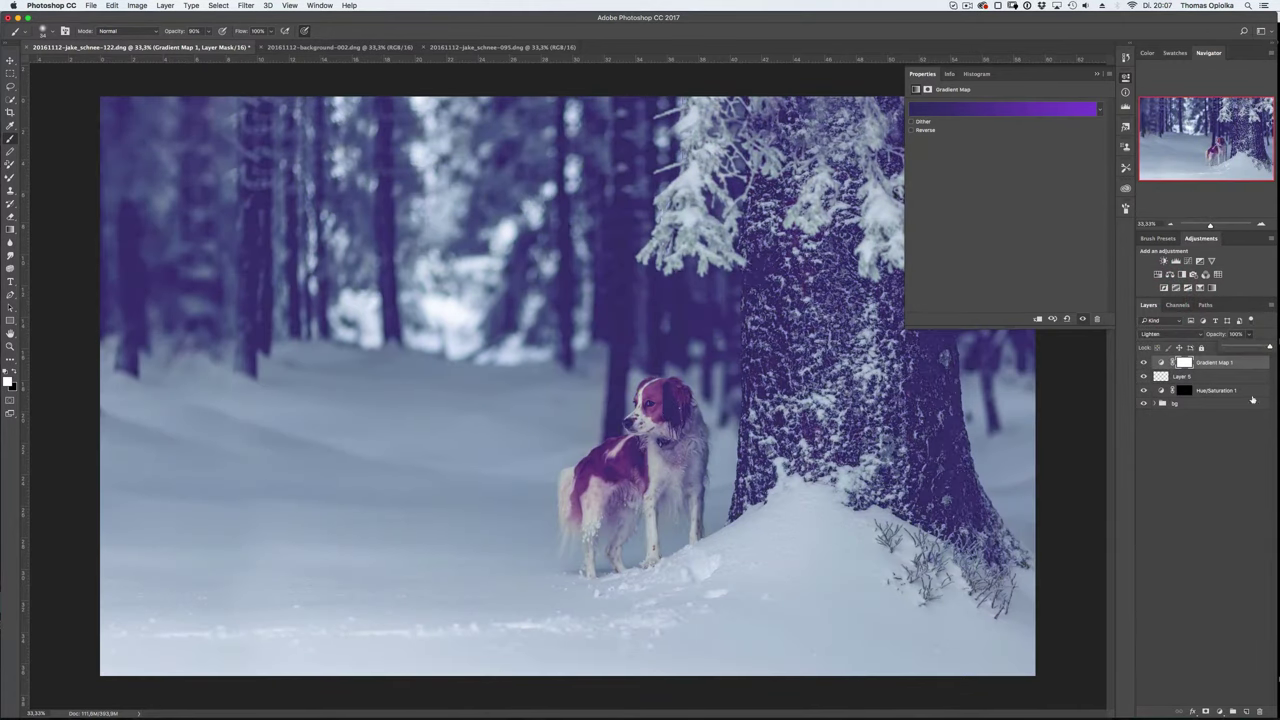
- Change the gradient to run from dark navy on the left to light blue on the right
{"action": "left_click", "coordinate": [1015, 108]}
{"action": "double_click", "coordinate": [1022, 538]}
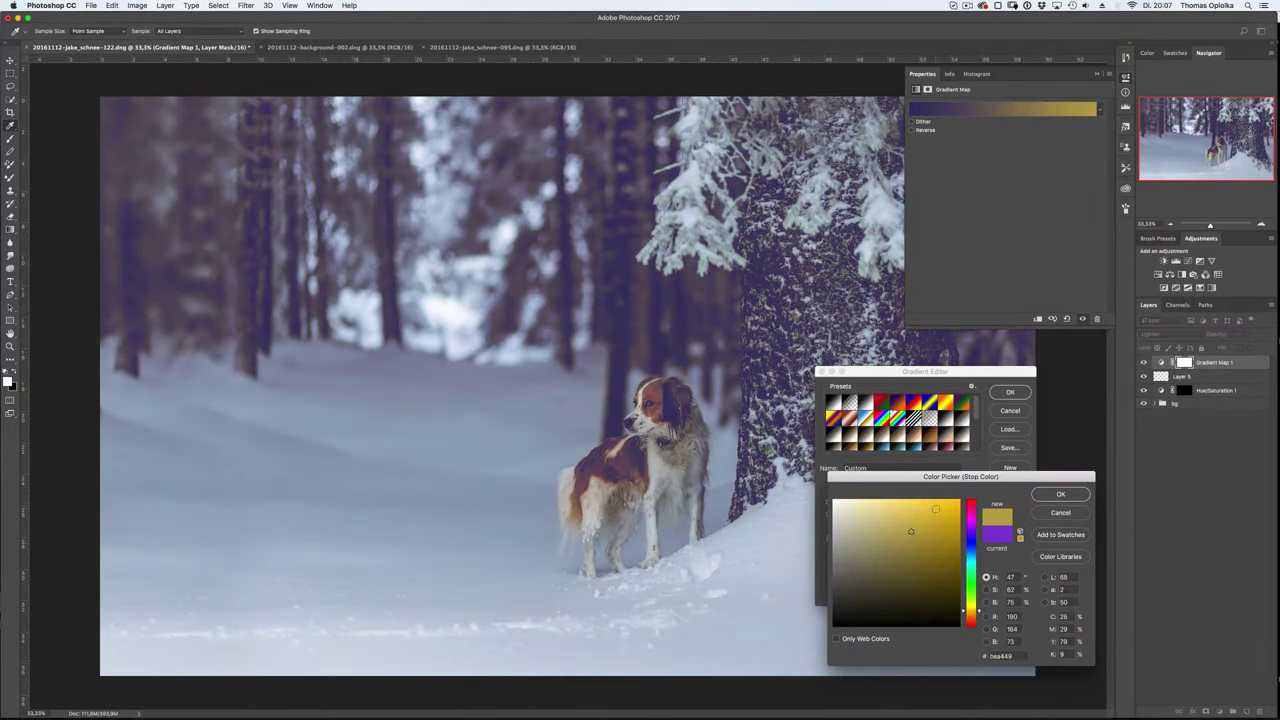
{"action": "left_click_drag", "start_coordinate": [970, 605], "coordinate": [970, 558]}
{"action": "left_click", "coordinate": [917, 498]}
{"action": "left_click", "coordinate": [1060, 494]}
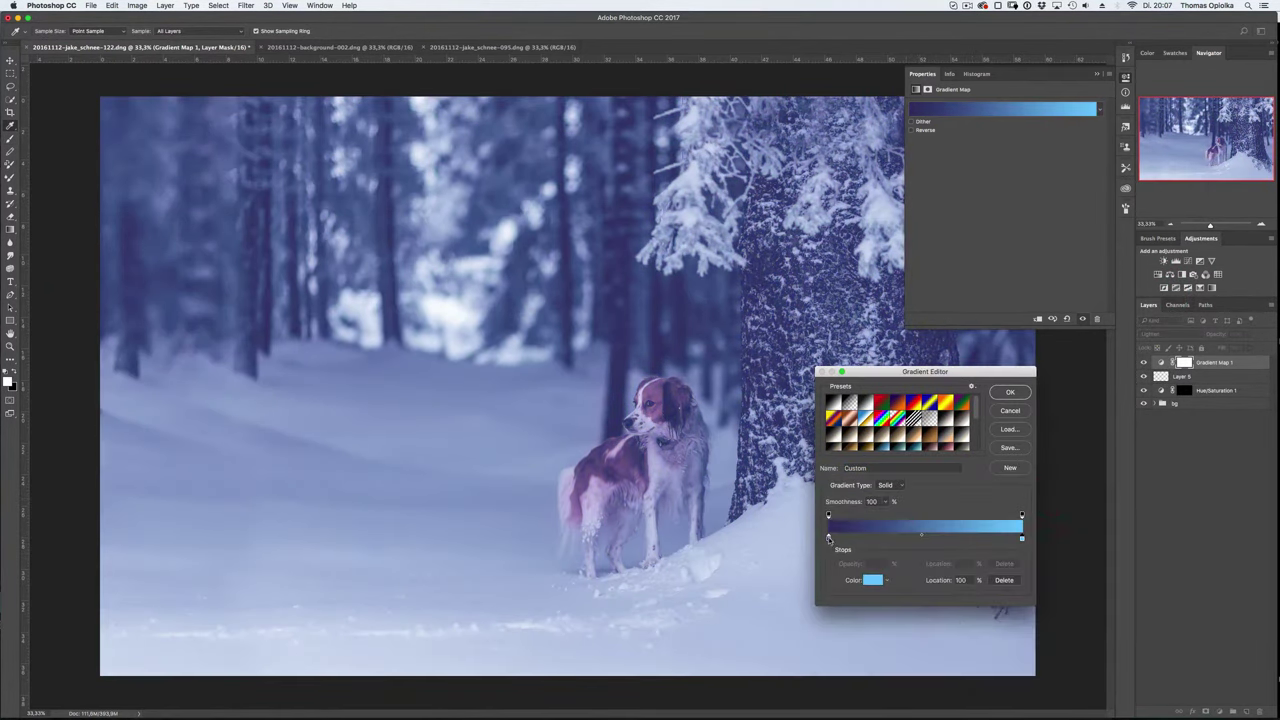
{"action": "double_click", "coordinate": [828, 538]}
{"action": "left_click", "coordinate": [917, 586]}
{"action": "left_click", "coordinate": [1060, 494]}
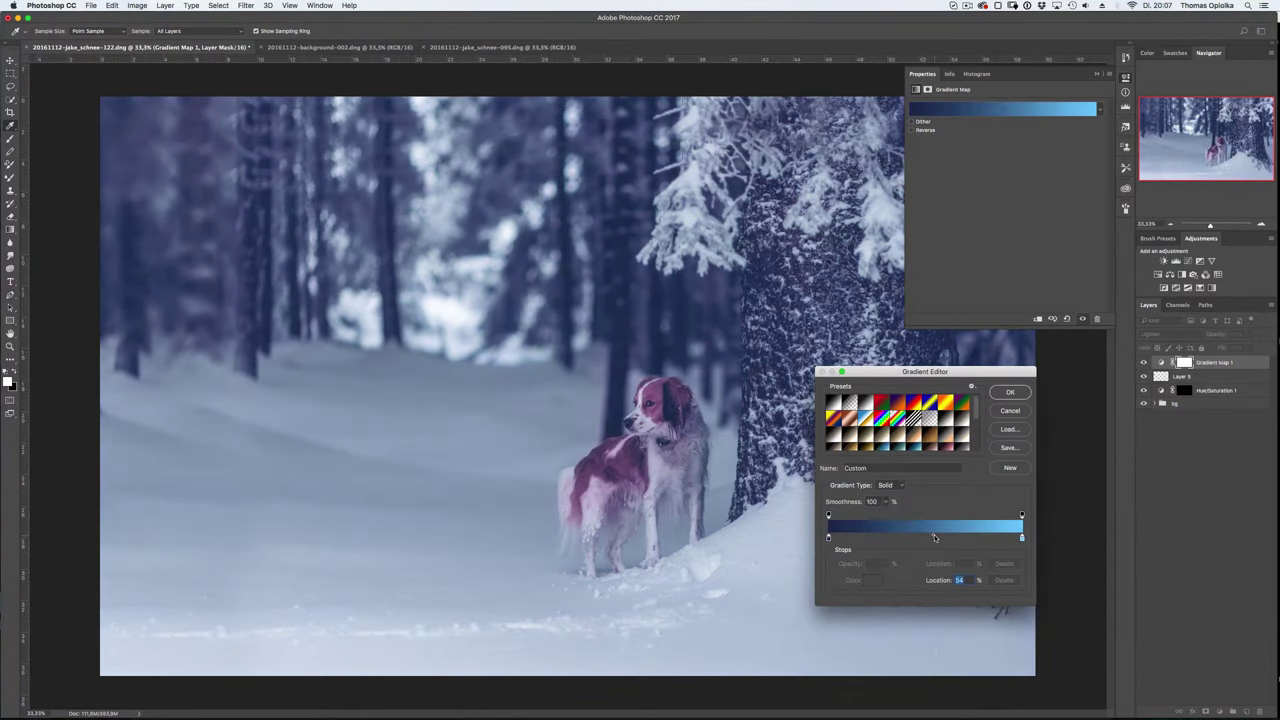
{"action": "left_click", "coordinate": [1017, 393]}
{"action": "left_click", "coordinate": [1184, 362]}
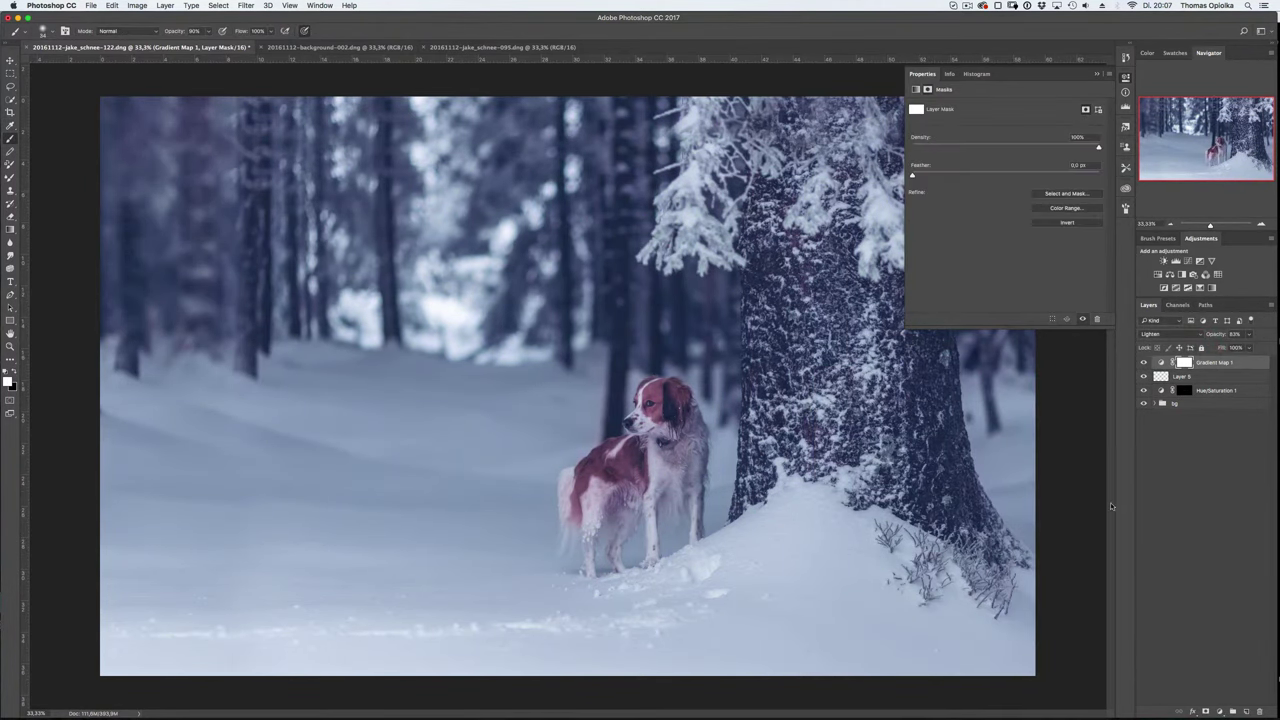
{"action": "scroll", "coordinate": [640, 460], "scroll_direction": "up", "scroll_amount": 5}
- Quick-select the dog, excluding the snow between its legs, and open Select and Mask
{"action": "key", "text": "w"}
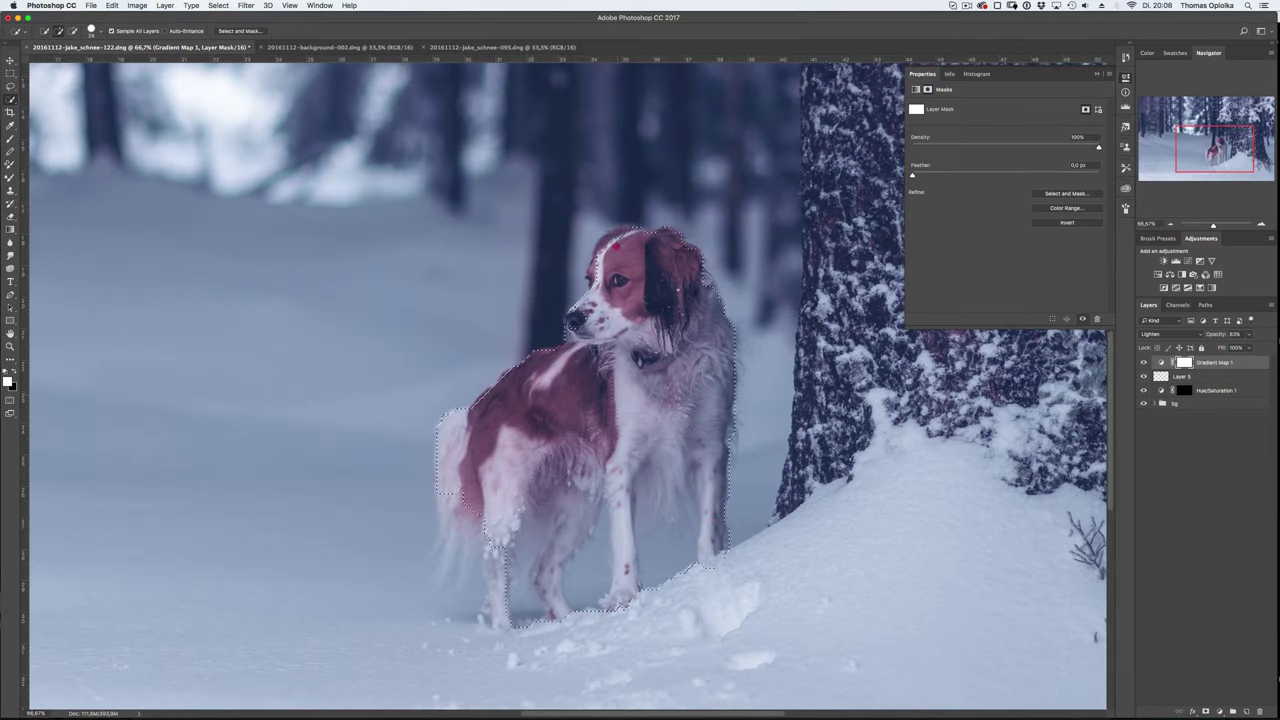
{"action": "left_click", "coordinate": [649, 584], "text": "alt"}
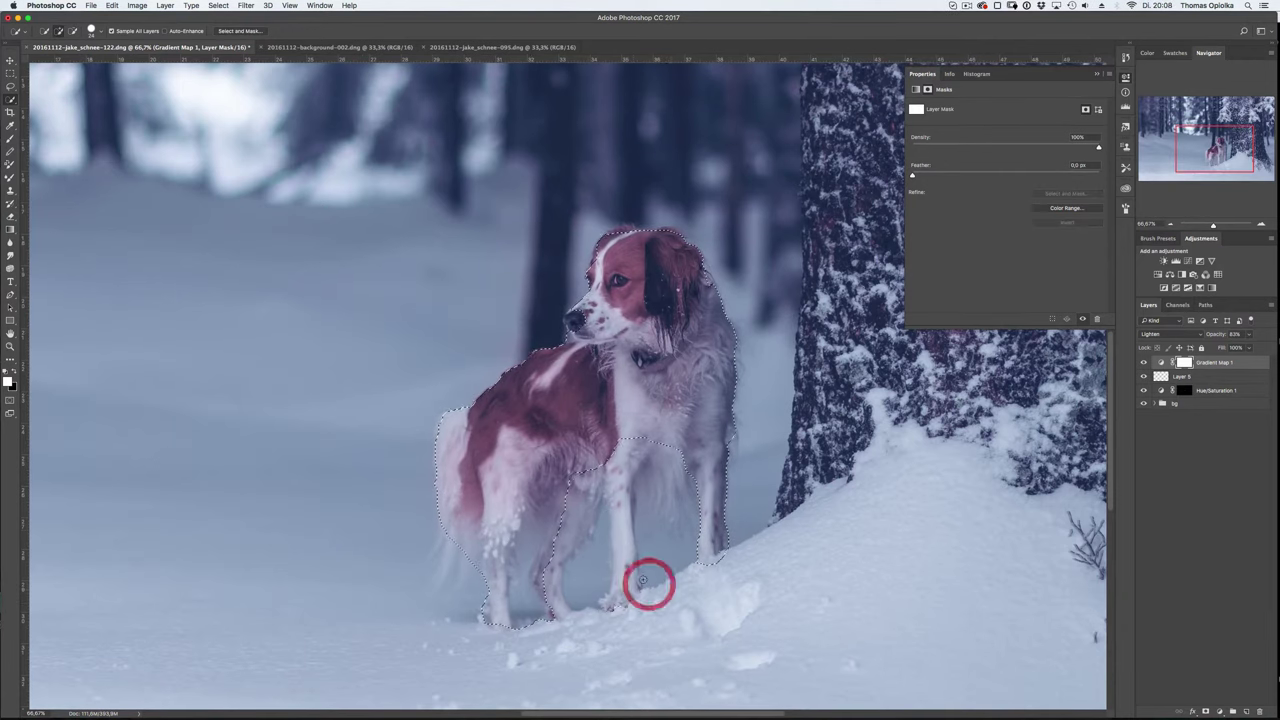
{"action": "left_click", "coordinate": [565, 570], "text": "alt"}
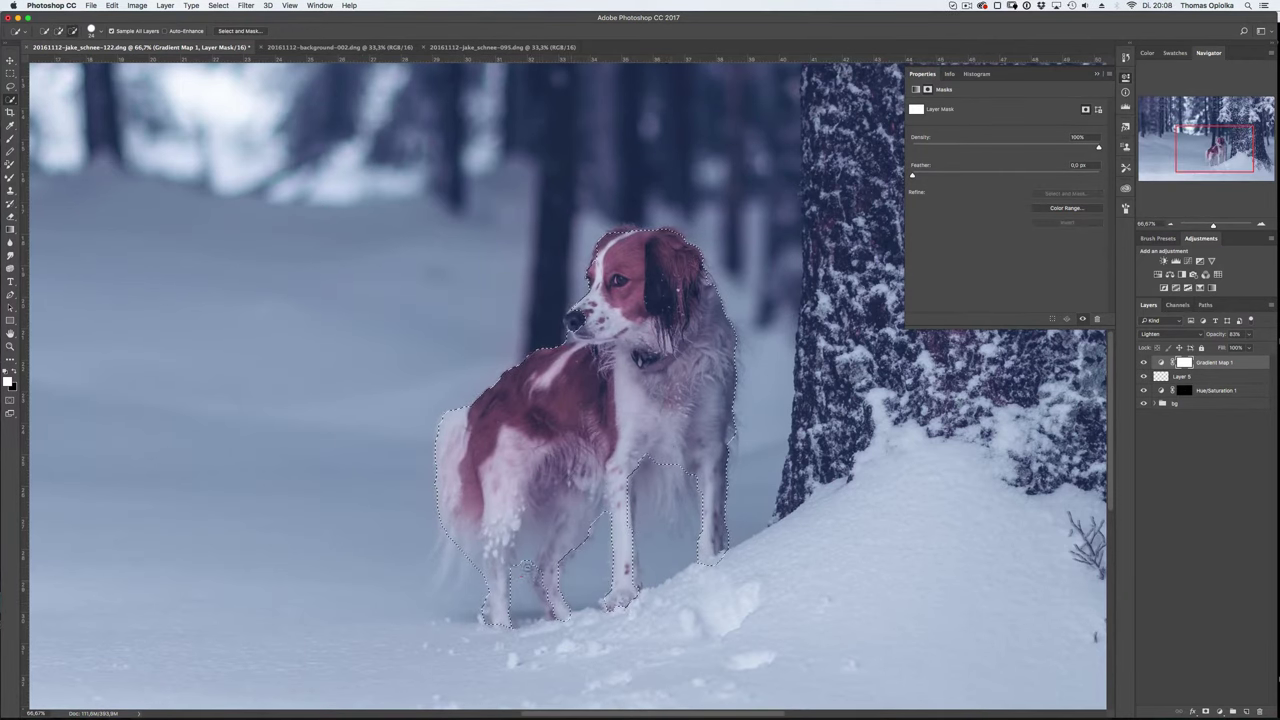
{"action": "key", "text": "ctrl+alt+r"}
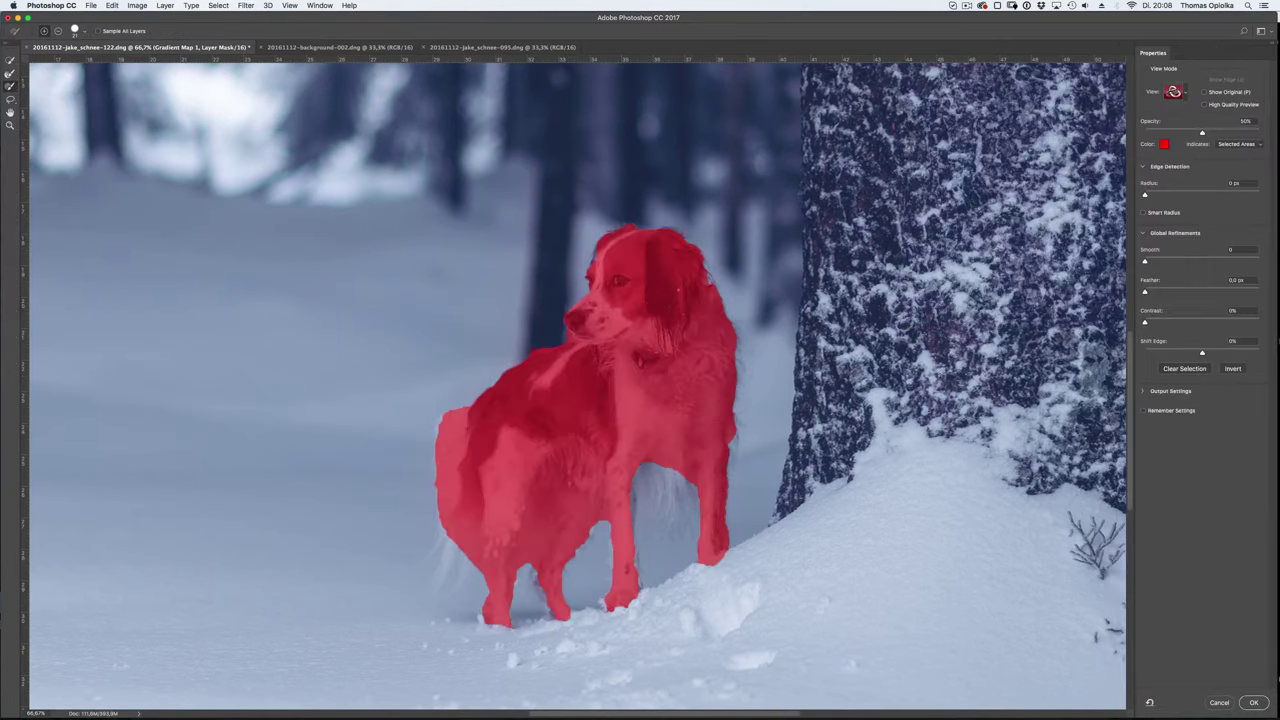
{"action": "key", "text": "ctrl+plus"}
{"action": "key", "text": "ctrl+plus"}
{"action": "left_click_drag", "start_coordinate": [556, 362], "coordinate": [729, 429]}
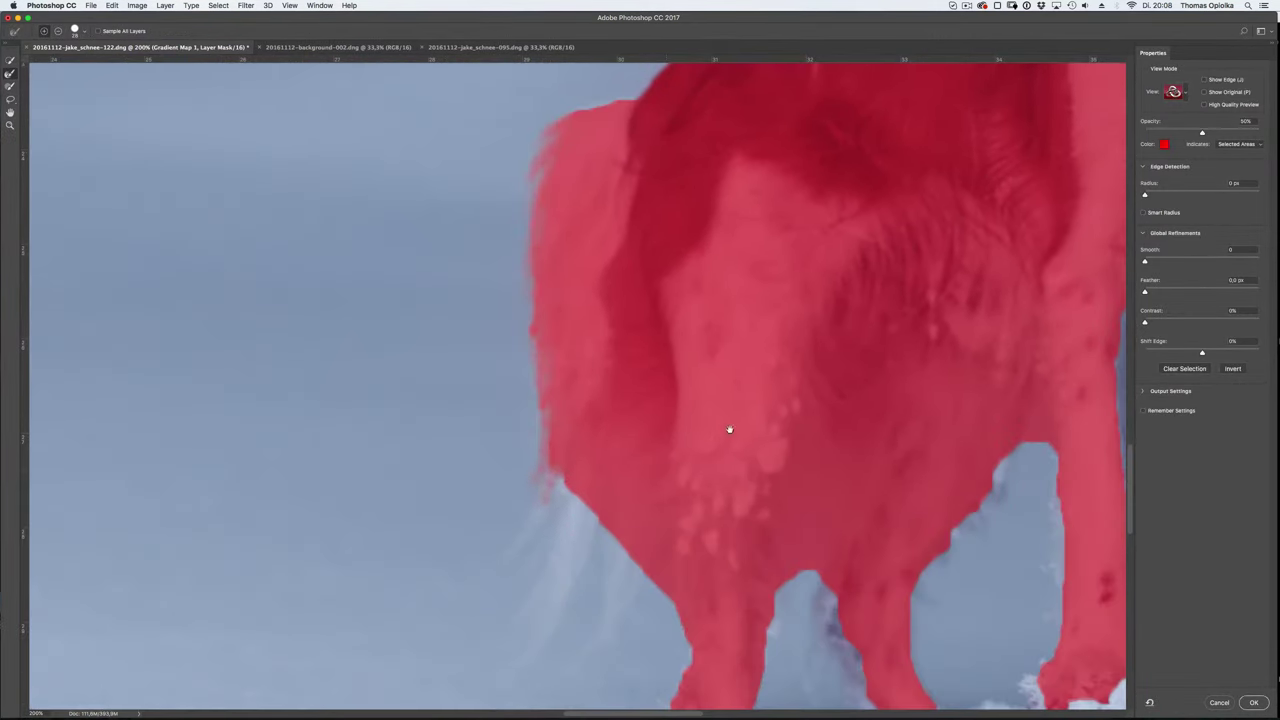
{"action": "scroll", "coordinate": [623, 571], "scroll_direction": "down", "scroll_amount": 5}
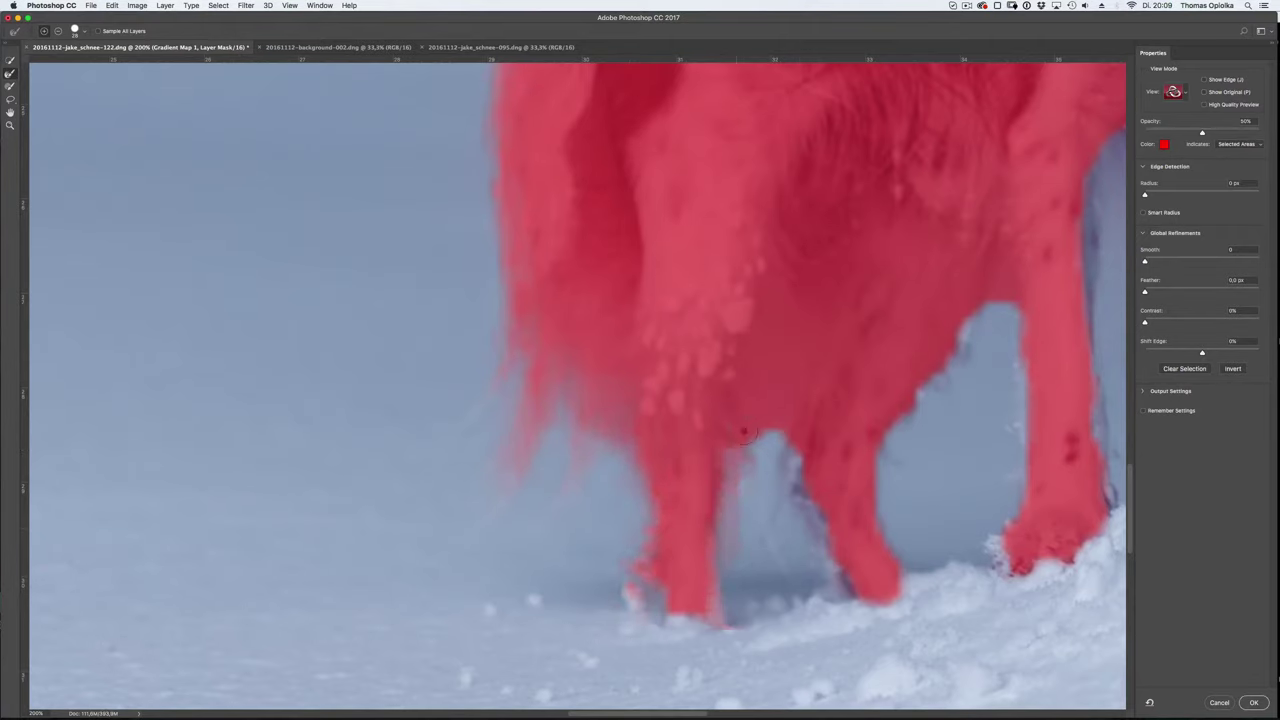
{"action": "scroll", "coordinate": [640, 400], "scroll_direction": "right", "scroll_amount": 4}
- Refine the soft fur edges along the rear leg, paw and the gap between the legs
{"action": "left_click", "coordinate": [9, 87]}
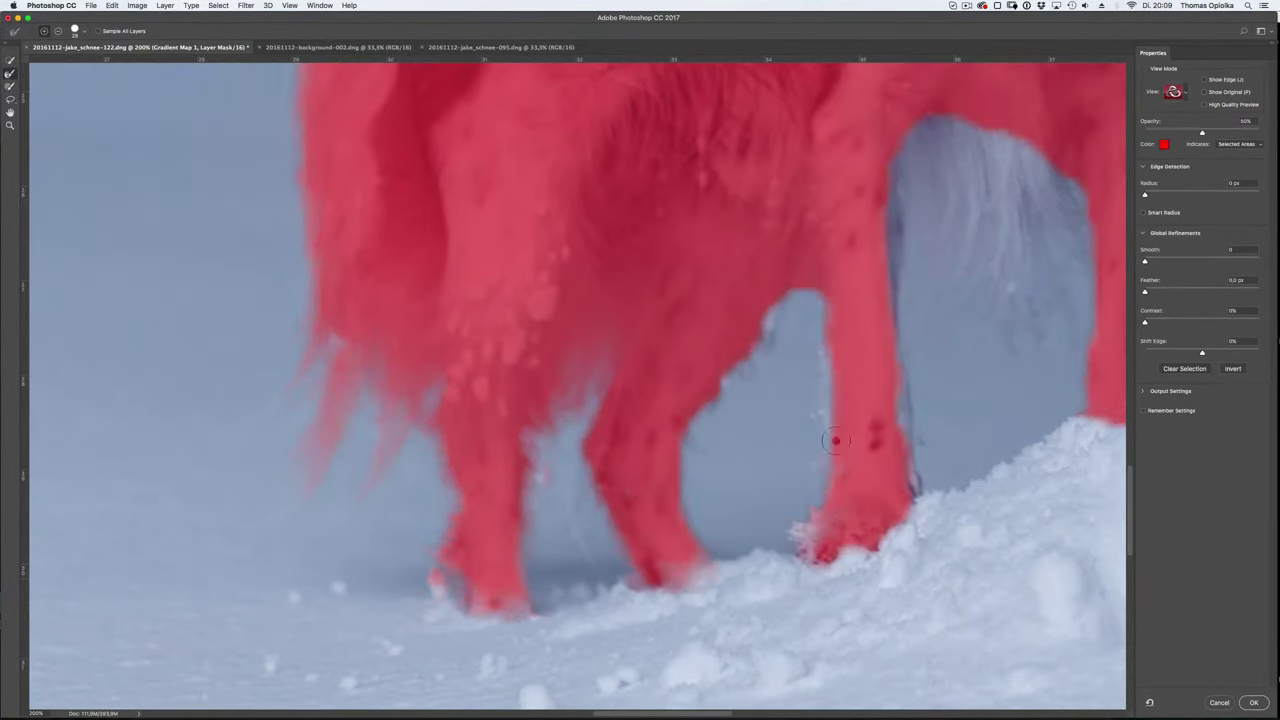
{"action": "left_click_drag", "start_coordinate": [667, 590], "coordinate": [920, 460]}
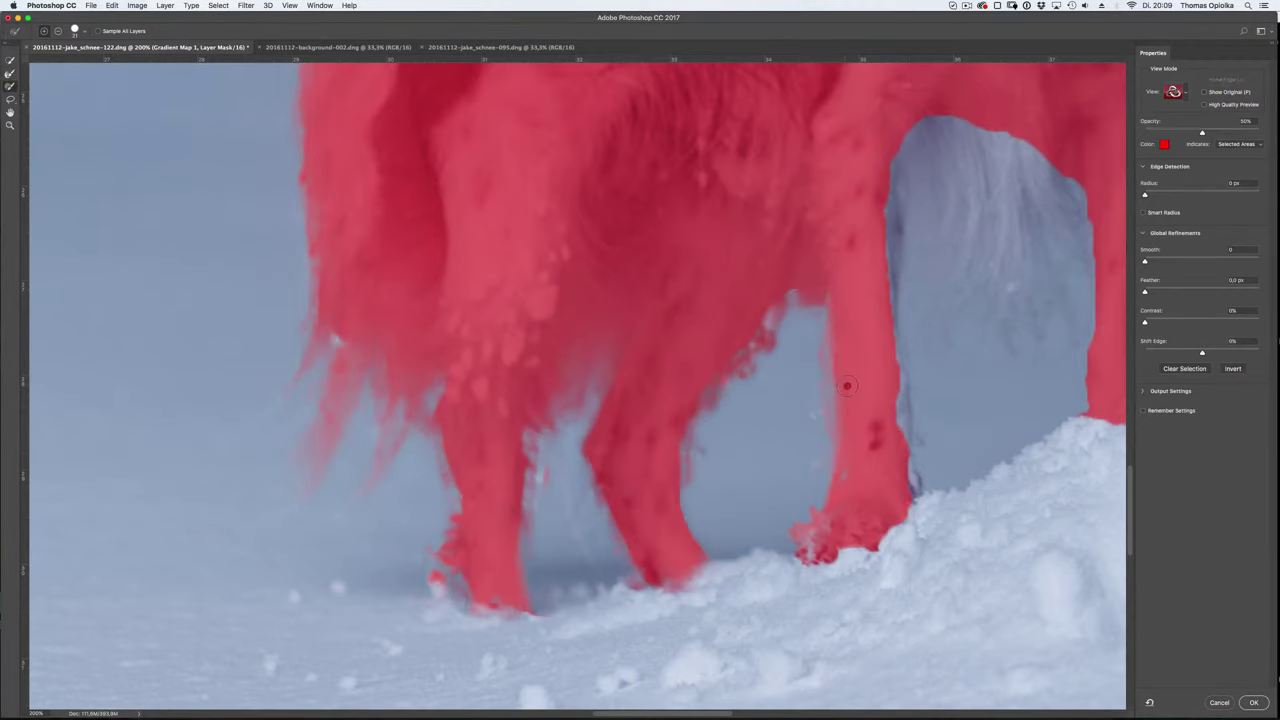
{"action": "scroll", "coordinate": [865, 455], "scroll_direction": "right", "scroll_amount": 5}
{"action": "scroll", "coordinate": [865, 455], "scroll_direction": "up", "scroll_amount": 3}
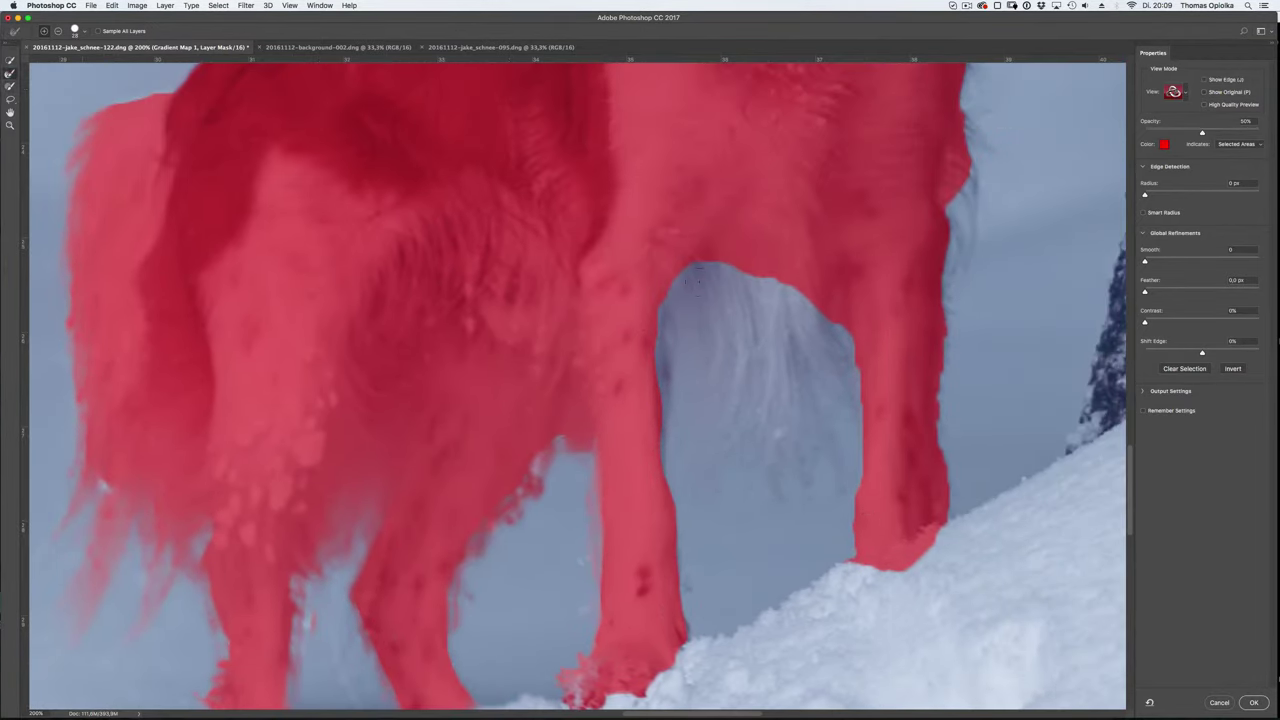
{"action": "left_click_drag", "start_coordinate": [697, 282], "coordinate": [771, 337]}
{"action": "scroll", "coordinate": [771, 337], "scroll_direction": "right", "scroll_amount": 5}
{"action": "scroll", "coordinate": [707, 467], "scroll_direction": "up", "scroll_amount": 3}
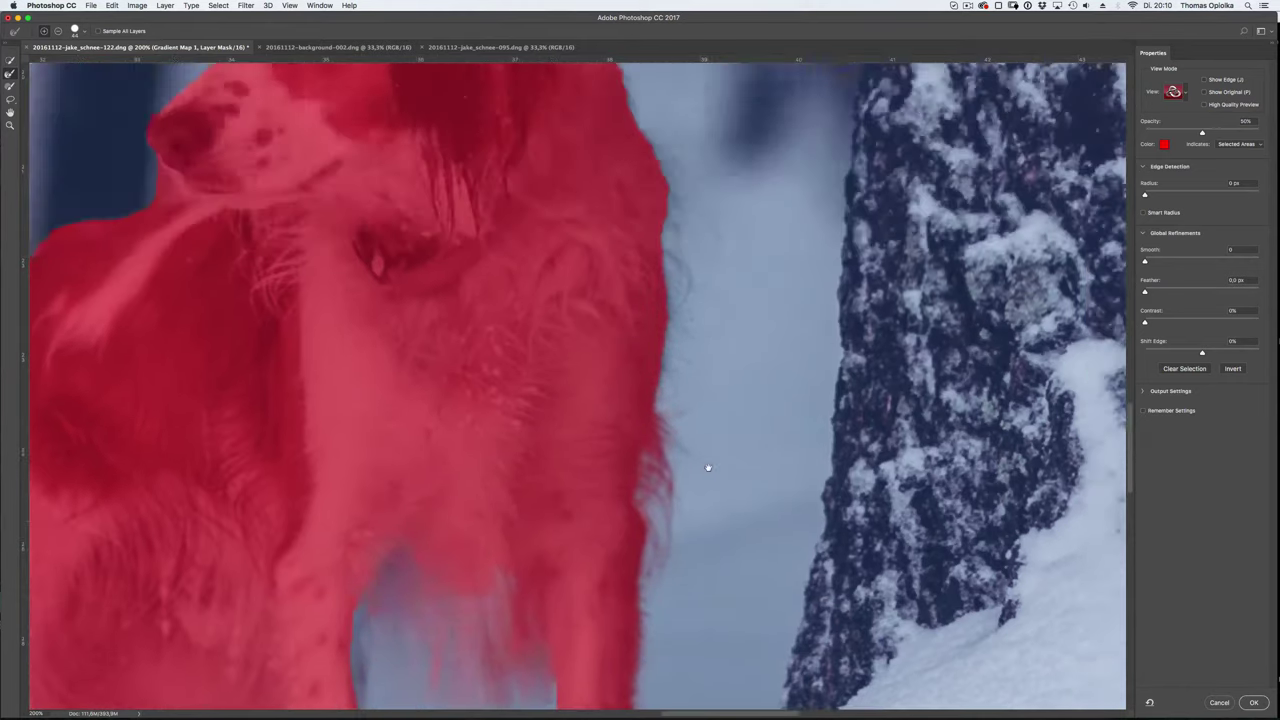
{"action": "scroll", "coordinate": [707, 467], "scroll_direction": "up", "scroll_amount": 5}
{"action": "scroll", "coordinate": [686, 357], "scroll_direction": "up", "scroll_amount": 5}
{"action": "scroll", "coordinate": [680, 371], "scroll_direction": "up", "scroll_amount": 1}
{"action": "scroll", "coordinate": [561, 256], "scroll_direction": "left", "scroll_amount": 4}
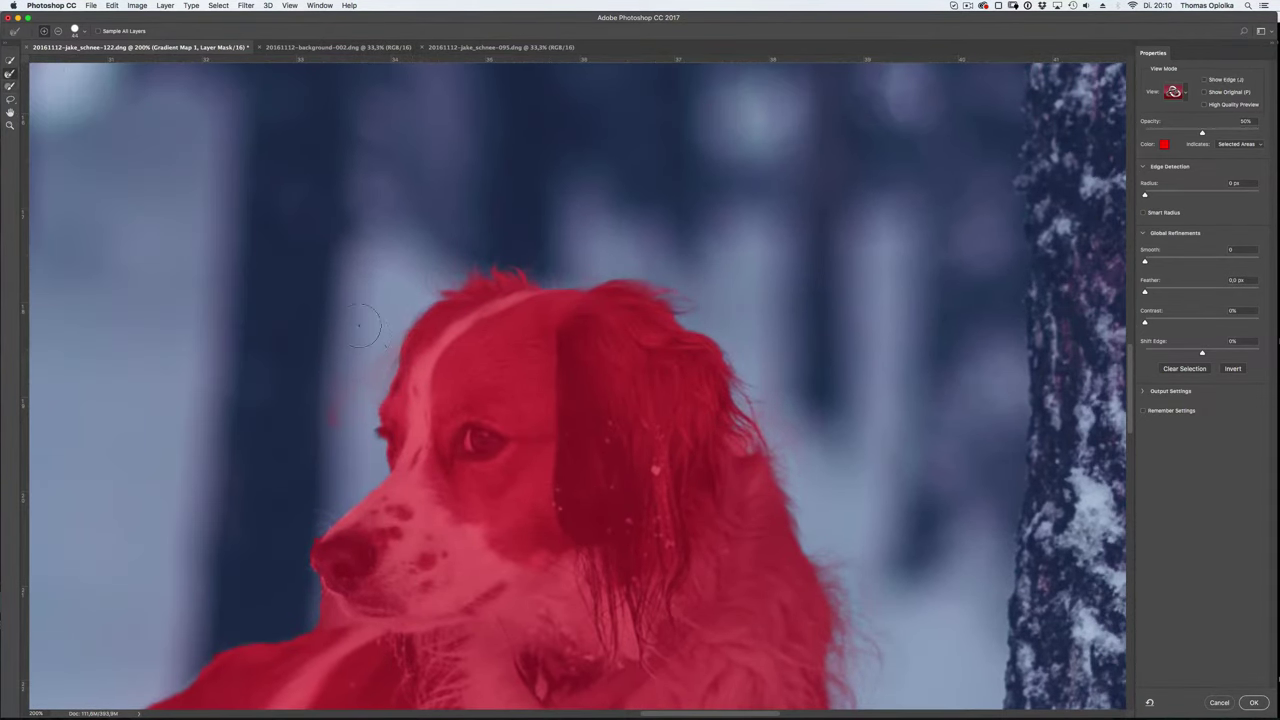
{"action": "scroll", "coordinate": [457, 463], "scroll_direction": "left", "scroll_amount": 5}
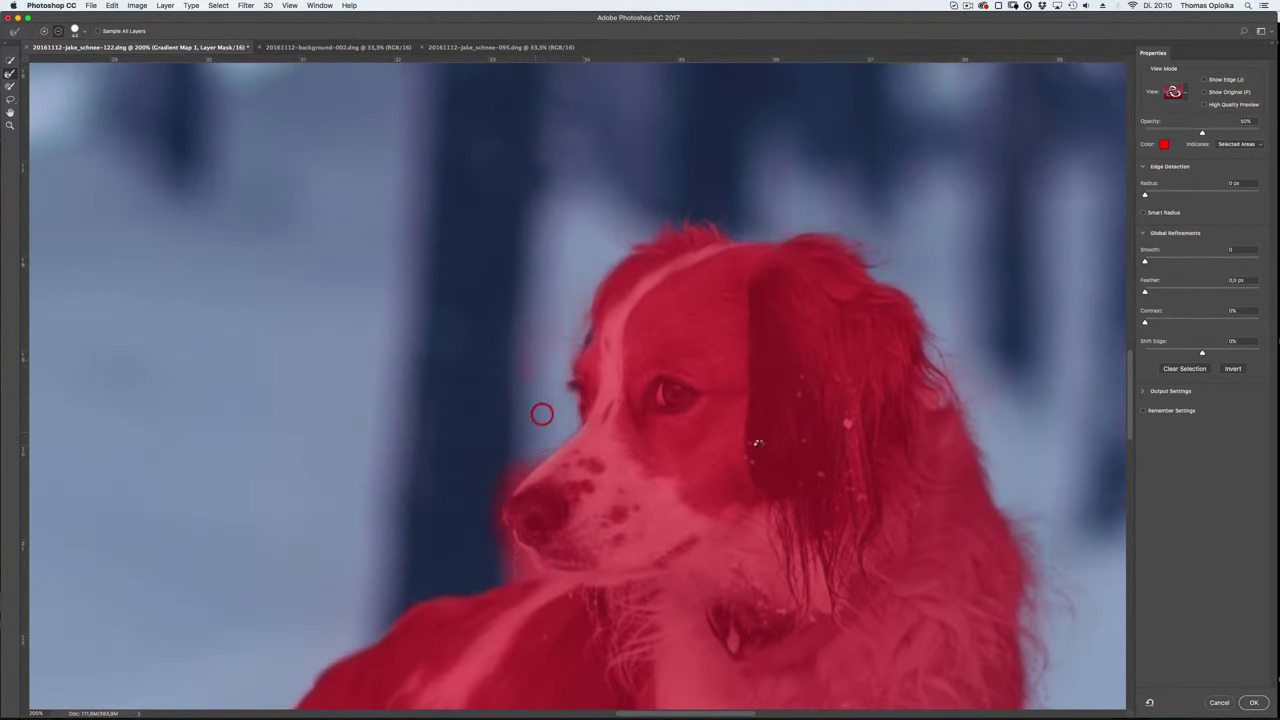
- Apply the refined selection, save it as the 'jake' channel, and mask the blue tint off the dog
{"action": "key", "text": "Return"}
{"action": "left_click", "coordinate": [218, 5]}
{"action": "left_click", "coordinate": [250, 213]}
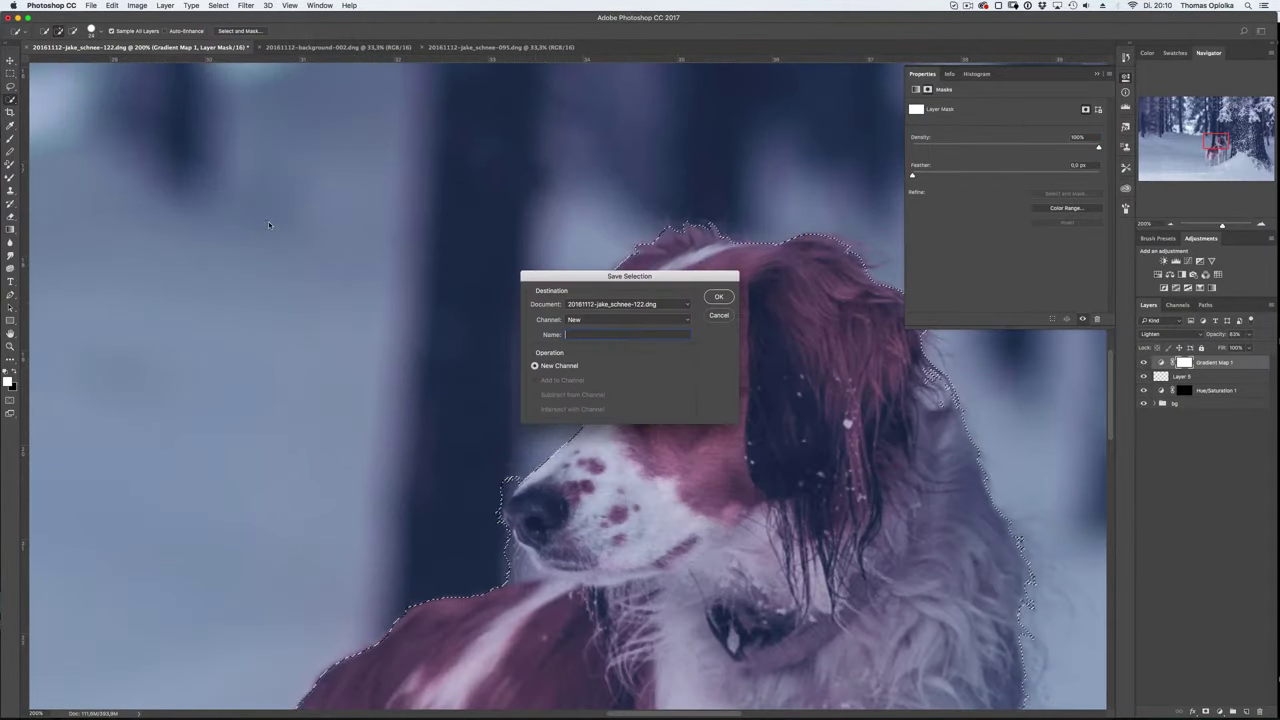
{"action": "left_click", "coordinate": [698, 284]}
{"action": "key", "text": "super+minus"}
{"action": "key", "text": "super+minus"}
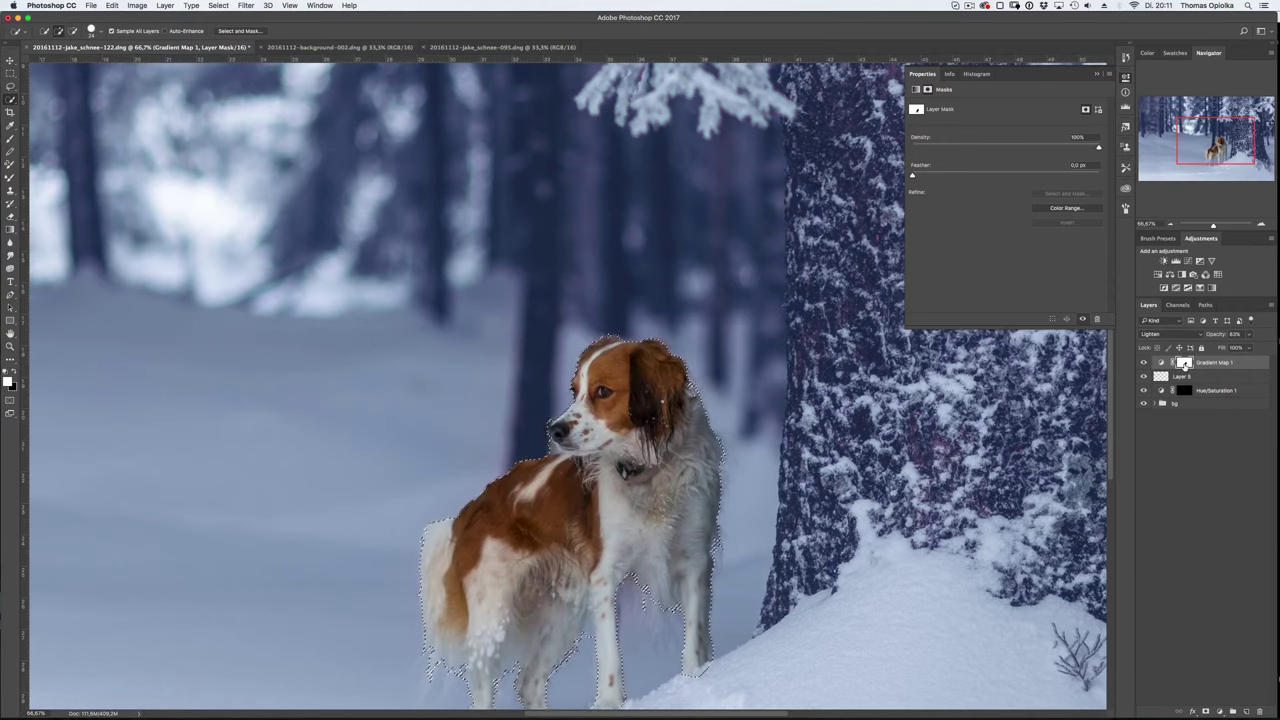
{"action": "key", "text": "super+minus"}
{"action": "key", "text": "super+minus"}
{"action": "left_click", "coordinate": [218, 5]}
- Load the saved 'jake' dog selection and add a Gradient Map layer masked to it
{"action": "left_click", "coordinate": [250, 220]}
{"action": "left_click", "coordinate": [625, 320]}
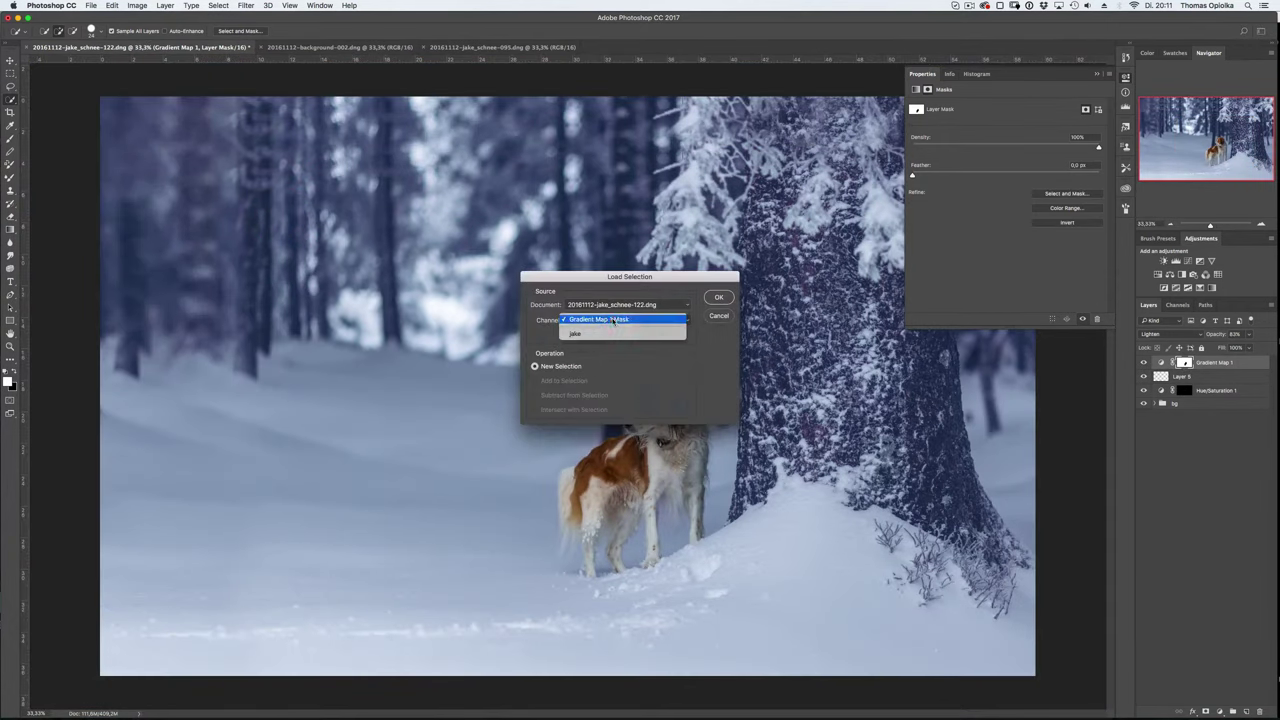
{"action": "left_click", "coordinate": [698, 284]}
{"action": "left_click", "coordinate": [1217, 274]}
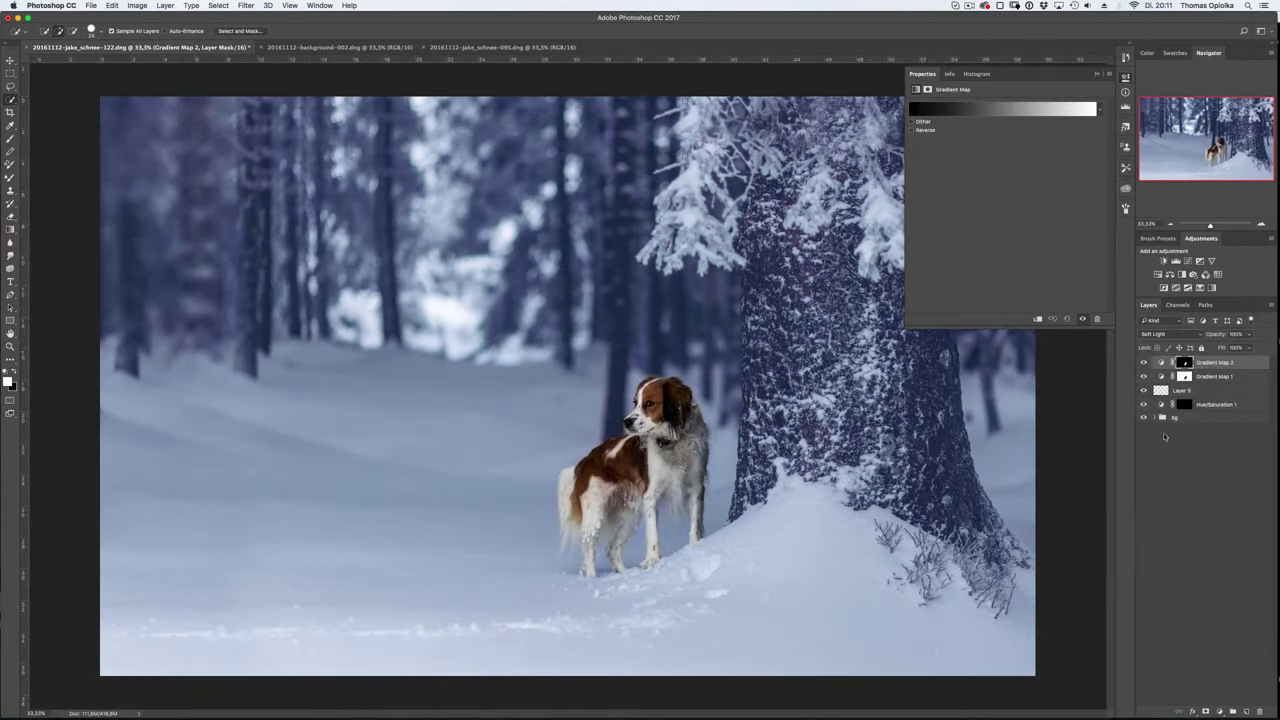
- Try Copper and violet-to-orange presets on the dog, testing and reverting Screen blending
{"action": "left_click", "coordinate": [1000, 108]}
{"action": "left_click", "coordinate": [880, 403]}
{"action": "left_click", "coordinate": [933, 421]}
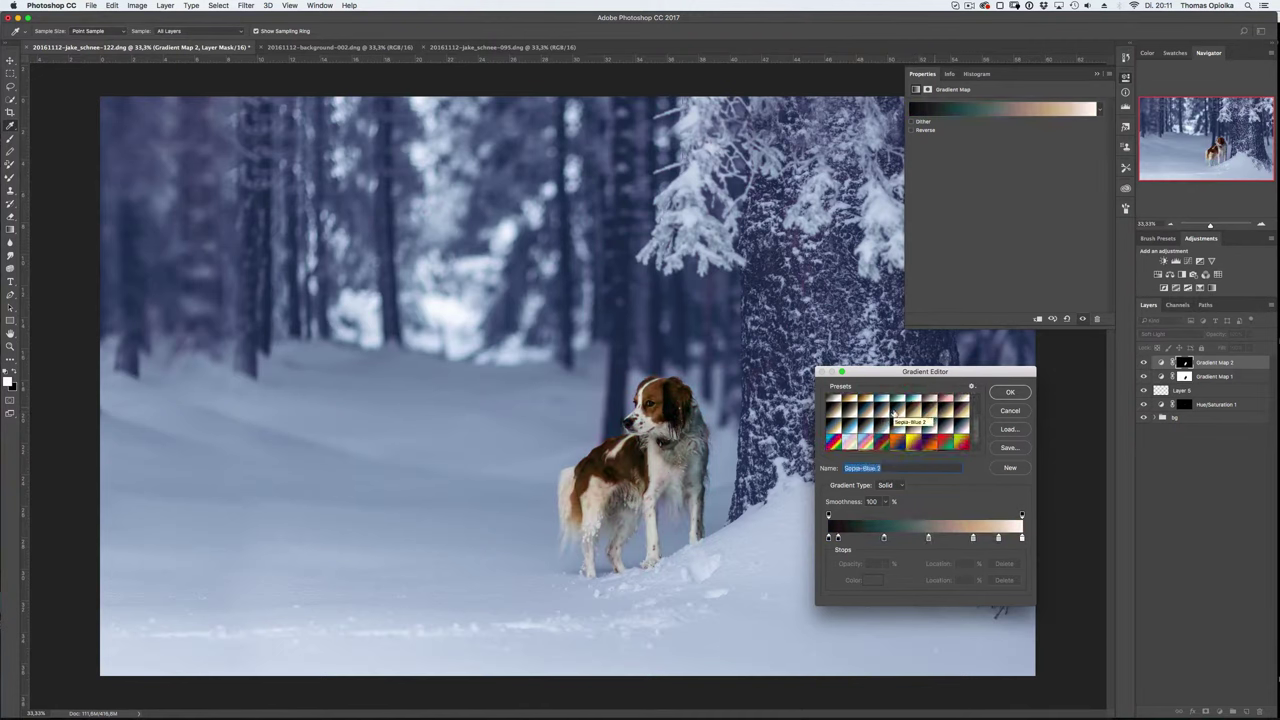
{"action": "left_click", "coordinate": [955, 435]}
{"action": "left_click", "coordinate": [1010, 392]}
{"action": "left_click", "coordinate": [1165, 334]}
{"action": "left_click", "coordinate": [1158, 301]}
{"action": "left_click", "coordinate": [1165, 334]}
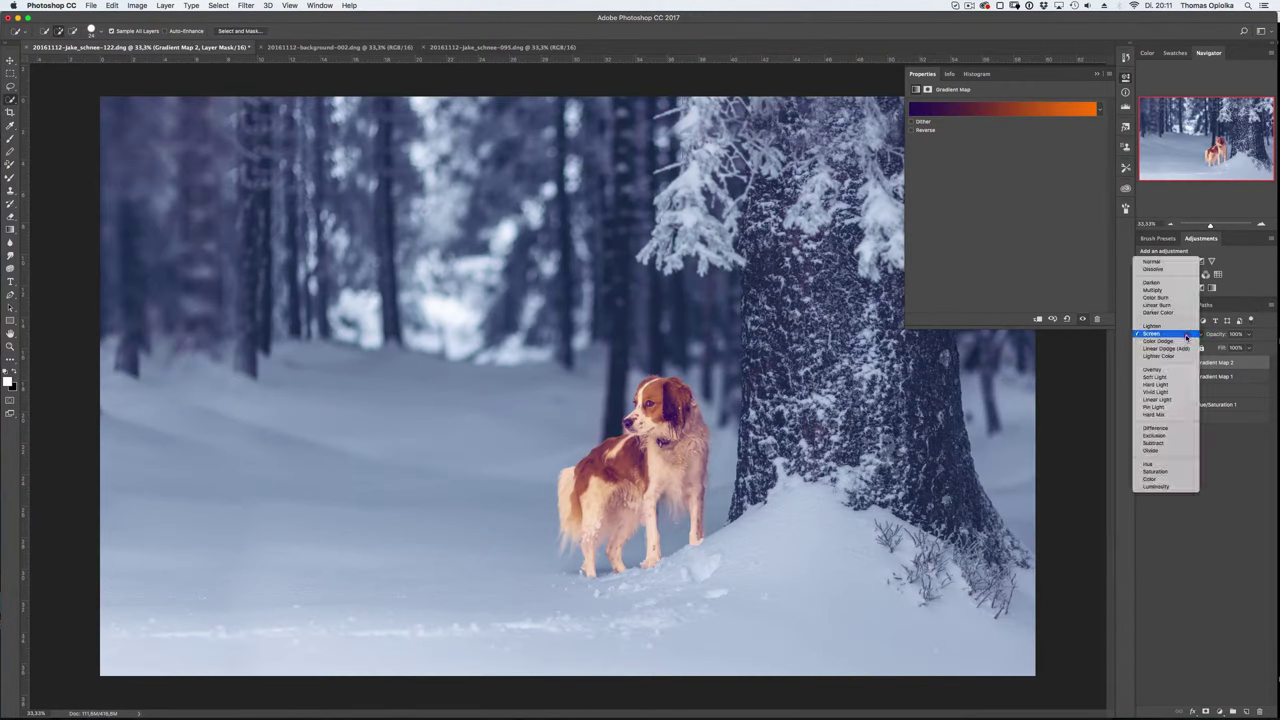
- Settle on the violet-to-orange preset after trying Spectrum and Orange, Blue, and lower its opacity
{"action": "left_click", "coordinate": [1160, 253]}
{"action": "left_click", "coordinate": [1000, 108]}
{"action": "left_click", "coordinate": [880, 428]}
{"action": "left_click", "coordinate": [841, 428]}
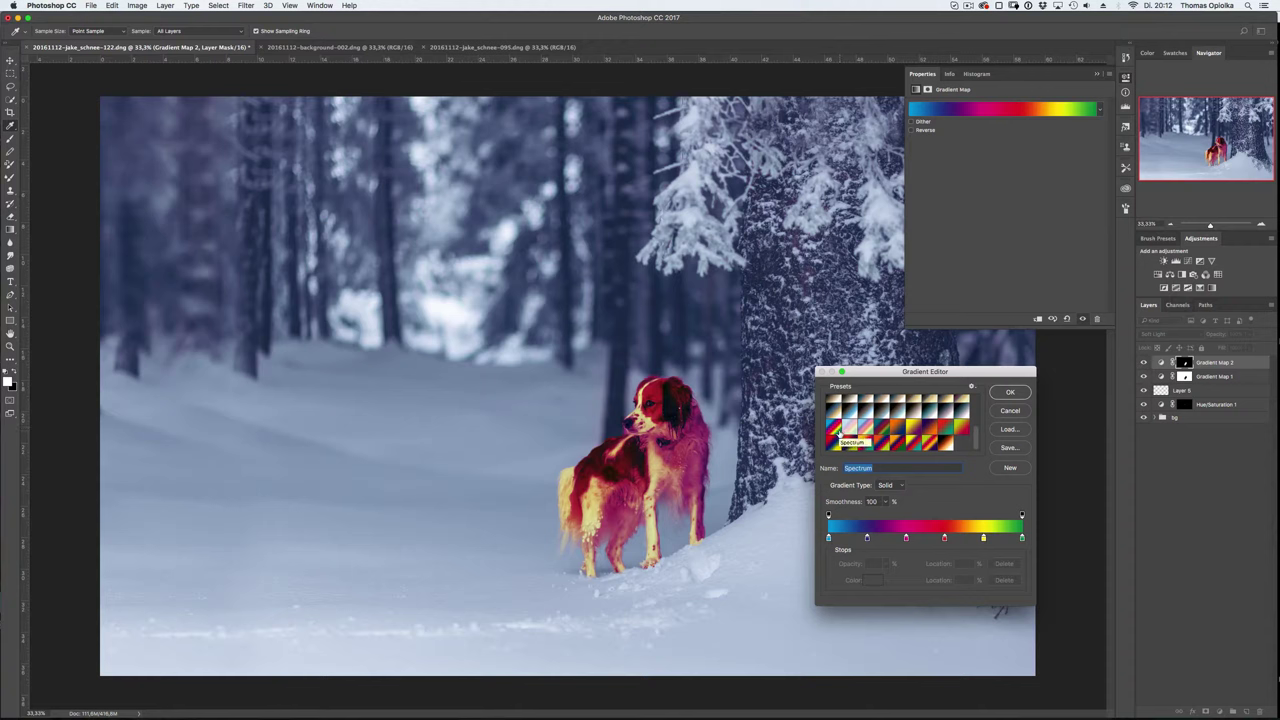
{"action": "left_click", "coordinate": [912, 416]}
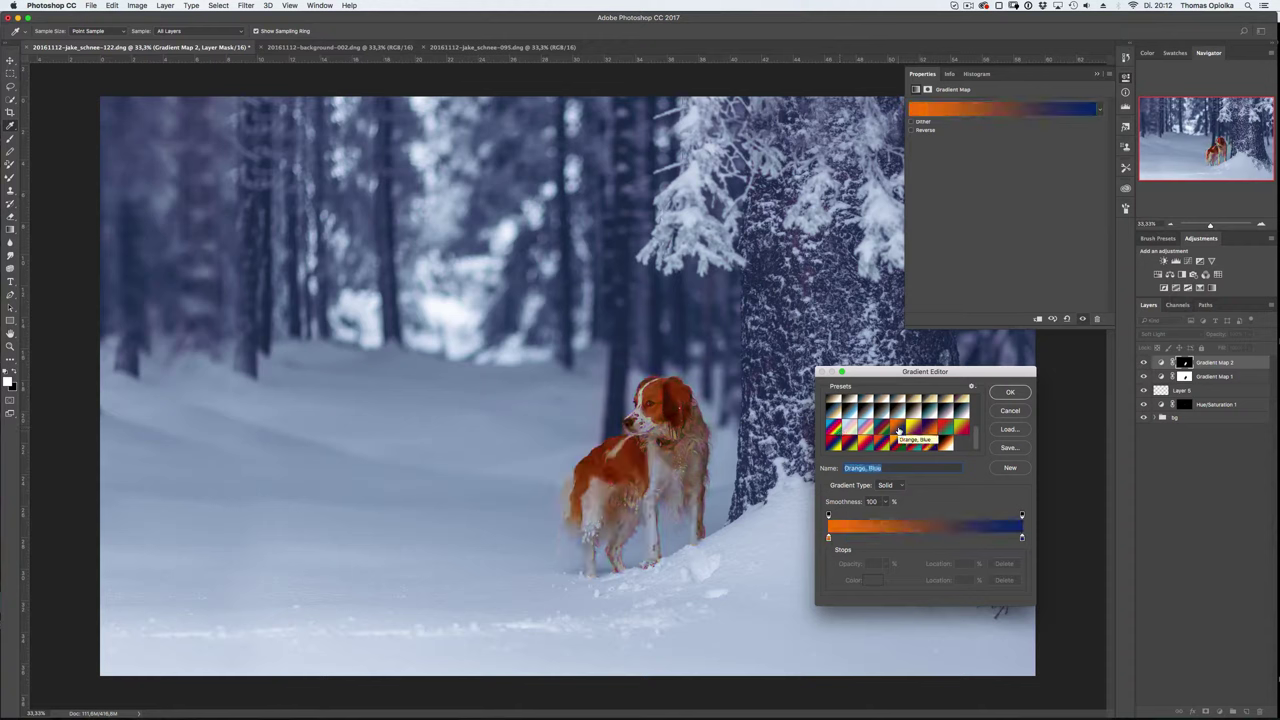
{"action": "left_click", "coordinate": [912, 416]}
{"action": "left_click", "coordinate": [1010, 392]}
{"action": "left_click", "coordinate": [1247, 334]}
{"action": "left_click_drag", "start_coordinate": [1238, 348], "coordinate": [1230, 348]}
- Target Gradient Map 1's mask and view it on the canvas
{"action": "left_click", "coordinate": [1214, 376]}
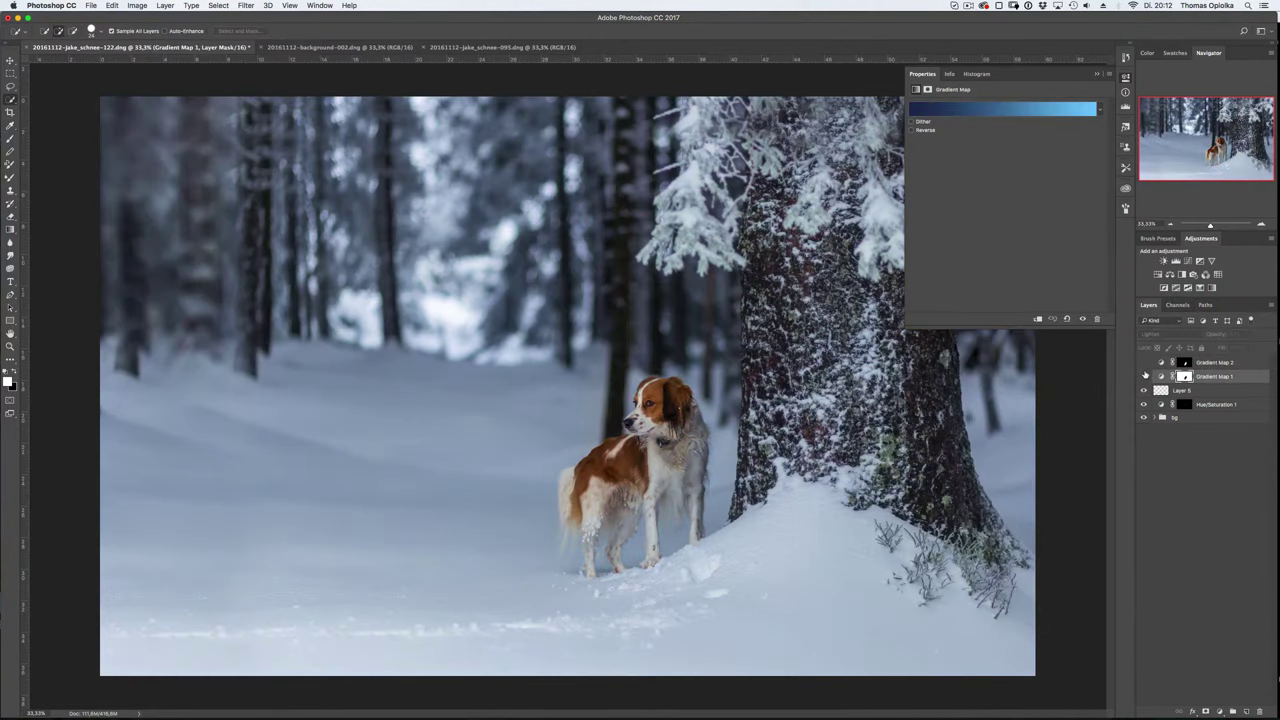
{"action": "left_click", "coordinate": [1185, 376]}
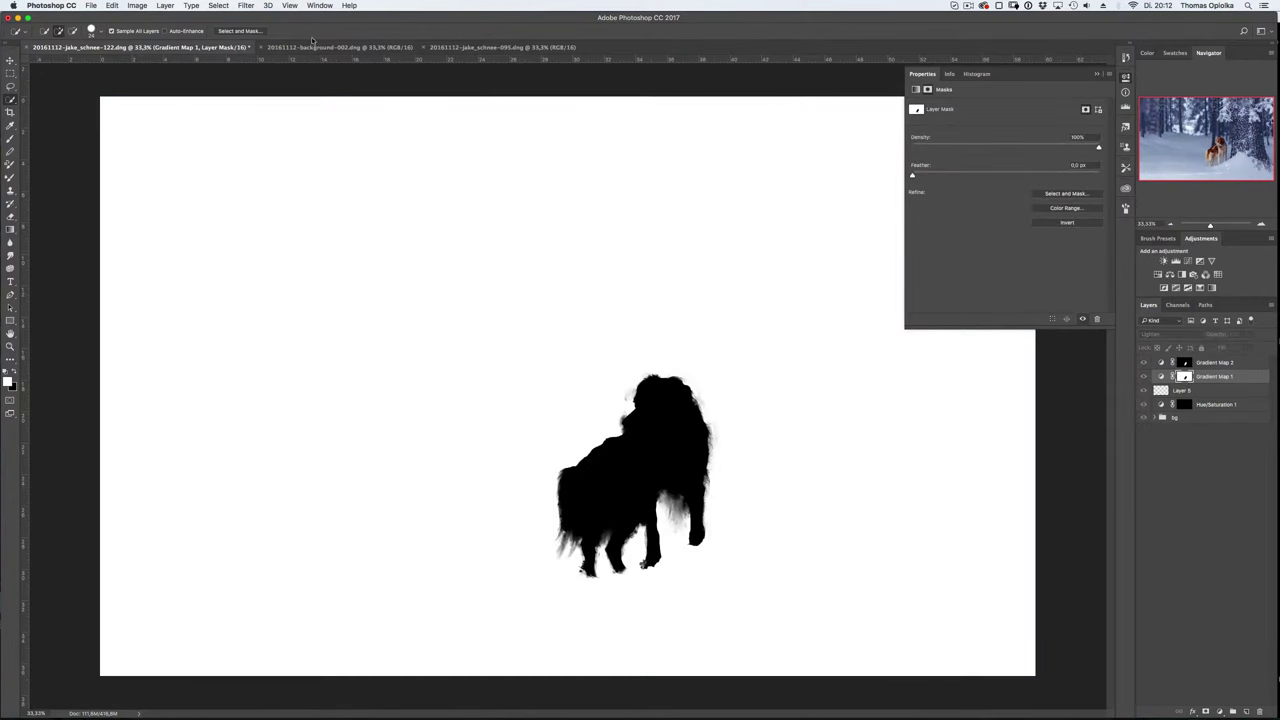
{"action": "left_click", "coordinate": [218, 5]}
{"action": "left_click", "coordinate": [271, 131]}
{"action": "left_click", "coordinate": [1218, 703]}
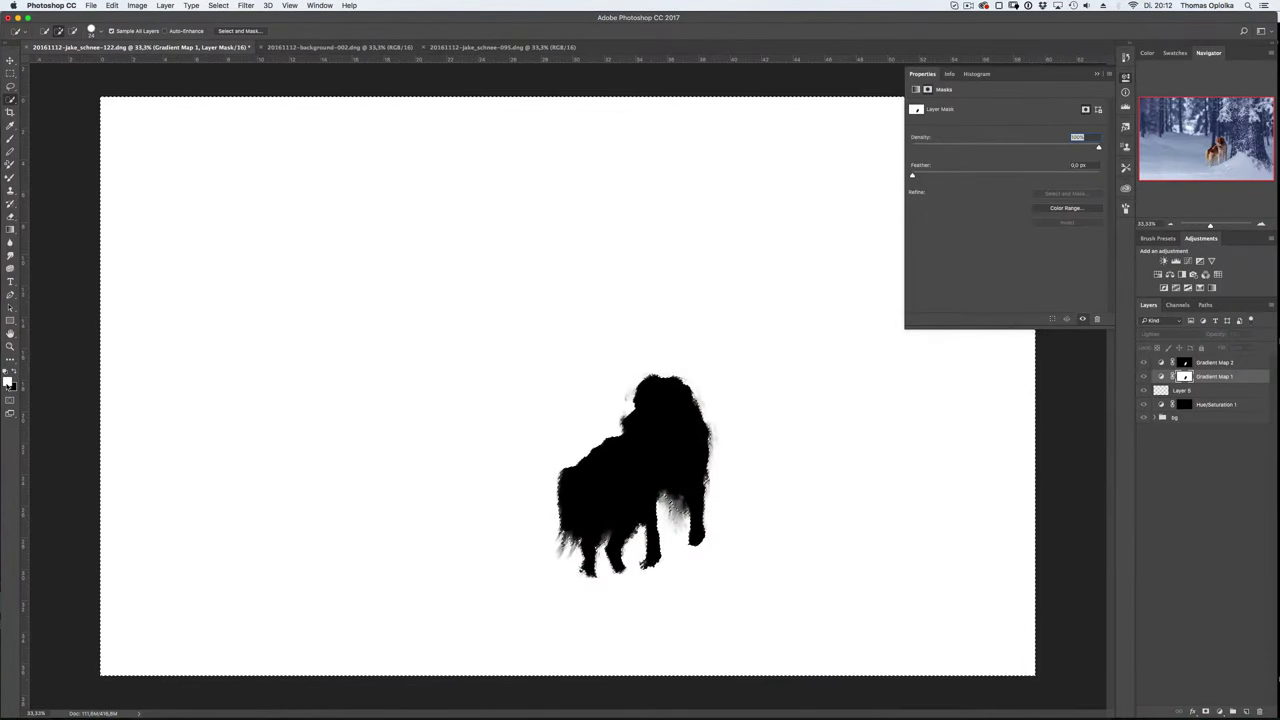
{"action": "left_click", "coordinate": [1185, 376], "text": "alt"}
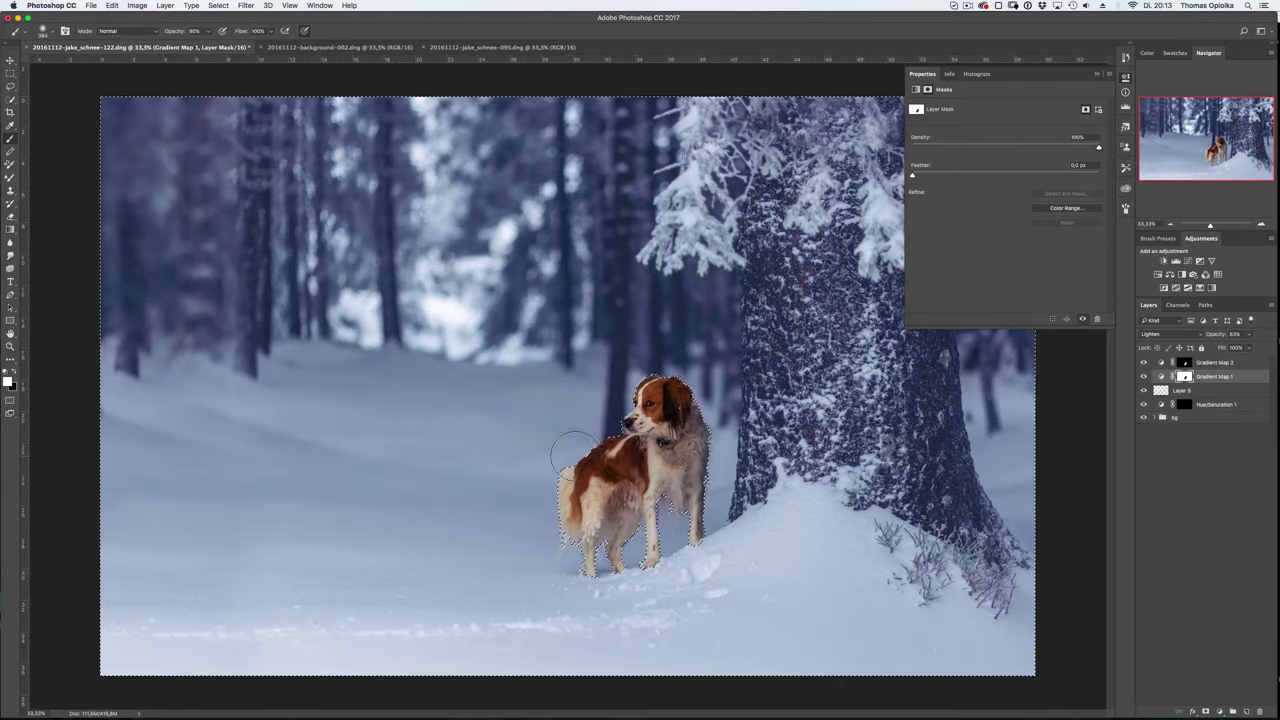
- Paint the mask at 50% opacity in the snow beside the dog, checking the mask view
{"action": "key", "text": "5"}
{"action": "left_click", "coordinate": [706, 523]}
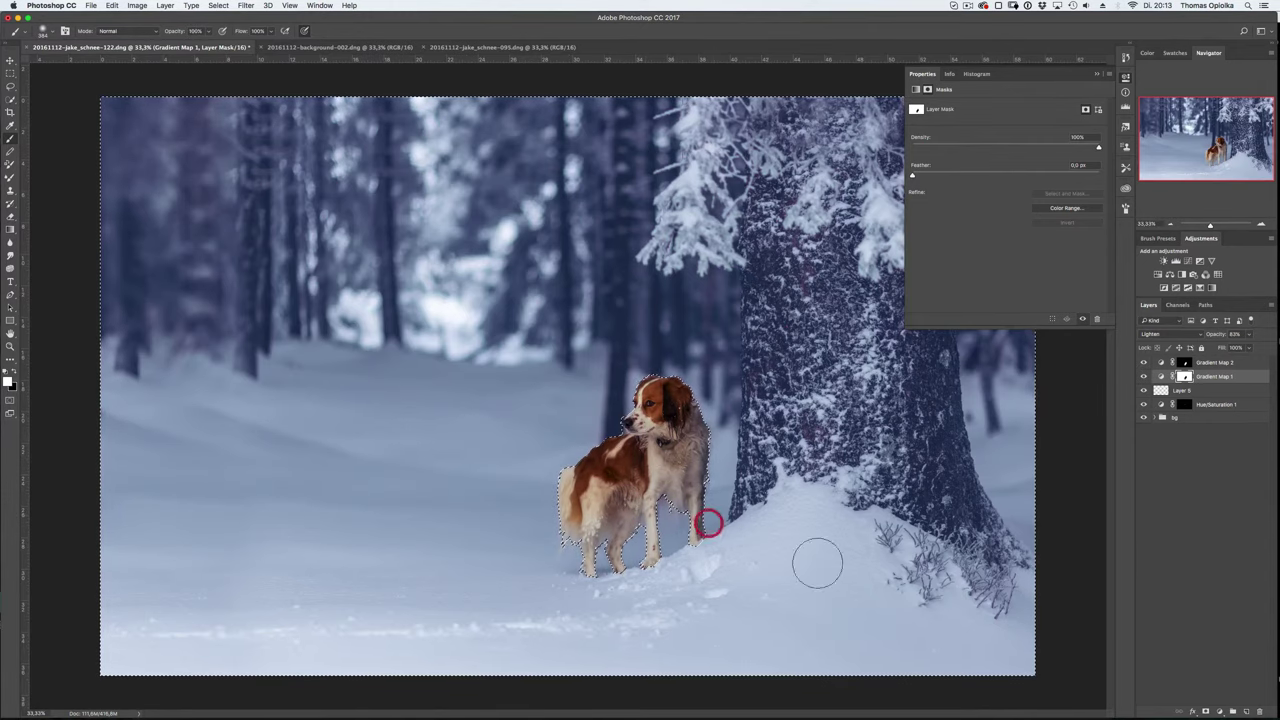
{"action": "key", "text": "ctrl+plus"}
{"action": "key", "text": "0"}
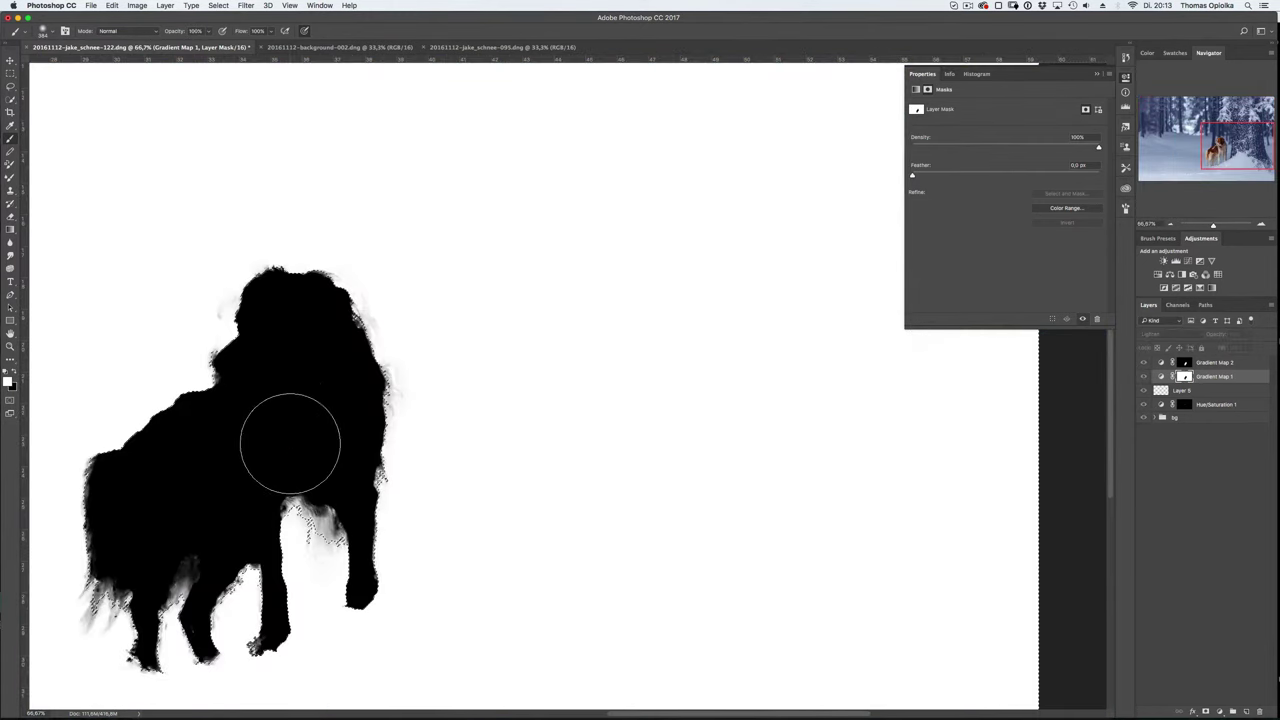
{"action": "key", "text": "alt+backslash"}
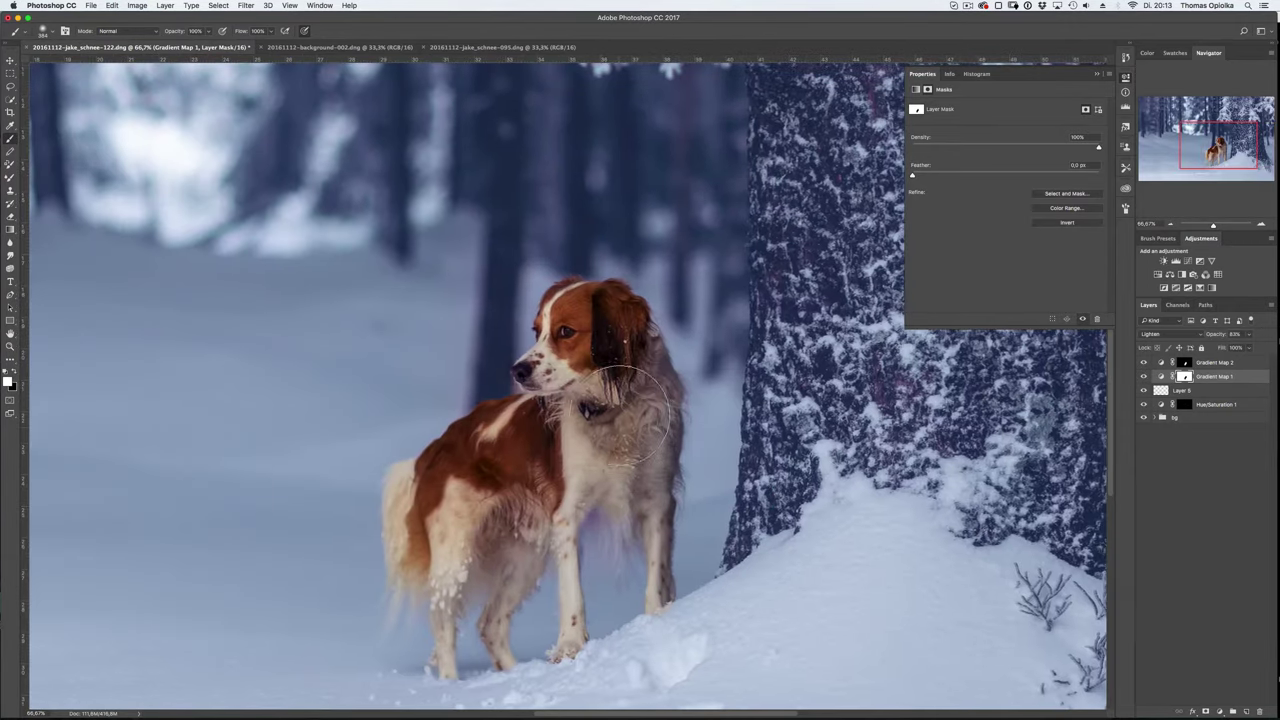
- Shrink the brush to 30% opacity, select Gradient Map 2 and fit the image on screen
{"action": "key", "text": "bracketleft"}
{"action": "key", "text": "bracketleft"}
{"action": "key", "text": "bracketleft"}
{"action": "key", "text": "3"}
{"action": "key", "text": "alt+bracketright"}
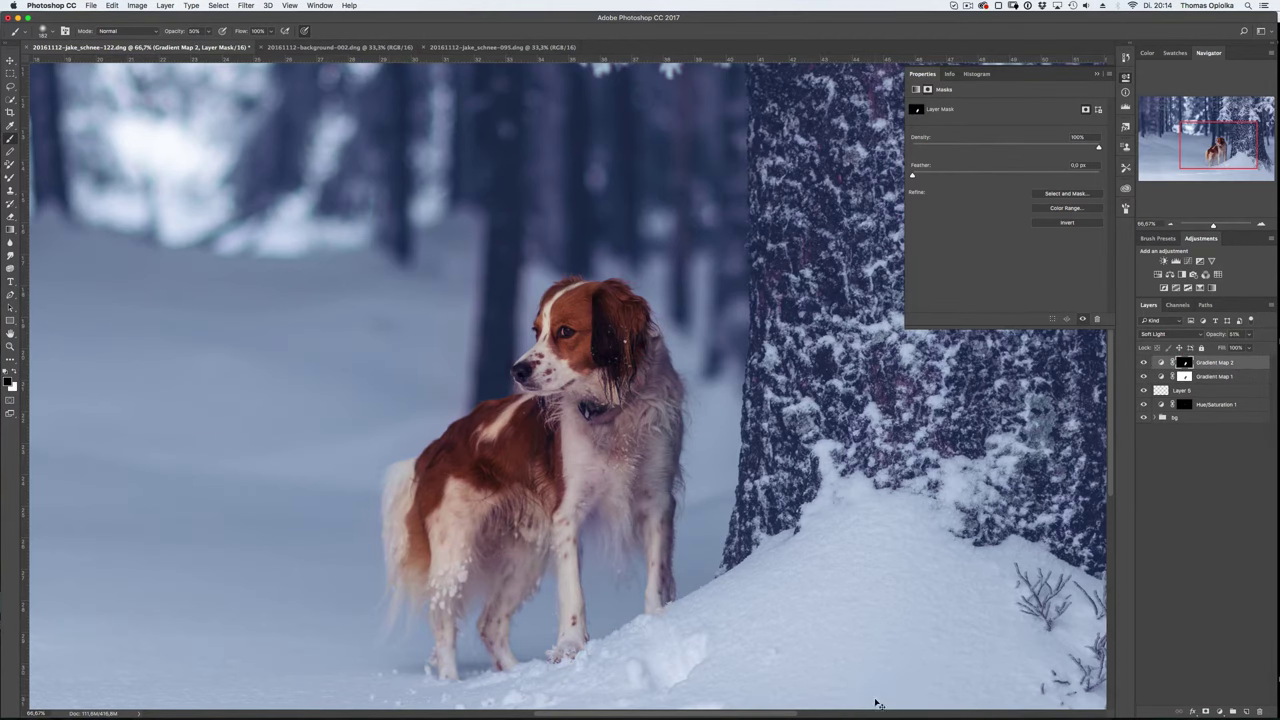
{"action": "key", "text": "ctrl+0"}
{"action": "left_click", "coordinate": [997, 335]}
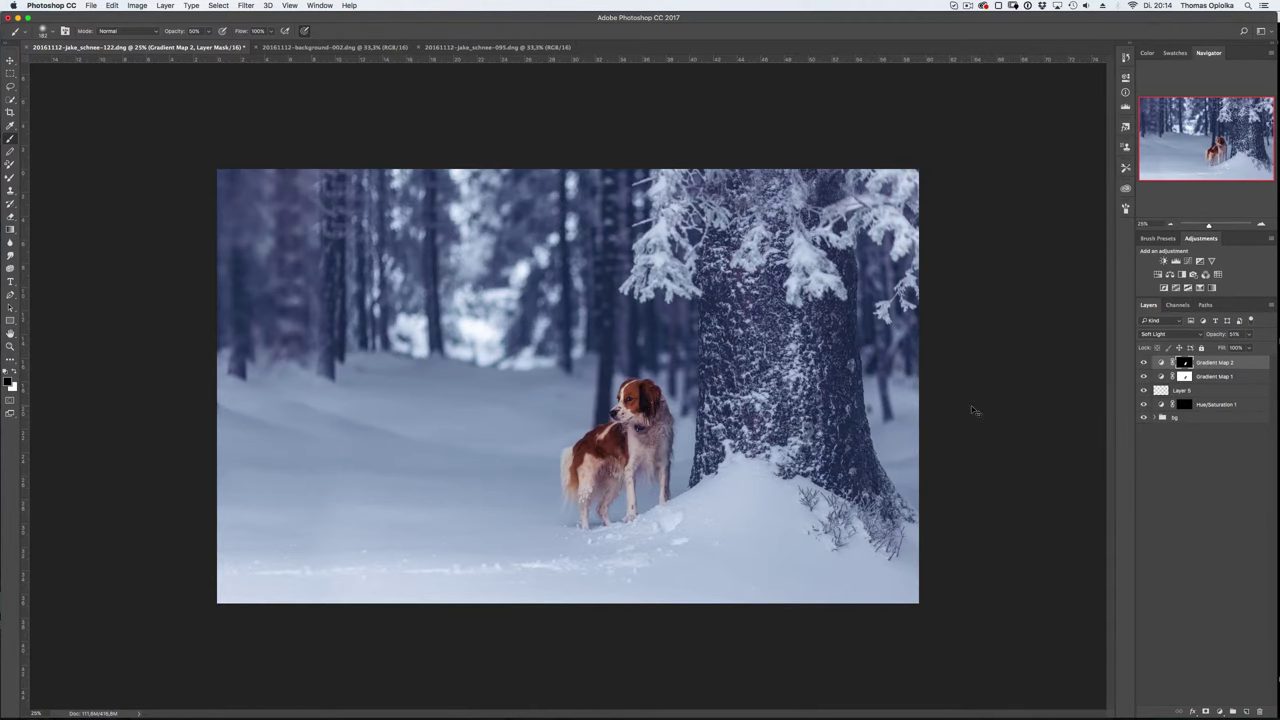
- Add a grey-filled Layer 6 on top, blended in Soft Light
{"action": "scroll", "coordinate": [662, 436], "scroll_direction": "up", "scroll_amount": 5}
{"action": "key", "text": "ctrl+shift+alt+n"}
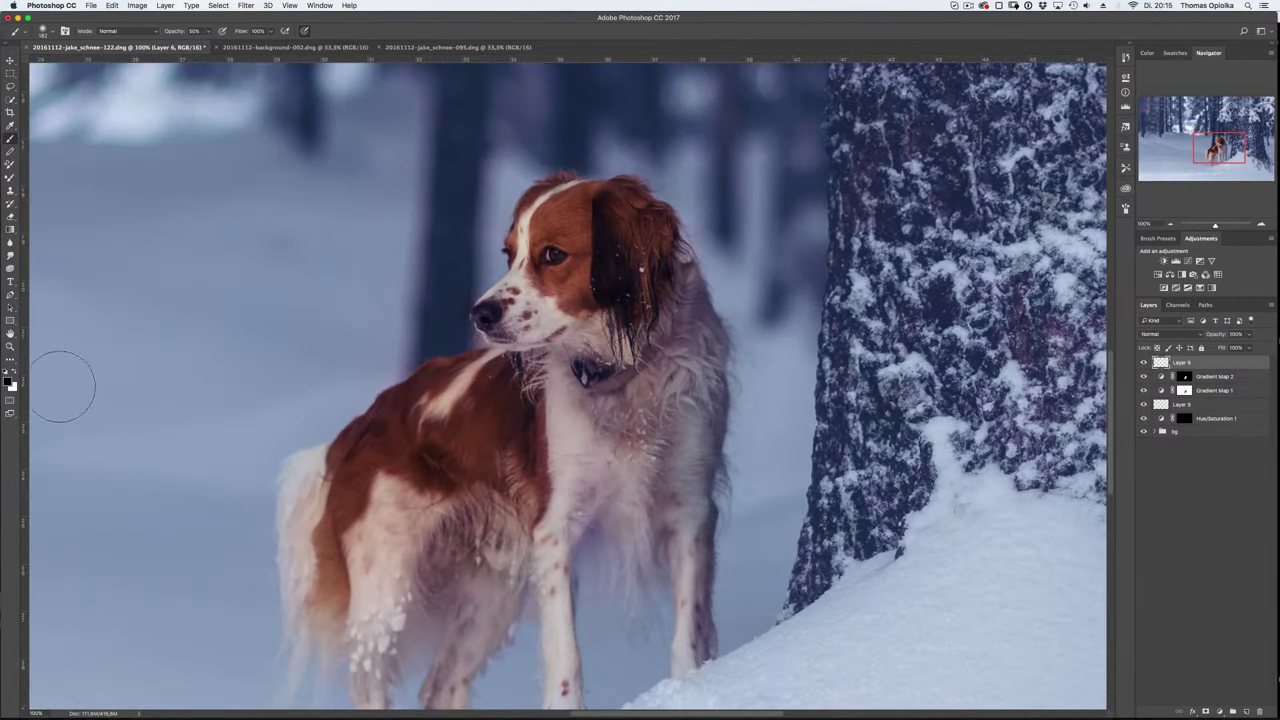
{"action": "left_click", "coordinate": [9, 381]}
{"action": "left_click", "coordinate": [1060, 490]}
{"action": "key", "text": "alt+BackSpace"}
{"action": "left_click", "coordinate": [1160, 333]}
{"action": "left_click", "coordinate": [1166, 443]}
- Set white as the paint colour with a small brush at 30% opacity
{"action": "key", "text": "x"}
{"action": "key", "text": "bracketleft"}
{"action": "key", "text": "bracketleft"}
{"action": "key", "text": "bracketleft"}
{"action": "key", "text": "2"}
{"action": "scroll", "coordinate": [483, 221], "scroll_direction": "up", "scroll_amount": 3}
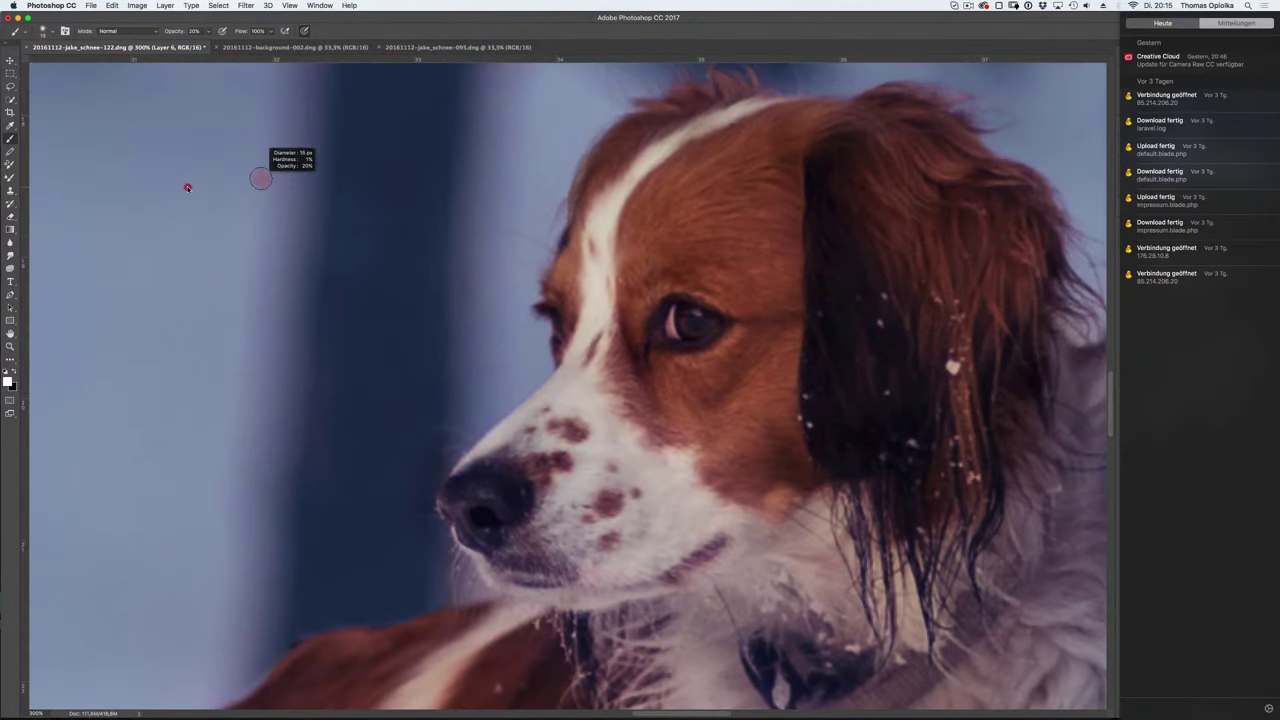
{"action": "scroll", "coordinate": [1275, 53], "scroll_direction": "right", "scroll_amount": 3}
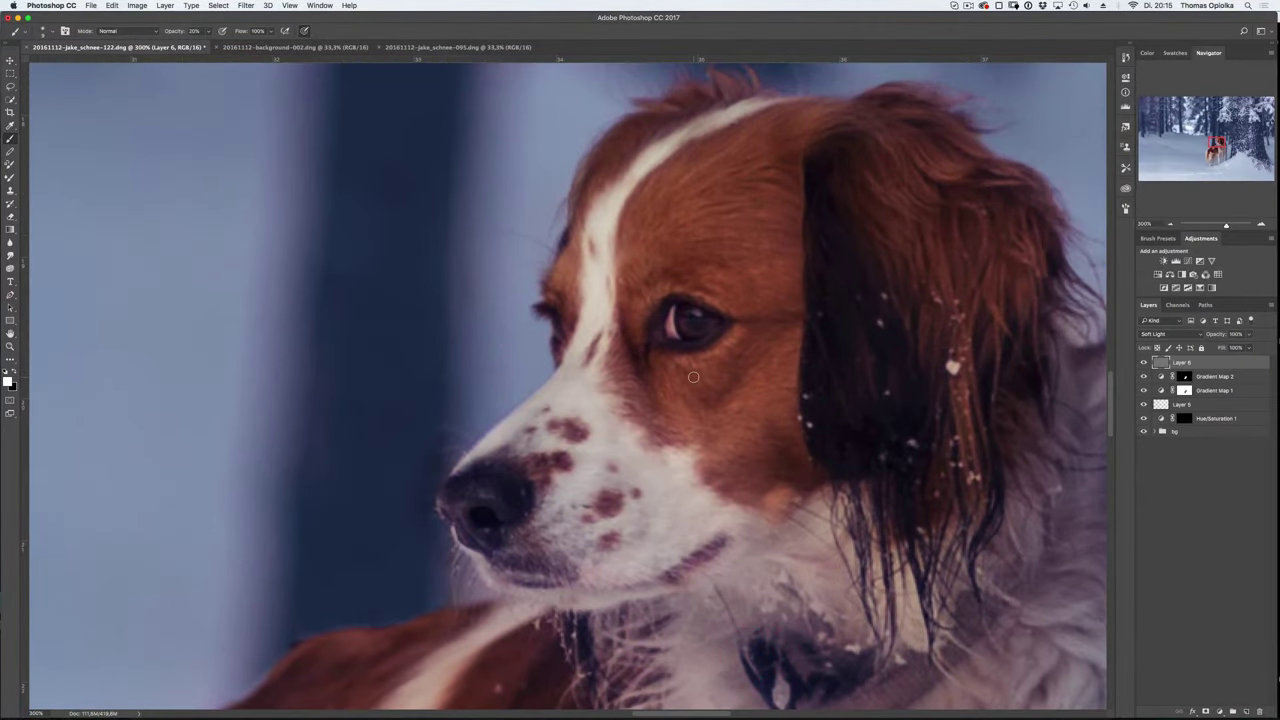
{"action": "key", "text": "3"}
{"action": "key", "text": "bracketleft"}
- Paint white over the eye's catchlight and the forehead fur above it
{"action": "left_click_drag", "start_coordinate": [668, 318], "coordinate": [700, 345]}
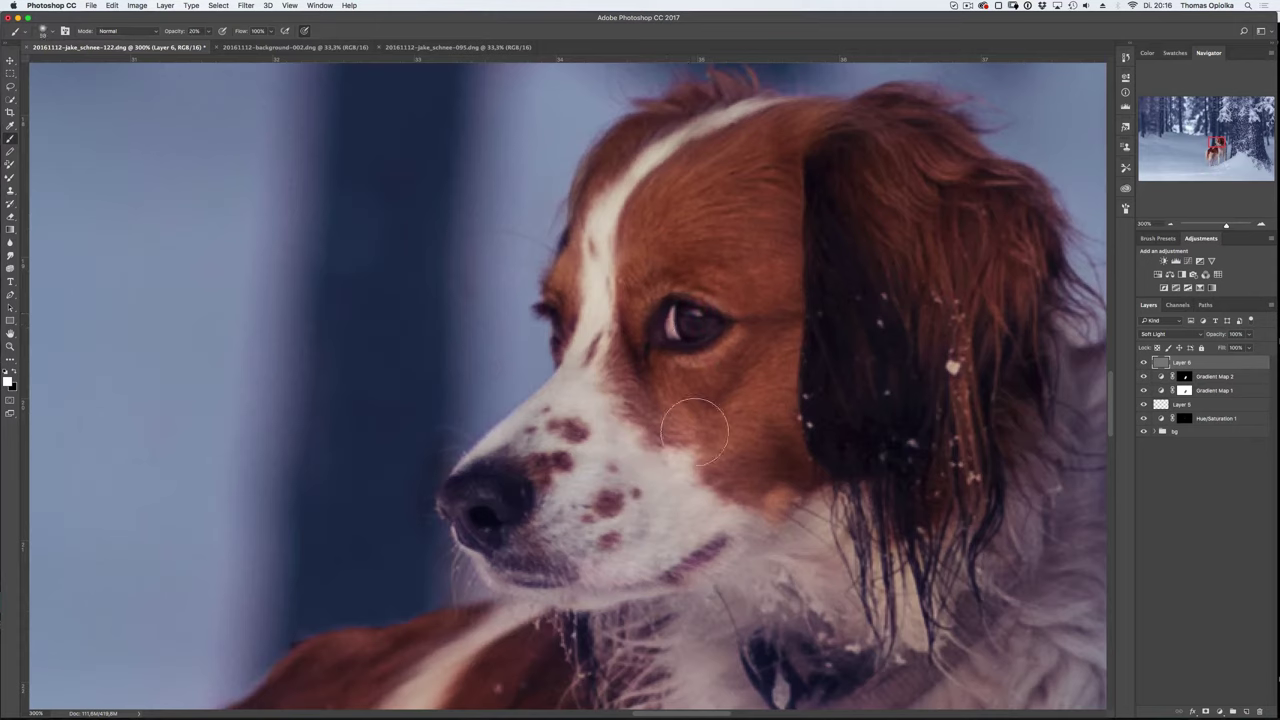
{"action": "left_click_drag", "start_coordinate": [640, 250], "coordinate": [750, 165]}
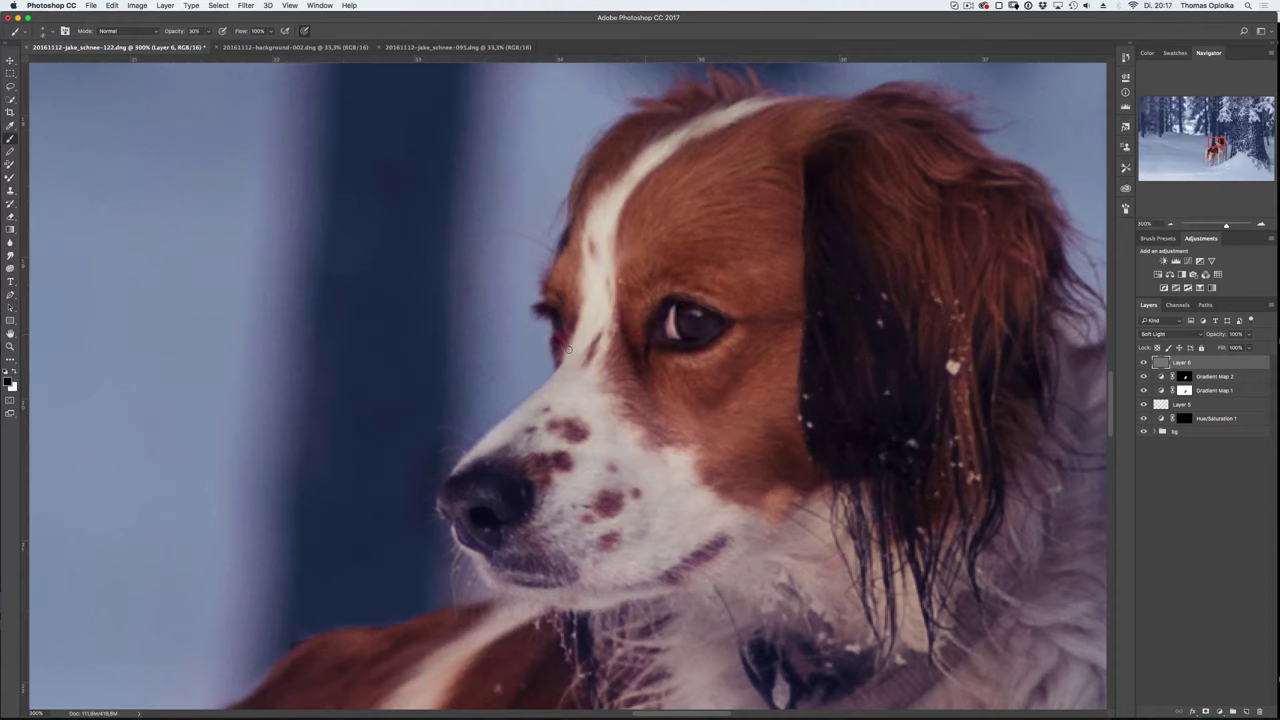
{"action": "scroll", "coordinate": [633, 472], "scroll_direction": "down", "scroll_amount": 3}
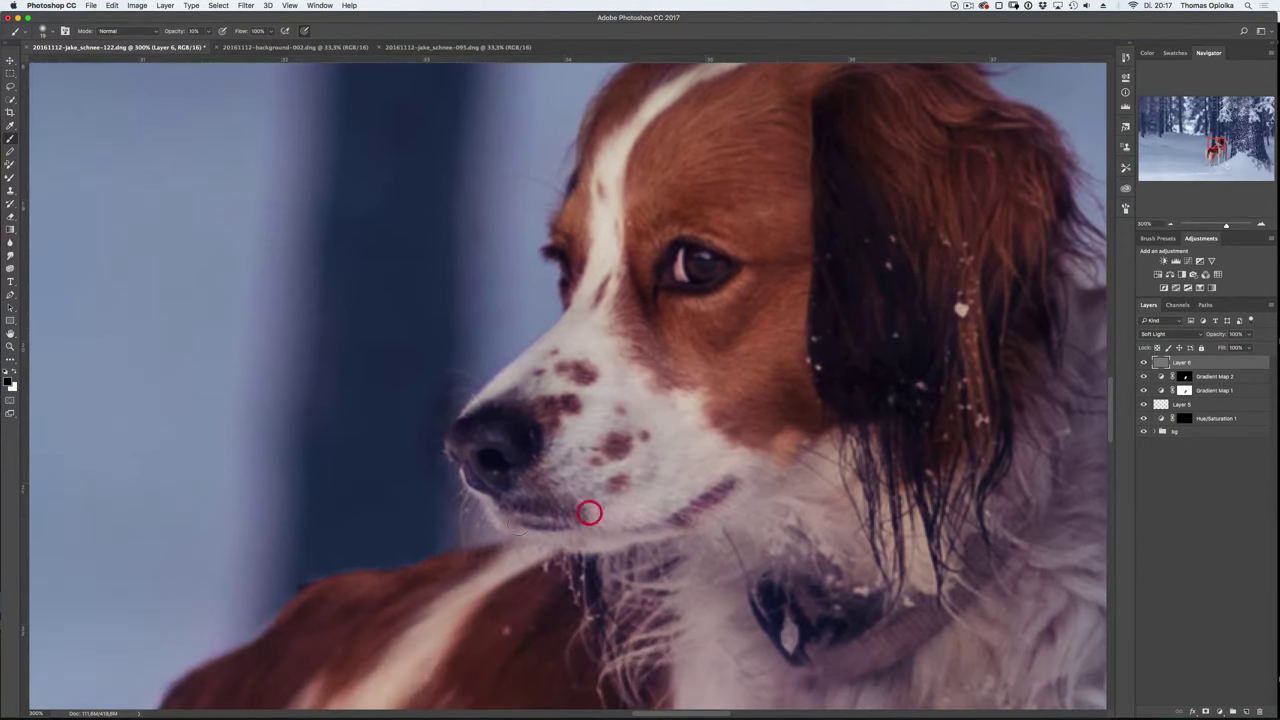
{"action": "scroll", "coordinate": [783, 285], "scroll_direction": "up", "scroll_amount": 5}
{"action": "scroll", "coordinate": [783, 285], "scroll_direction": "right", "scroll_amount": 5}
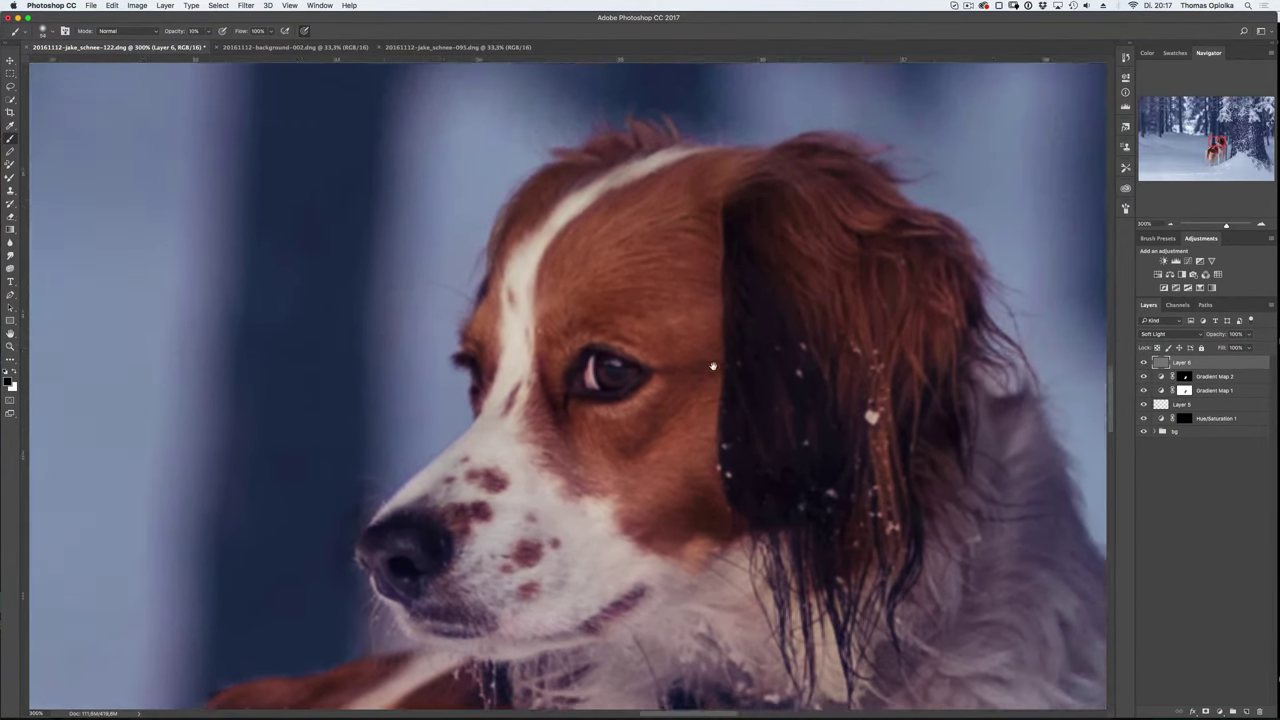
{"action": "scroll", "coordinate": [750, 350], "scroll_direction": "up", "scroll_amount": 2}
{"action": "scroll", "coordinate": [720, 455], "scroll_direction": "down", "scroll_amount": 8}
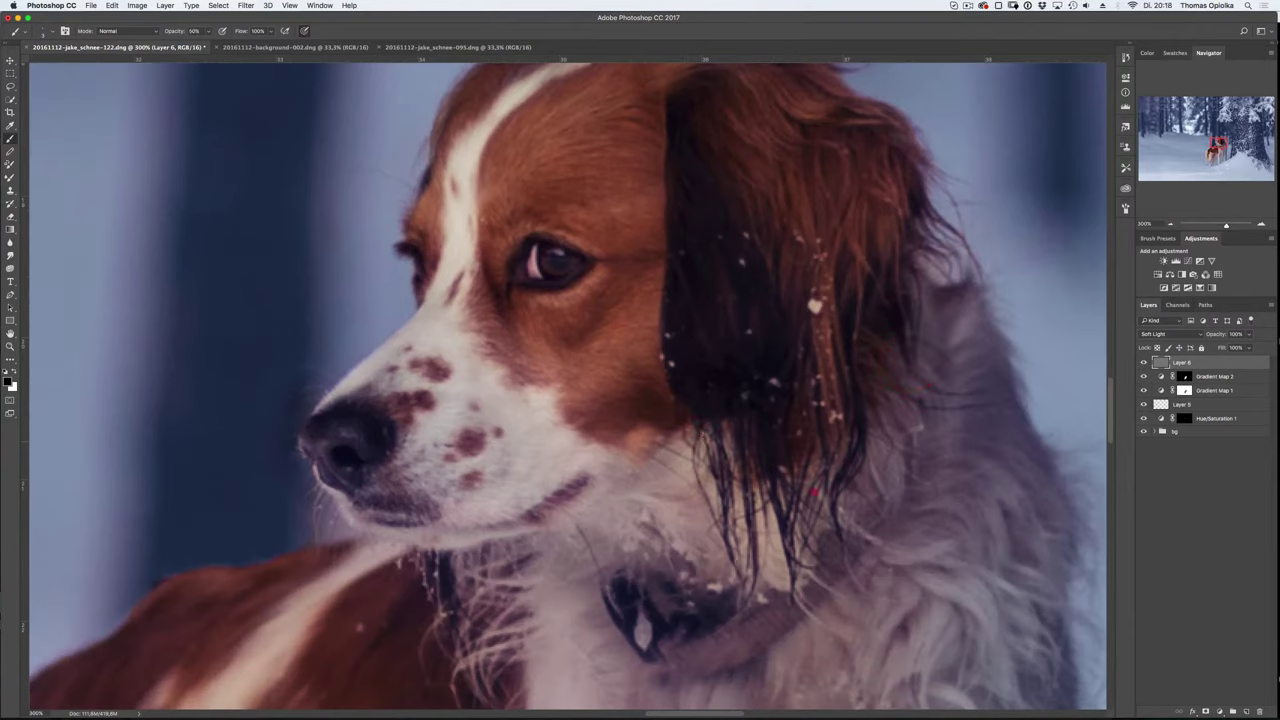
{"action": "scroll", "coordinate": [510, 427], "scroll_direction": "down", "scroll_amount": 5}
{"action": "scroll", "coordinate": [510, 427], "scroll_direction": "left", "scroll_amount": 2}
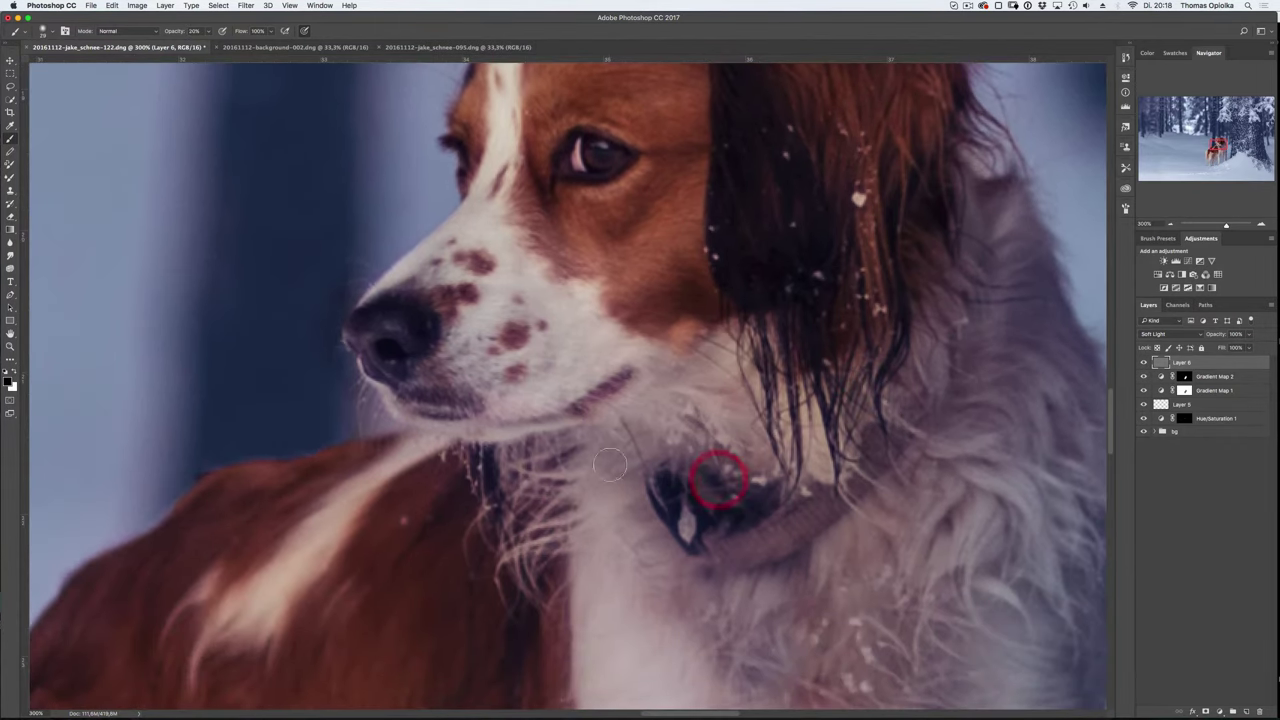
{"action": "scroll", "coordinate": [809, 500], "scroll_direction": "up", "scroll_amount": 10}
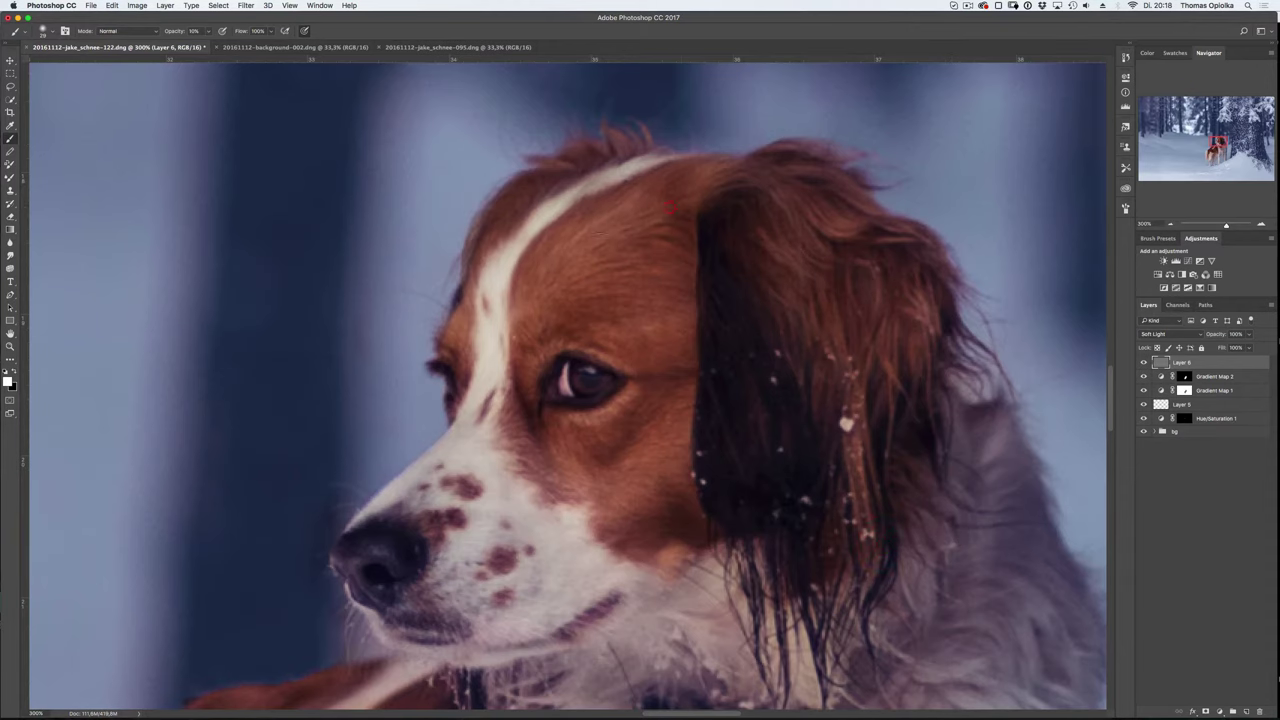
- Zoom out to the whole dog and lighten the chest fur below its head
{"action": "scroll", "coordinate": [580, 158], "scroll_direction": "down", "scroll_amount": 5}
{"action": "scroll", "coordinate": [580, 158], "scroll_direction": "right", "scroll_amount": 7}
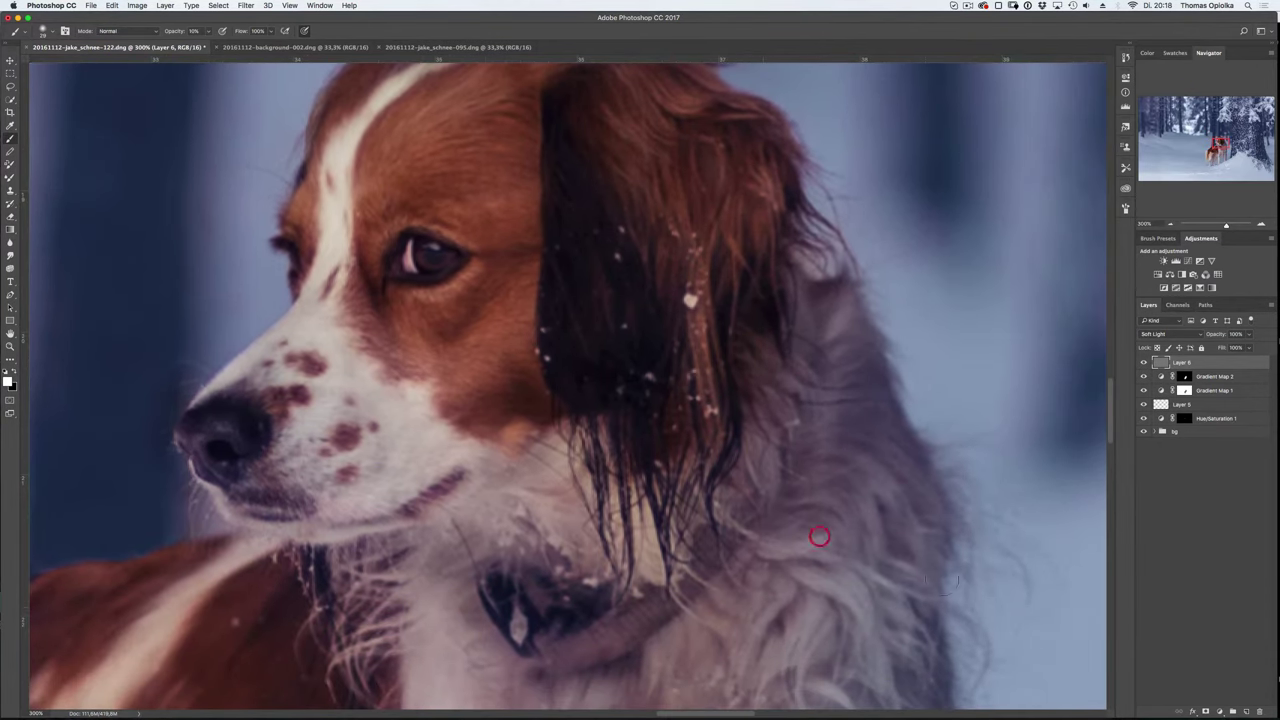
{"action": "scroll", "coordinate": [790, 505], "scroll_direction": "down", "scroll_amount": 7}
{"action": "scroll", "coordinate": [790, 505], "scroll_direction": "right", "scroll_amount": 4}
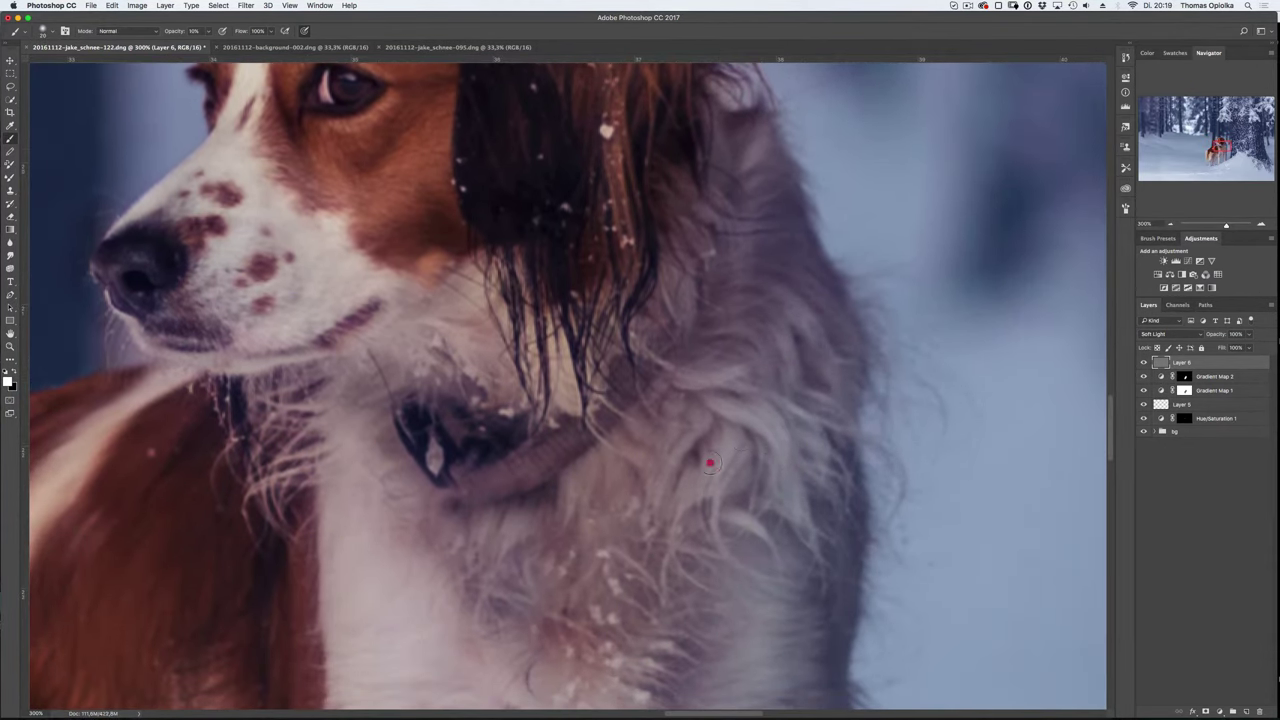
{"action": "scroll", "coordinate": [674, 374], "scroll_direction": "down", "scroll_amount": 3}
{"action": "scroll", "coordinate": [674, 374], "scroll_direction": "right", "scroll_amount": 1}
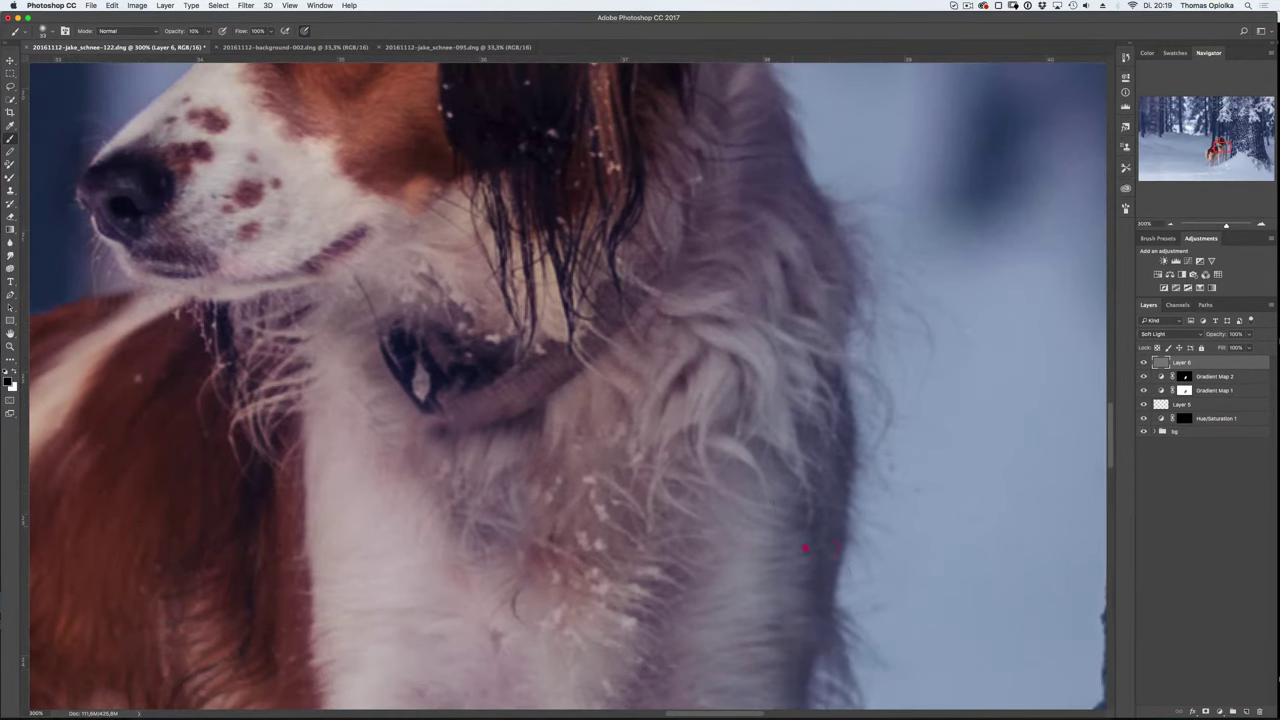
{"action": "scroll", "coordinate": [806, 548], "scroll_direction": "down", "scroll_amount": 10}
{"action": "scroll", "coordinate": [806, 548], "scroll_direction": "left", "scroll_amount": 2}
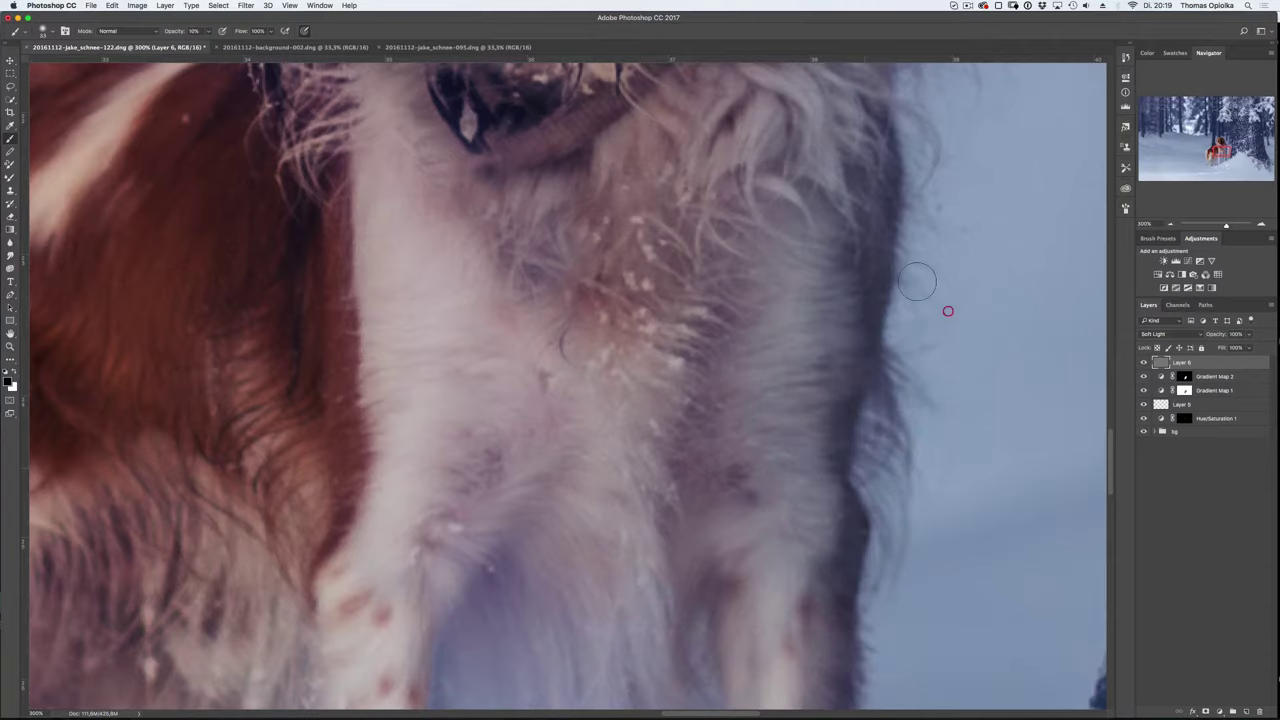
{"action": "scroll", "coordinate": [946, 309], "scroll_direction": "down", "scroll_amount": 8}
{"action": "scroll", "coordinate": [809, 417], "scroll_direction": "up", "scroll_amount": 9}
{"action": "scroll", "coordinate": [849, 438], "scroll_direction": "down", "scroll_amount": 10}
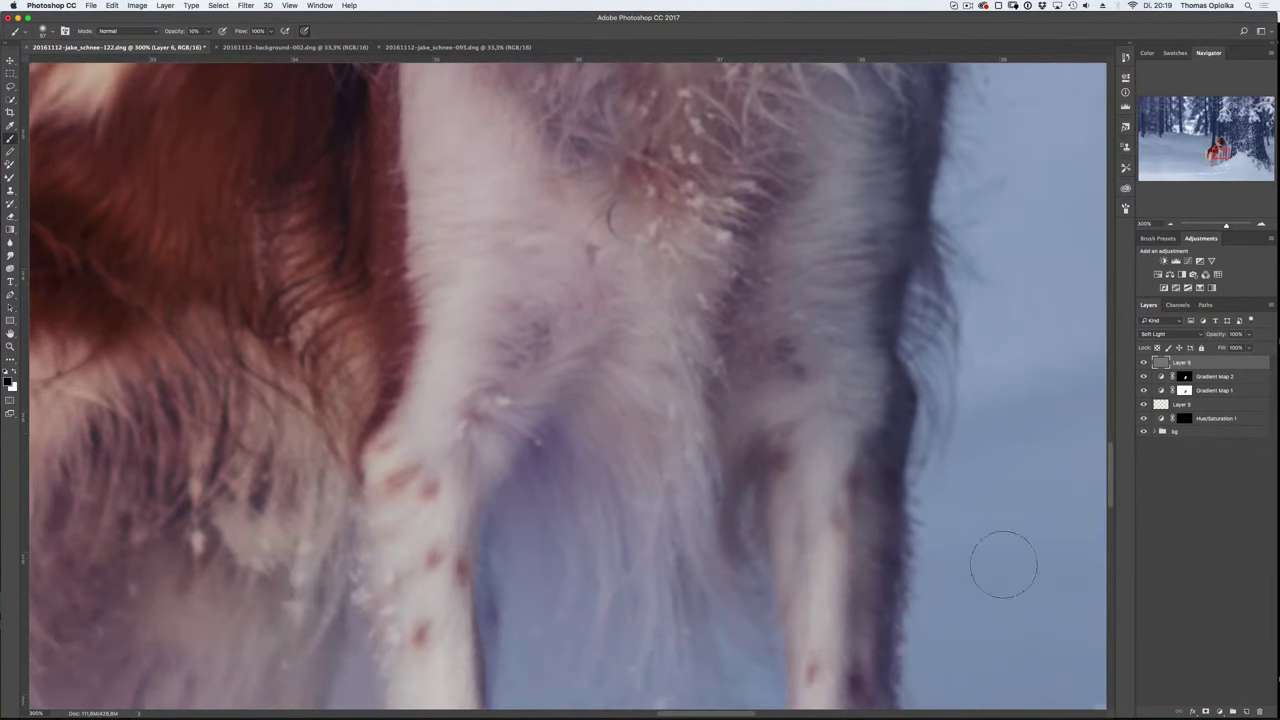
{"action": "scroll", "coordinate": [997, 563], "scroll_direction": "down", "scroll_amount": 5}
{"action": "key", "text": "super+1"}
{"action": "scroll", "coordinate": [946, 521], "scroll_direction": "up", "scroll_amount": 5}
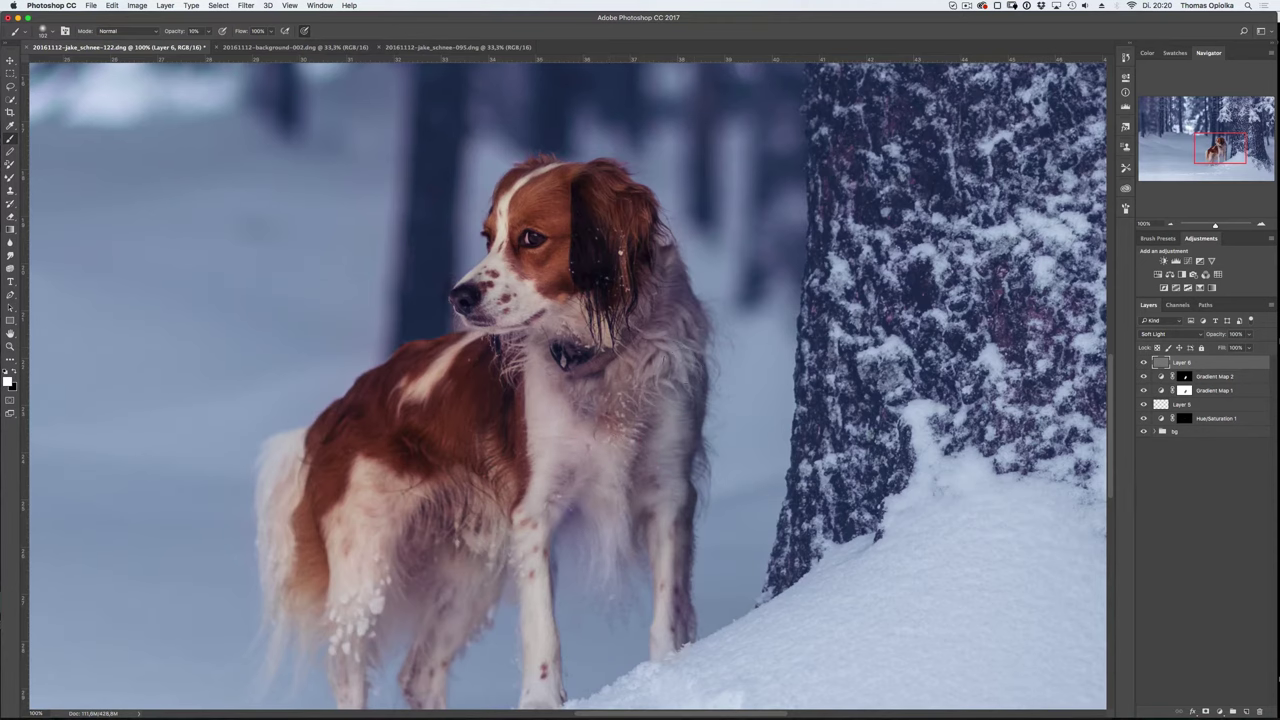
{"action": "scroll", "coordinate": [672, 152], "scroll_direction": "down", "scroll_amount": 3}
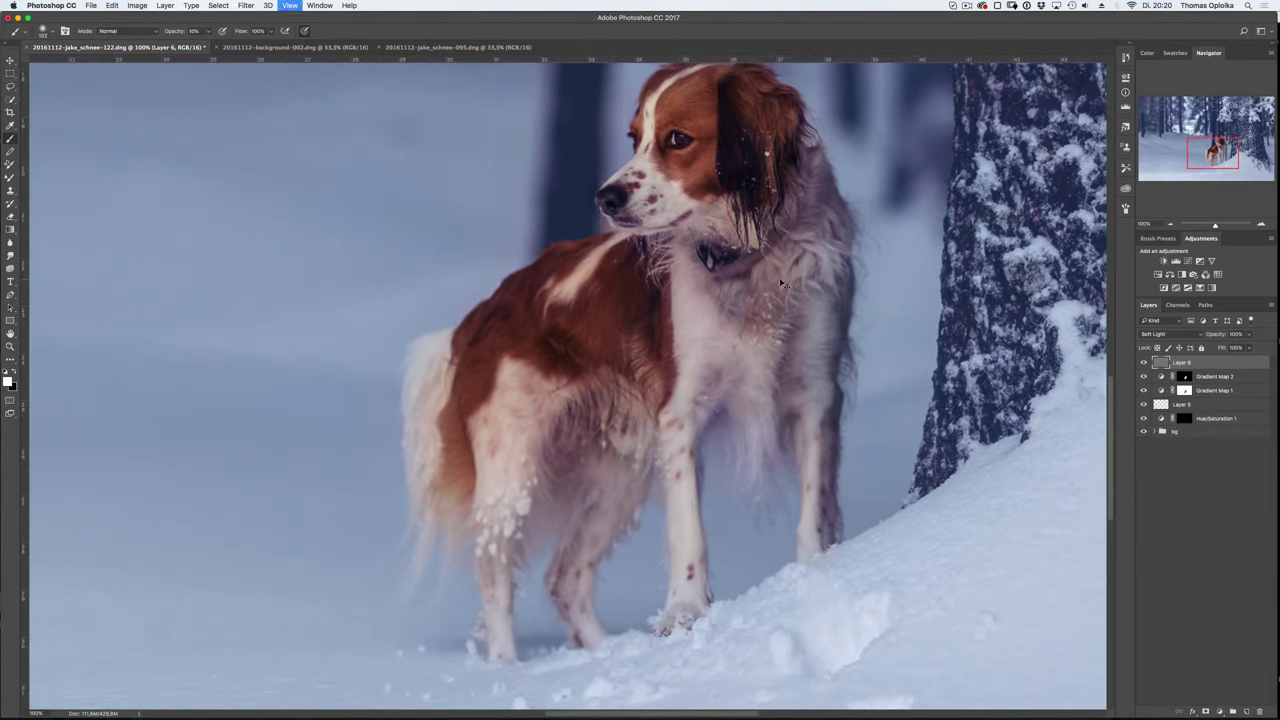
{"action": "scroll", "coordinate": [711, 385], "scroll_direction": "up", "scroll_amount": 5}
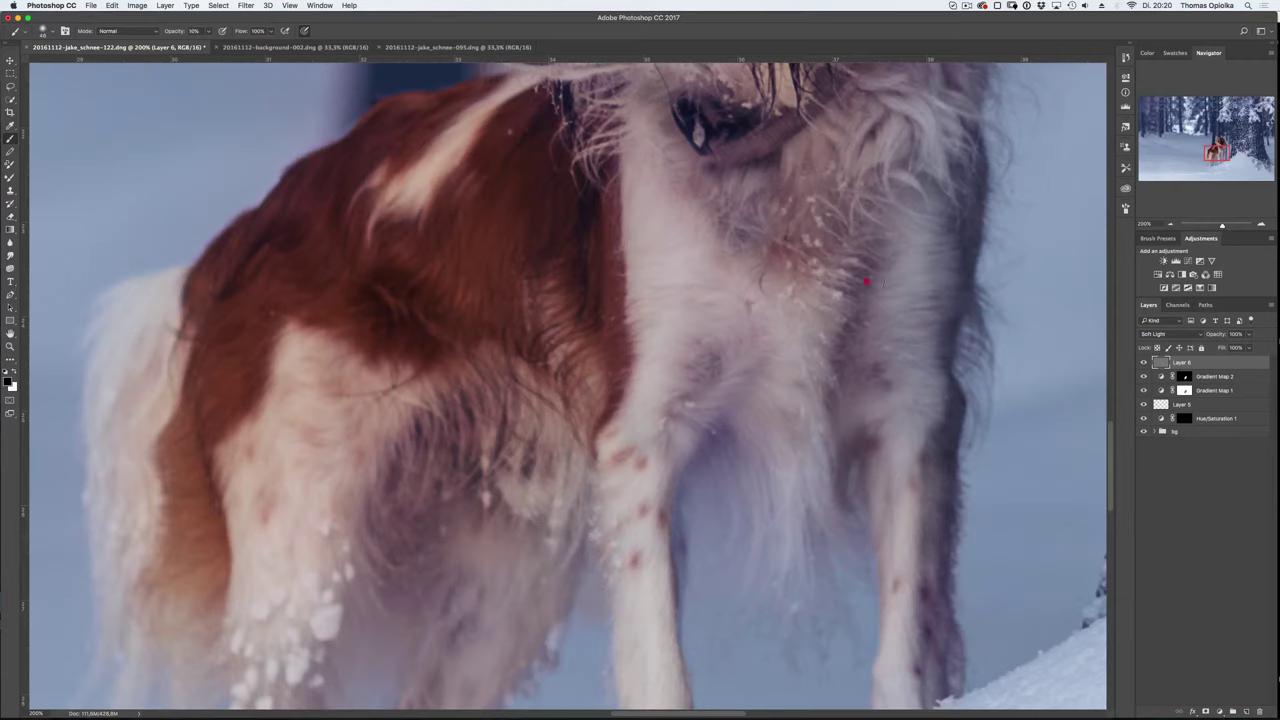
{"action": "left_click_drag", "start_coordinate": [783, 195], "coordinate": [781, 235]}
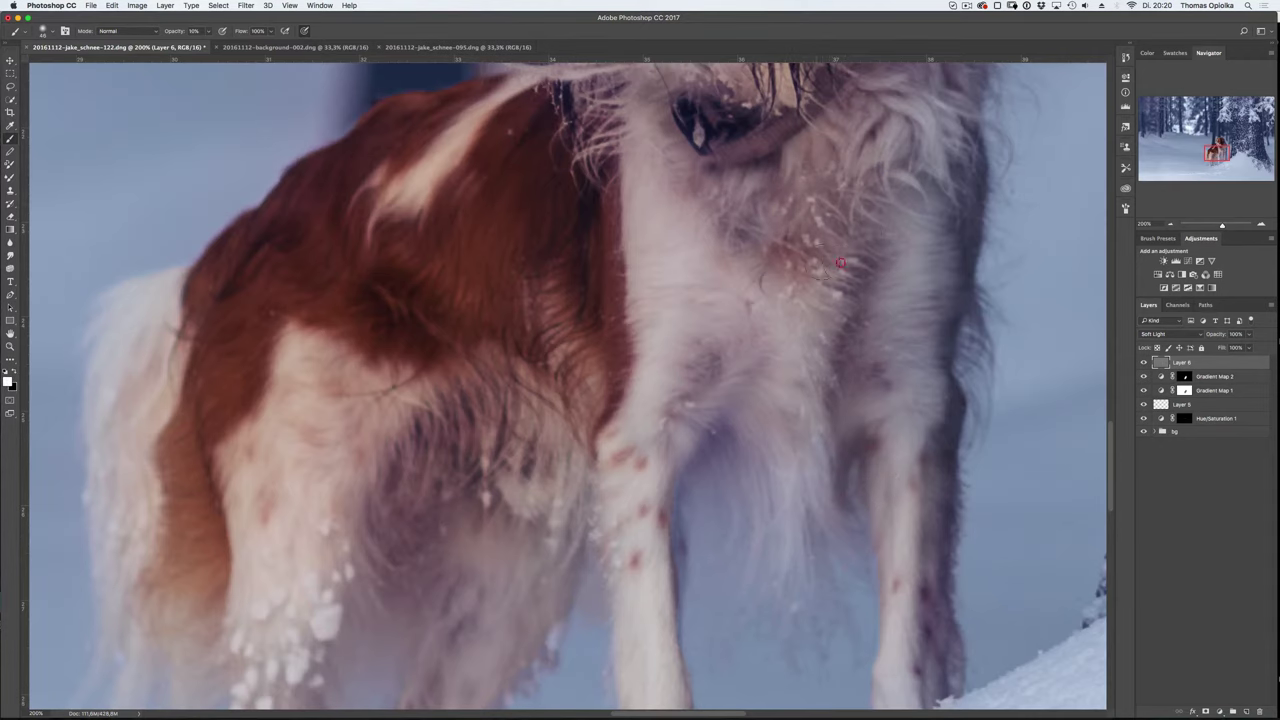
- Move down the dog and faintly paint near its paws
{"action": "scroll", "coordinate": [840, 263], "scroll_direction": "up", "scroll_amount": 5}
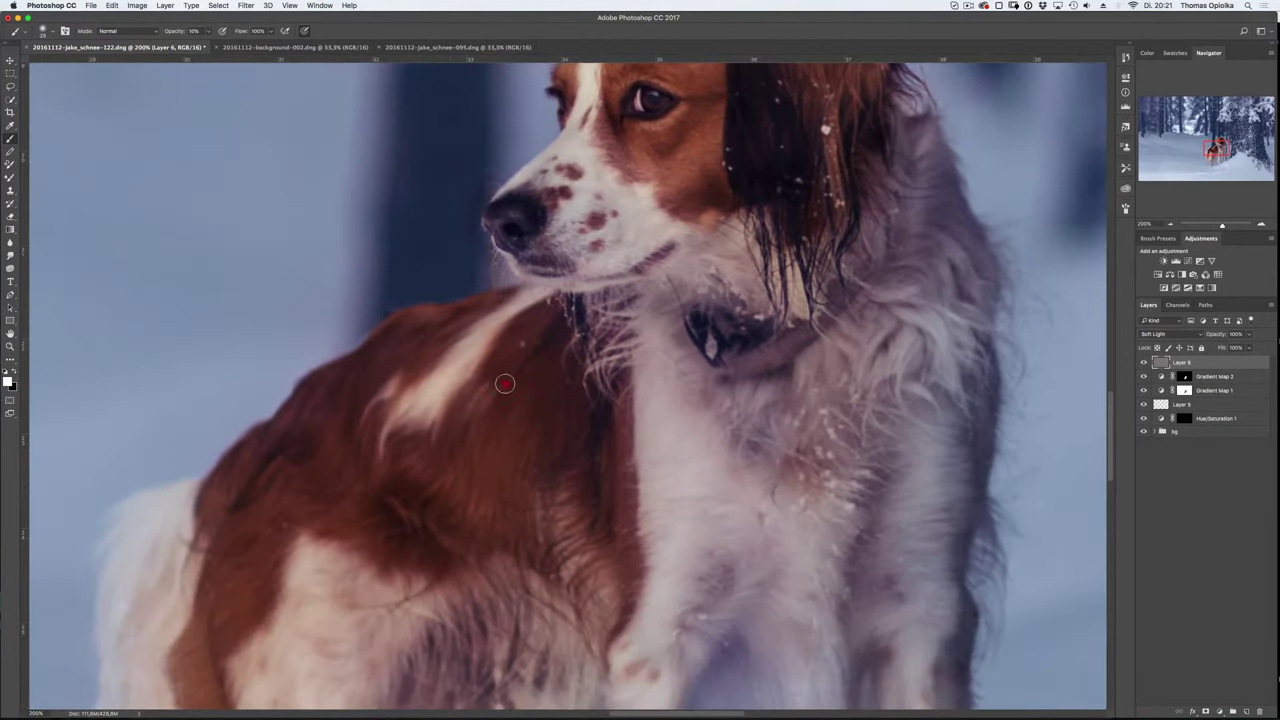
{"action": "scroll", "coordinate": [505, 384], "scroll_direction": "down", "scroll_amount": 3}
{"action": "scroll", "coordinate": [505, 384], "scroll_direction": "left", "scroll_amount": 4}
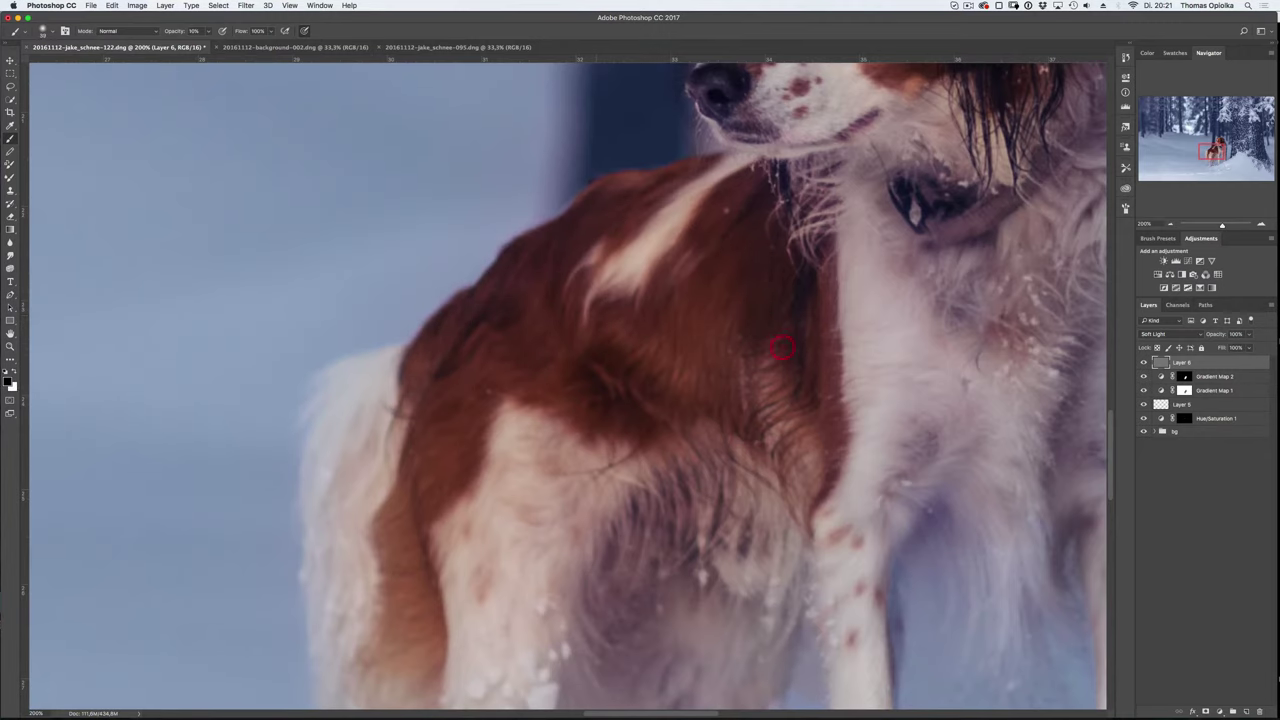
{"action": "scroll", "coordinate": [756, 534], "scroll_direction": "down", "scroll_amount": 3}
{"action": "scroll", "coordinate": [700, 450], "scroll_direction": "down", "scroll_amount": 5}
{"action": "scroll", "coordinate": [700, 420], "scroll_direction": "down", "scroll_amount": 5}
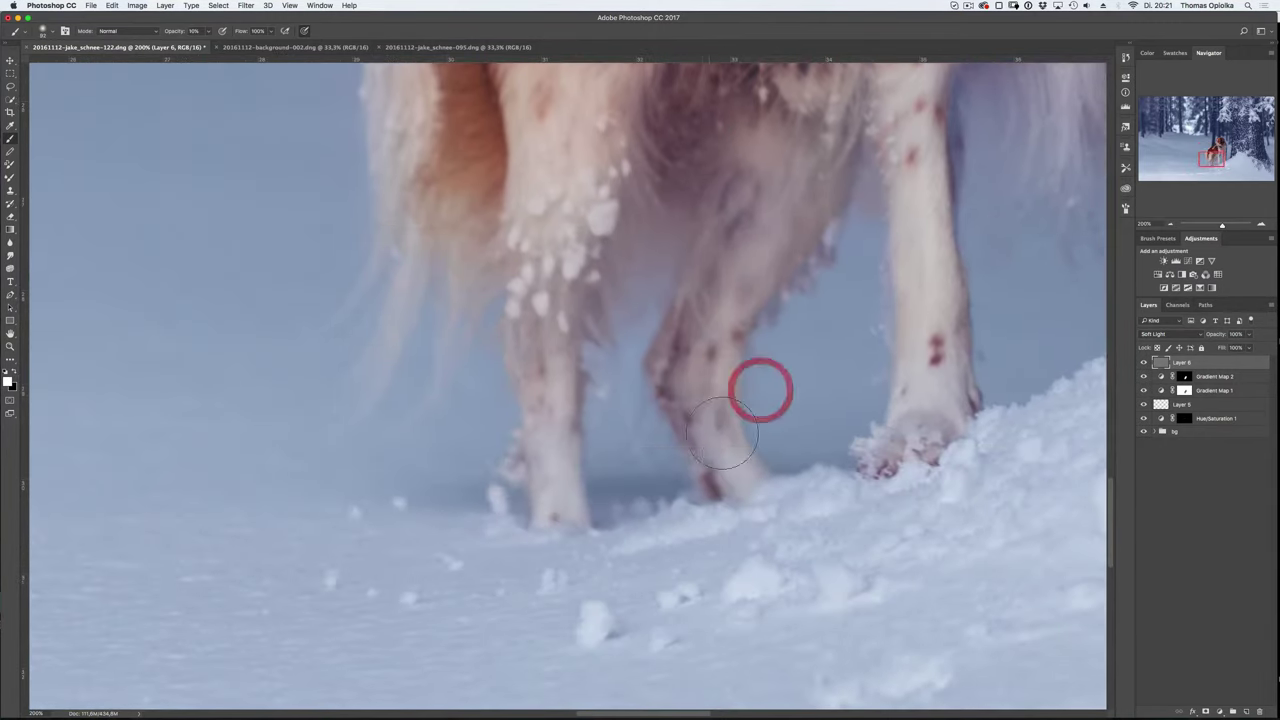
{"action": "scroll", "coordinate": [605, 388], "scroll_direction": "up", "scroll_amount": 3}
{"action": "scroll", "coordinate": [605, 388], "scroll_direction": "down", "scroll_amount": 2}
{"action": "scroll", "coordinate": [560, 380], "scroll_direction": "down", "scroll_amount": 2}
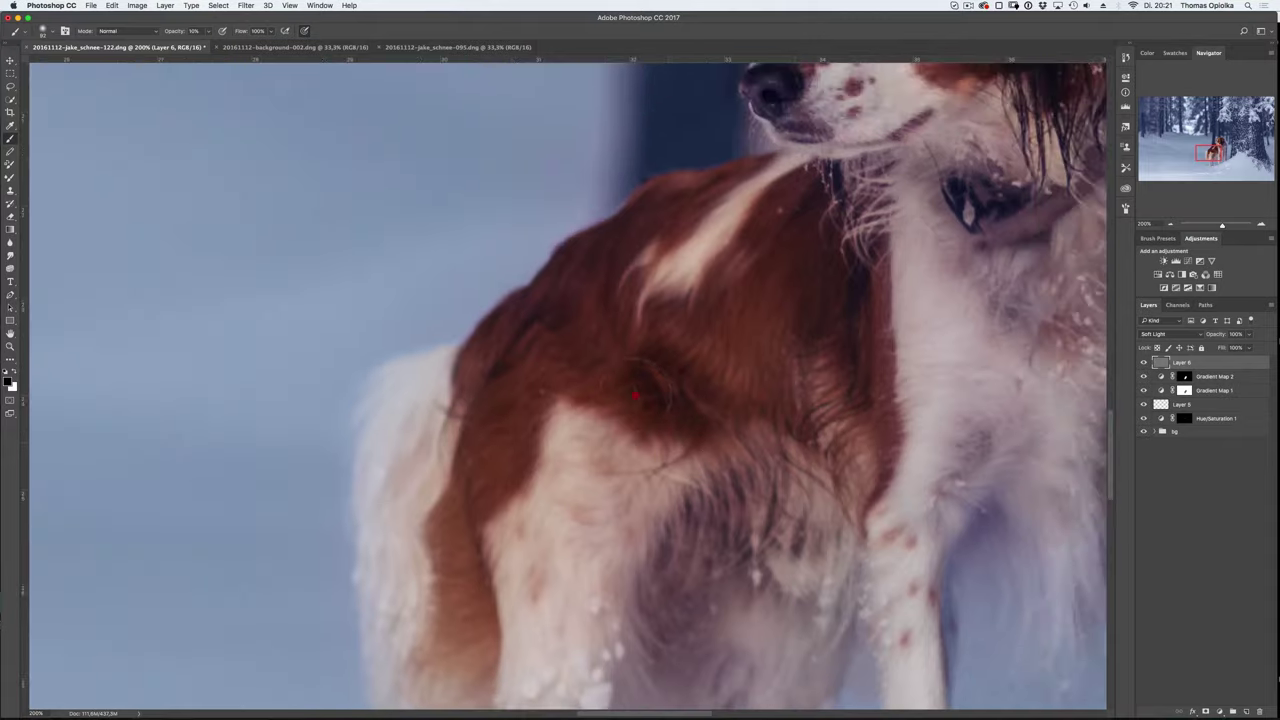
{"action": "scroll", "coordinate": [655, 320], "scroll_direction": "down", "scroll_amount": 1}
{"action": "scroll", "coordinate": [655, 320], "scroll_direction": "down", "scroll_amount": 1}
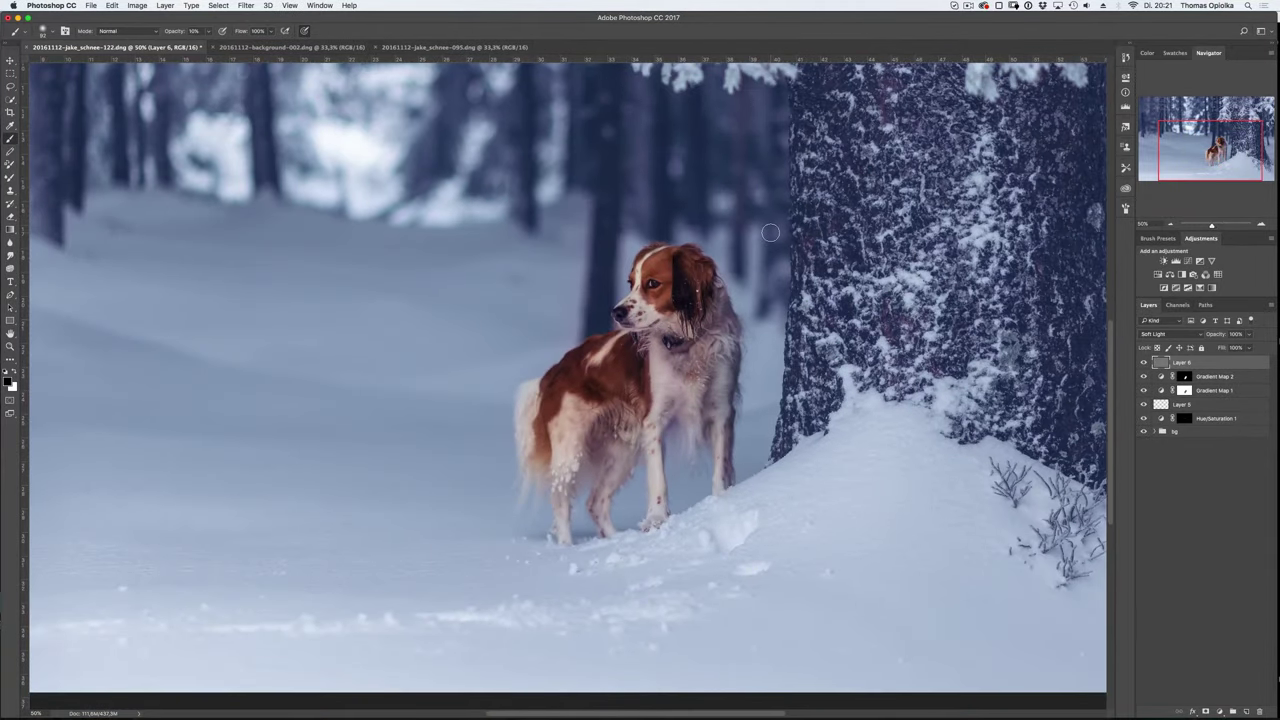
{"action": "scroll", "coordinate": [770, 232], "scroll_direction": "down", "scroll_amount": 1}
{"action": "left_click_drag", "start_coordinate": [593, 584], "coordinate": [597, 573]}
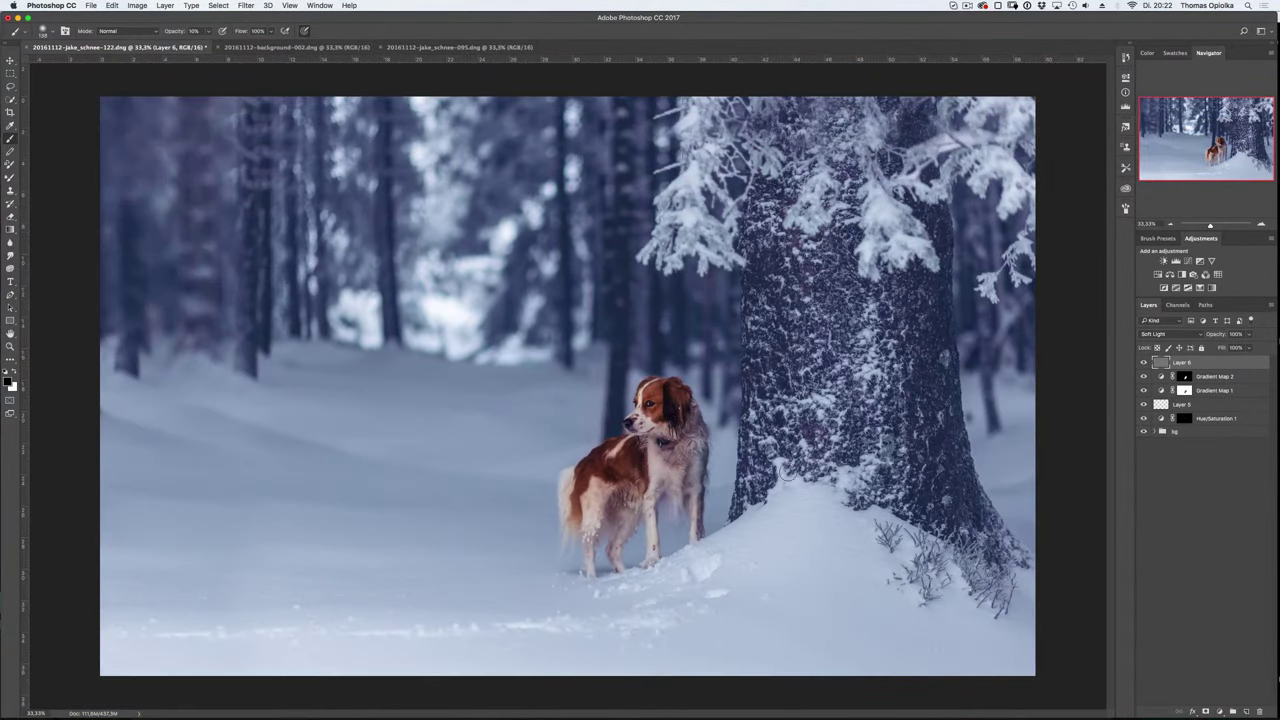
- Darken the tree trunk and the snow at its base, redoing the first strokes
{"action": "left_click_drag", "start_coordinate": [785, 472], "coordinate": [718, 516]}
{"action": "mouse_move", "coordinate": [790, 295]}
{"action": "left_mouse_down"}
{"action": "mouse_move", "coordinate": [783, 143]}
{"action": "mouse_move", "coordinate": [862, 416]}
{"action": "left_mouse_up"}
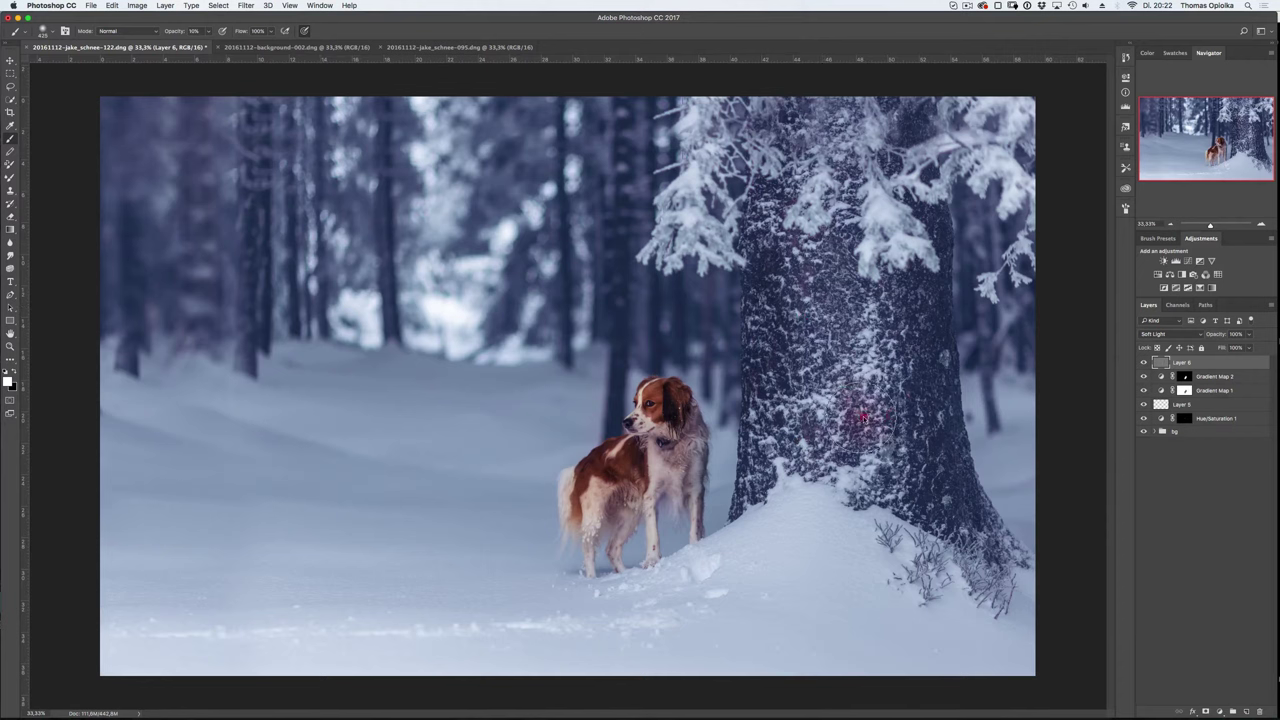
{"action": "left_click_drag", "start_coordinate": [749, 409], "coordinate": [900, 300]}
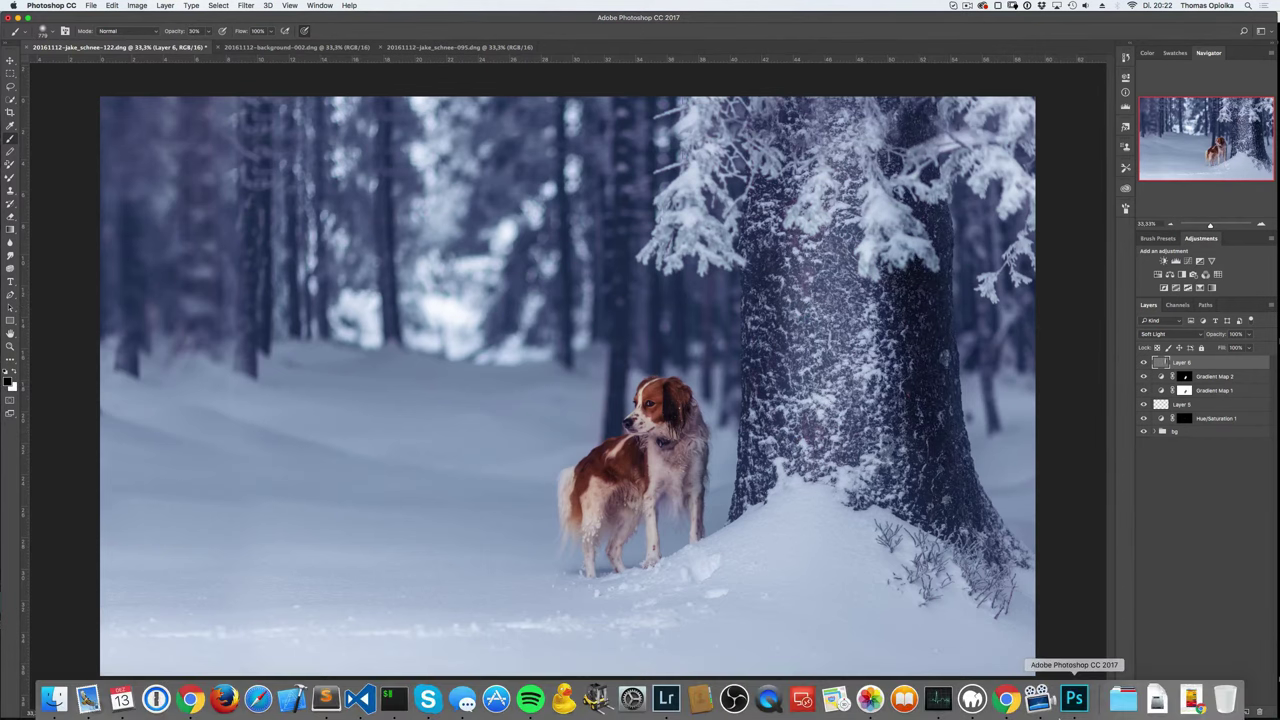
{"action": "left_click", "coordinate": [960, 612]}
{"action": "left_click_drag", "start_coordinate": [960, 612], "coordinate": [990, 565]}
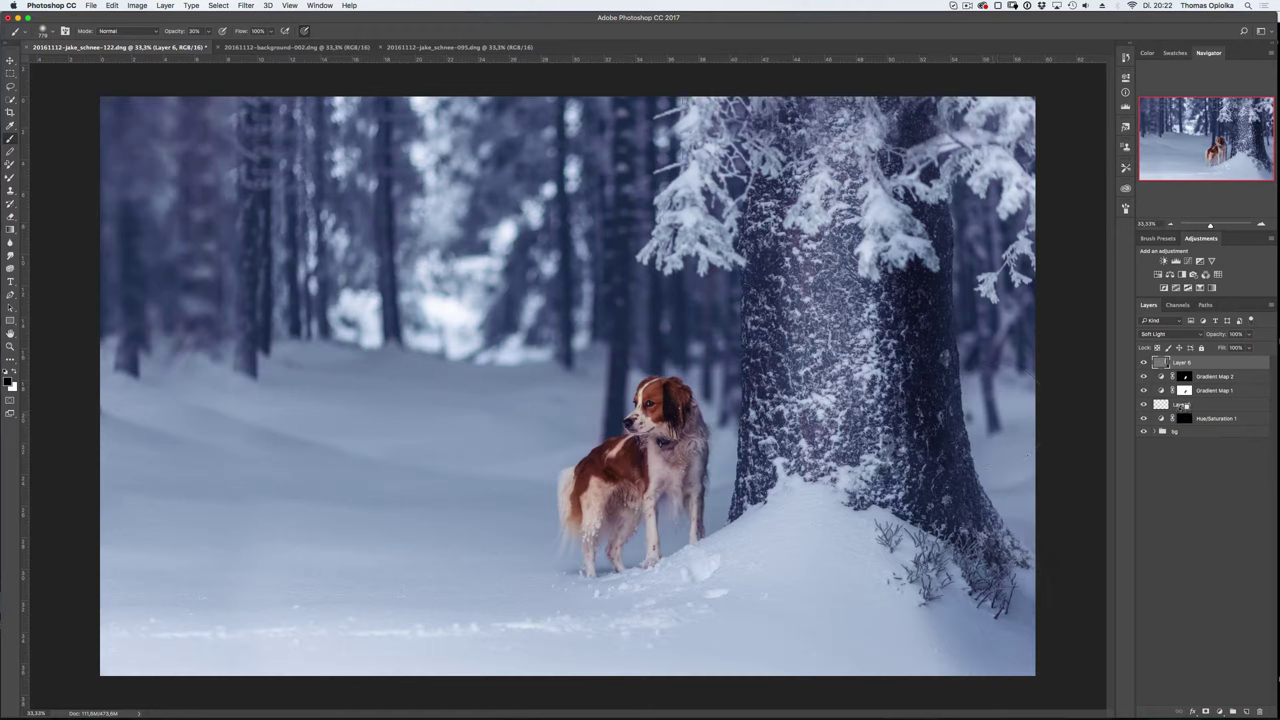
{"action": "key", "text": "ctrl+alt+z"}
{"action": "key", "text": "ctrl+alt+z"}
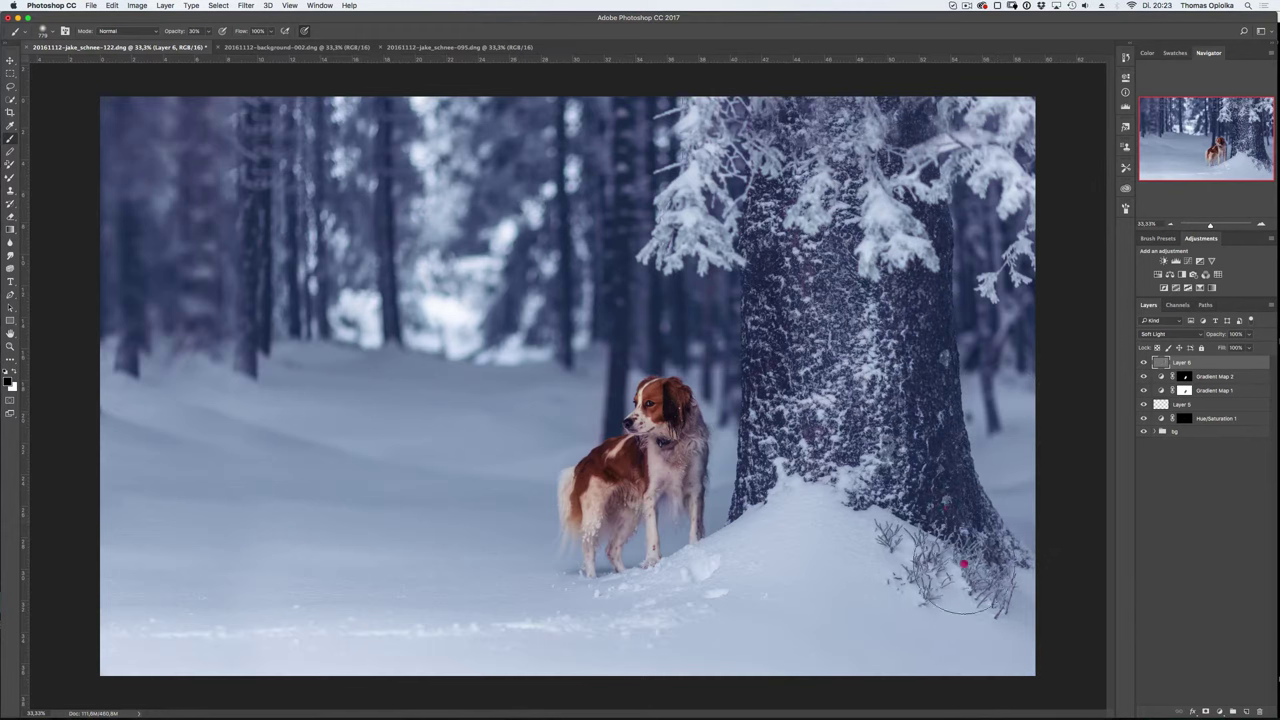
{"action": "left_click_drag", "start_coordinate": [985, 605], "coordinate": [960, 420]}
{"action": "left_click_drag", "start_coordinate": [911, 307], "coordinate": [920, 470]}
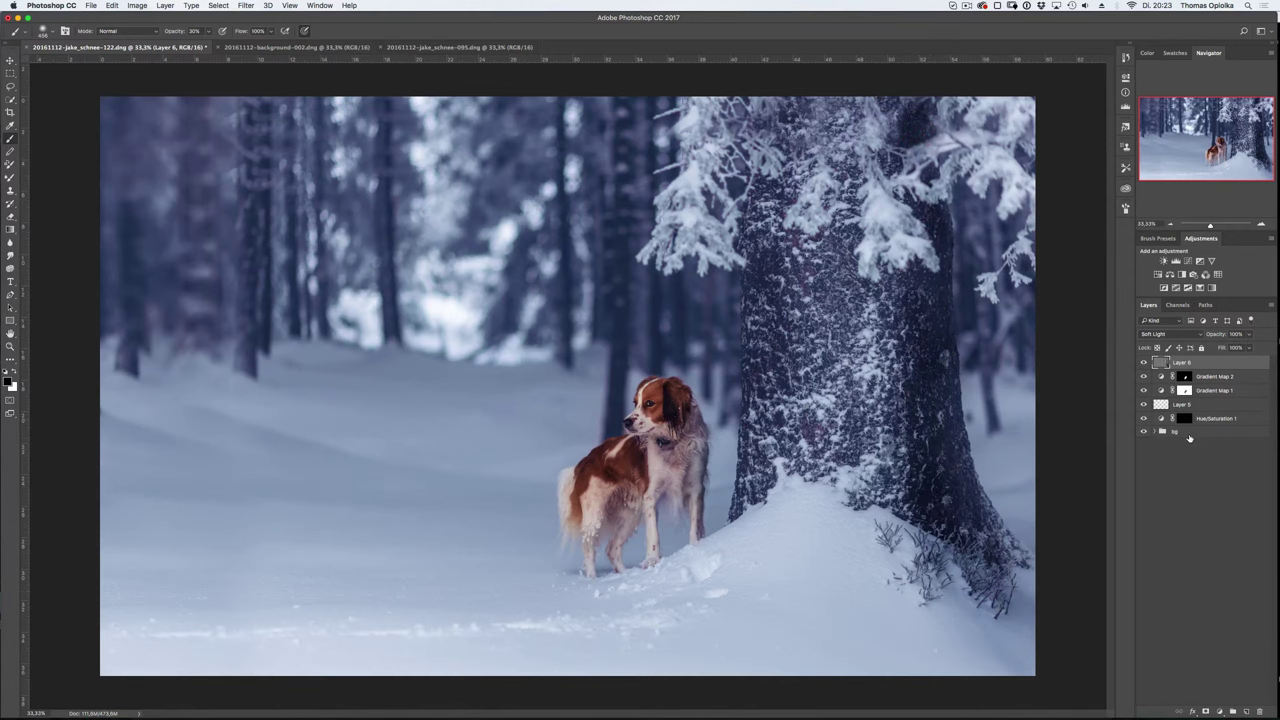
- Add a Blue 1 gradient map masked to the dog at 13% opacity
{"action": "left_click", "coordinate": [1211, 287]}
{"action": "left_click", "coordinate": [1000, 108]}
{"action": "left_click", "coordinate": [881, 421]}
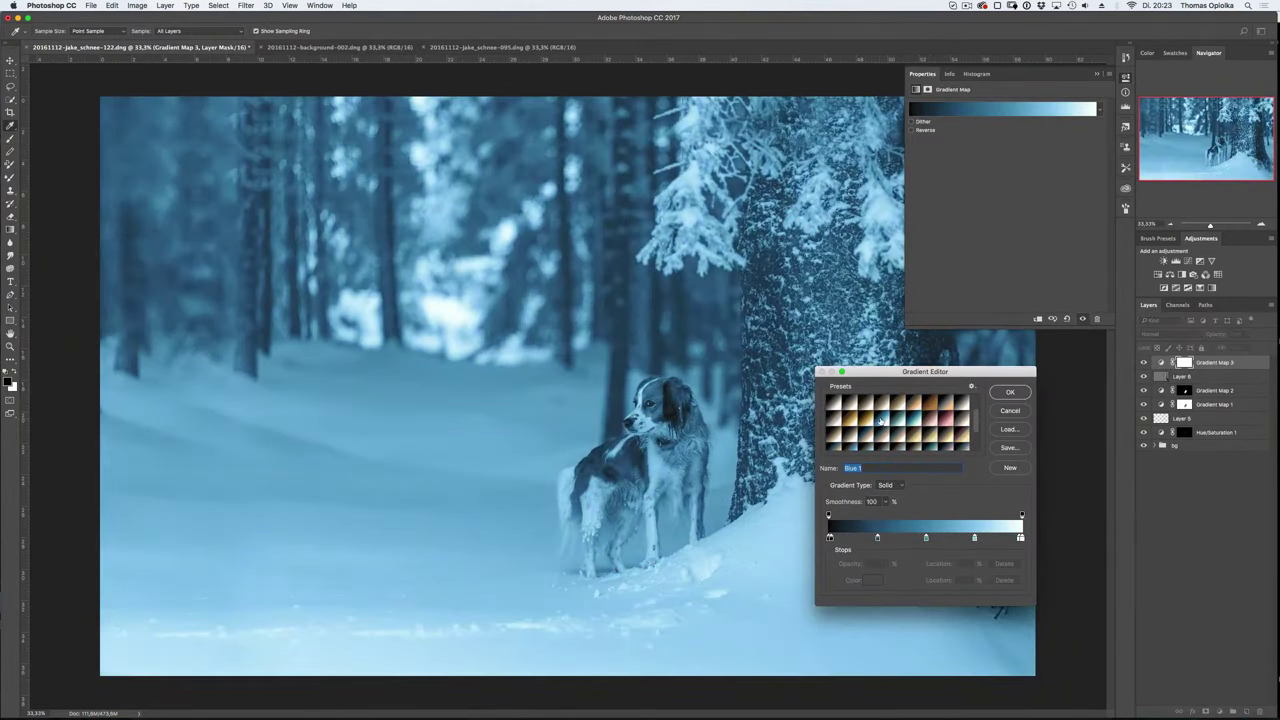
{"action": "left_click", "coordinate": [1010, 392]}
{"action": "key", "text": "Return"}
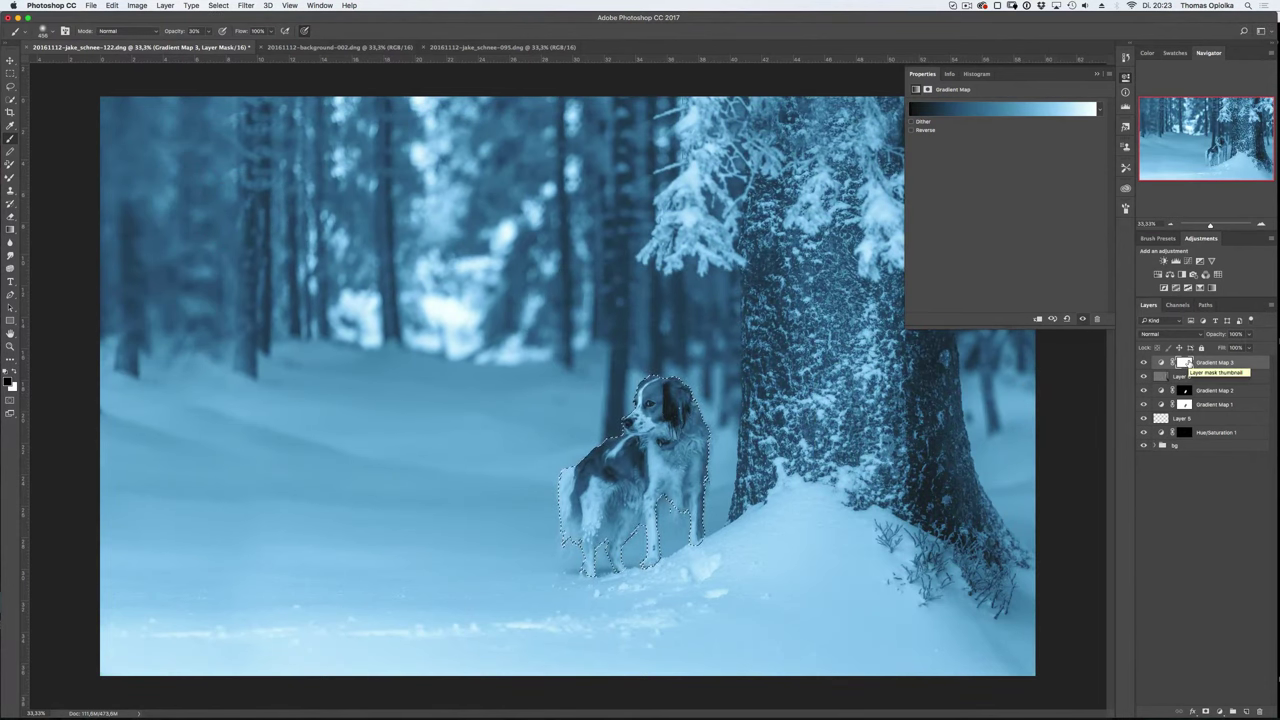
{"action": "key", "text": "BackSpace"}
{"action": "key", "text": "ctrl+d"}
{"action": "key", "text": "ctrl+i"}
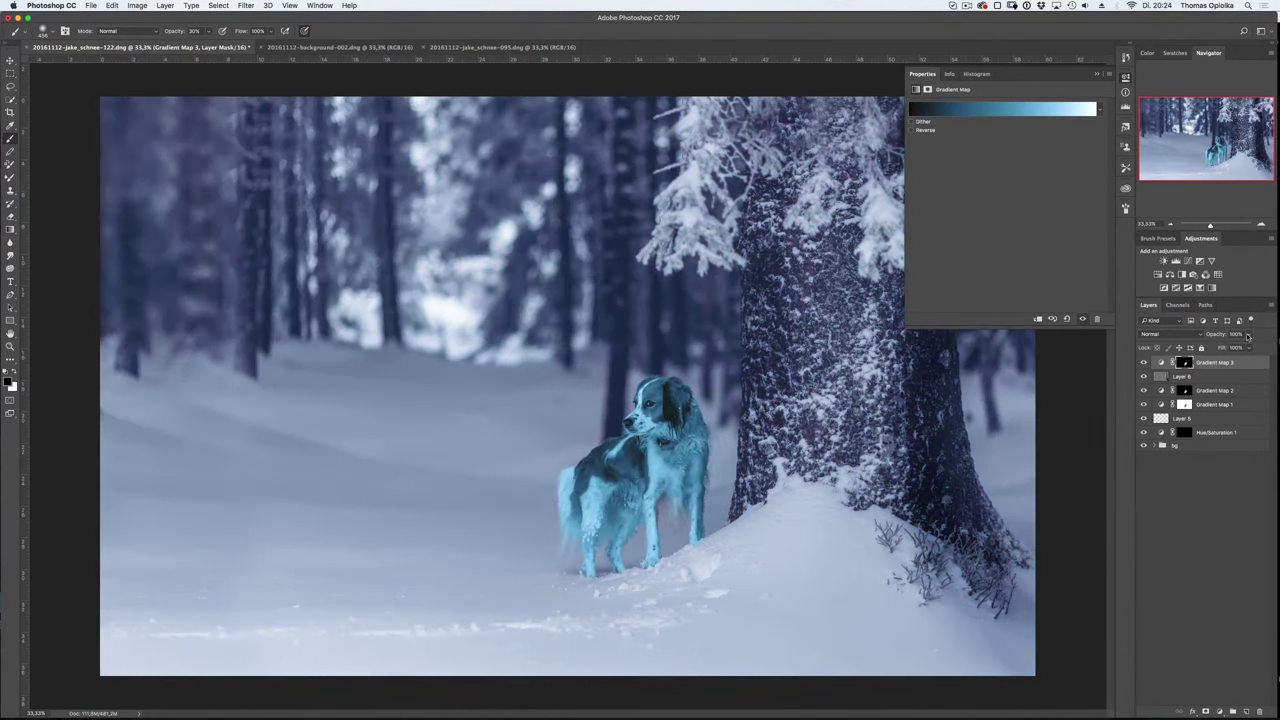
{"action": "left_click_drag", "start_coordinate": [1247, 336], "coordinate": [1208, 347]}
- On a new layer, paint a purple dot left of the dog and set it to Screen
{"action": "key", "text": "ctrl+shift+alt+n"}
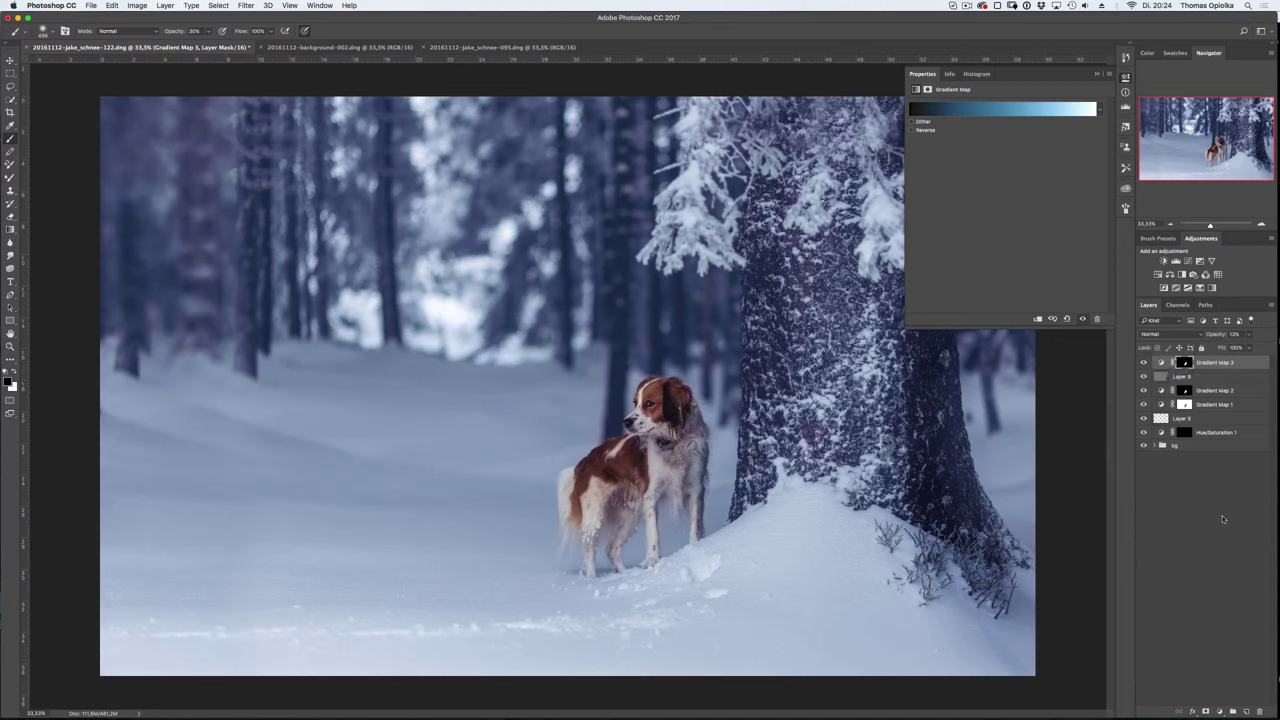
{"action": "key", "text": "ctrl+shift+alt+n"}
{"action": "key", "text": "i"}
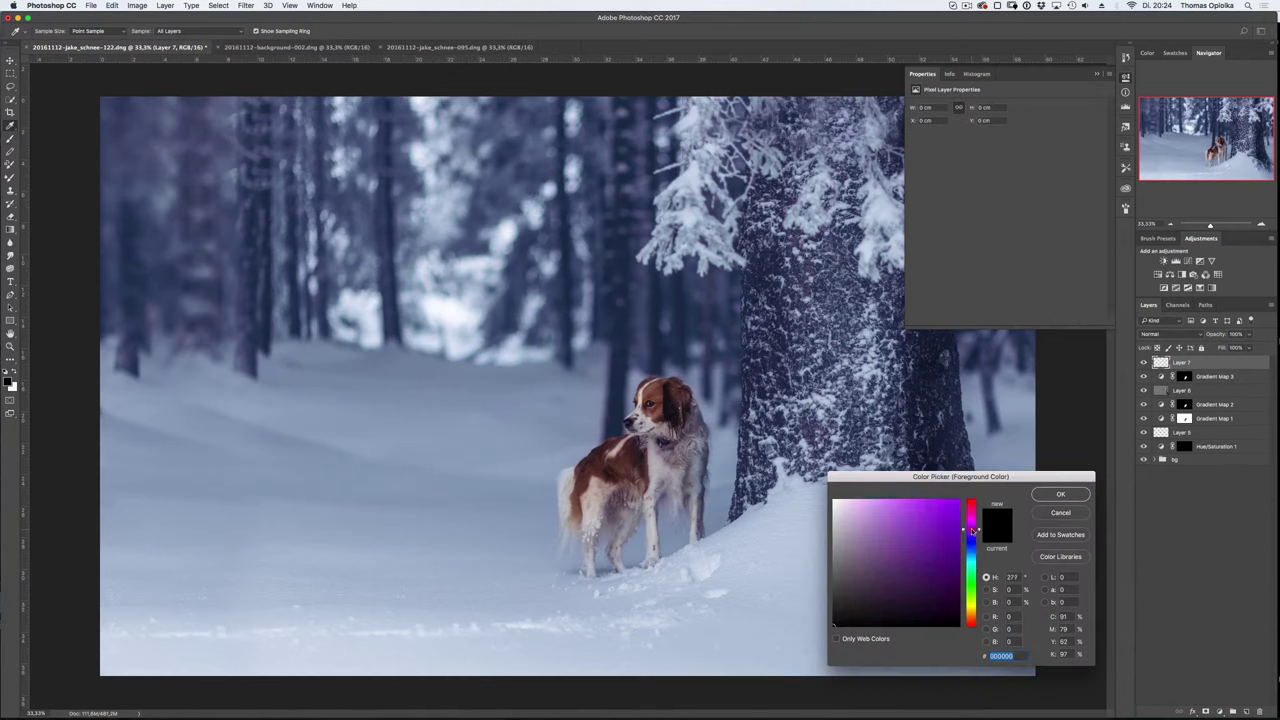
{"action": "left_click_drag", "start_coordinate": [972, 531], "coordinate": [971, 534]}
{"action": "key", "text": "Return"}
{"action": "key", "text": "b"}
{"action": "left_click", "coordinate": [370, 444]}
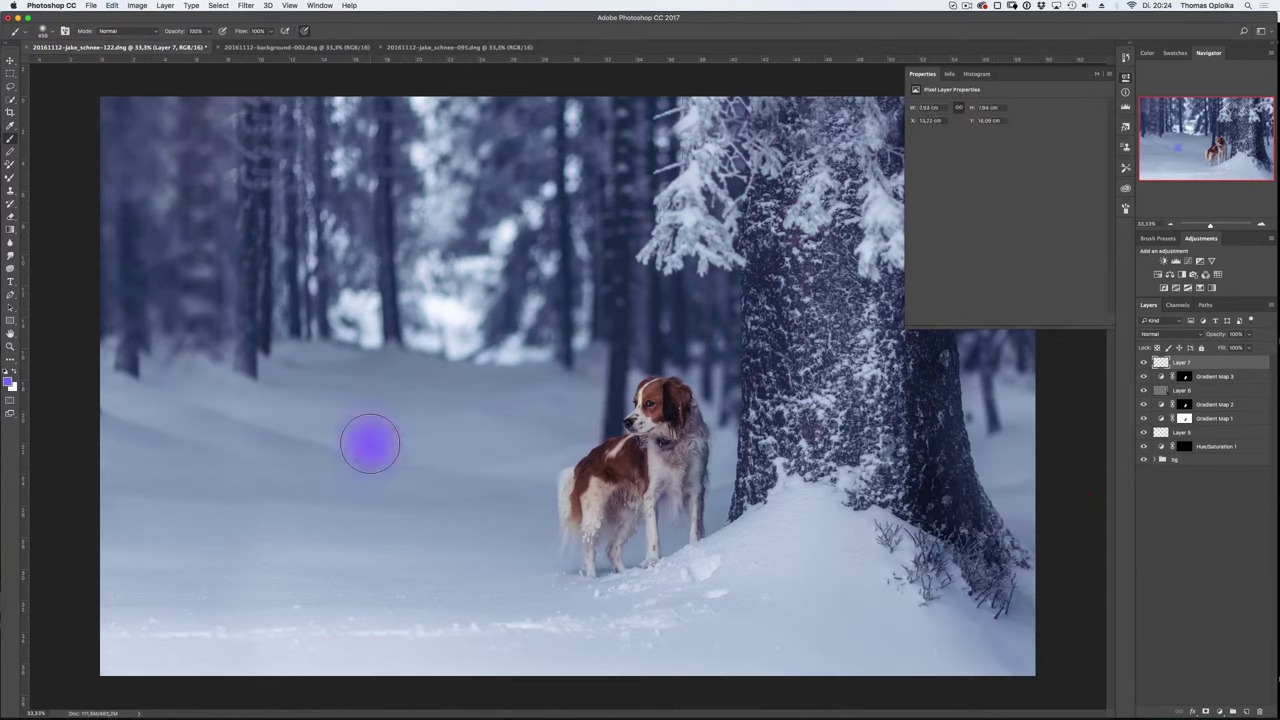
{"action": "left_click", "coordinate": [1170, 334]}
{"action": "left_click", "coordinate": [1170, 406]}
- Scale the purple dot into a huge glow over the image at 66% opacity
{"action": "key", "text": "ctrl+t"}
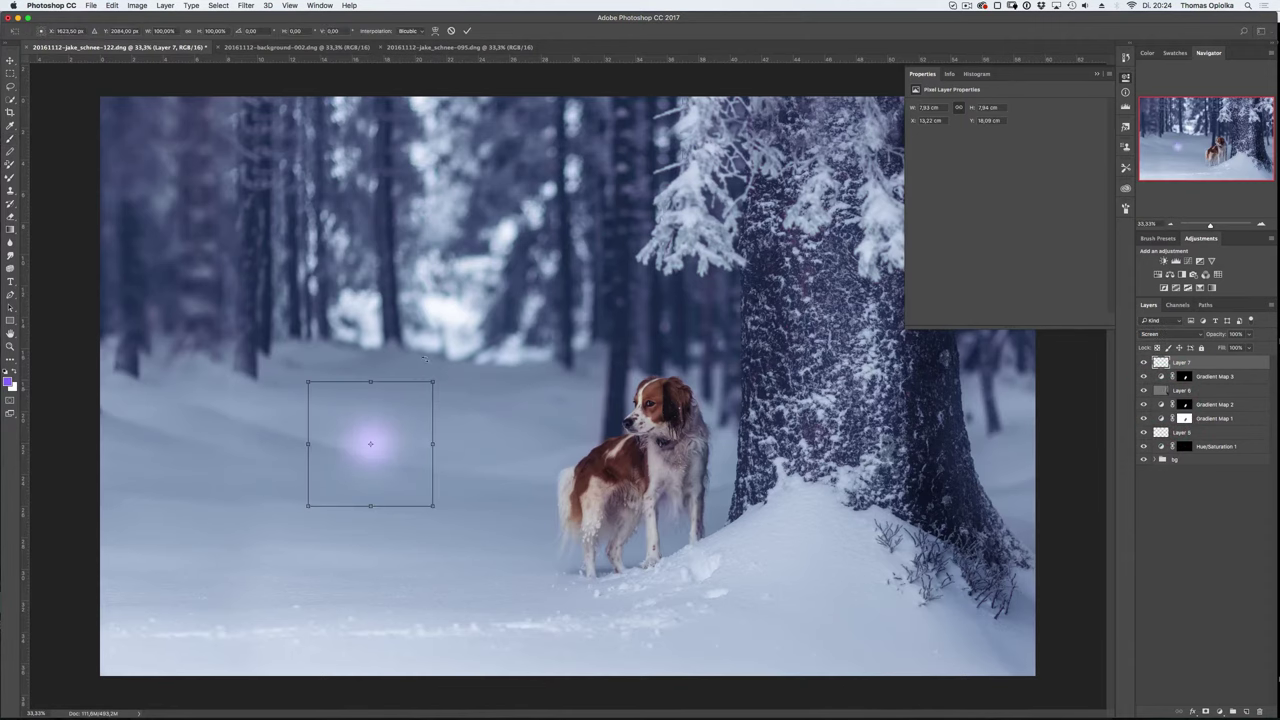
{"action": "key", "text": "ctrl+minus"}
{"action": "key", "text": "ctrl+minus"}
{"action": "key", "text": "ctrl+minus"}
{"action": "left_click_drag", "start_coordinate": [515, 440], "coordinate": [957, 121]}
{"action": "mouse_move", "coordinate": [455, 350]}
{"action": "left_mouse_down"}
{"action": "mouse_move", "coordinate": [530, 330]}
{"action": "mouse_move", "coordinate": [494, 318]}
{"action": "left_mouse_up"}
{"action": "key", "text": "Return"}
{"action": "key", "text": "ctrl+plus"}
{"action": "key", "text": "ctrl+plus"}
{"action": "key", "text": "6"}
{"action": "key", "text": "6"}
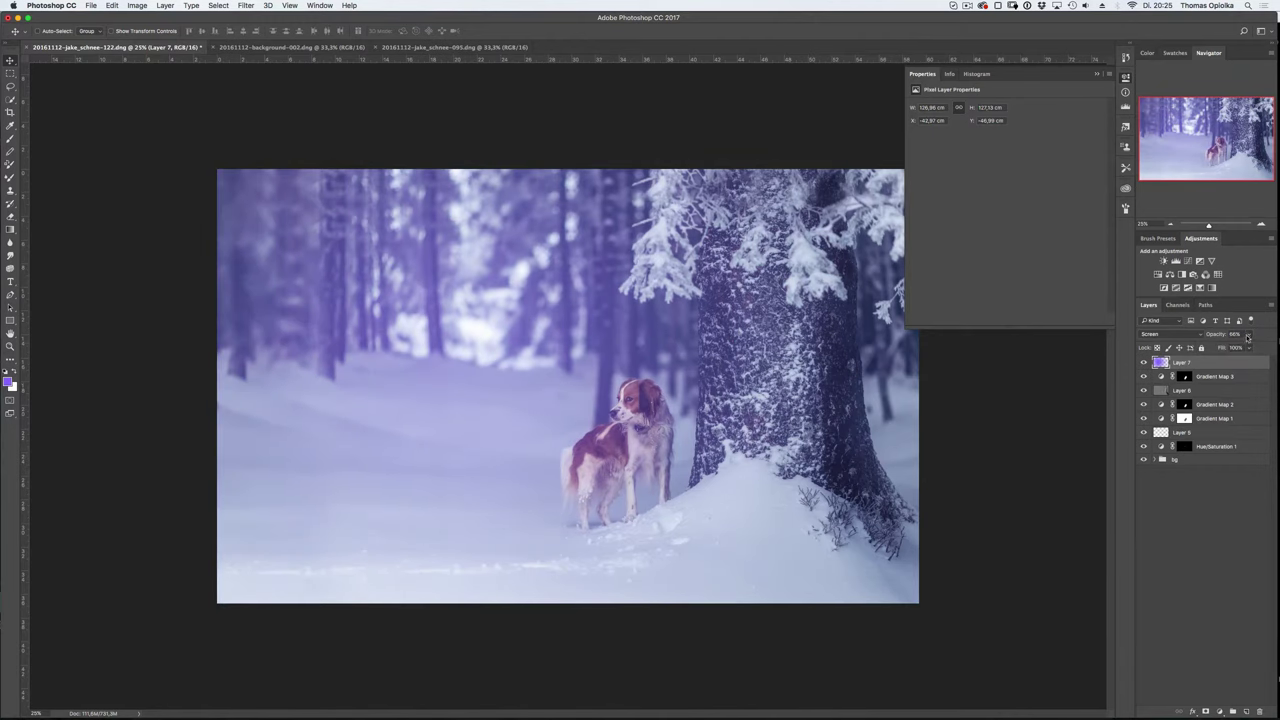
- Paint a light-blue dot on a new Screen layer and enlarge it
{"action": "left_click", "coordinate": [1245, 711]}
{"action": "key", "text": "b"}
{"action": "left_click", "coordinate": [9, 381]}
{"action": "left_click", "coordinate": [920, 537]}
{"action": "key", "text": "Return"}
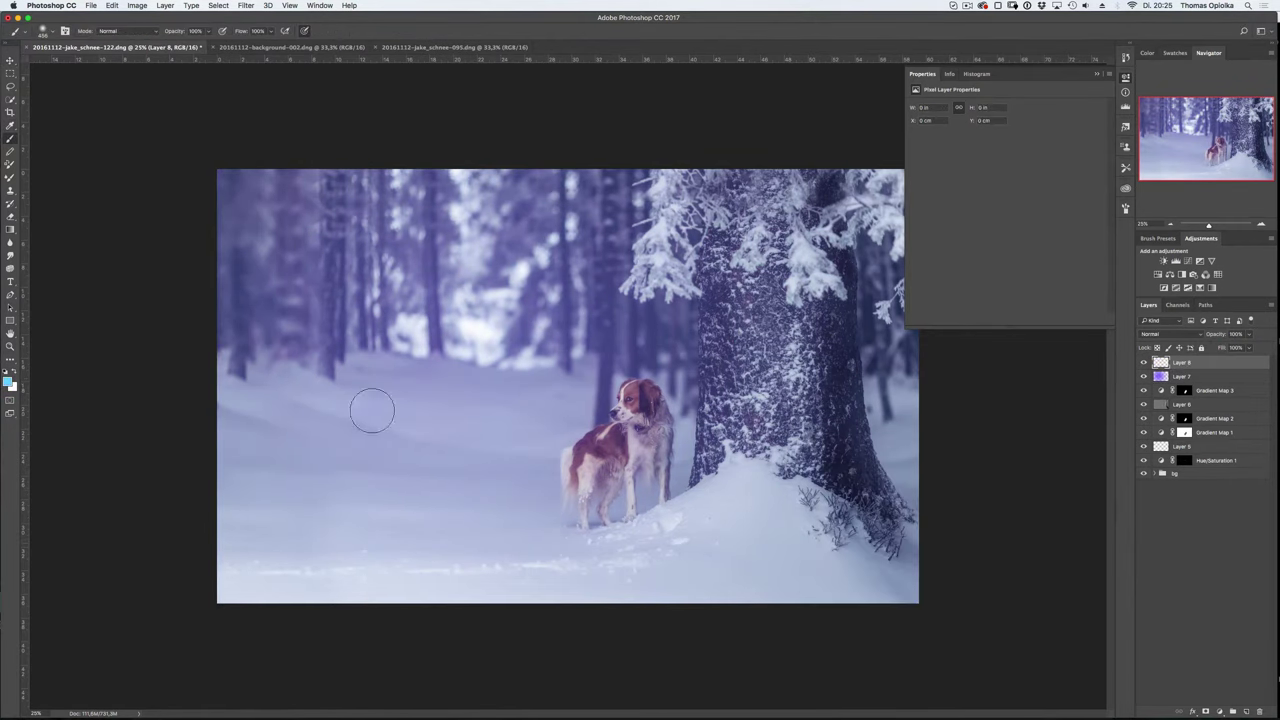
{"action": "left_click", "coordinate": [372, 411]}
{"action": "left_click", "coordinate": [1150, 334]}
{"action": "left_click", "coordinate": [1160, 400]}
{"action": "key", "text": "ctrl+t"}
{"action": "left_click_drag", "start_coordinate": [443, 480], "coordinate": [494, 486]}
{"action": "key", "text": "Return"}
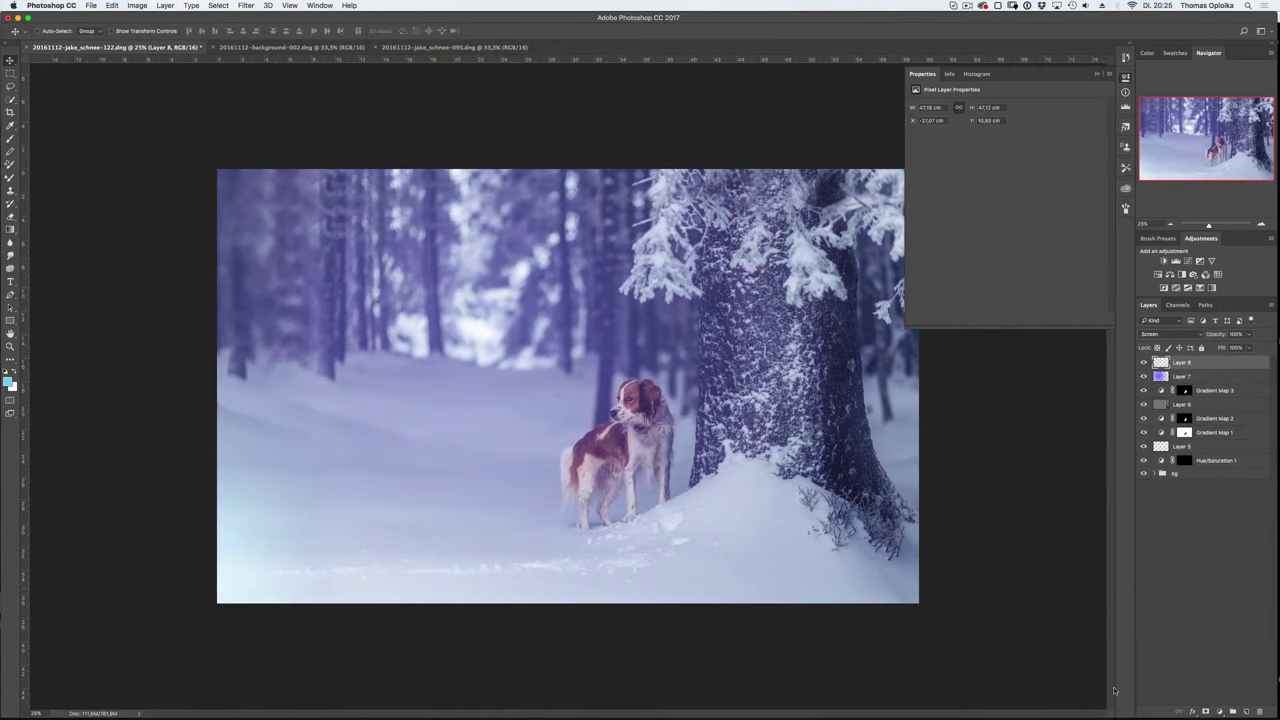
- Stretch the light-blue glow across the image and compare the glow layers on and off
{"action": "key", "text": "ctrl+t"}
{"action": "left_click_drag", "start_coordinate": [454, 574], "coordinate": [1043, 580]}
{"action": "double_click", "coordinate": [462, 530]}
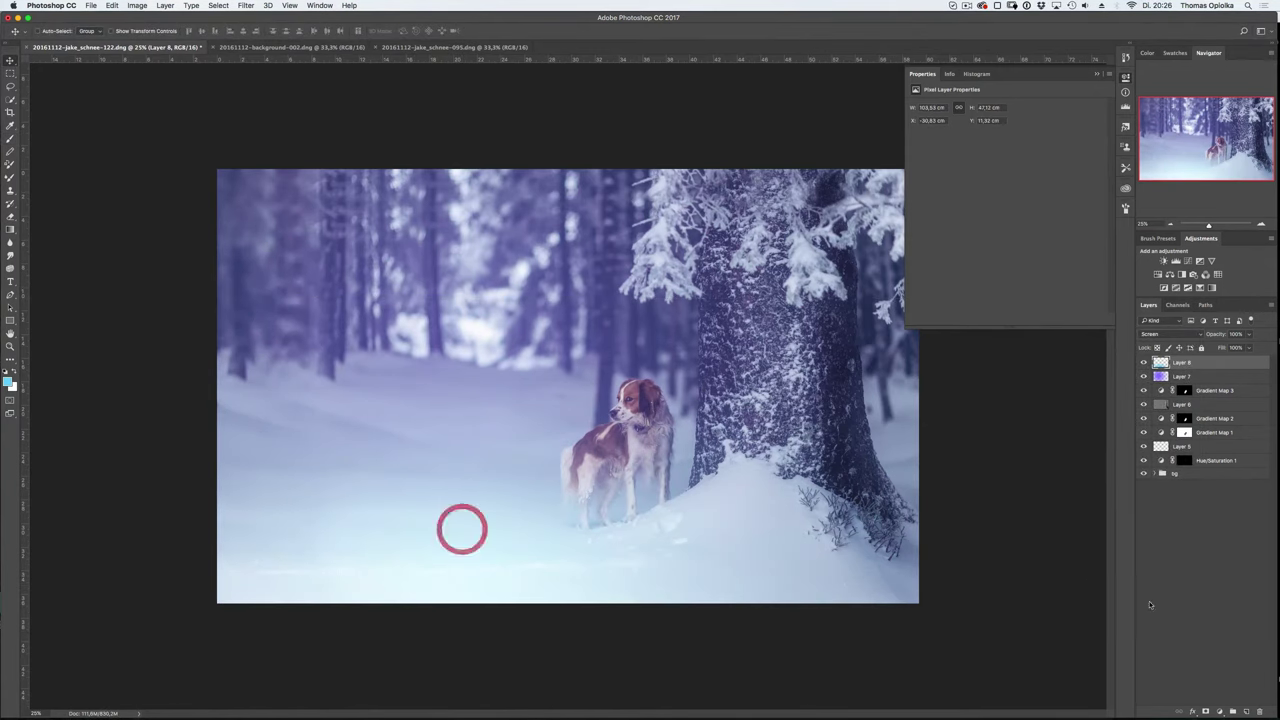
{"action": "left_click", "coordinate": [1143, 362]}
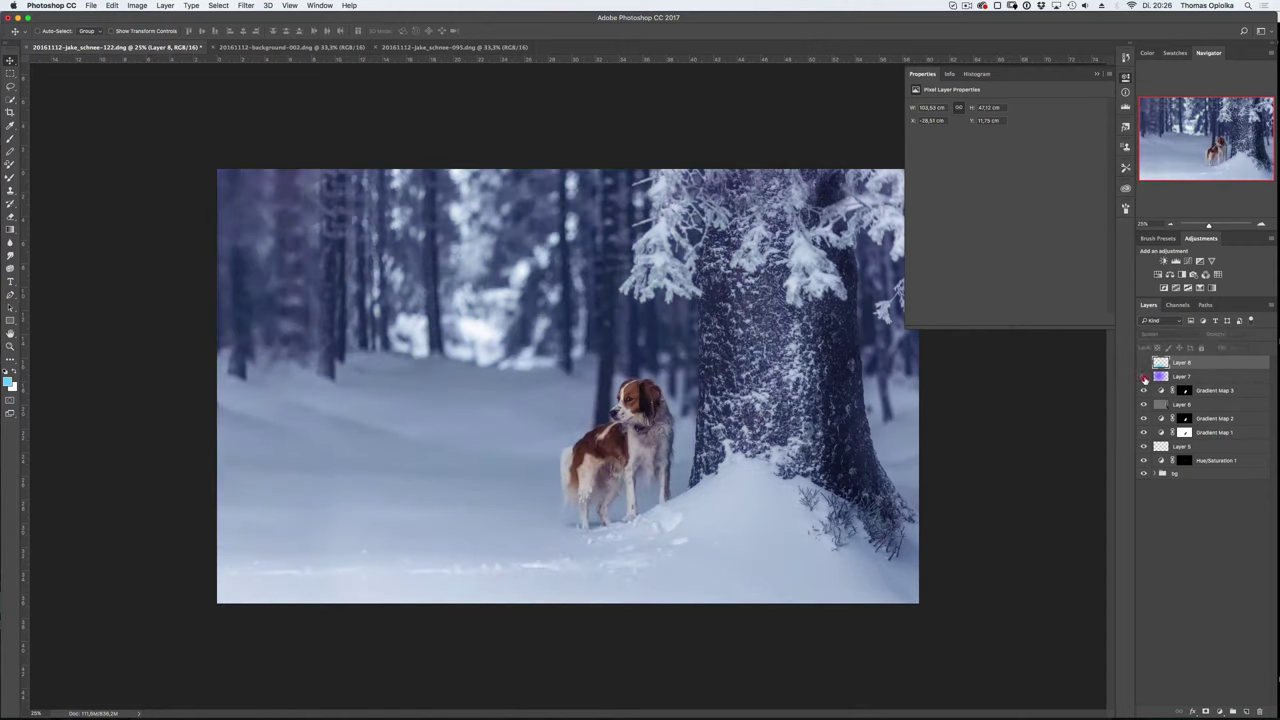
{"action": "left_click", "coordinate": [1143, 362]}
{"action": "left_click", "coordinate": [1144, 376]}
{"action": "left_click", "coordinate": [1143, 362]}
{"action": "left_click", "coordinate": [1144, 376]}
{"action": "left_click", "coordinate": [1144, 376]}
- Resize the purple glow into a smaller haze and lower its opacity
{"action": "left_click", "coordinate": [1185, 376]}
{"action": "key", "text": "super+minus"}
{"action": "key", "text": "super+minus"}
{"action": "key", "text": "super+t"}
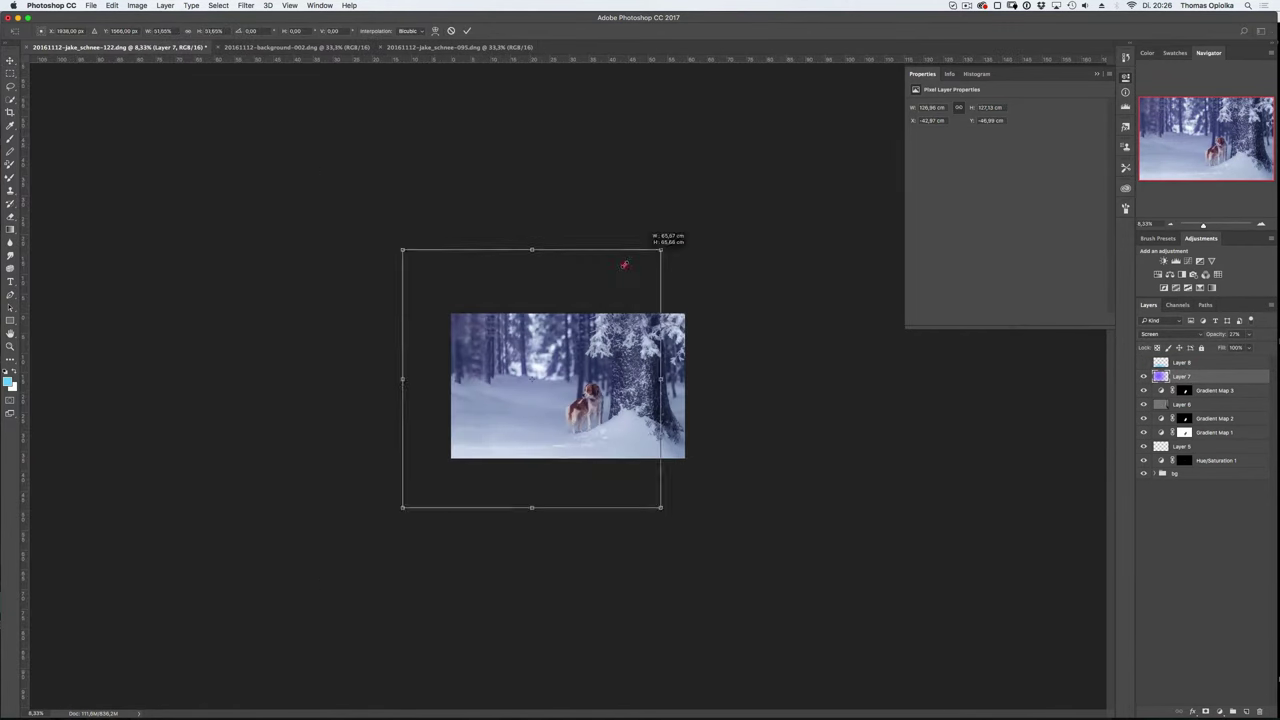
{"action": "left_click_drag", "start_coordinate": [663, 249], "coordinate": [614, 297]}
{"action": "key", "text": "Return"}
{"action": "key", "text": "0"}
{"action": "key", "text": "super+plus"}
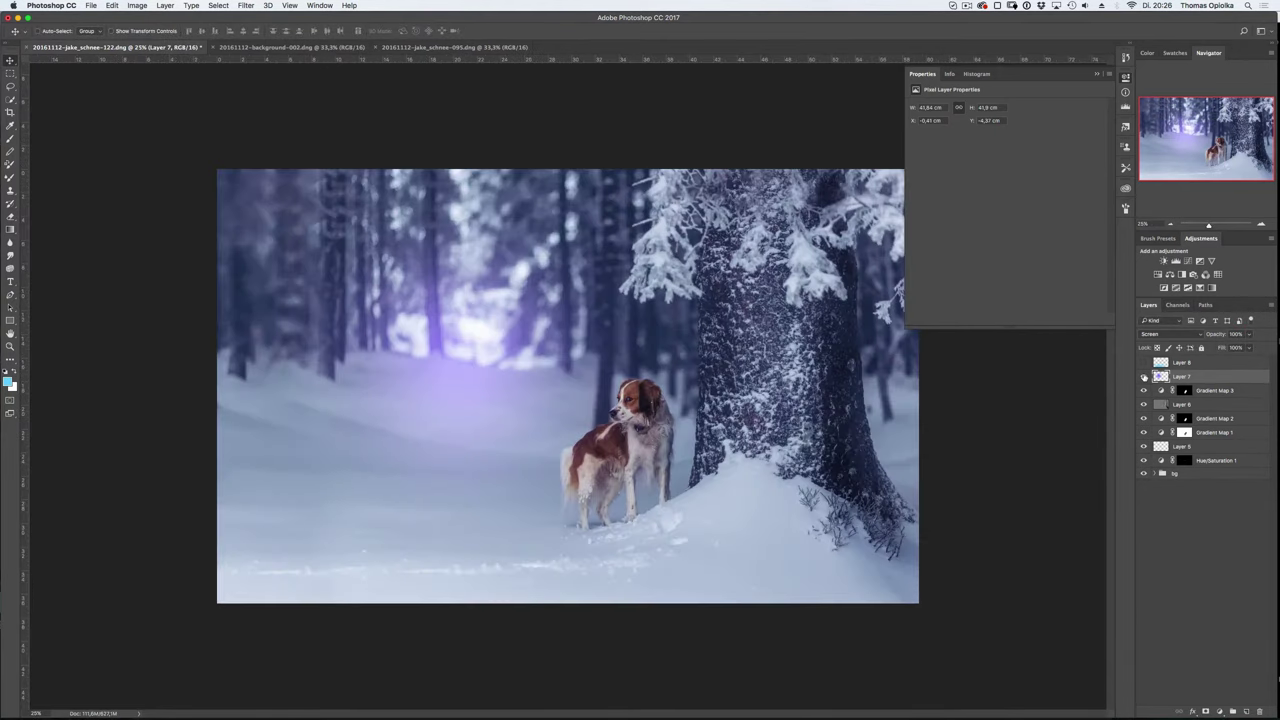
{"action": "key", "text": "super+t"}
{"action": "left_click_drag", "start_coordinate": [712, 617], "coordinate": [751, 662]}
{"action": "key", "text": "Return"}
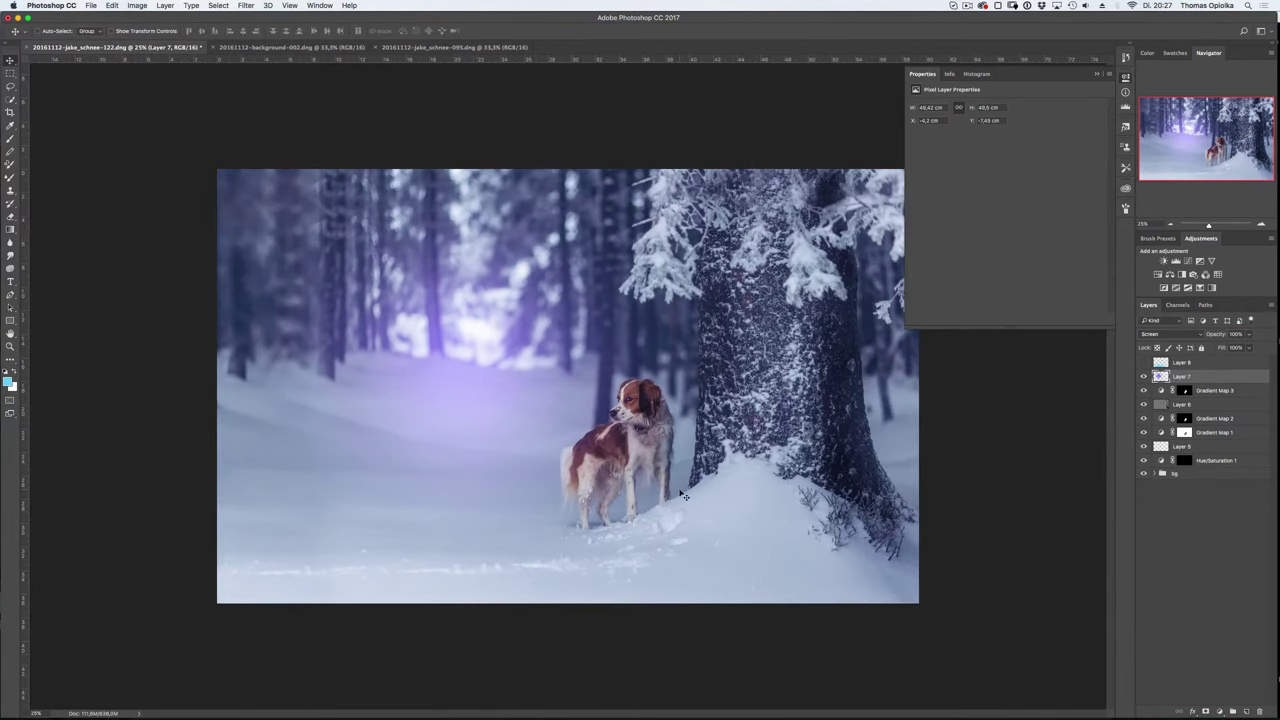
{"action": "left_click_drag", "start_coordinate": [1248, 334], "coordinate": [1225, 349]}
{"action": "left_click", "coordinate": [1232, 711]}
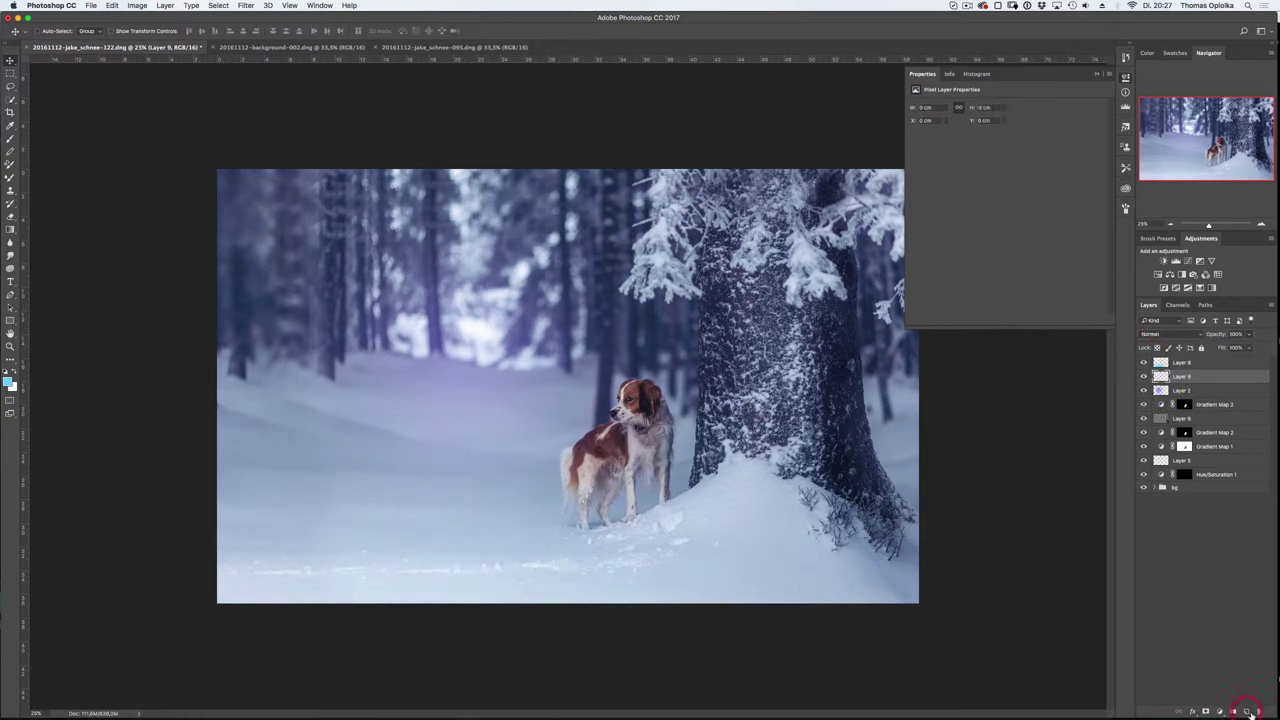
{"action": "key", "text": "b"}
{"action": "left_click", "coordinate": [1175, 52]}
{"action": "left_click", "coordinate": [42, 31]}
{"action": "scroll", "coordinate": [119, 219], "scroll_direction": "down", "scroll_amount": 10}
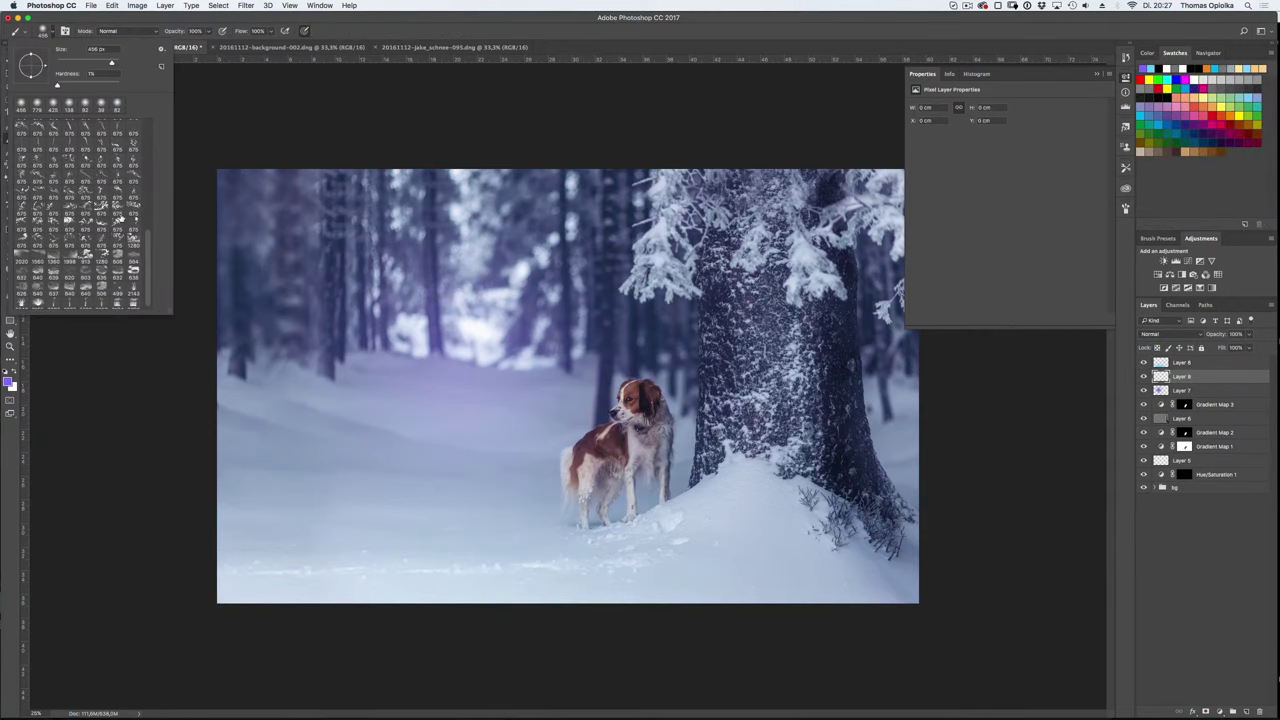
{"action": "scroll", "coordinate": [122, 240], "scroll_direction": "down", "scroll_amount": 3}
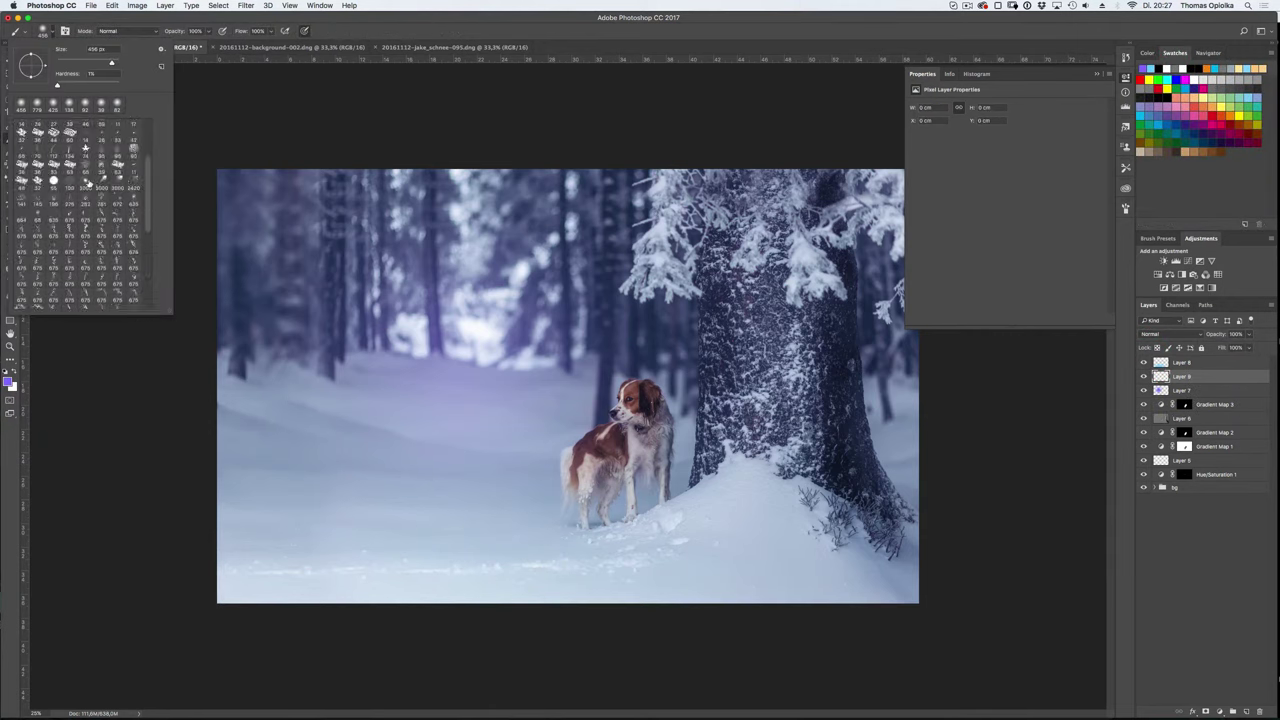
{"action": "double_click", "coordinate": [125, 240]}
{"action": "left_click", "coordinate": [760, 415]}
{"action": "left_click", "coordinate": [1180, 333]}
{"action": "left_click", "coordinate": [1180, 470]}
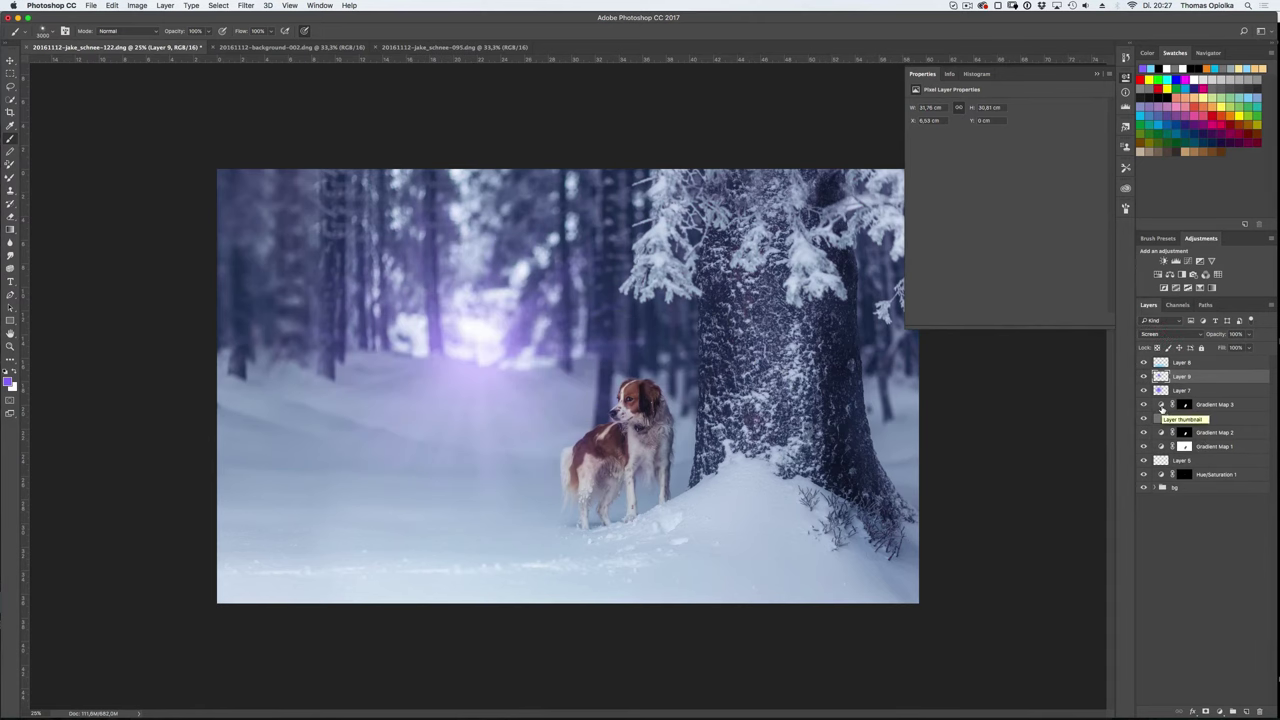
{"action": "key", "text": "super+t"}
{"action": "left_click_drag", "start_coordinate": [669, 532], "coordinate": [816, 672]}
{"action": "key", "text": "Return"}
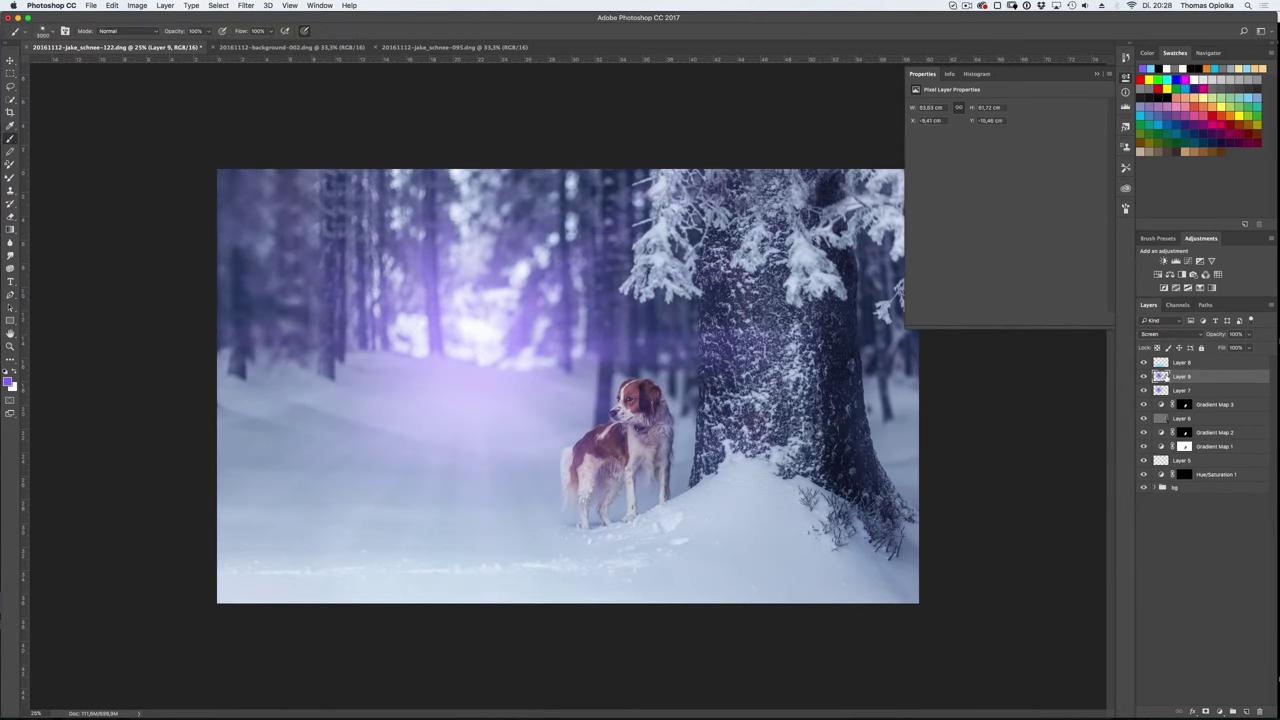
{"action": "left_click_drag", "start_coordinate": [1238, 333], "coordinate": [1228, 351]}
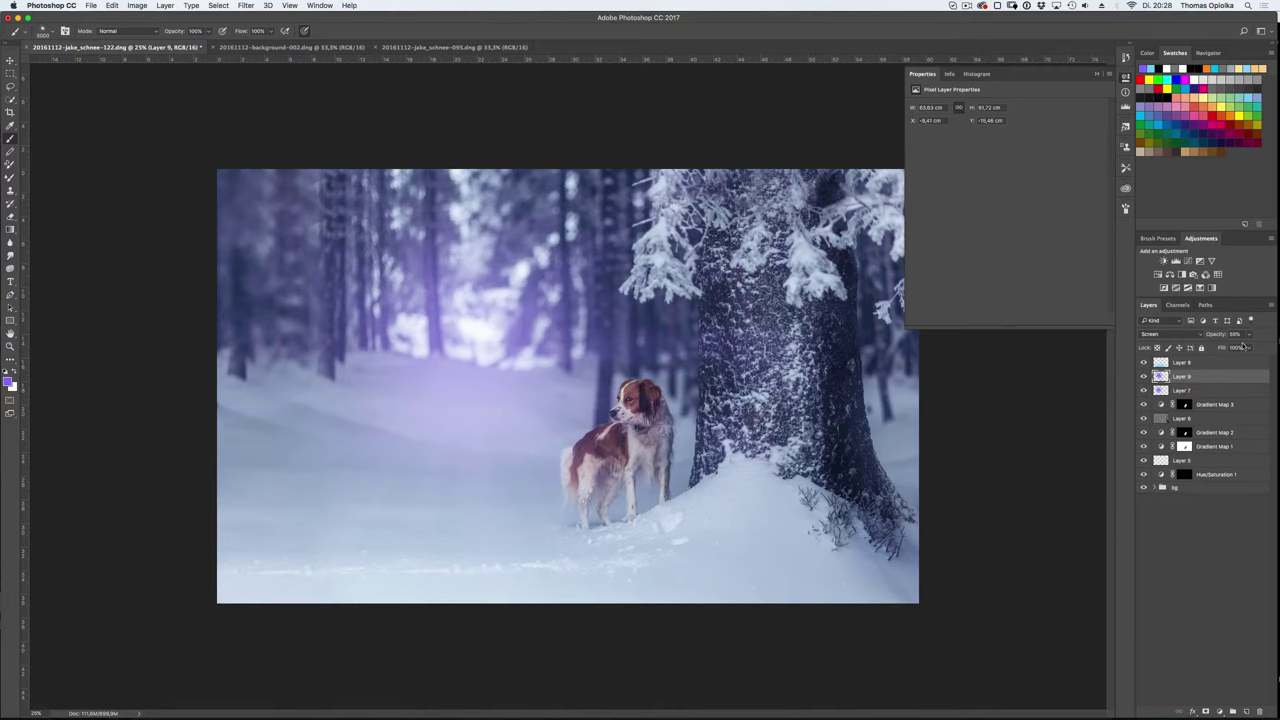
{"action": "key", "text": "x"}
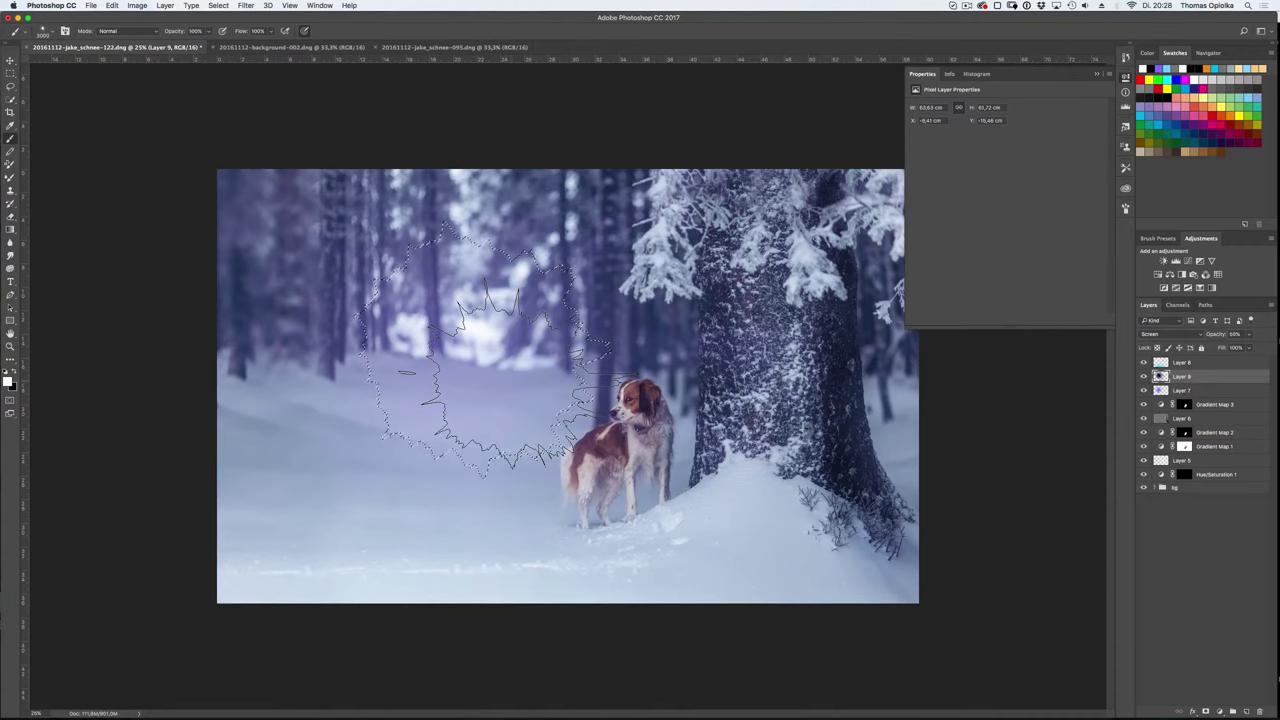
{"action": "left_click", "coordinate": [505, 375]}
{"action": "left_click_drag", "start_coordinate": [1238, 349], "coordinate": [1240, 349]}
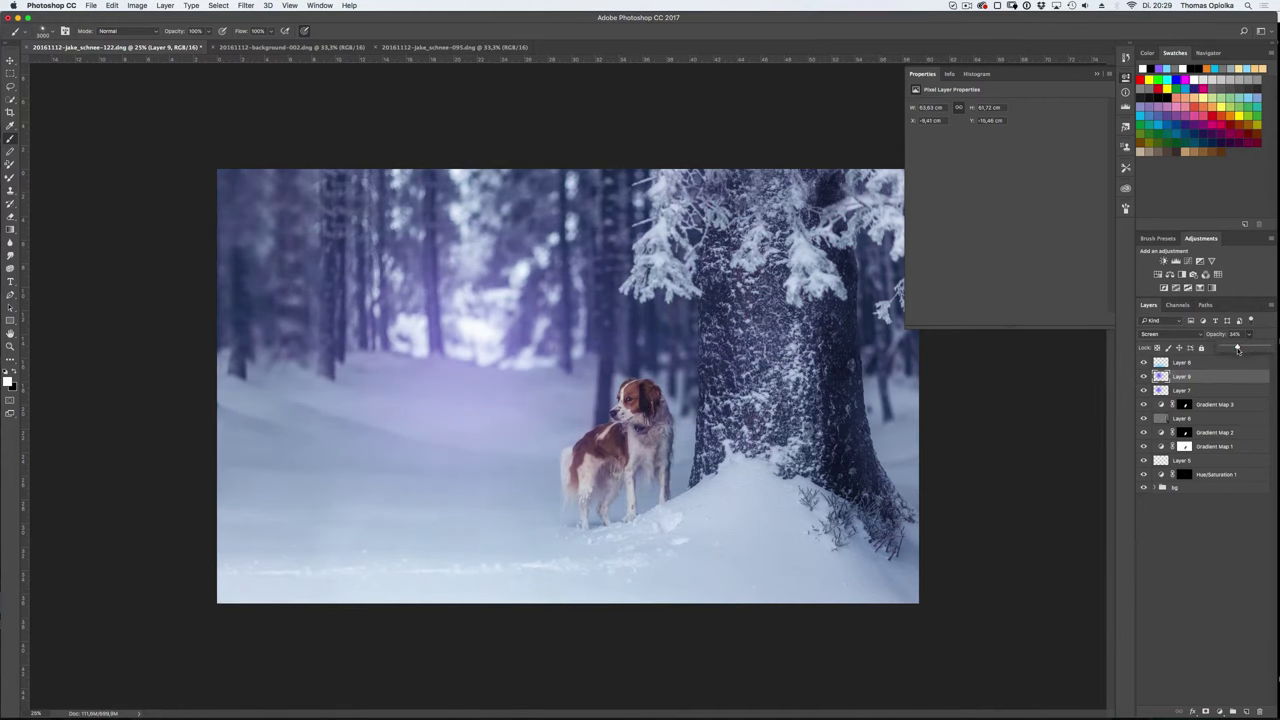
{"action": "key", "text": "BackSpace"}
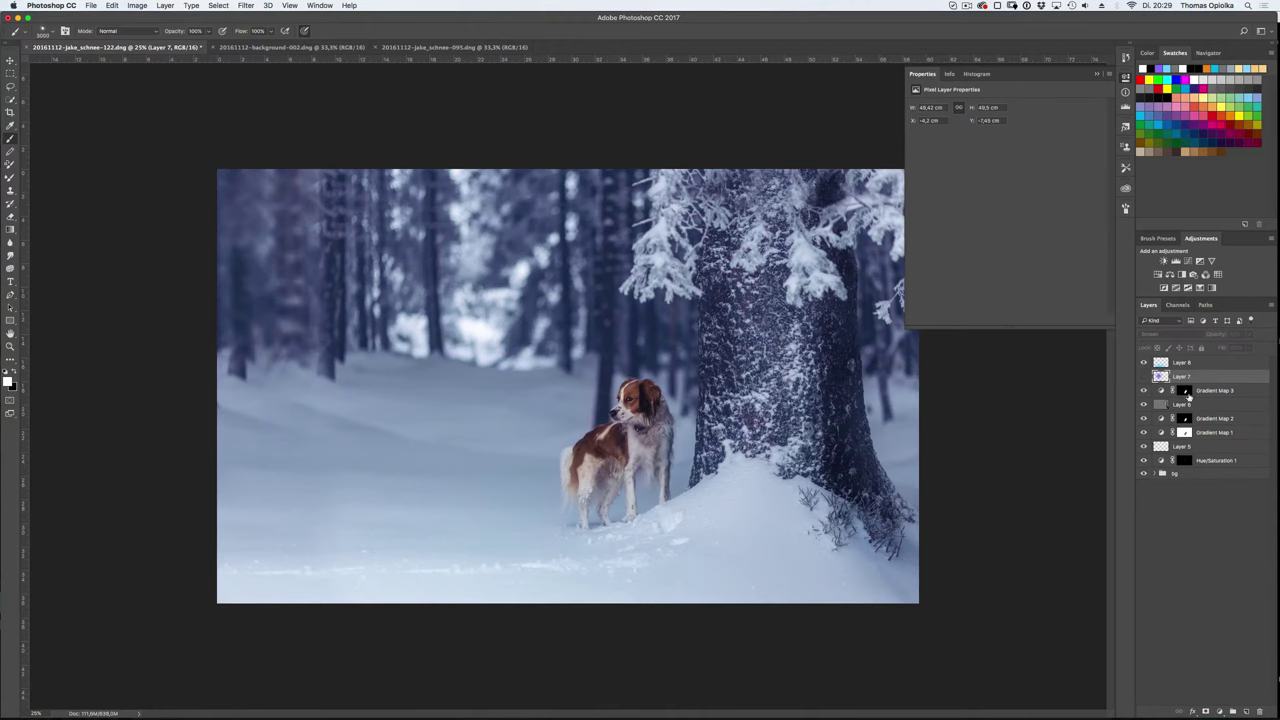
- Paint a cyan glow on a new layer and enlarge it across the image
{"action": "left_click", "coordinate": [1245, 711]}
{"action": "left_click", "coordinate": [1165, 70]}
{"action": "left_click", "coordinate": [480, 340]}
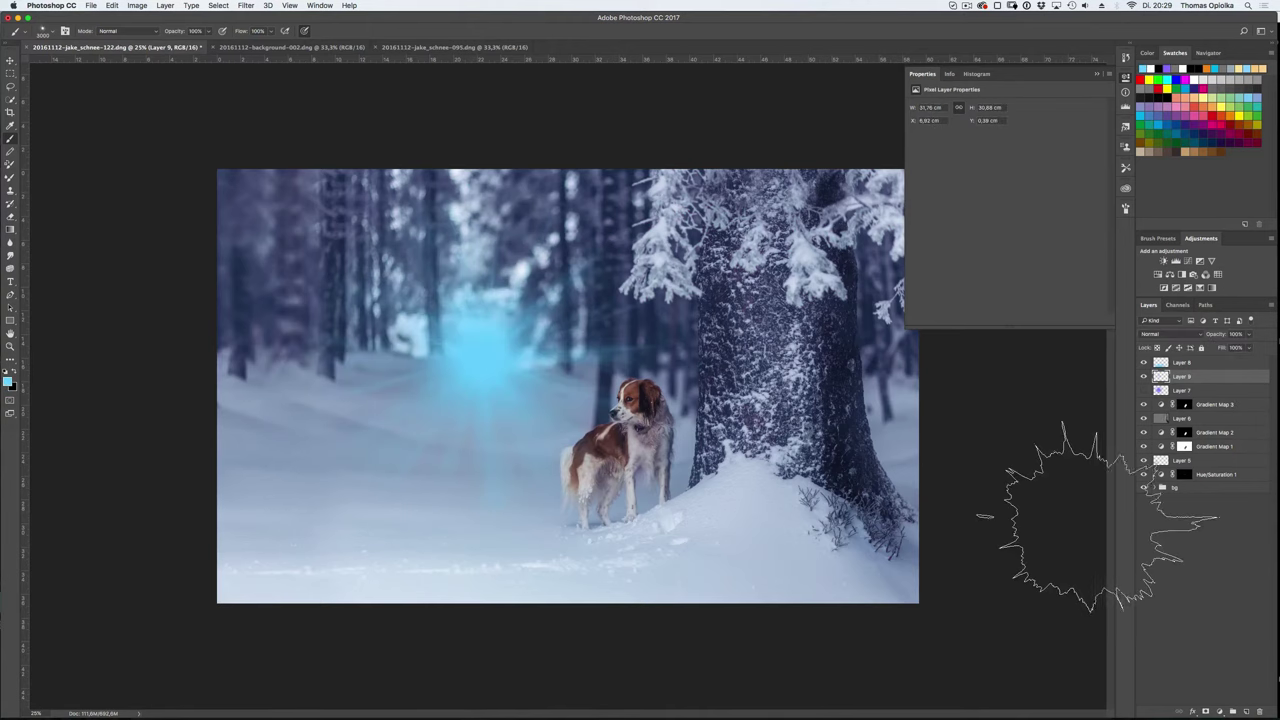
{"action": "left_click", "coordinate": [1144, 418]}
{"action": "key", "text": "ctrl+t"}
{"action": "left_click_drag", "start_coordinate": [672, 177], "coordinate": [788, 97]}
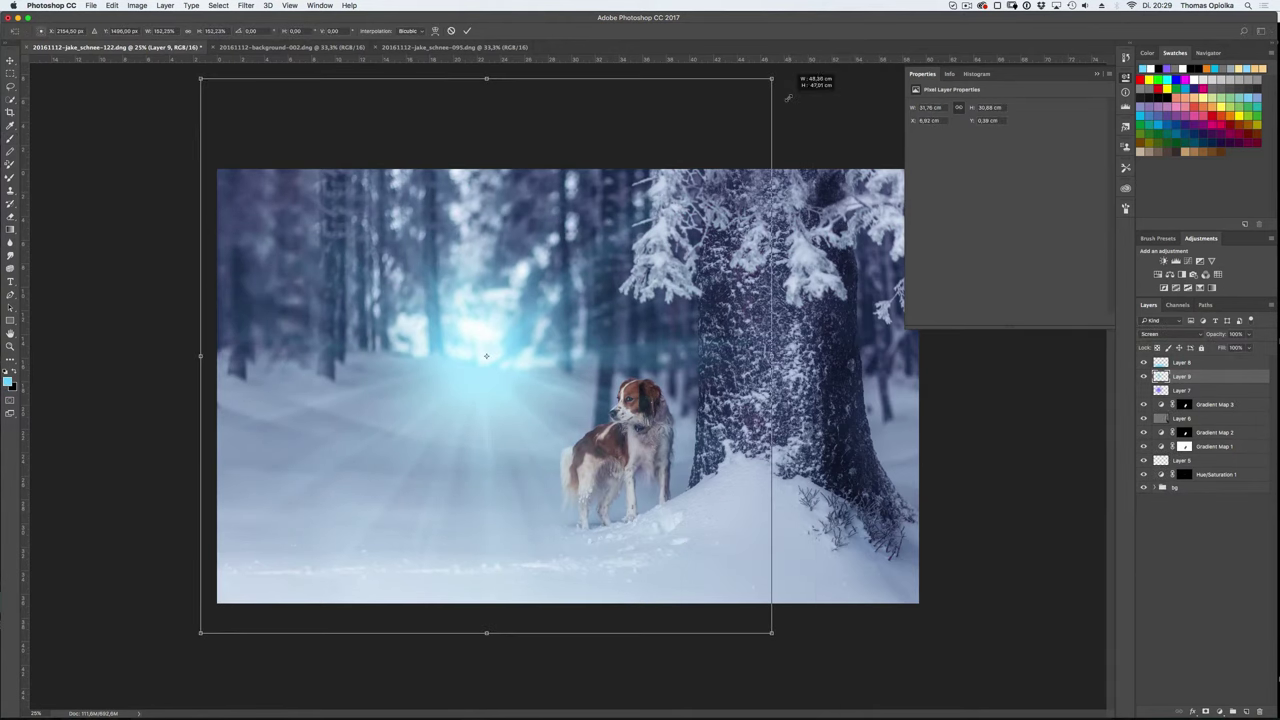
{"action": "key", "text": "Return"}
- Delete the cyan glow layer and stamp all visible layers into a new layer
{"action": "left_click", "coordinate": [1144, 376]}
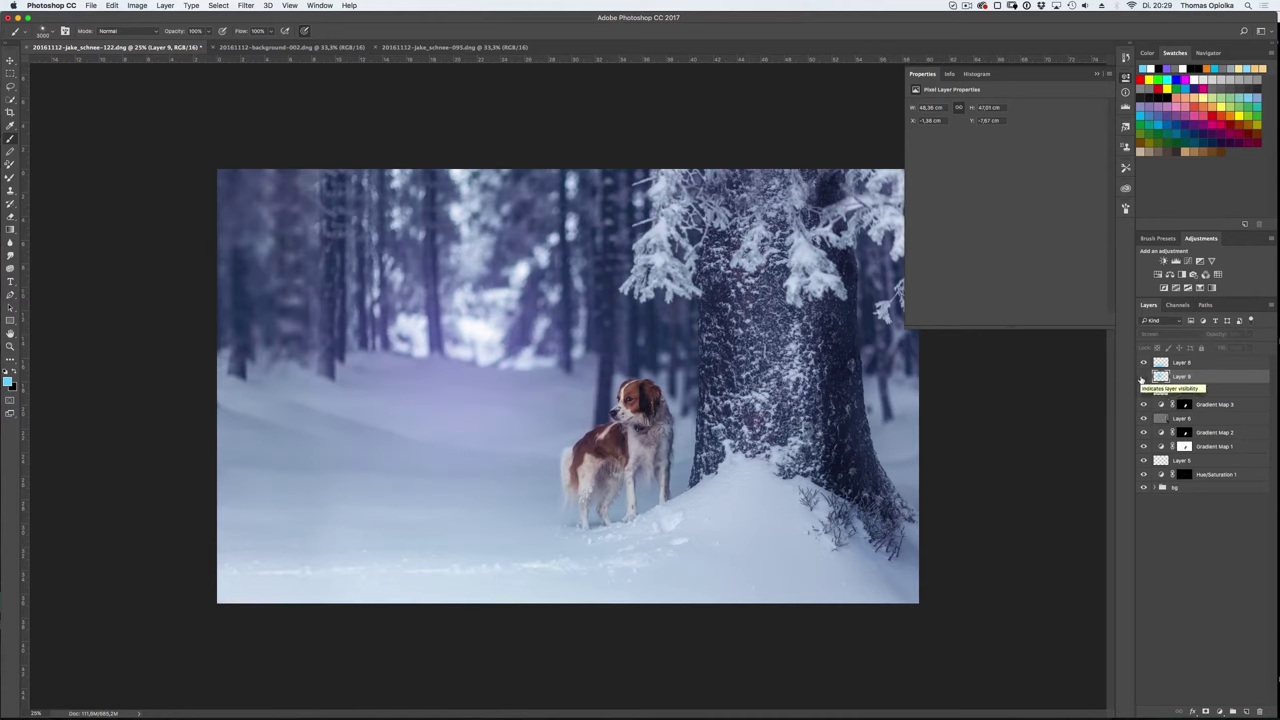
{"action": "left_click_drag", "start_coordinate": [1182, 376], "coordinate": [1259, 711]}
{"action": "left_click", "coordinate": [966, 5]}
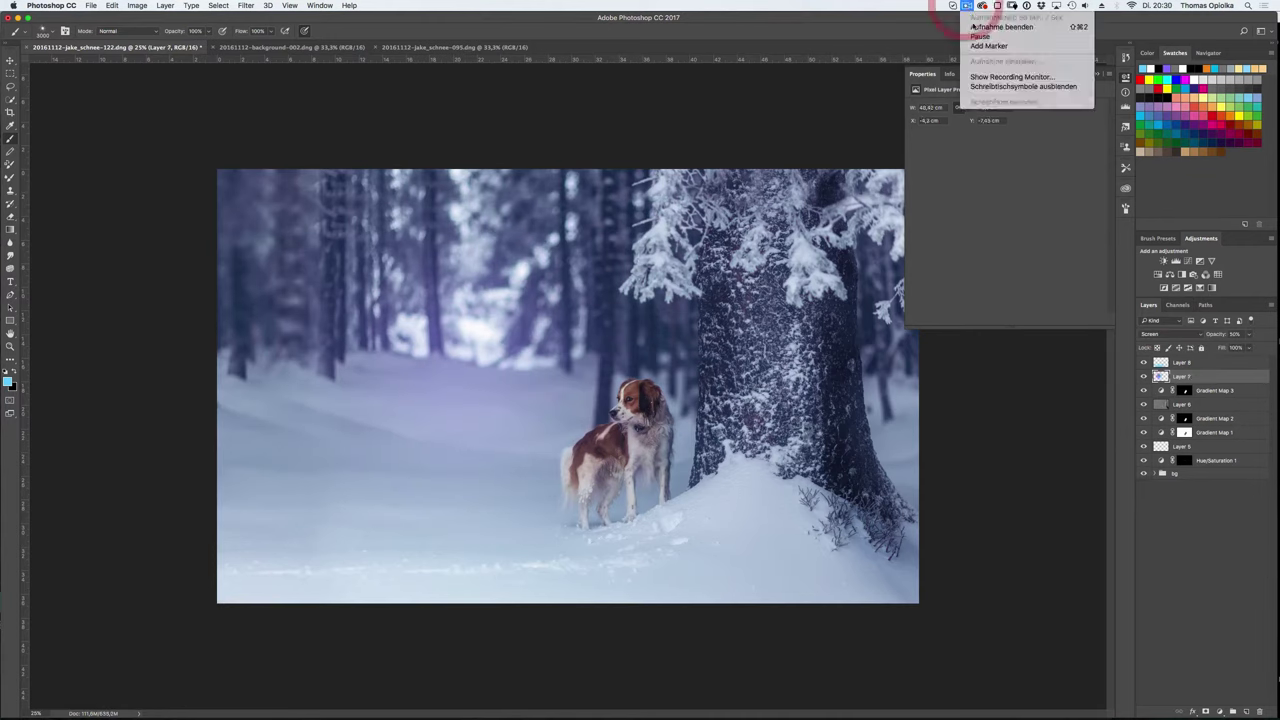
{"action": "left_click", "coordinate": [1222, 364]}
{"action": "left_click", "coordinate": [245, 5]}
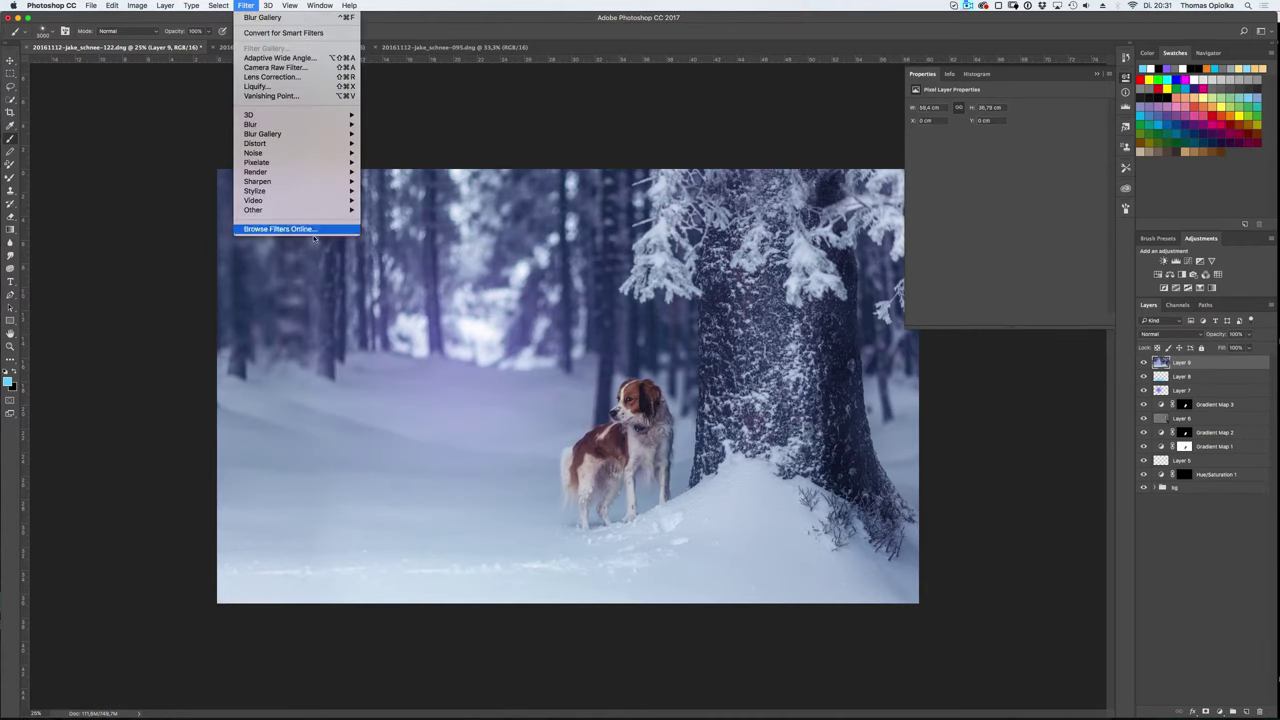
{"action": "key", "text": "ctrl+alt+shift+e"}
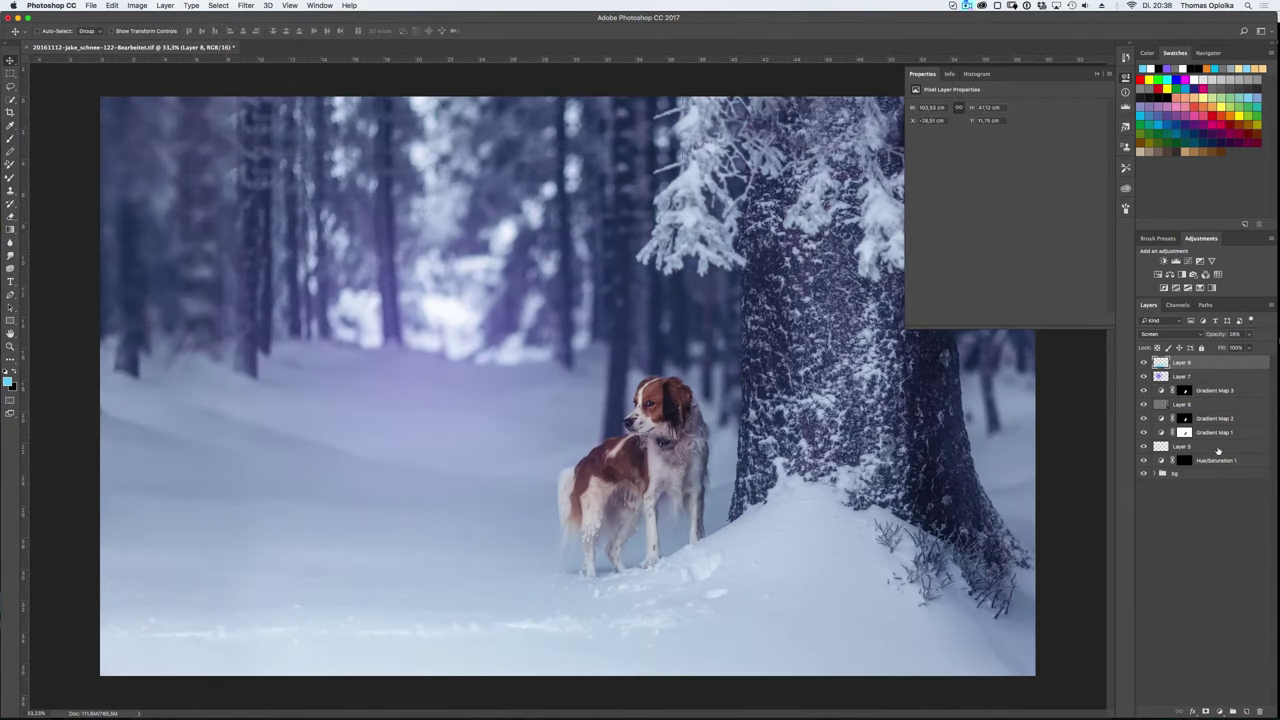
- Add a sun flare behind the dog in Screen mode, at lower opacity, moved down-left
{"action": "left_click", "coordinate": [440, 340]}
{"action": "key", "text": "ctrl+minus"}
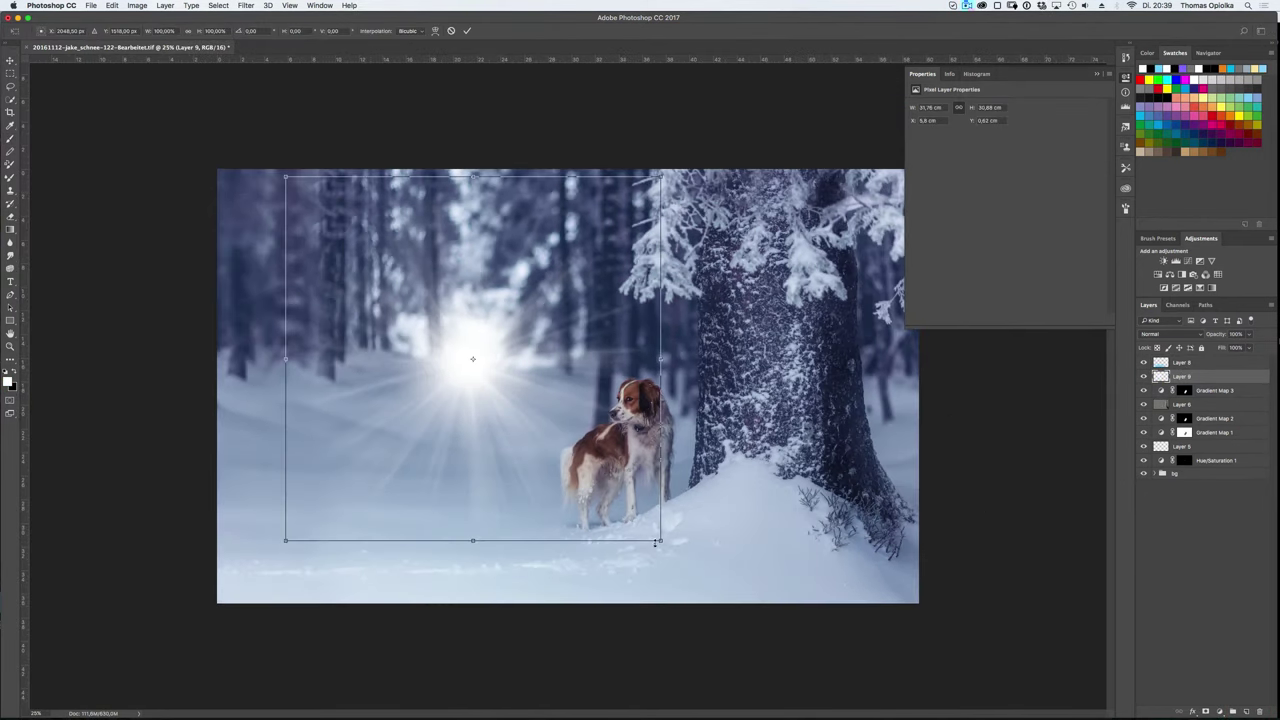
{"action": "key", "text": "v"}
{"action": "key", "text": "shift+alt+s"}
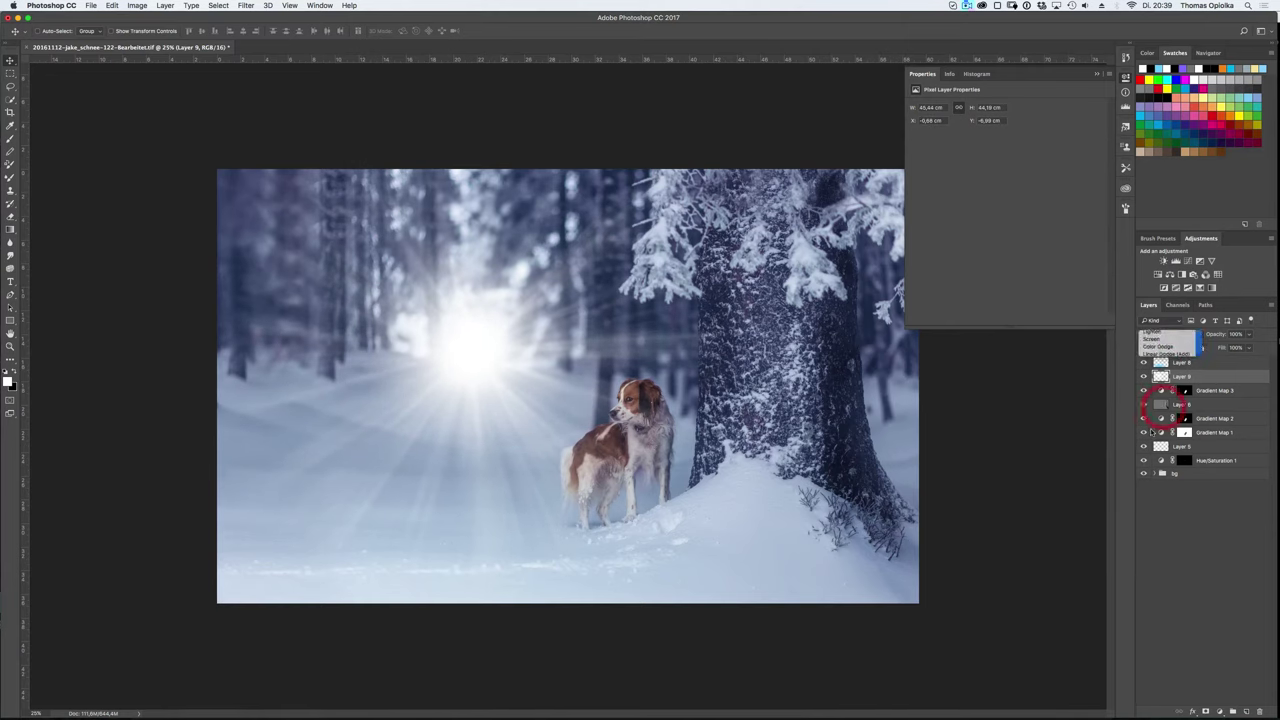
{"action": "left_click", "coordinate": [1249, 334]}
{"action": "left_click_drag", "start_coordinate": [1250, 347], "coordinate": [1216, 349]}
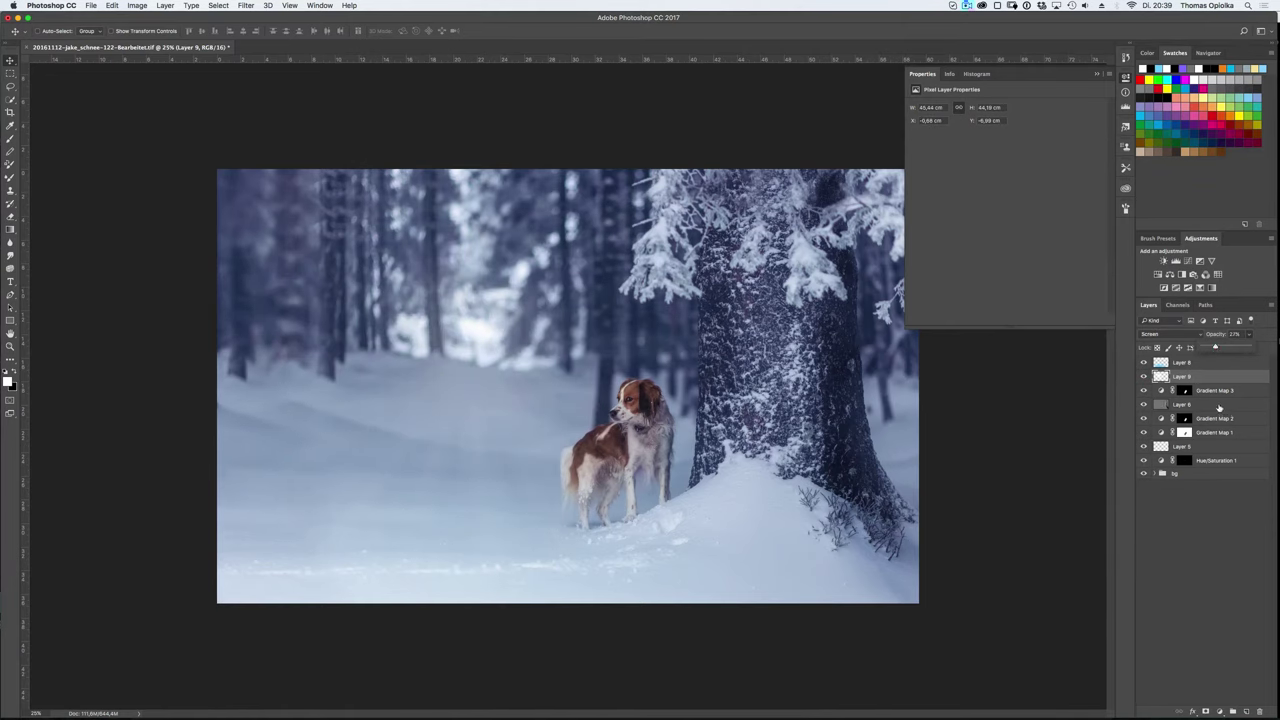
{"action": "mouse_move", "coordinate": [455, 330]}
{"action": "left_mouse_down"}
{"action": "mouse_move", "coordinate": [313, 411]}
{"action": "mouse_move", "coordinate": [300, 190]}
{"action": "left_mouse_up"}
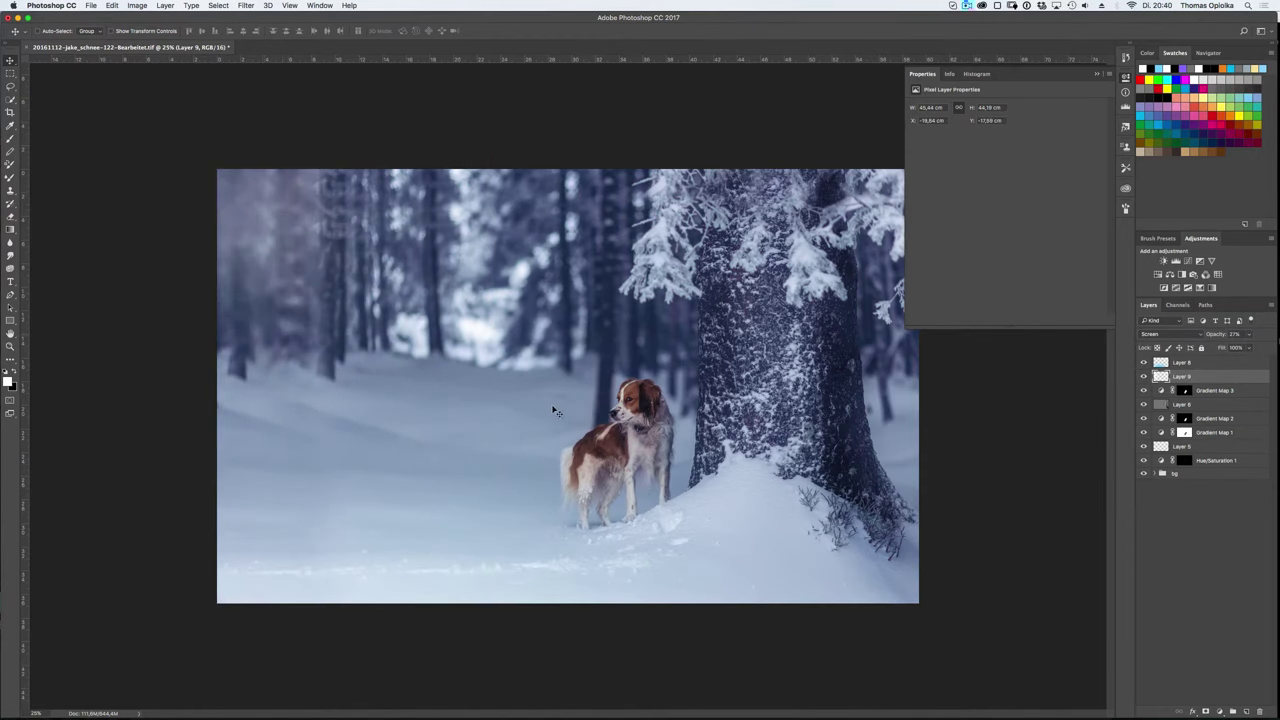
- Enlarge the flare layer over the scene and stamp a merged Layer 10 on top
{"action": "key", "text": "ctrl+minus"}
{"action": "key", "text": "b"}
{"action": "left_click", "coordinate": [40, 30]}
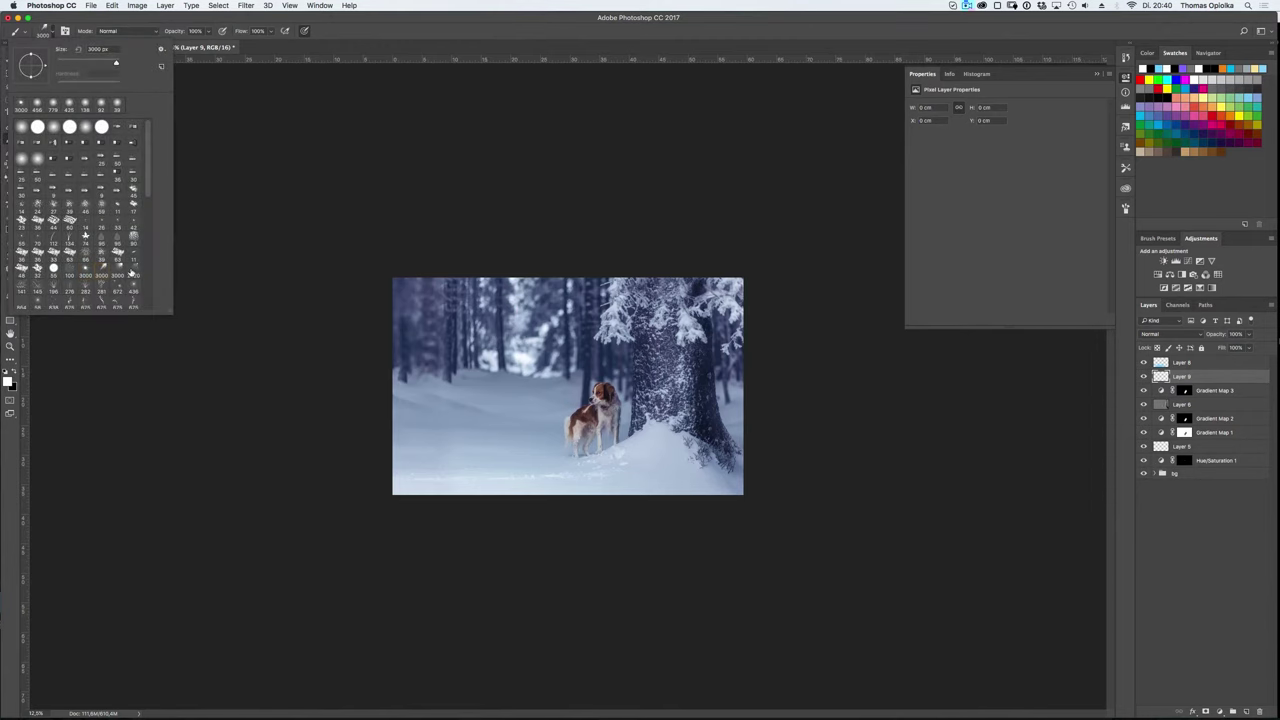
{"action": "key", "text": "Escape"}
{"action": "left_click", "coordinate": [112, 5]}
{"action": "left_click", "coordinate": [150, 221]}
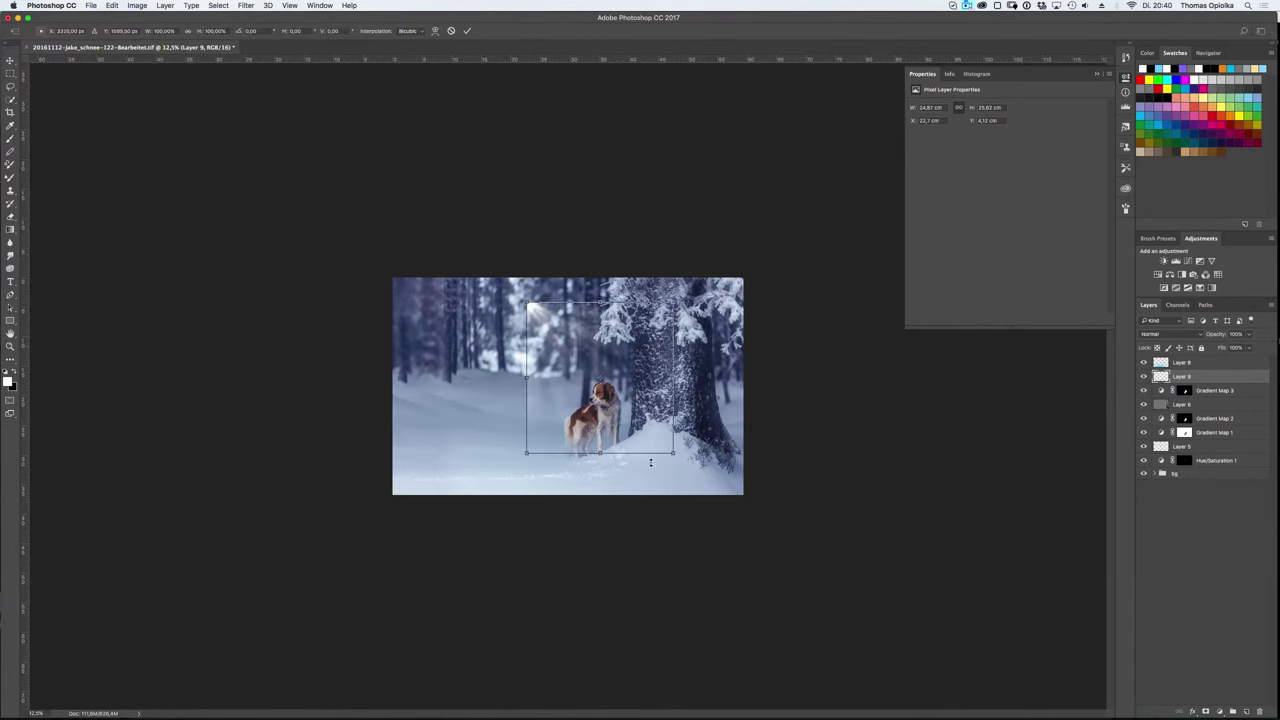
{"action": "left_click_drag", "start_coordinate": [650, 462], "coordinate": [889, 640]}
{"action": "key", "text": "Return"}
{"action": "key", "text": "ctrl+plus"}
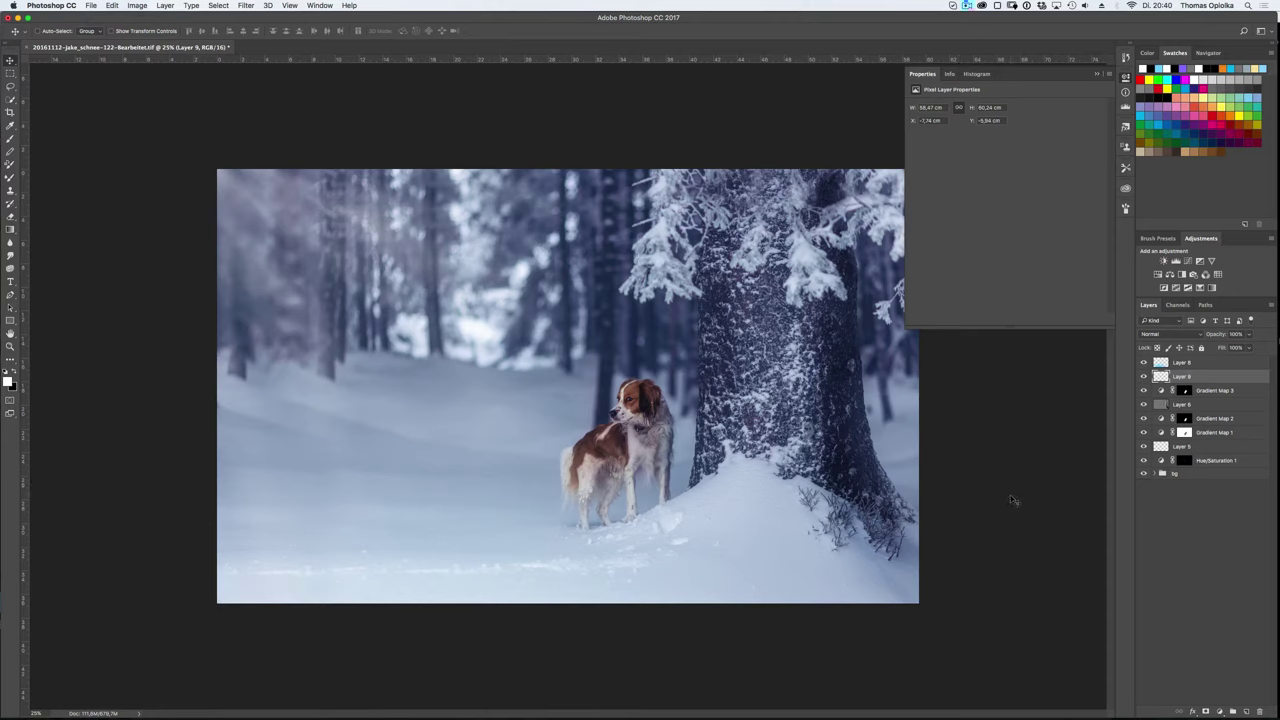
{"action": "key", "text": "ctrl+shift+alt+e"}
- Run Color Efex Pro 4 on Layer 10 with a blue Cross Processing method
{"action": "left_click", "coordinate": [245, 5]}
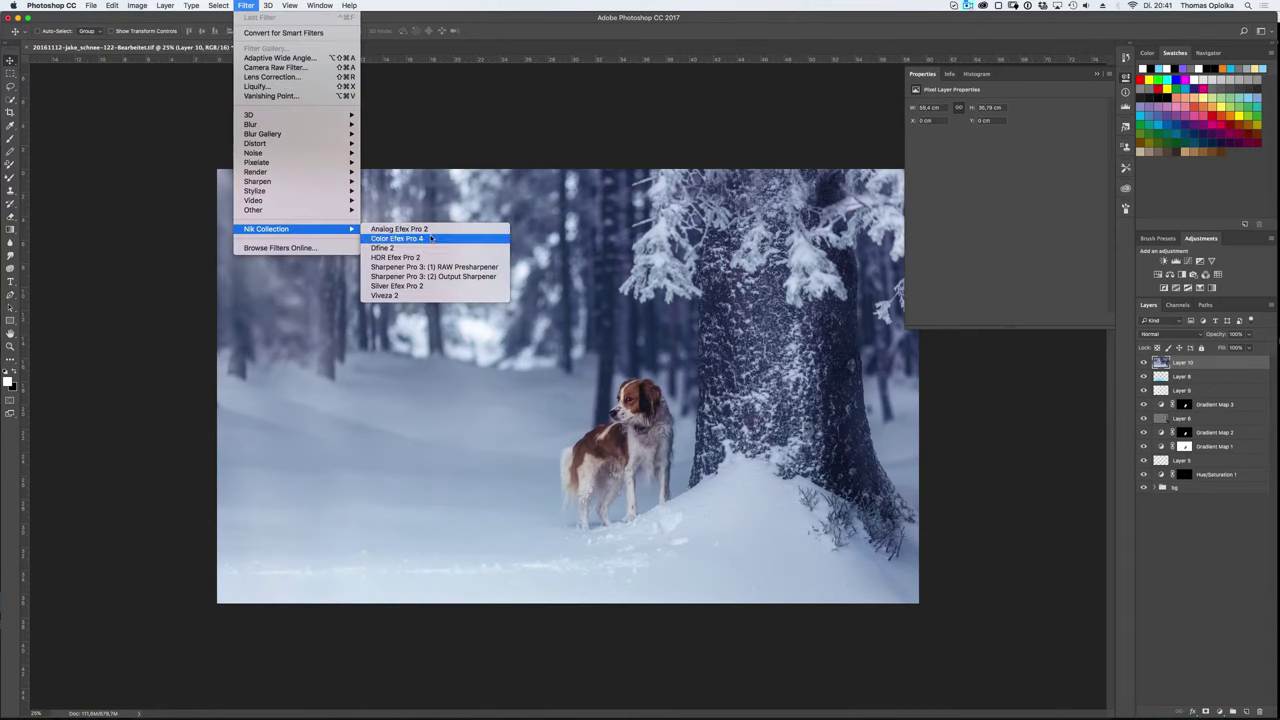
{"action": "left_click", "coordinate": [432, 241]}
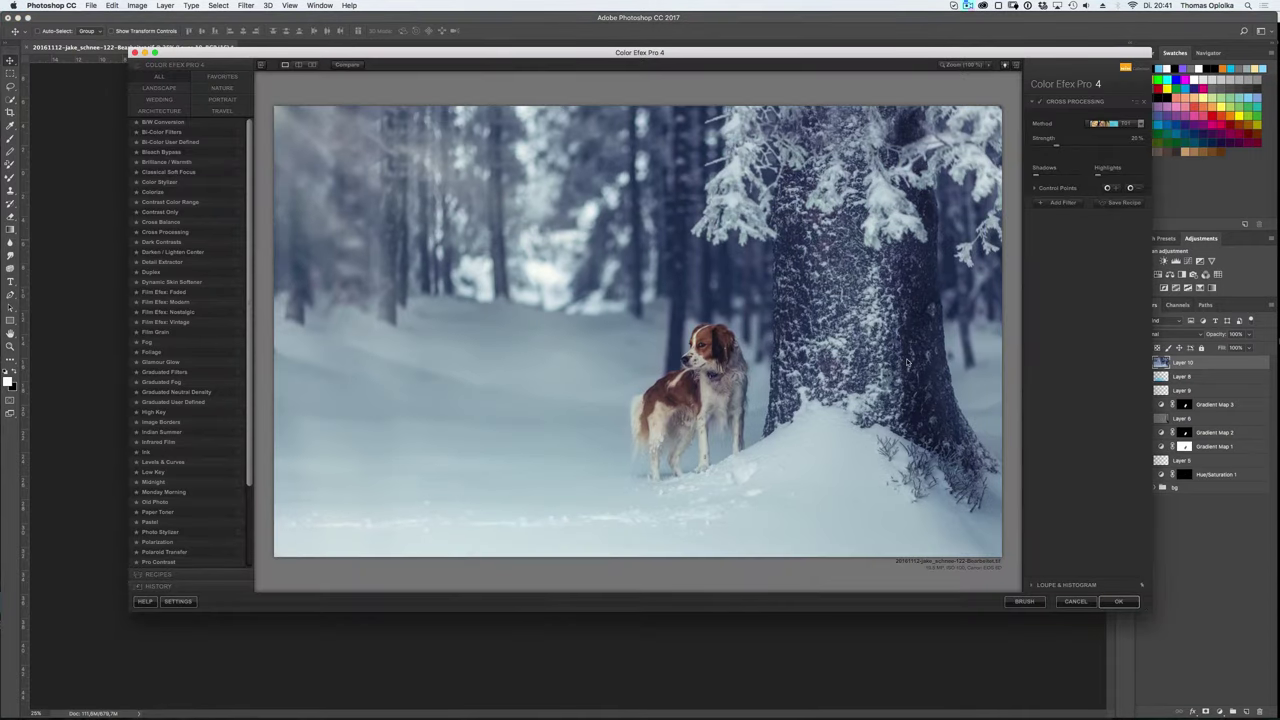
{"action": "left_click", "coordinate": [1113, 122]}
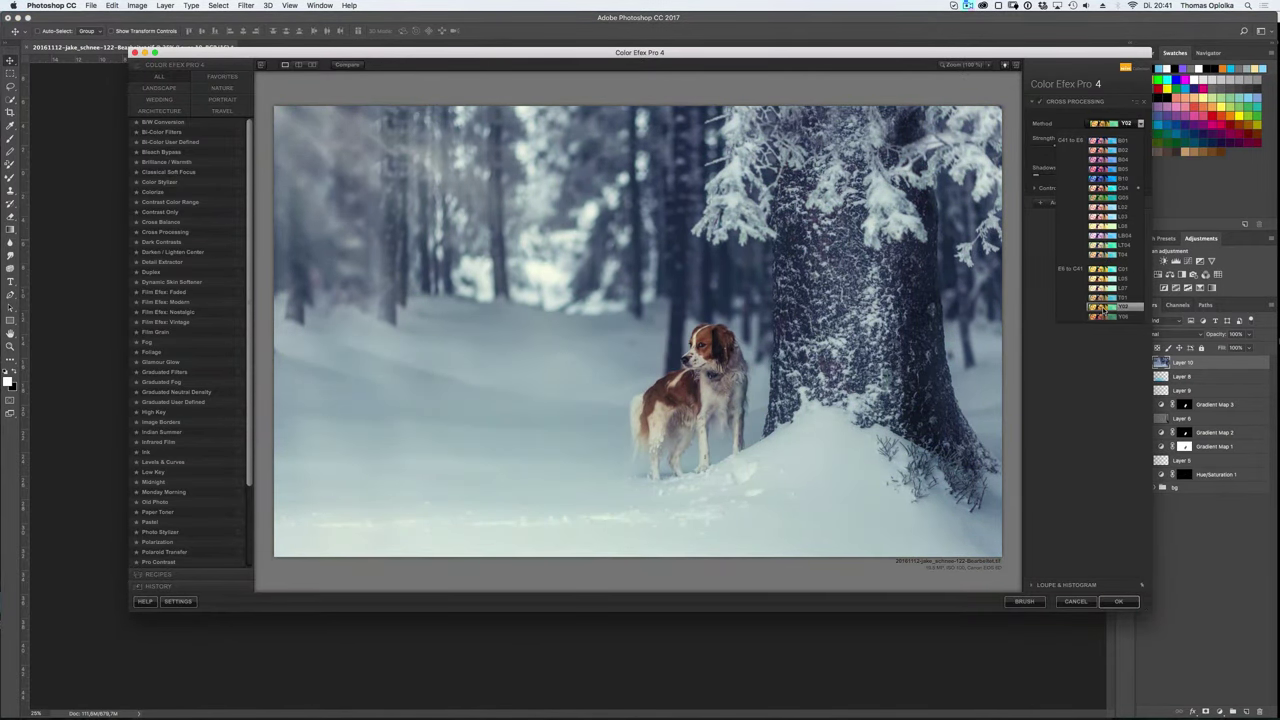
{"action": "left_click", "coordinate": [1110, 188]}
{"action": "left_click", "coordinate": [1104, 124]}
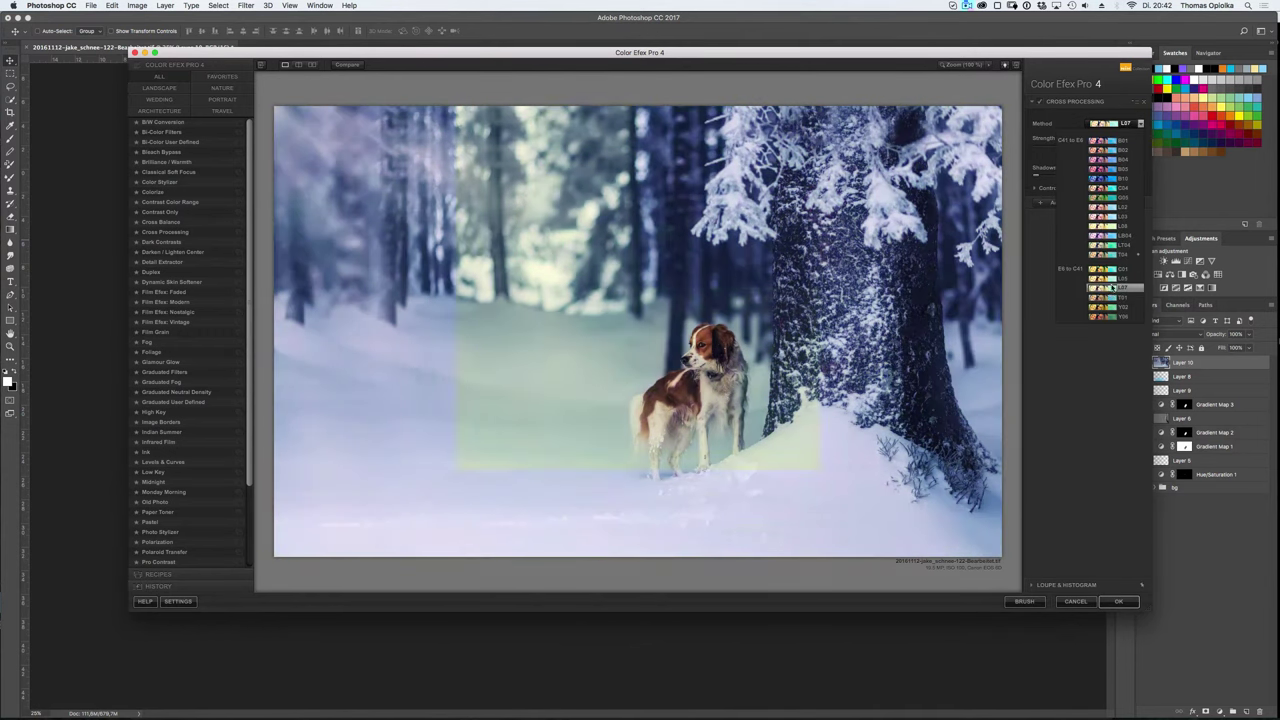
{"action": "left_click", "coordinate": [1101, 256]}
- Add a Detail Extractor filter with a control point on the dog and raise its strength
{"action": "left_click", "coordinate": [1062, 202]}
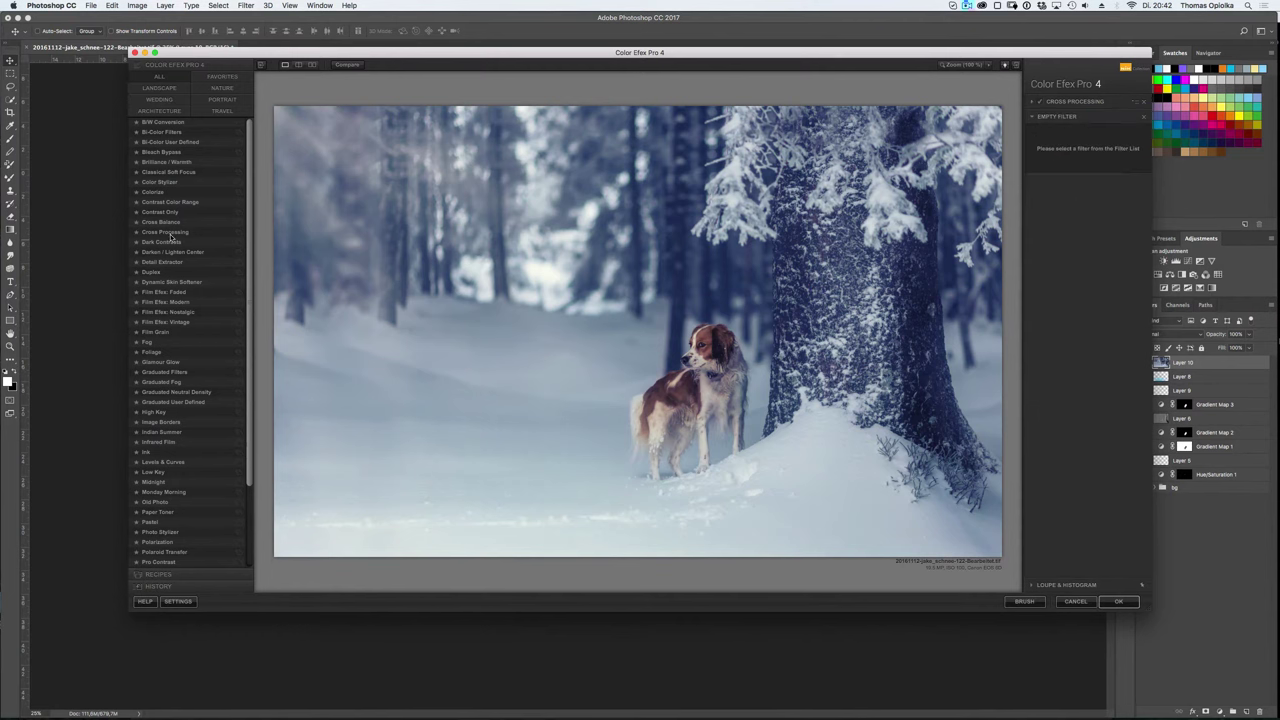
{"action": "left_click", "coordinate": [162, 261]}
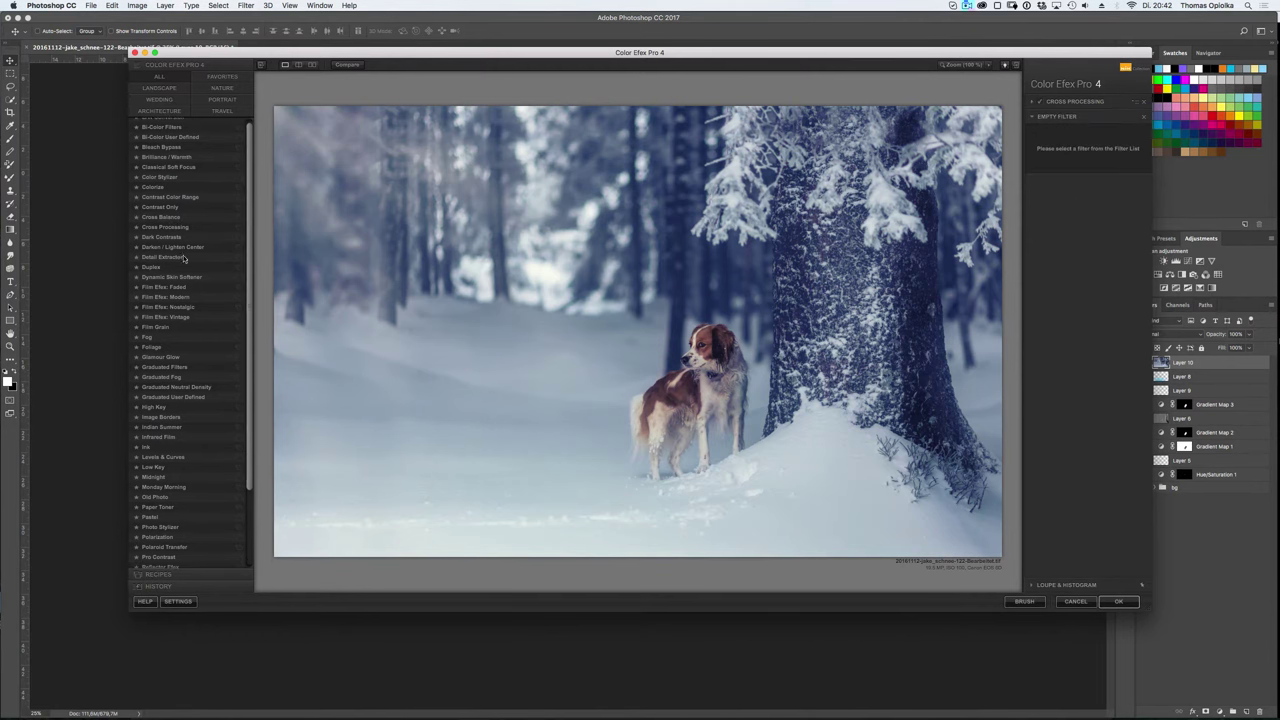
{"action": "left_click", "coordinate": [1107, 237]}
{"action": "left_click", "coordinate": [708, 398]}
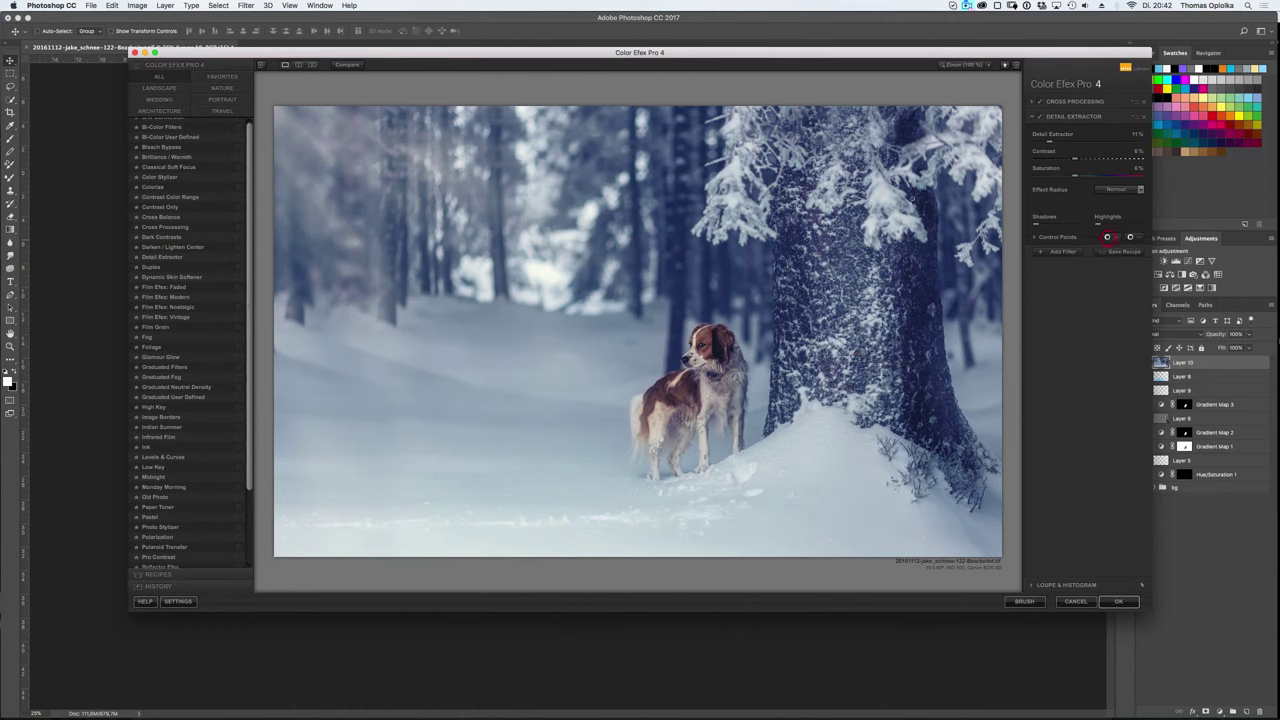
{"action": "mouse_move", "coordinate": [1046, 142]}
{"action": "left_mouse_down"}
{"action": "mouse_move", "coordinate": [1125, 147]}
{"action": "mouse_move", "coordinate": [1076, 149]}
{"action": "left_mouse_up"}
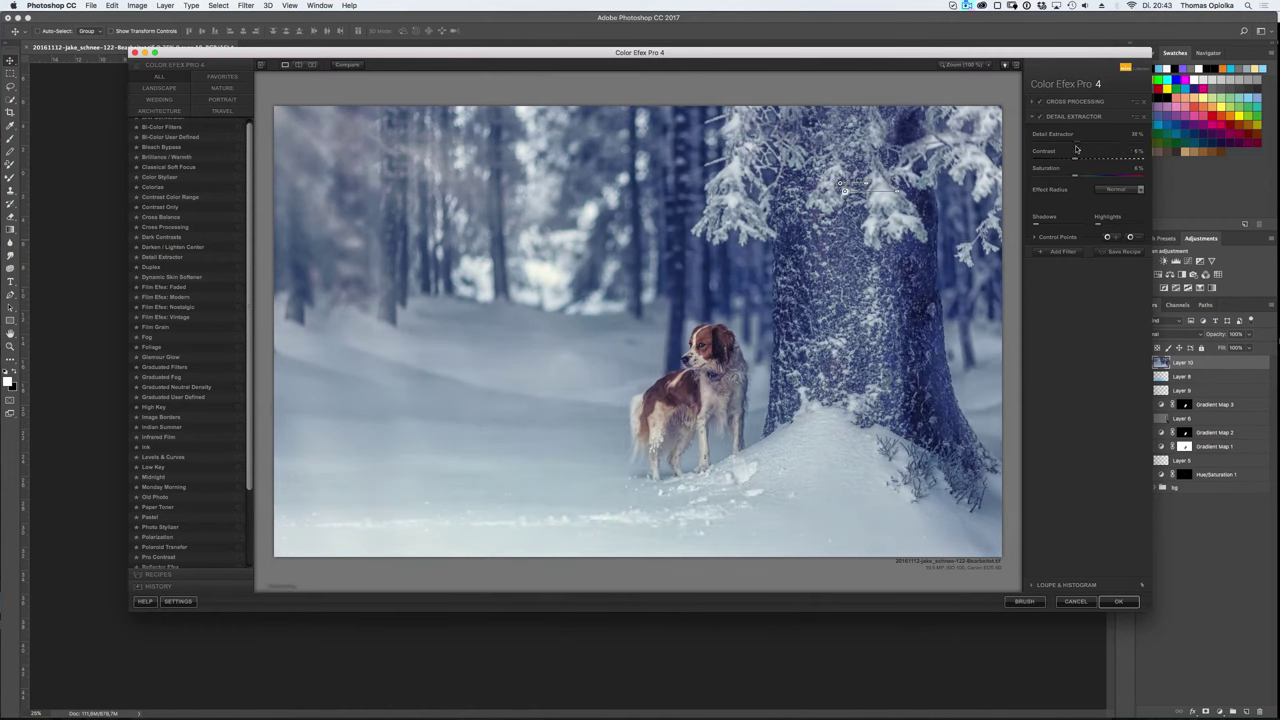
{"action": "left_click", "coordinate": [1040, 118]}
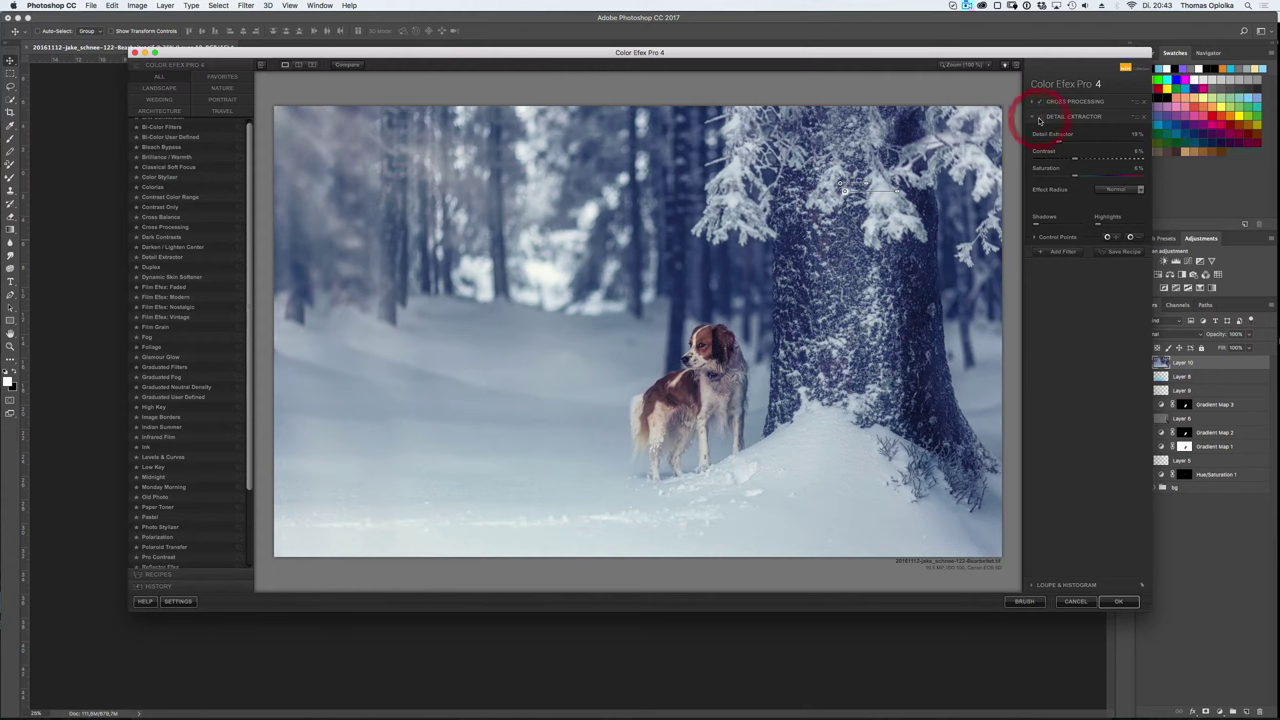
- Add Detail Extractor control points on the trees and snowy branches, then lower it to 28%
{"action": "left_click", "coordinate": [1132, 190]}
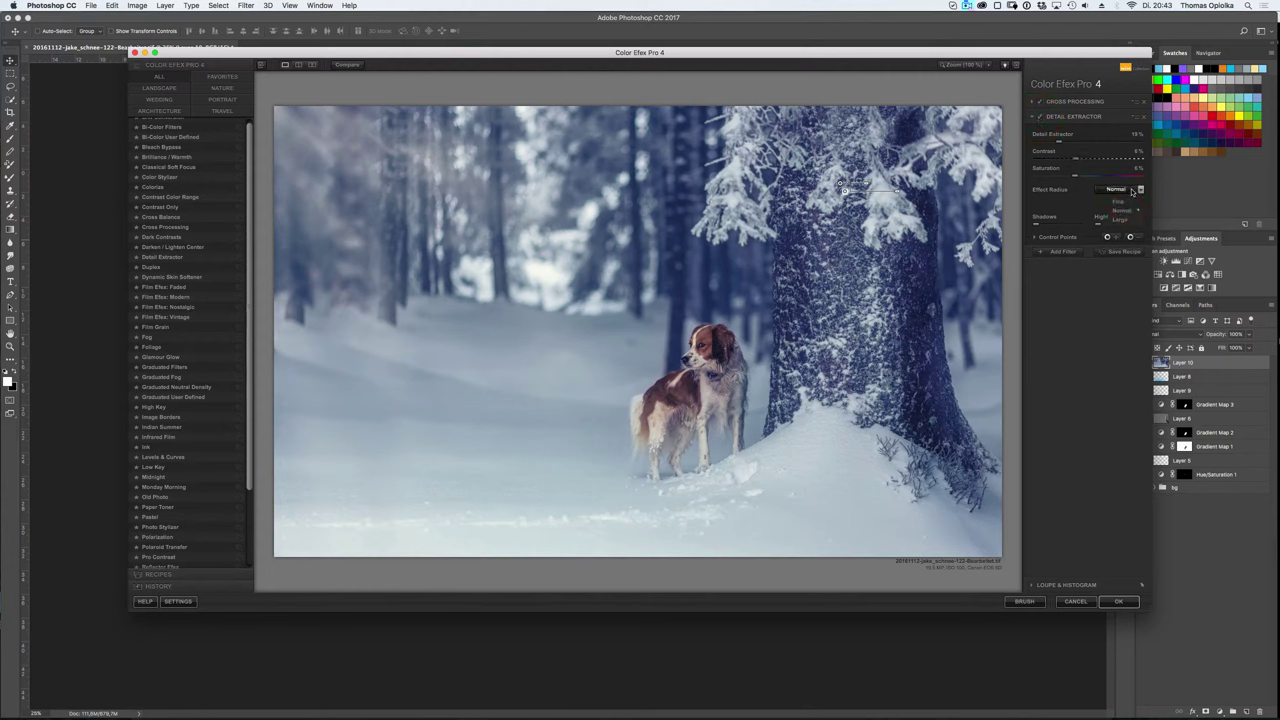
{"action": "left_click", "coordinate": [1050, 239]}
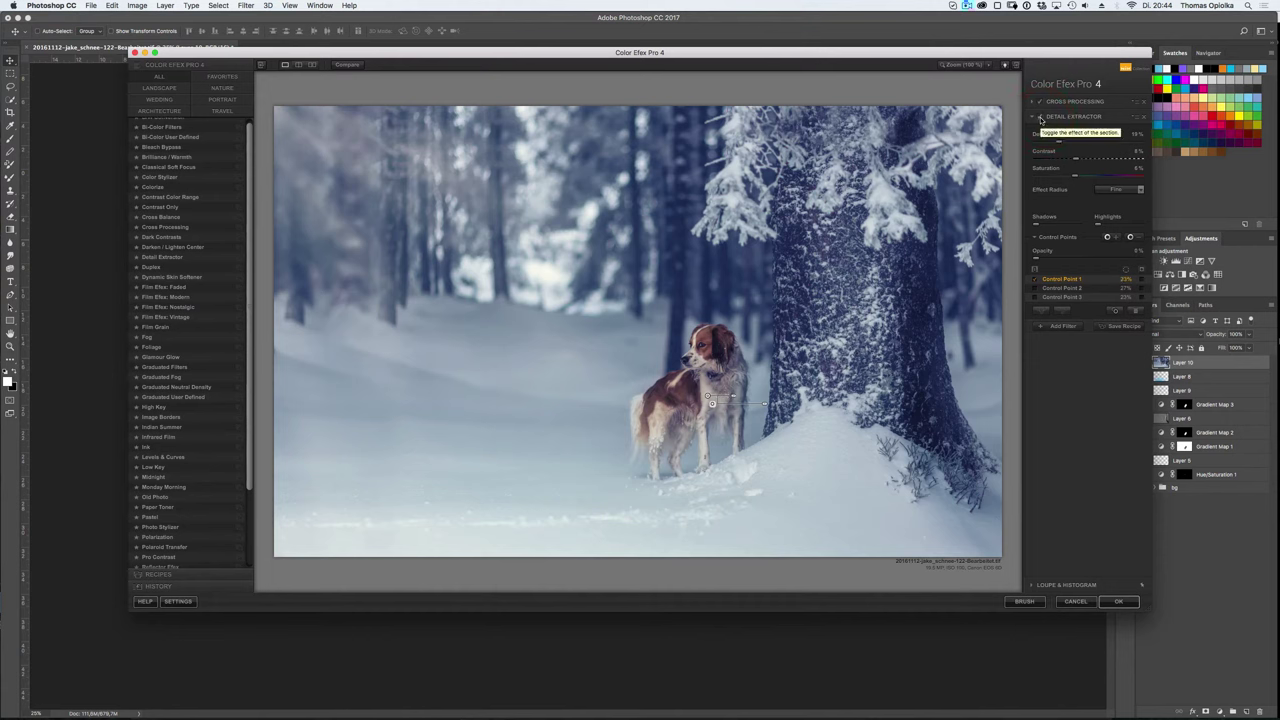
{"action": "left_click", "coordinate": [1050, 288]}
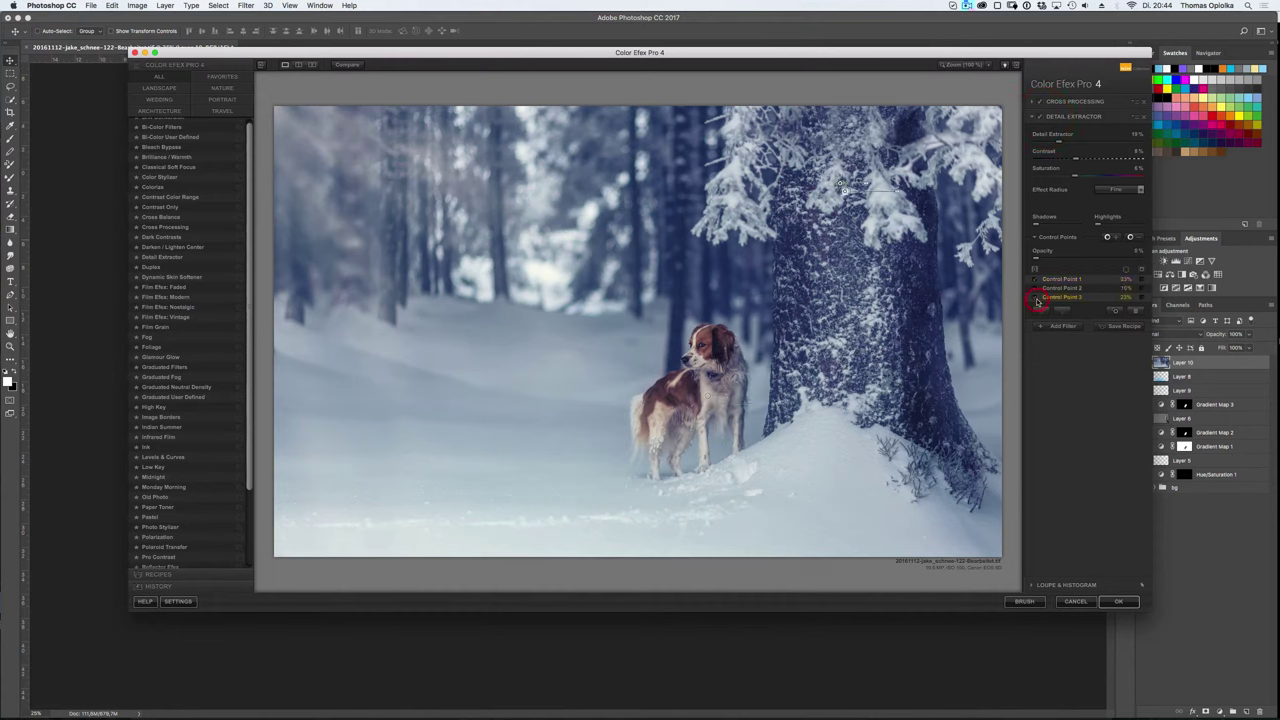
{"action": "left_click", "coordinate": [841, 185]}
{"action": "left_click", "coordinate": [930, 494]}
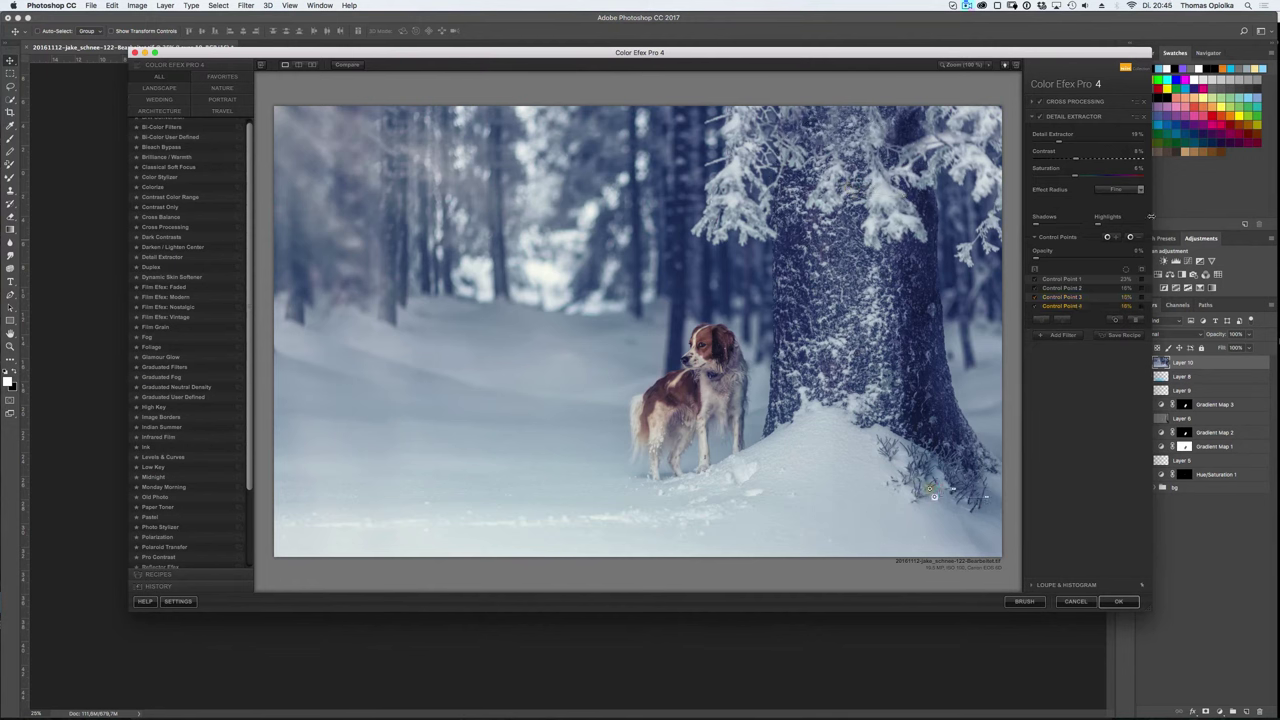
{"action": "left_click_drag", "start_coordinate": [1096, 144], "coordinate": [1066, 144]}
- Add Contrast Only and a faint Fog placed above it, then apply the stack to Photoshop
{"action": "left_click", "coordinate": [1032, 117]}
{"action": "left_click", "coordinate": [160, 207]}
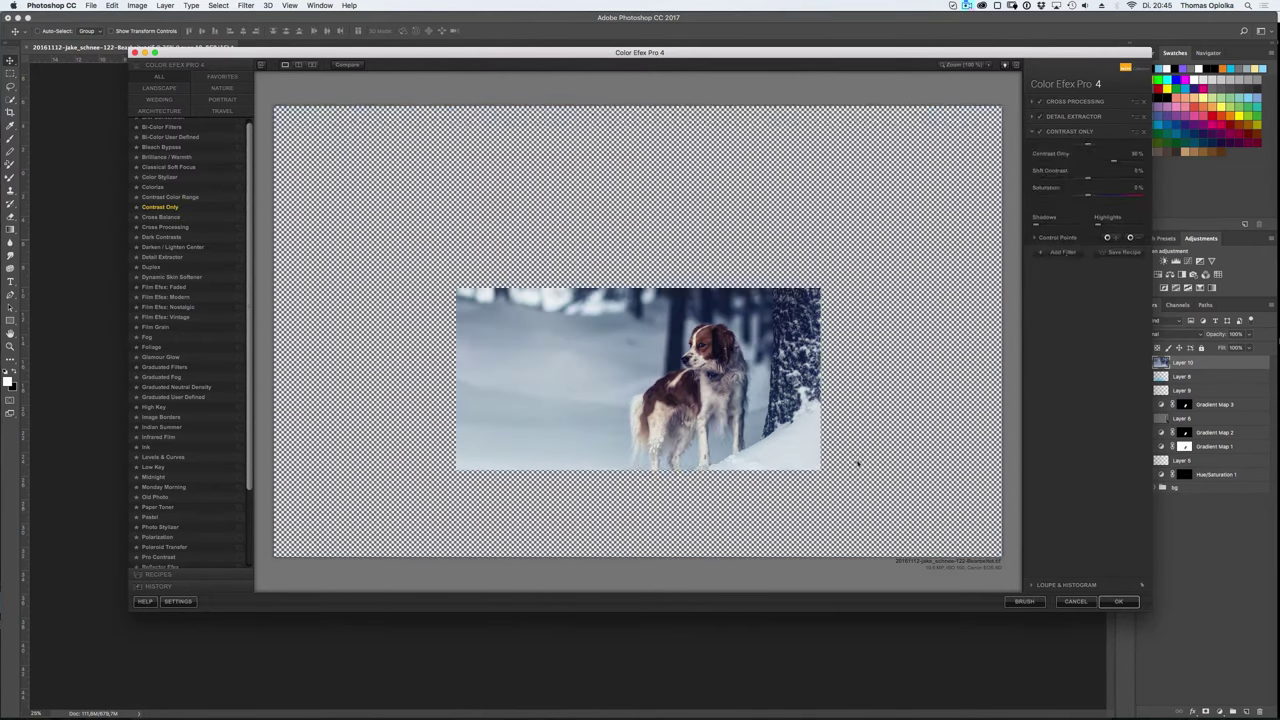
{"action": "left_click", "coordinate": [147, 337]}
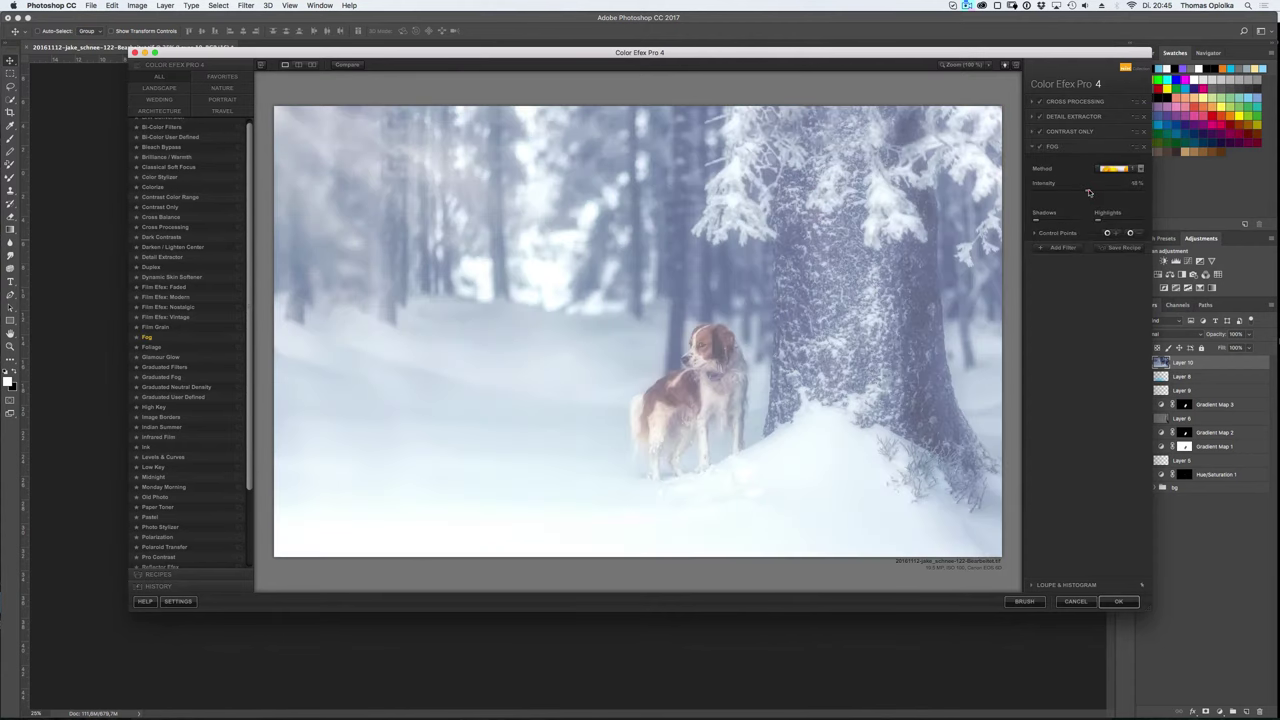
{"action": "left_click_drag", "start_coordinate": [1100, 190], "coordinate": [1047, 195]}
{"action": "left_click_drag", "start_coordinate": [1136, 150], "coordinate": [1075, 132]}
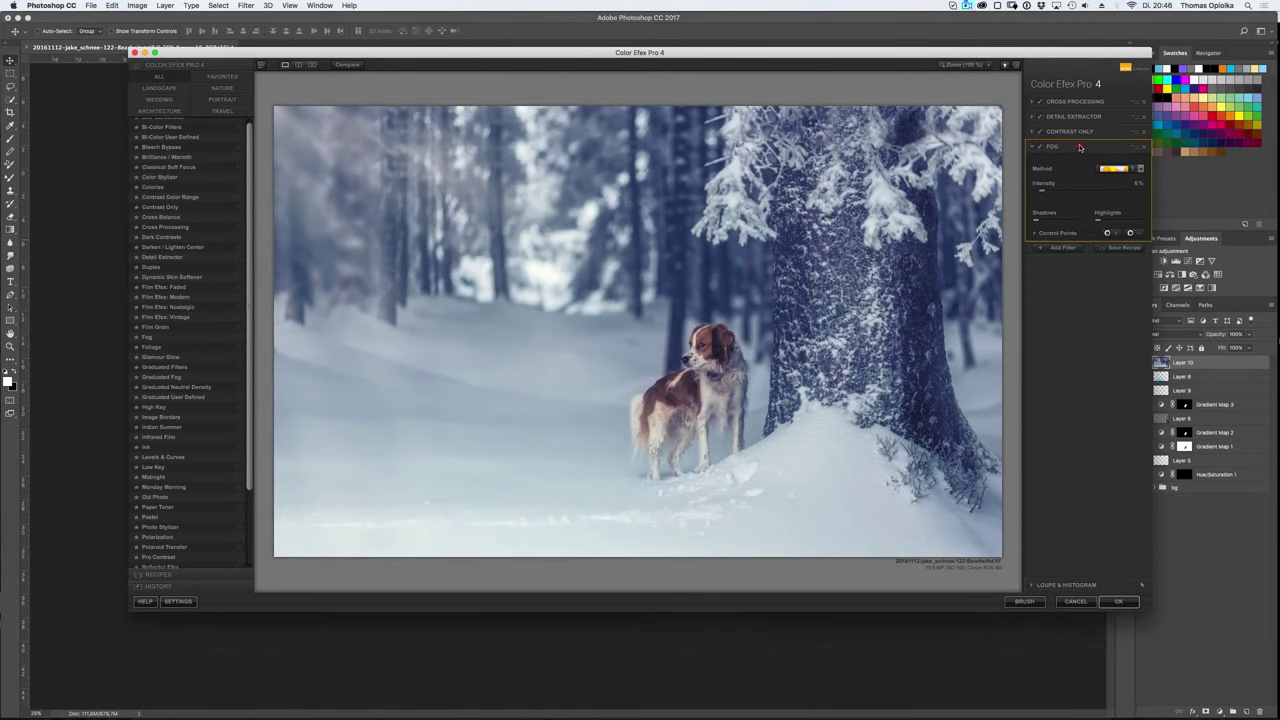
{"action": "left_click", "coordinate": [1040, 235]}
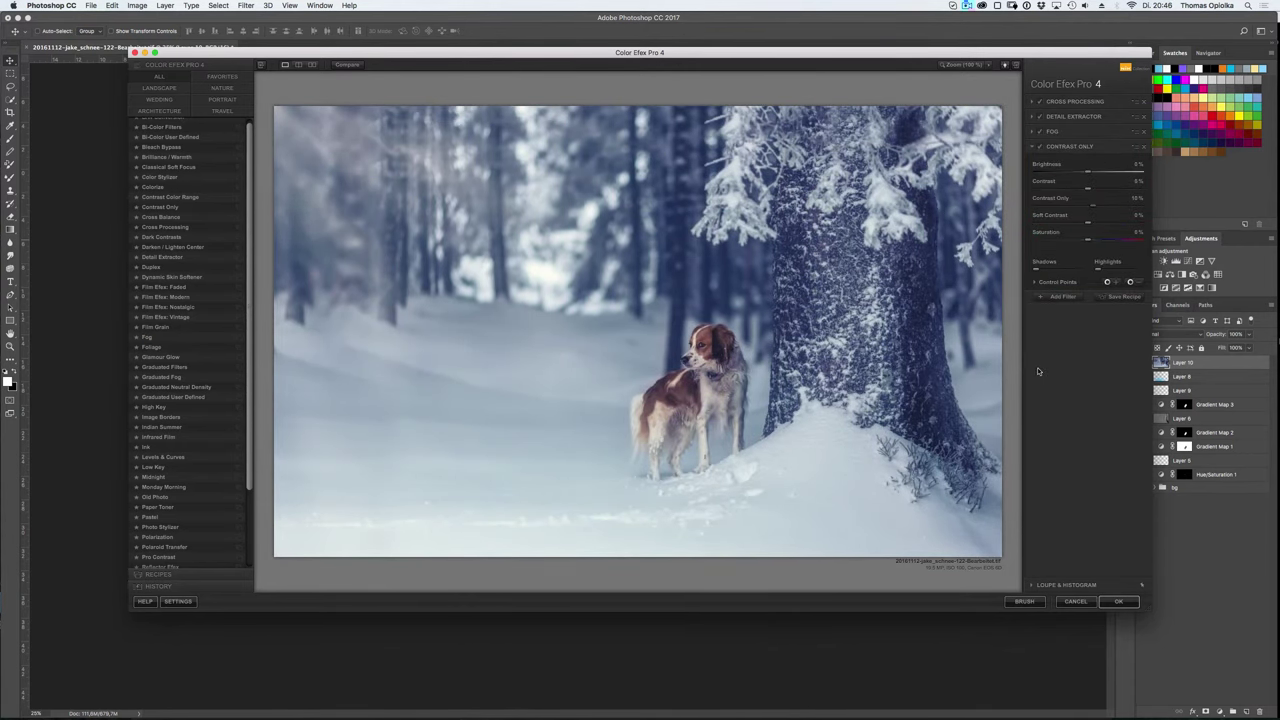
{"action": "left_click", "coordinate": [1070, 101]}
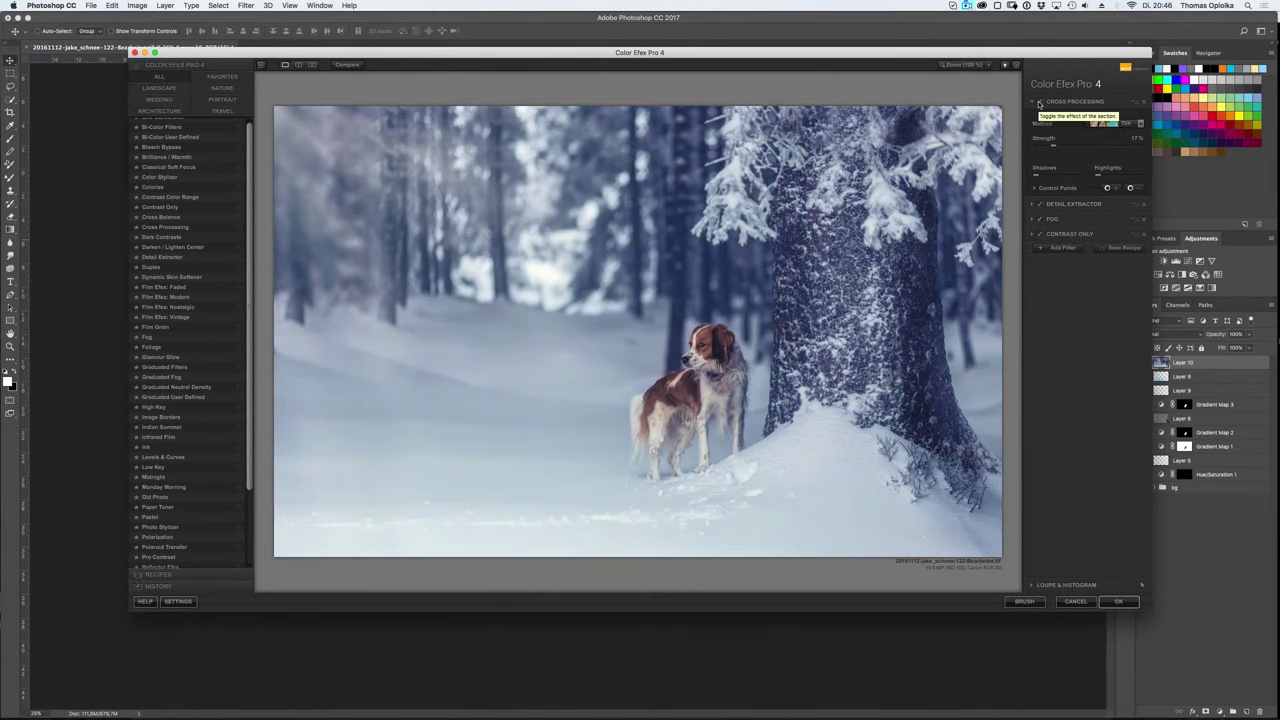
{"action": "left_click", "coordinate": [1118, 601]}
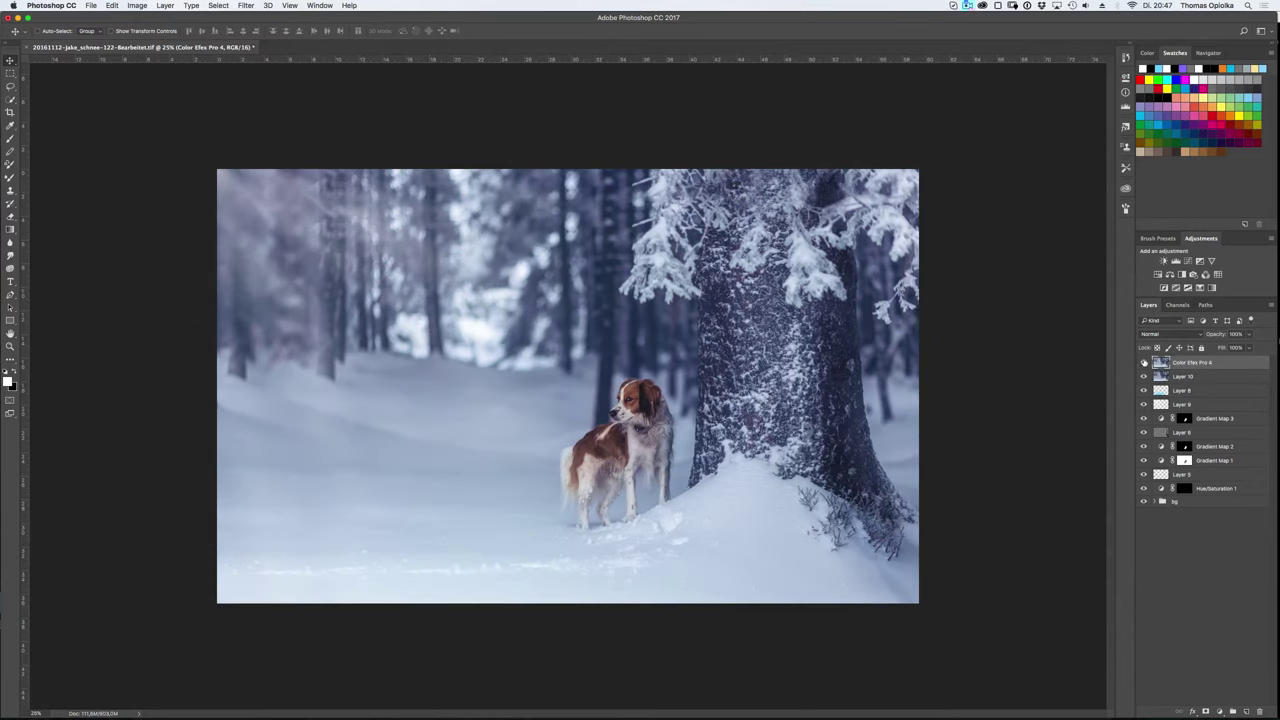
- Add a Black, White gradient map adjustment blended in Soft Light
{"action": "left_click", "coordinate": [1212, 287]}
{"action": "left_click", "coordinate": [1160, 333]}
{"action": "left_click", "coordinate": [1150, 480]}
{"action": "left_click", "coordinate": [1003, 108]}
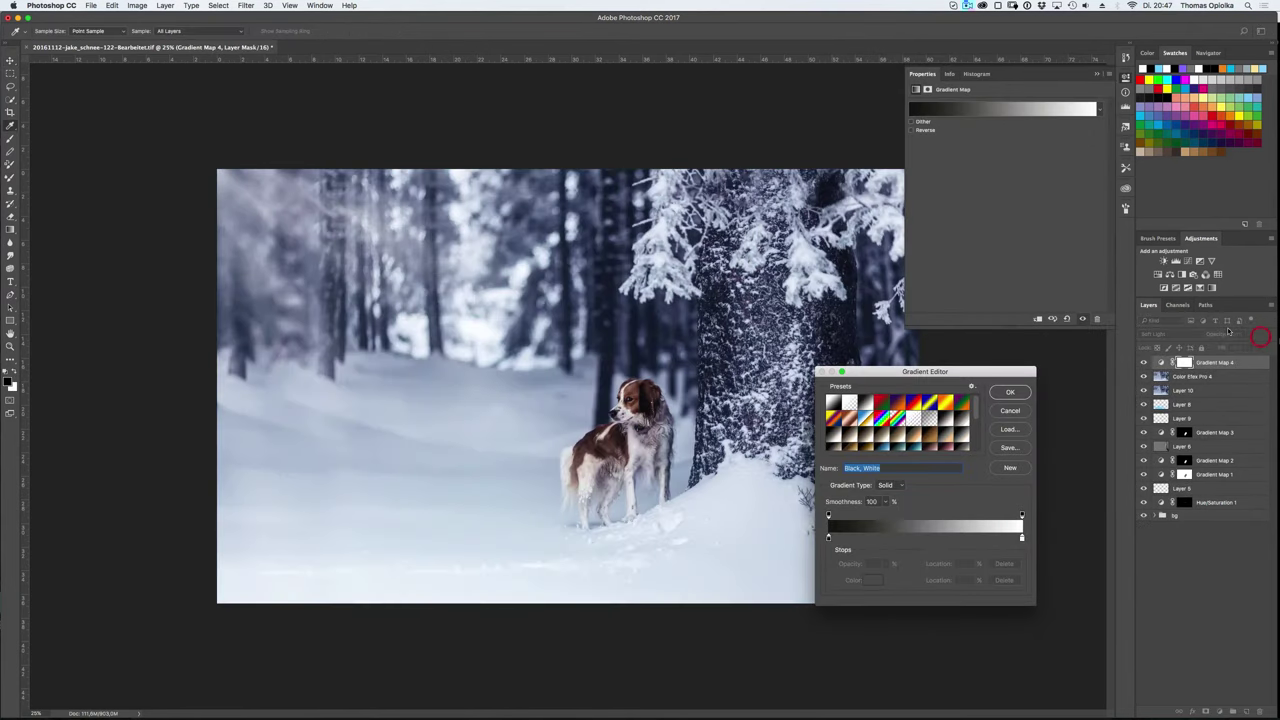
{"action": "left_click", "coordinate": [1006, 400]}
- Try a Blue-Violet, Yellow-Orange soft-light gradient map at 13% opacity, then delete it
{"action": "left_click", "coordinate": [1212, 287]}
{"action": "left_click", "coordinate": [1003, 108]}
{"action": "left_click", "coordinate": [975, 427]}
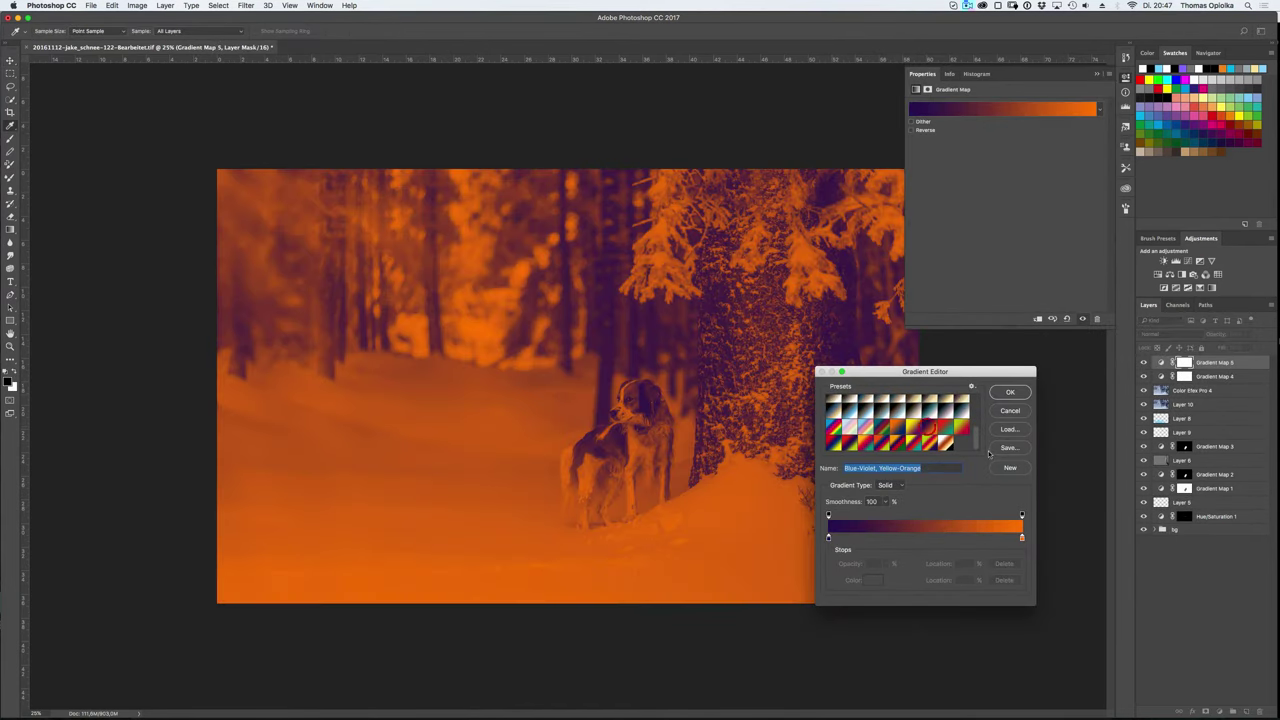
{"action": "left_click", "coordinate": [1010, 397]}
{"action": "left_click", "coordinate": [1165, 333]}
{"action": "left_click", "coordinate": [1155, 449]}
{"action": "key", "text": "1"}
{"action": "key", "text": "7"}
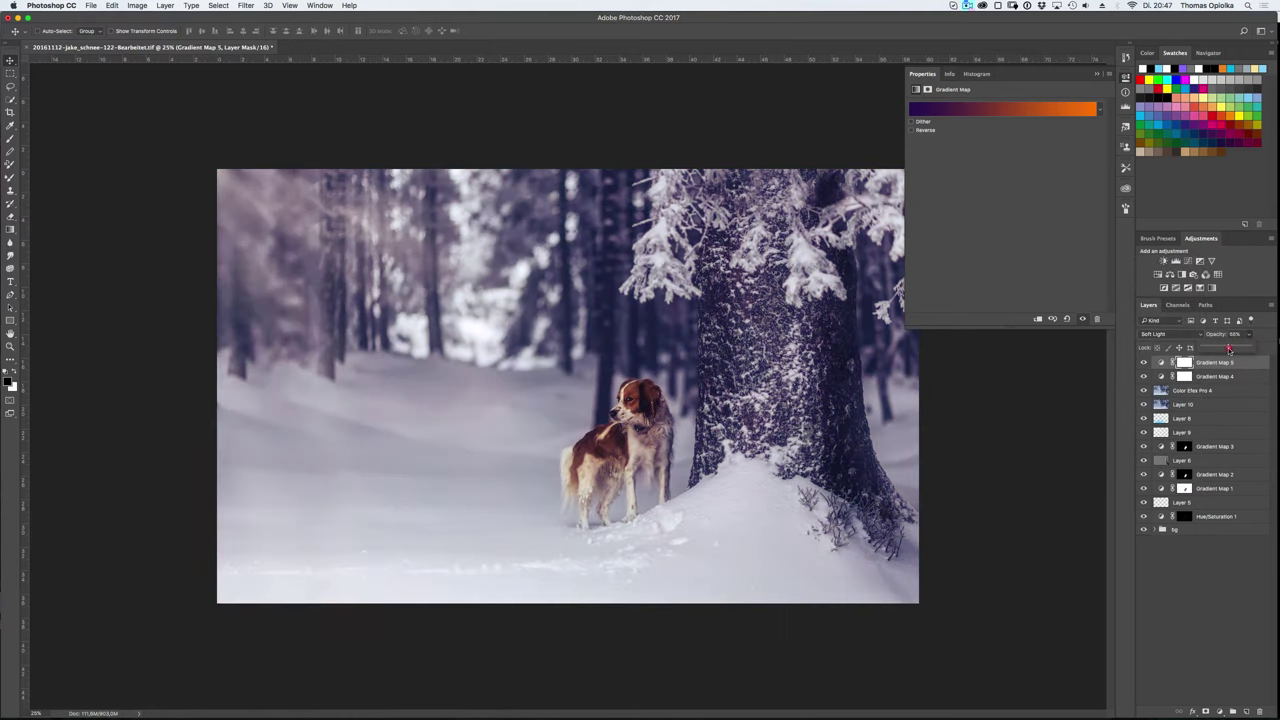
{"action": "left_click_drag", "start_coordinate": [1211, 348], "coordinate": [1207, 348]}
{"action": "key", "text": "Delete"}
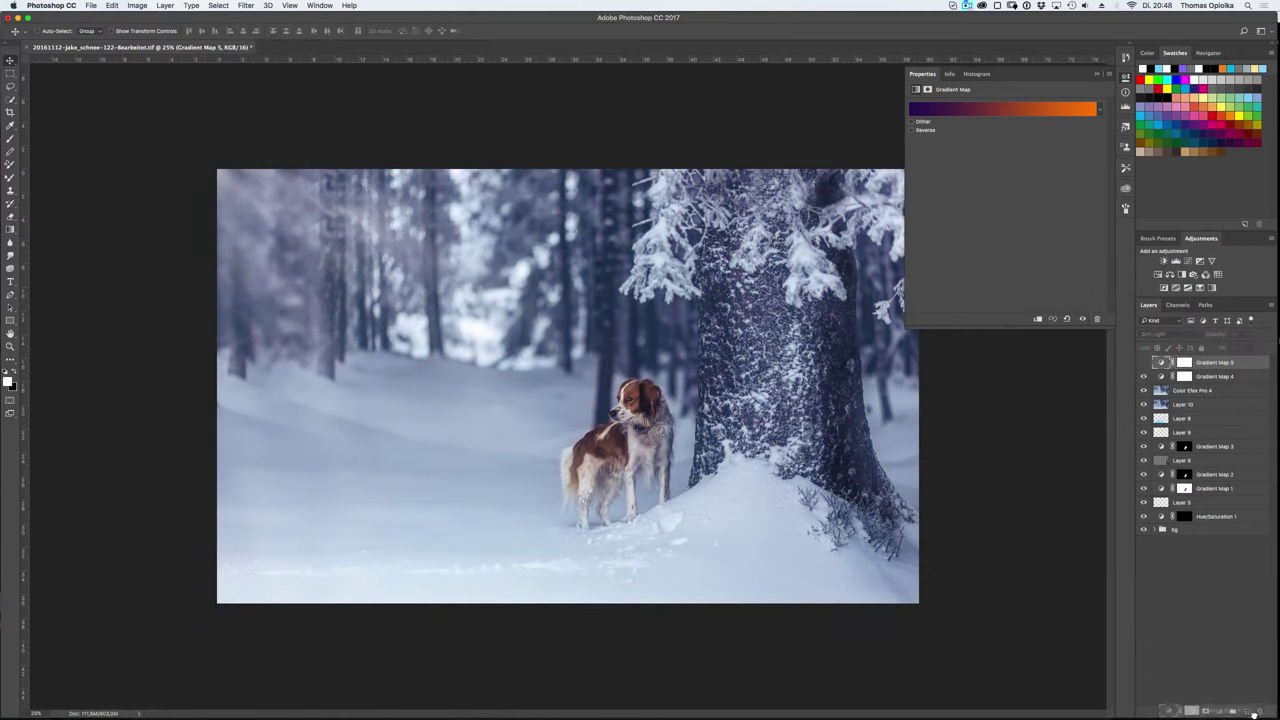
- Add a Curves layer lifting the Blue shadows and adjusting the Red and Green channels
{"action": "left_click", "coordinate": [1188, 261]}
{"action": "left_click", "coordinate": [1000, 118]}
{"action": "left_click", "coordinate": [1000, 140]}
{"action": "left_click_drag", "start_coordinate": [949, 256], "coordinate": [950, 243]}
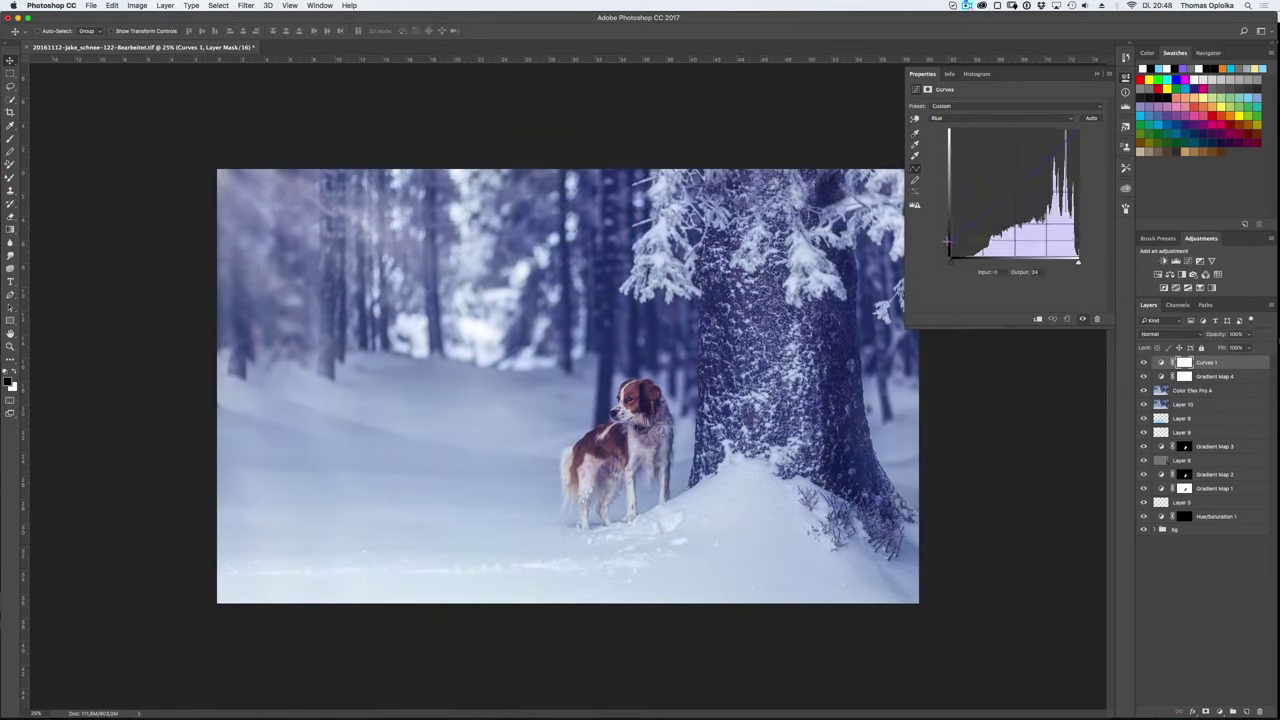
{"action": "left_click", "coordinate": [1000, 118]}
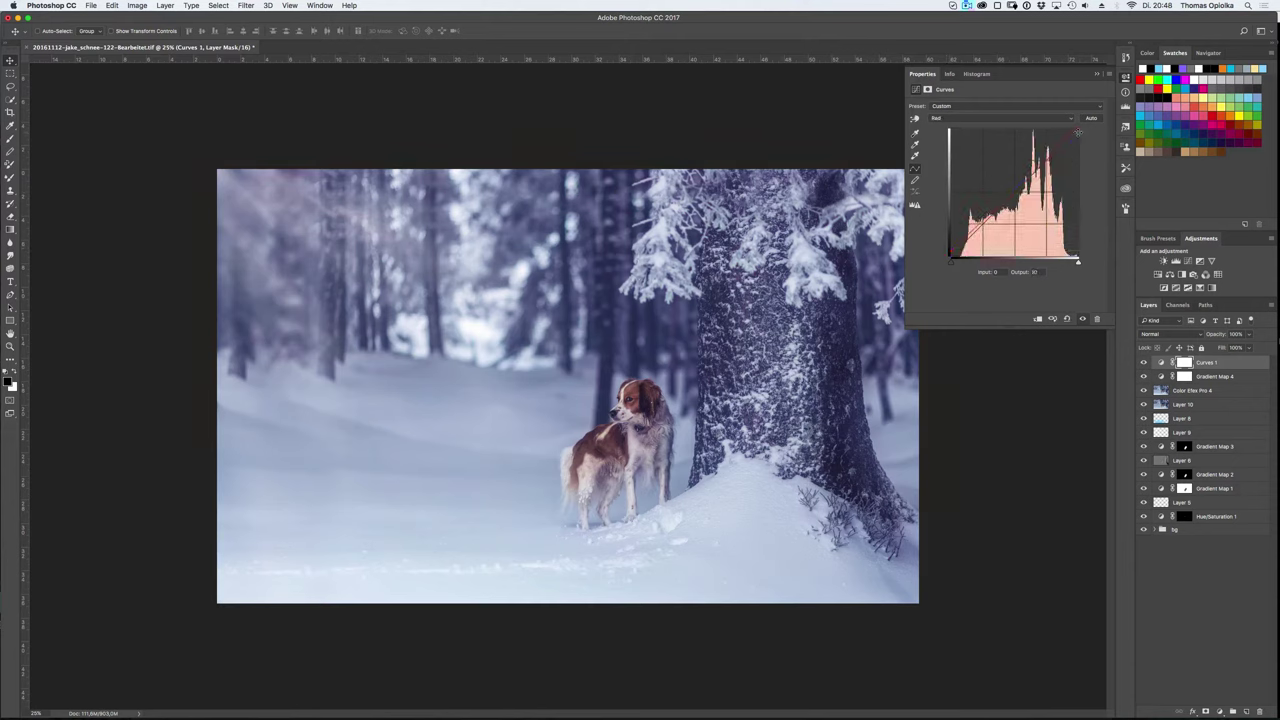
{"action": "left_click", "coordinate": [1000, 118]}
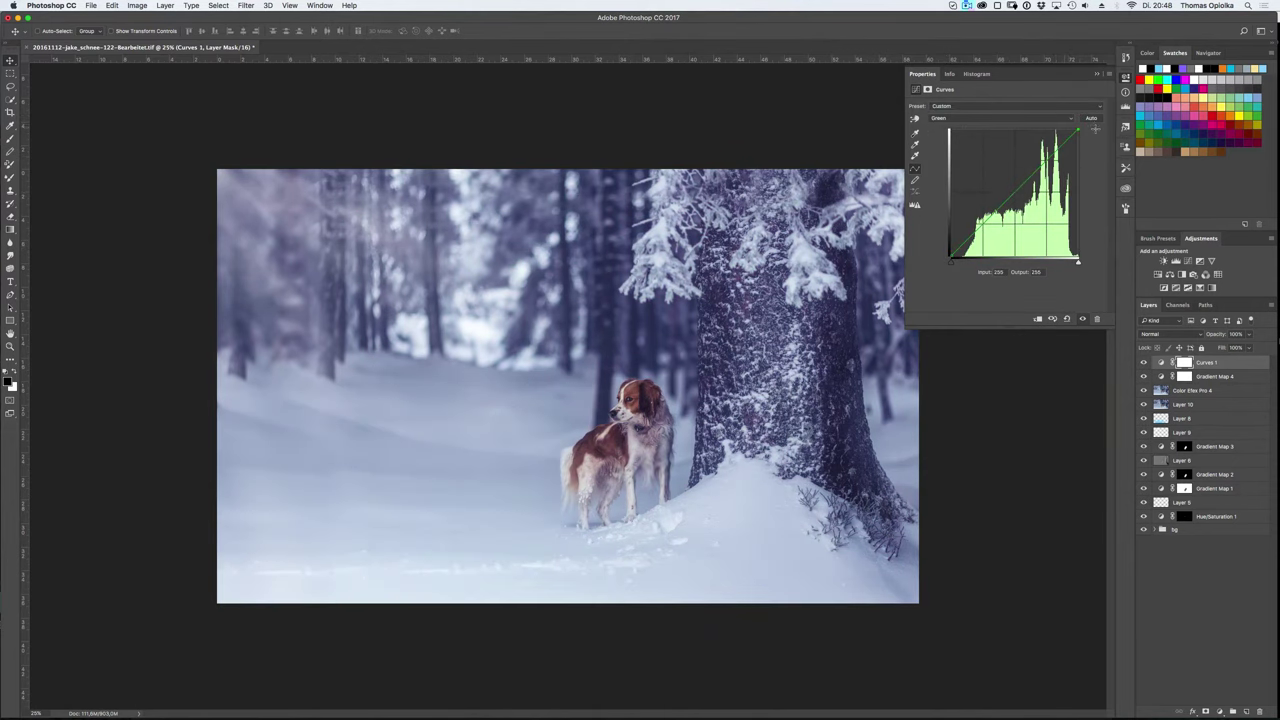
{"action": "left_click", "coordinate": [1160, 362]}
{"action": "left_click", "coordinate": [1249, 336]}
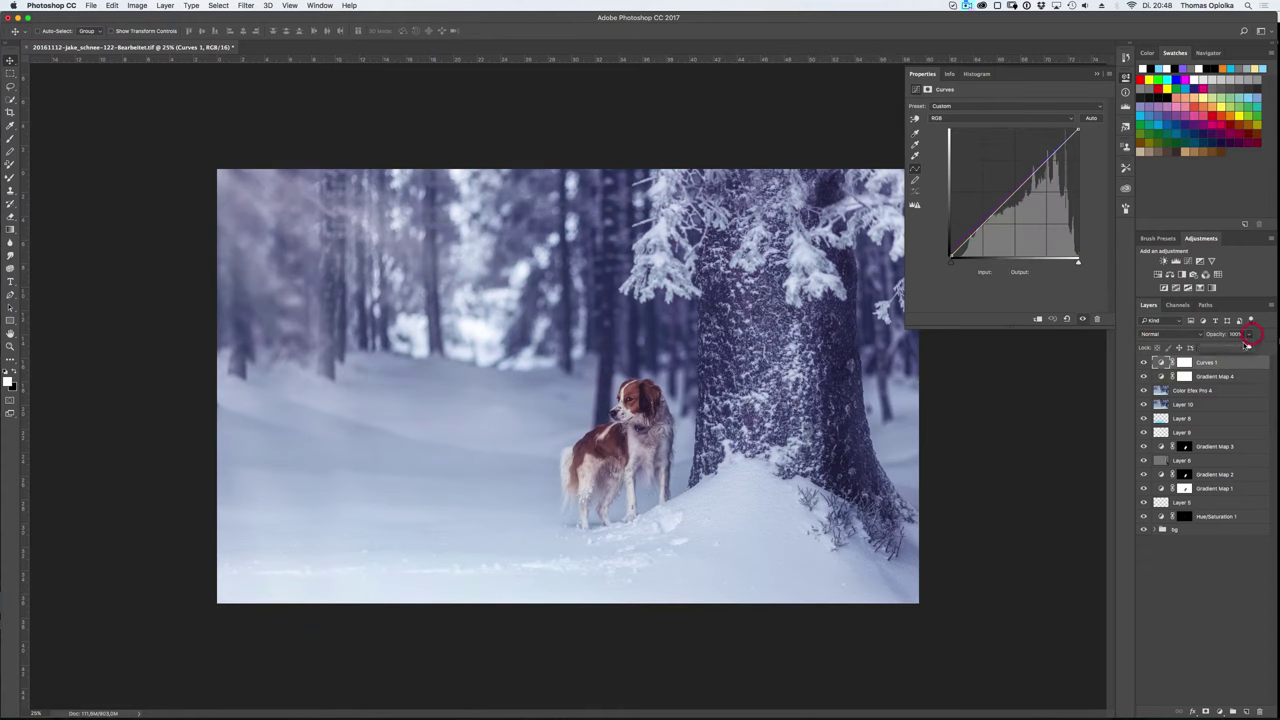
- Delete merged Layer 10, compare layer visibility, and discard the Color Efex Pro 4 layer
{"action": "key", "text": "c"}
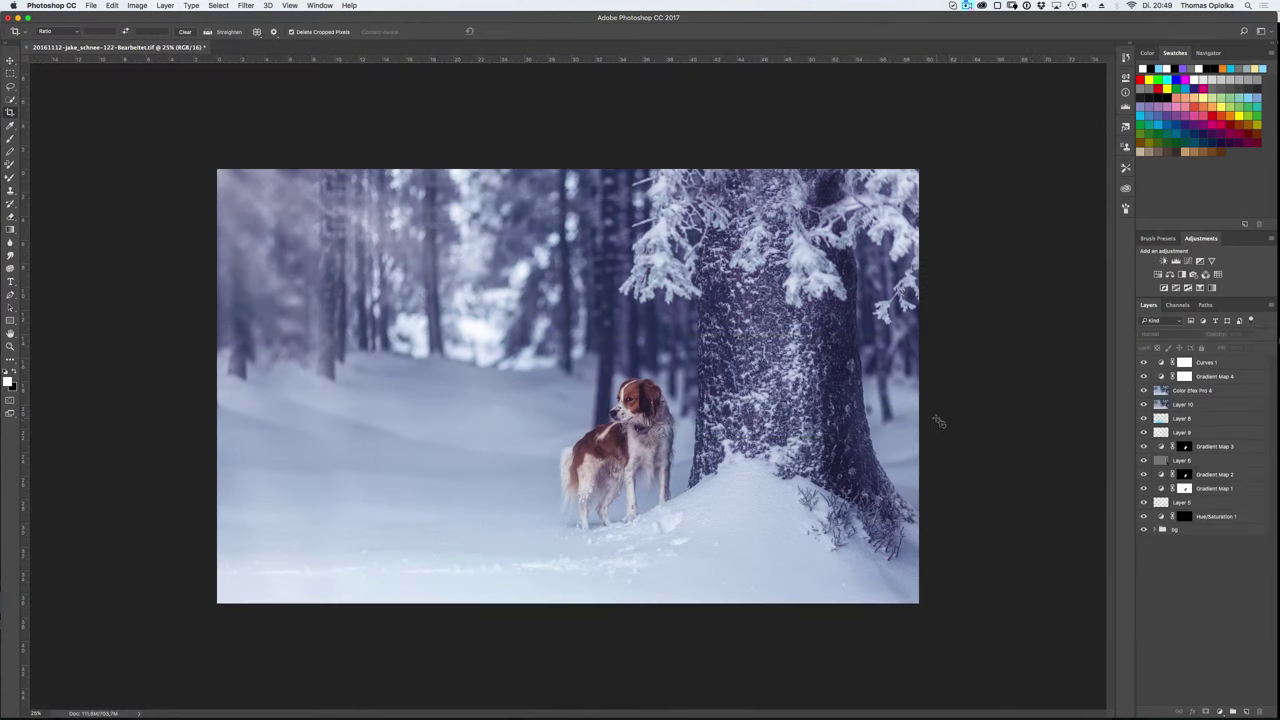
{"action": "left_click_drag", "start_coordinate": [1185, 404], "coordinate": [1259, 711]}
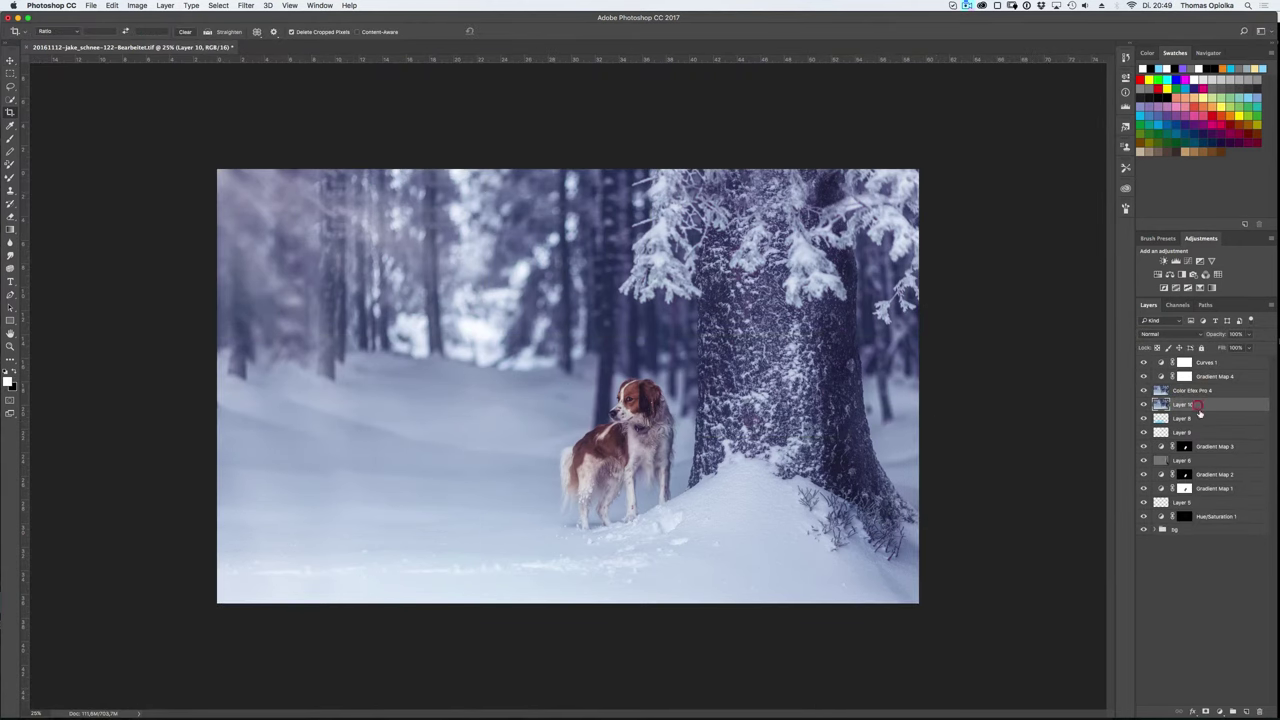
{"action": "left_click", "coordinate": [1144, 390]}
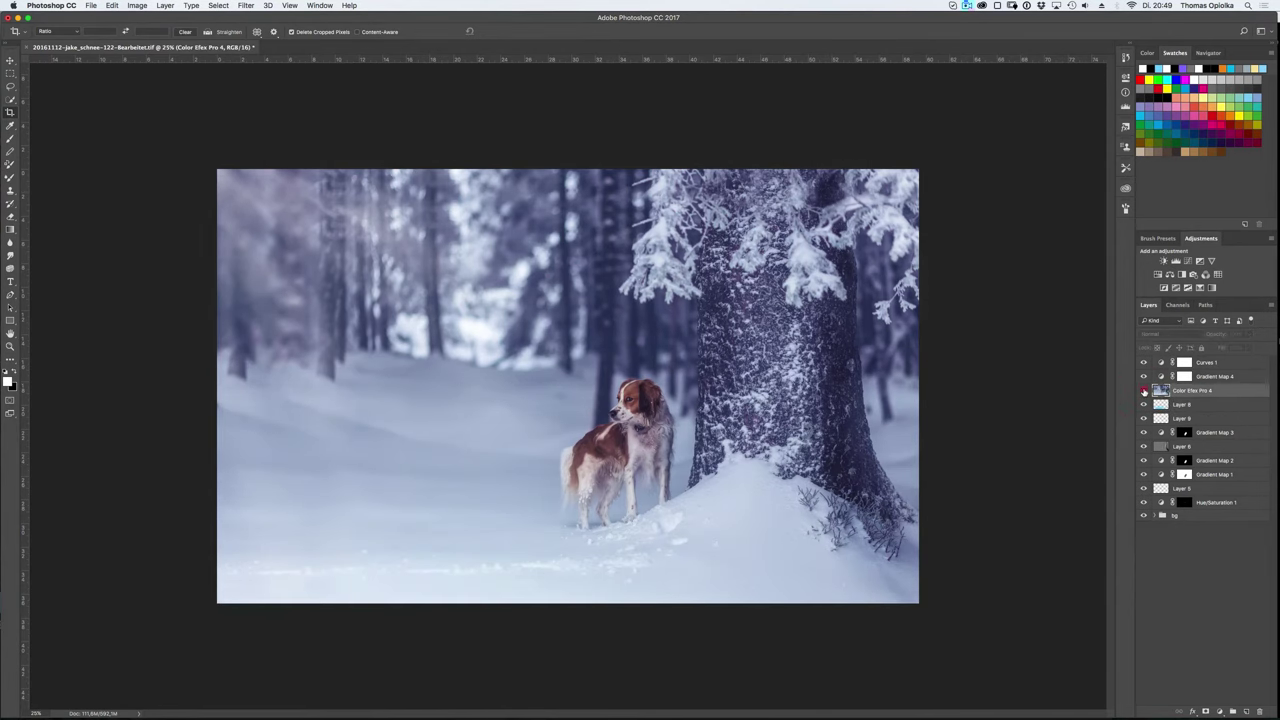
{"action": "left_click", "coordinate": [1143, 390]}
{"action": "left_click", "coordinate": [1150, 404]}
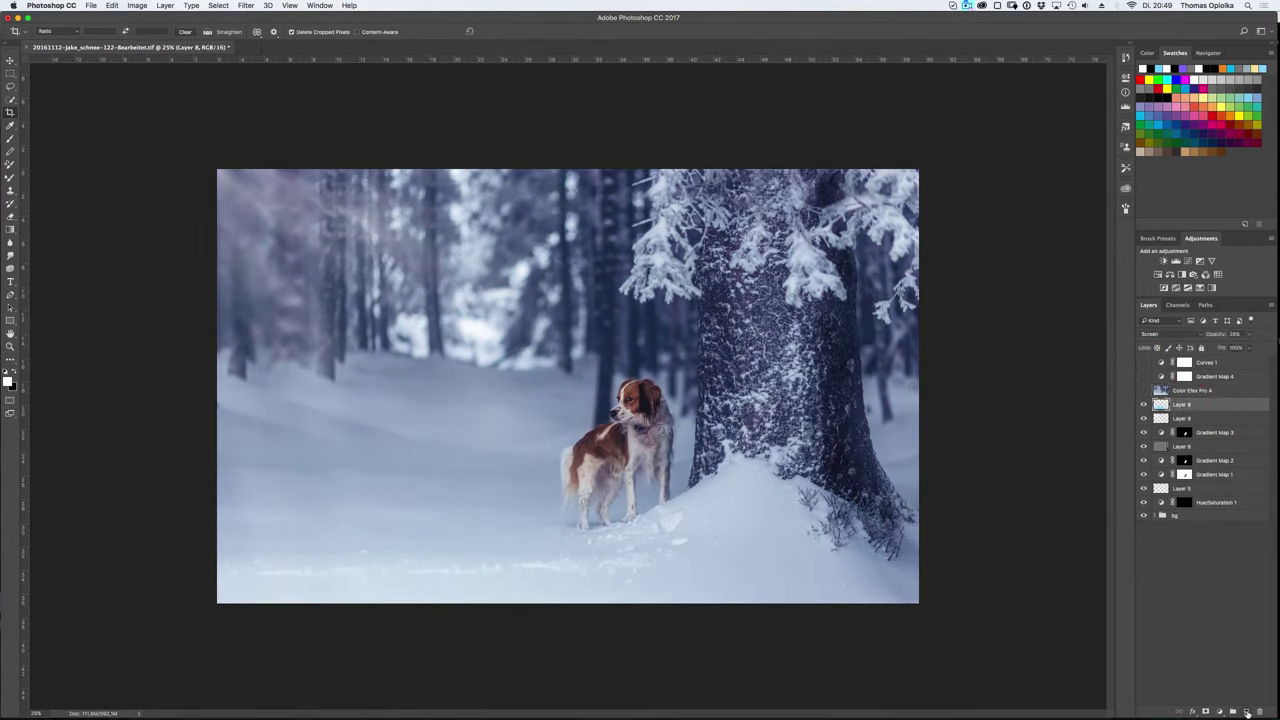
{"action": "left_click_drag", "start_coordinate": [1143, 418], "coordinate": [1144, 364]}
{"action": "left_click_drag", "start_coordinate": [1204, 410], "coordinate": [1259, 711]}
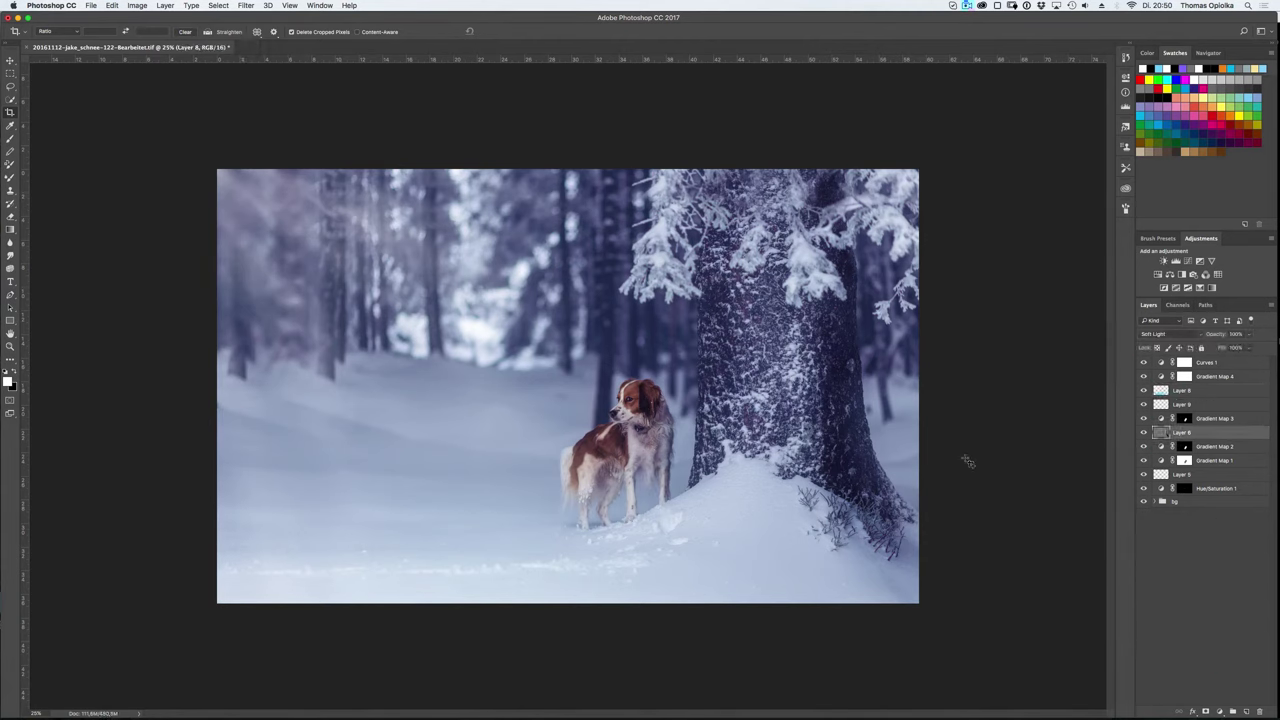
- Paint over the dog on Layer 6 with a 30% opacity brush, then zoom out
{"action": "key", "text": "b"}
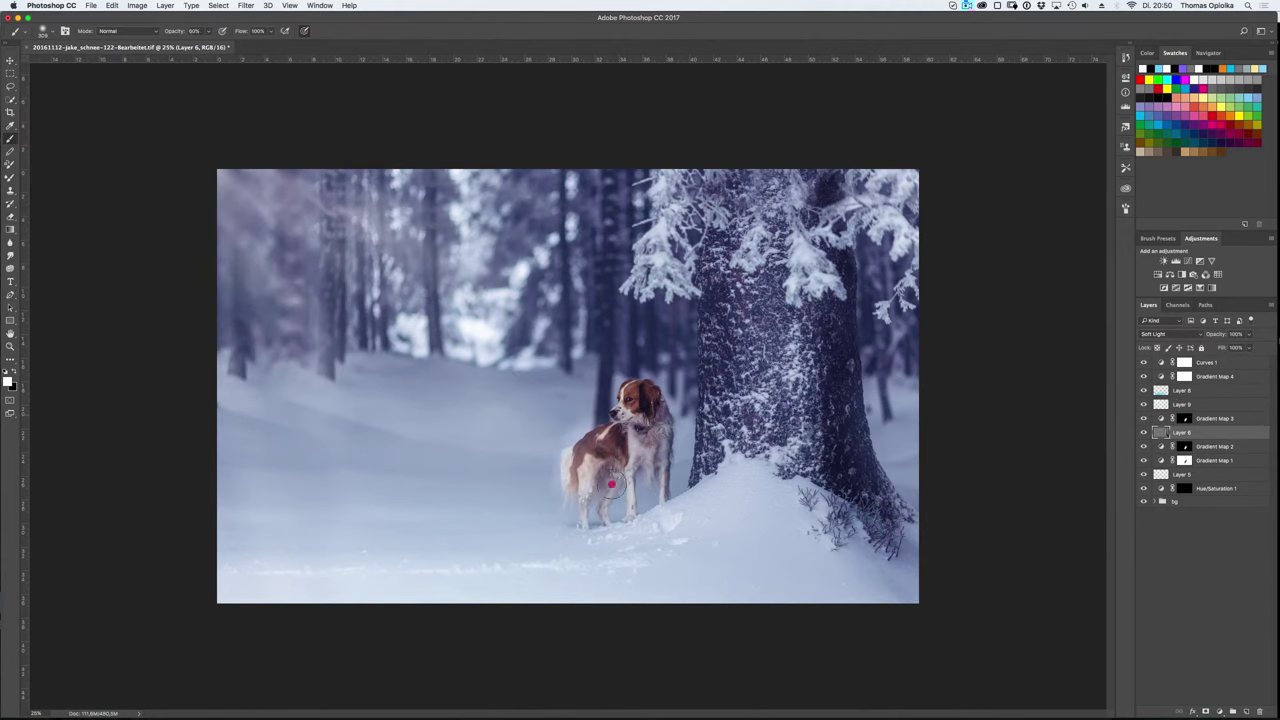
{"action": "key", "text": "3"}
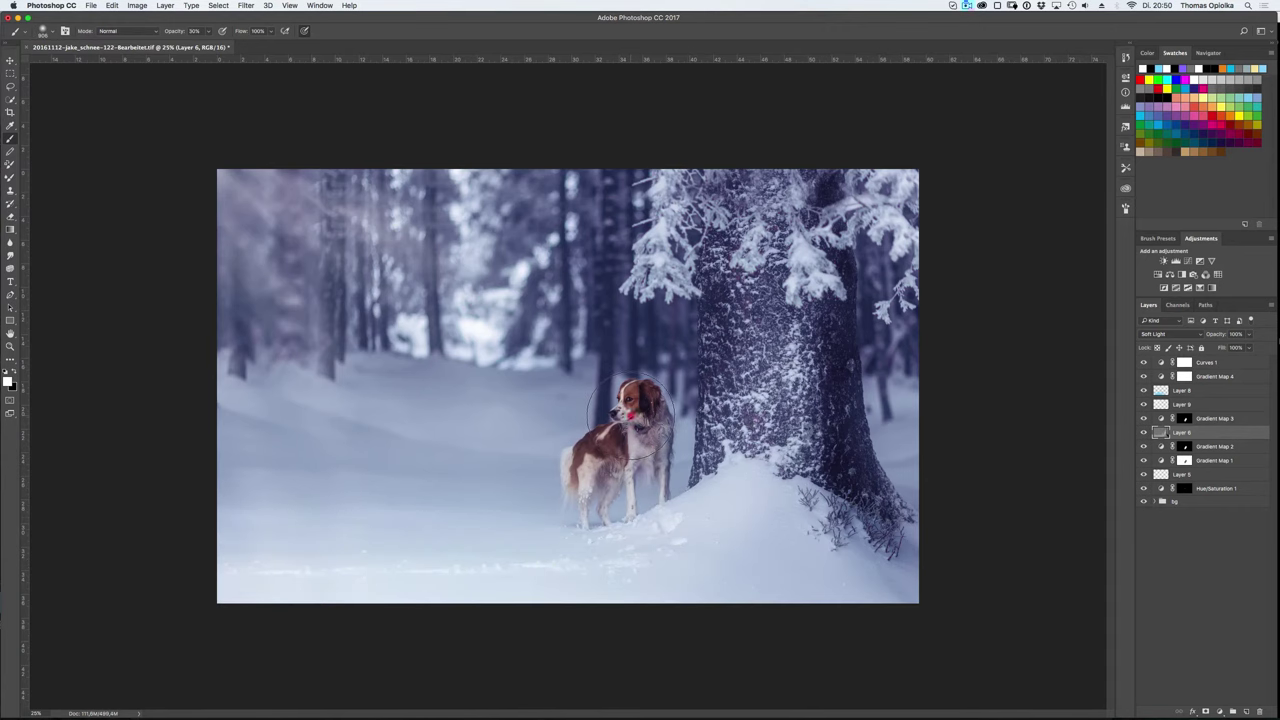
{"action": "scroll", "coordinate": [705, 469], "scroll_direction": "up", "scroll_amount": 2}
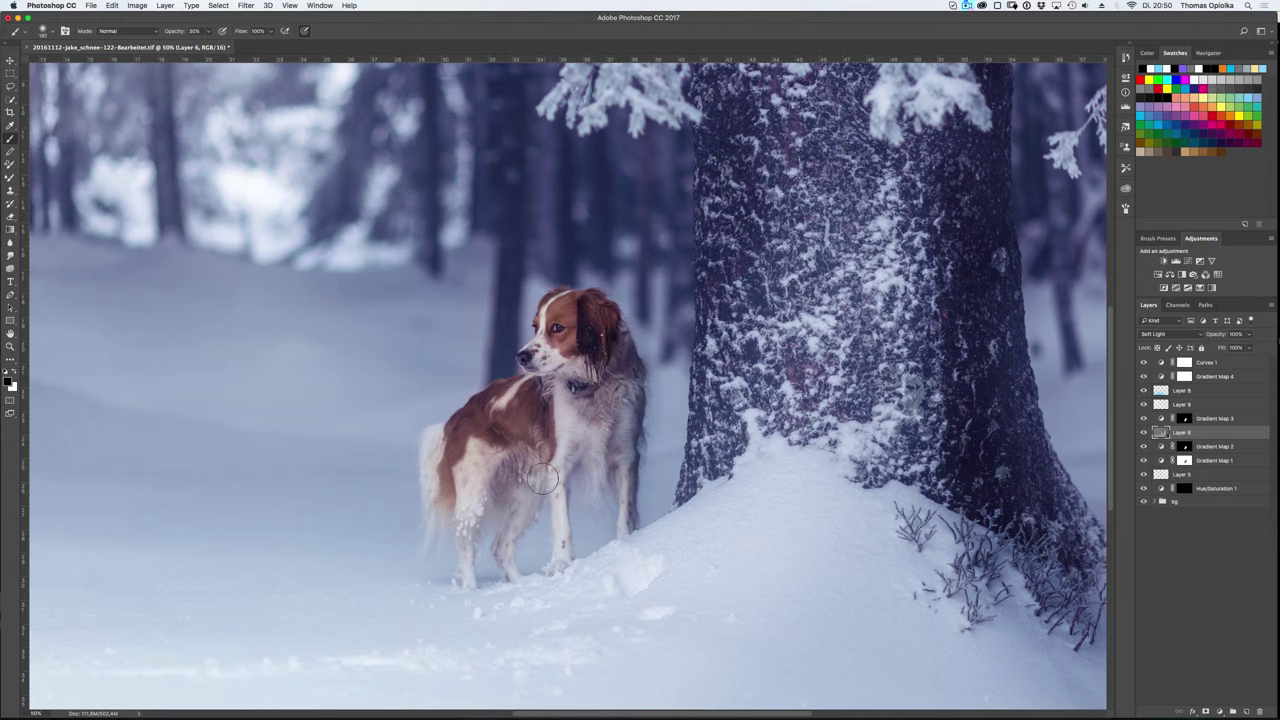
{"action": "key", "text": "ctrl+minus"}
- Create a new sparkle layer and set the brush Scattering to 340%
{"action": "left_click", "coordinate": [1210, 362]}
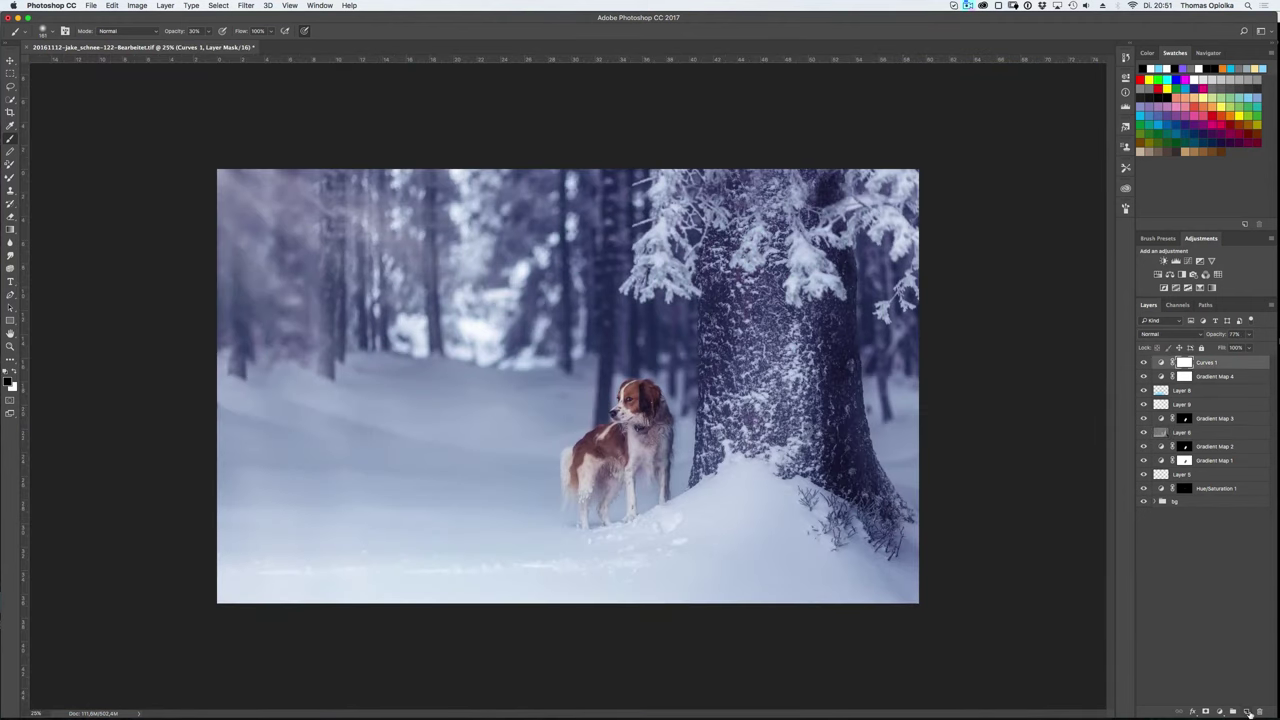
{"action": "key", "text": "ctrl+shift+alt+n"}
{"action": "left_click", "coordinate": [43, 31]}
{"action": "left_click", "coordinate": [1125, 211]}
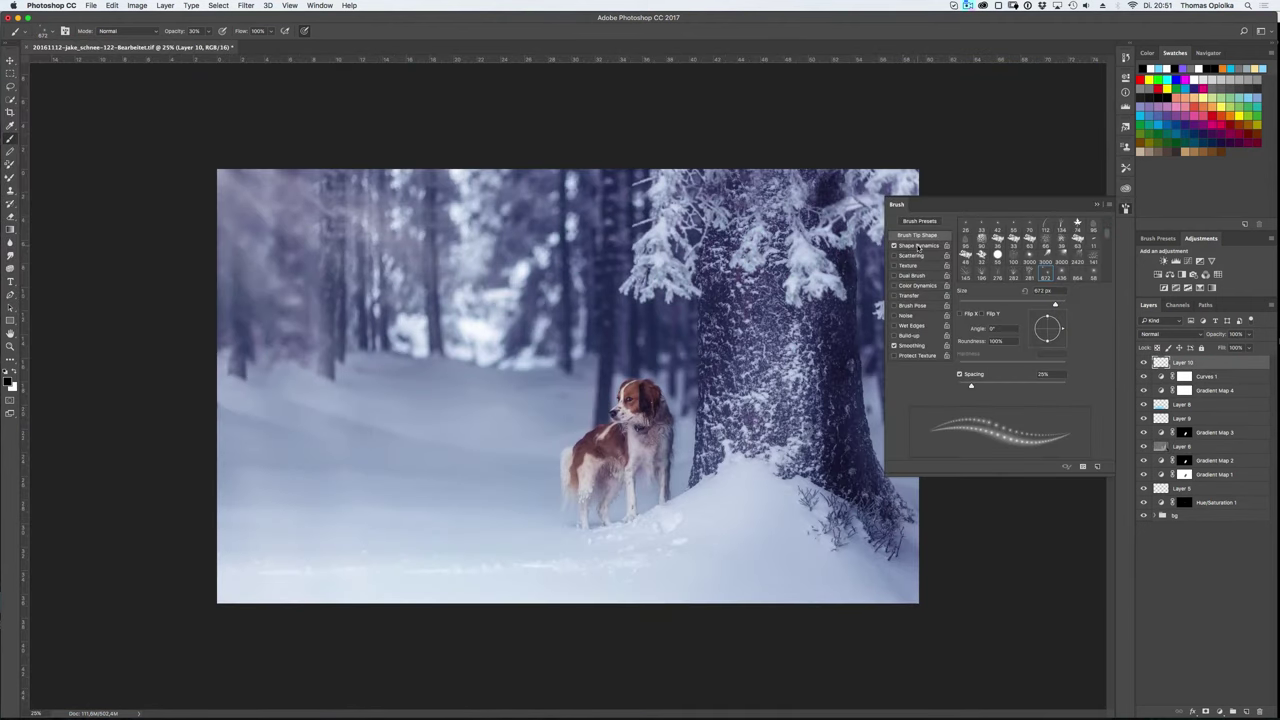
{"action": "left_click", "coordinate": [918, 245]}
{"action": "left_click", "coordinate": [917, 234]}
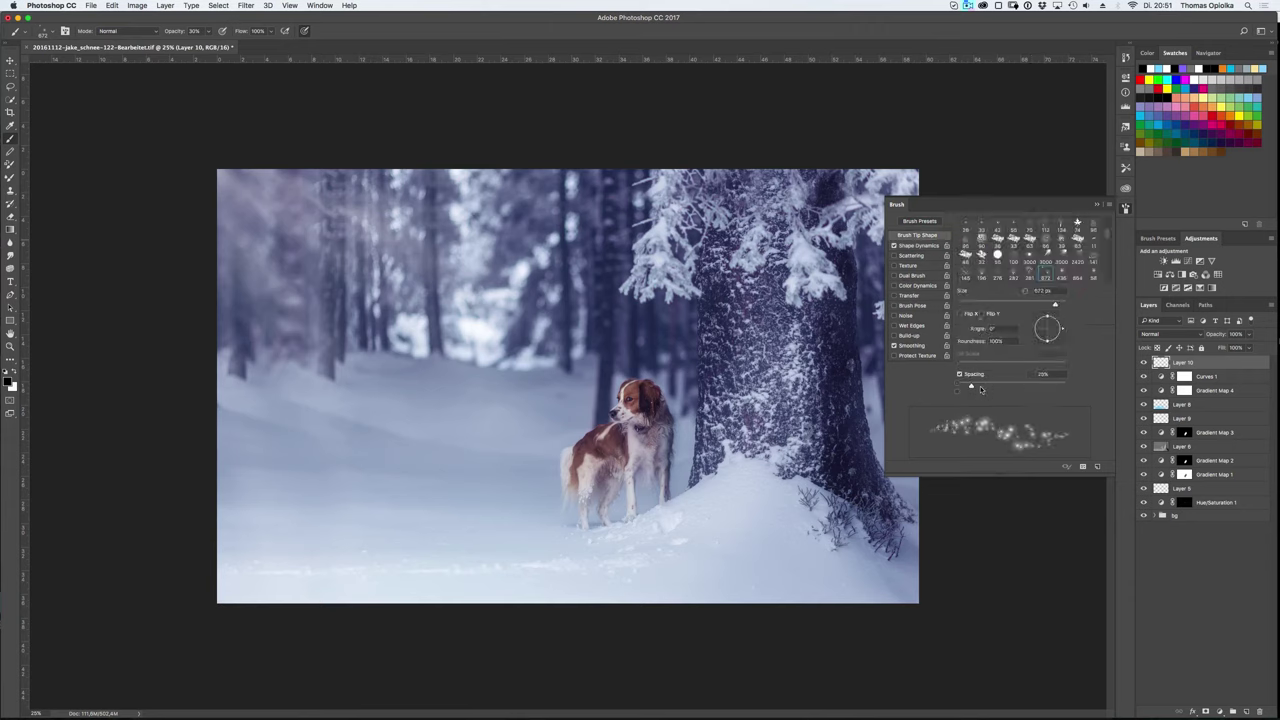
{"action": "left_click", "coordinate": [911, 256]}
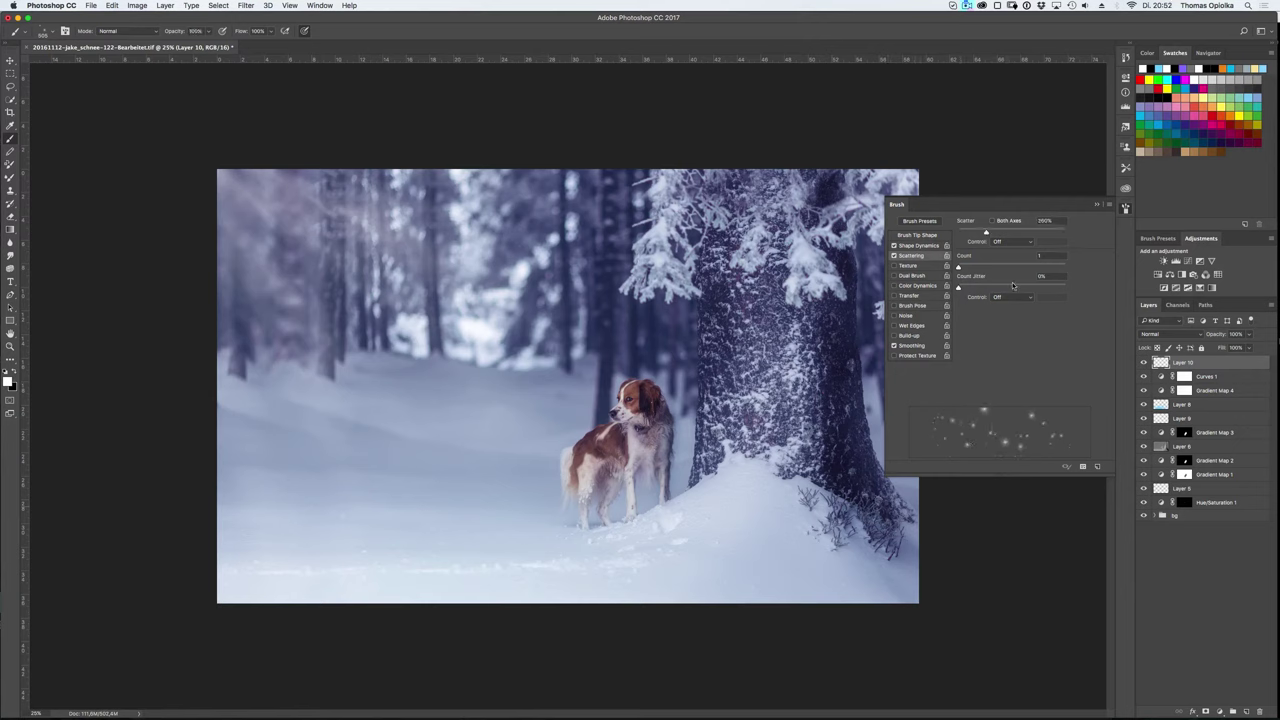
{"action": "left_click_drag", "start_coordinate": [986, 232], "coordinate": [994, 232]}
{"action": "key", "text": "F5"}
- Dab snow sparkles across the left forest at 10% and 70% brush opacity
{"action": "left_click_drag", "start_coordinate": [245, 235], "coordinate": [529, 397]}
{"action": "key", "text": "1"}
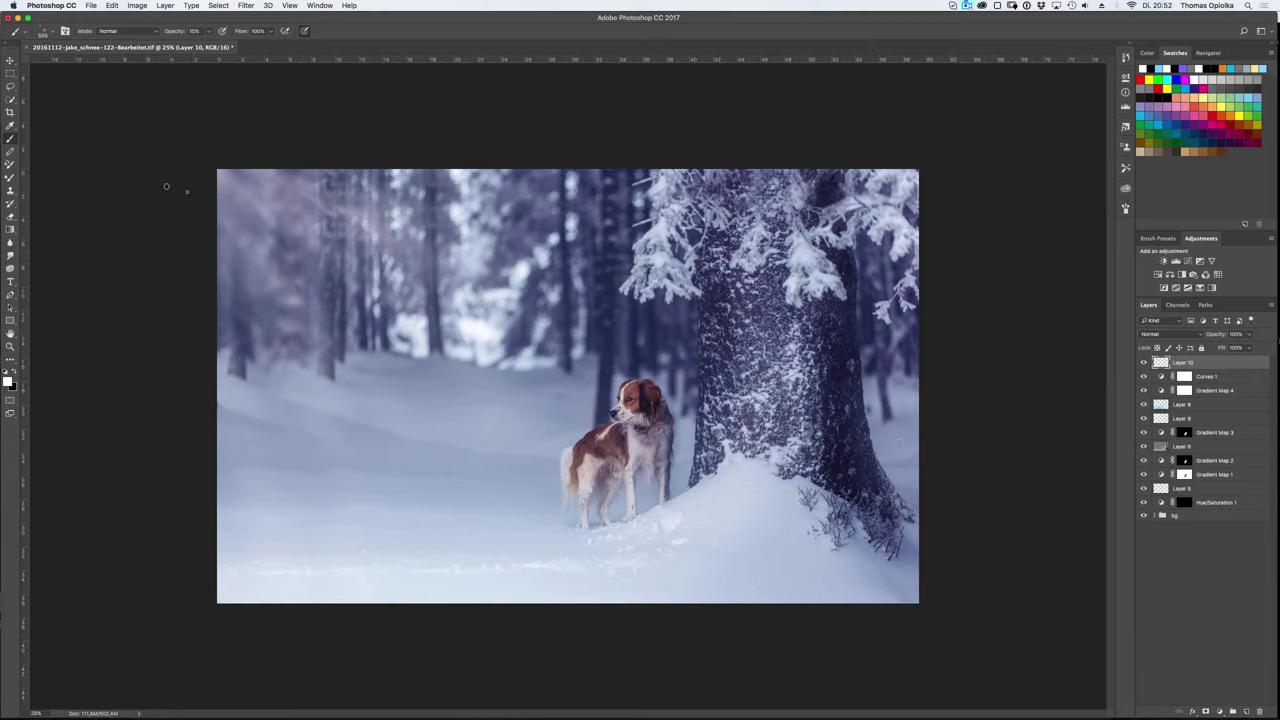
{"action": "left_click_drag", "start_coordinate": [200, 257], "coordinate": [330, 380]}
{"action": "key", "text": "7"}
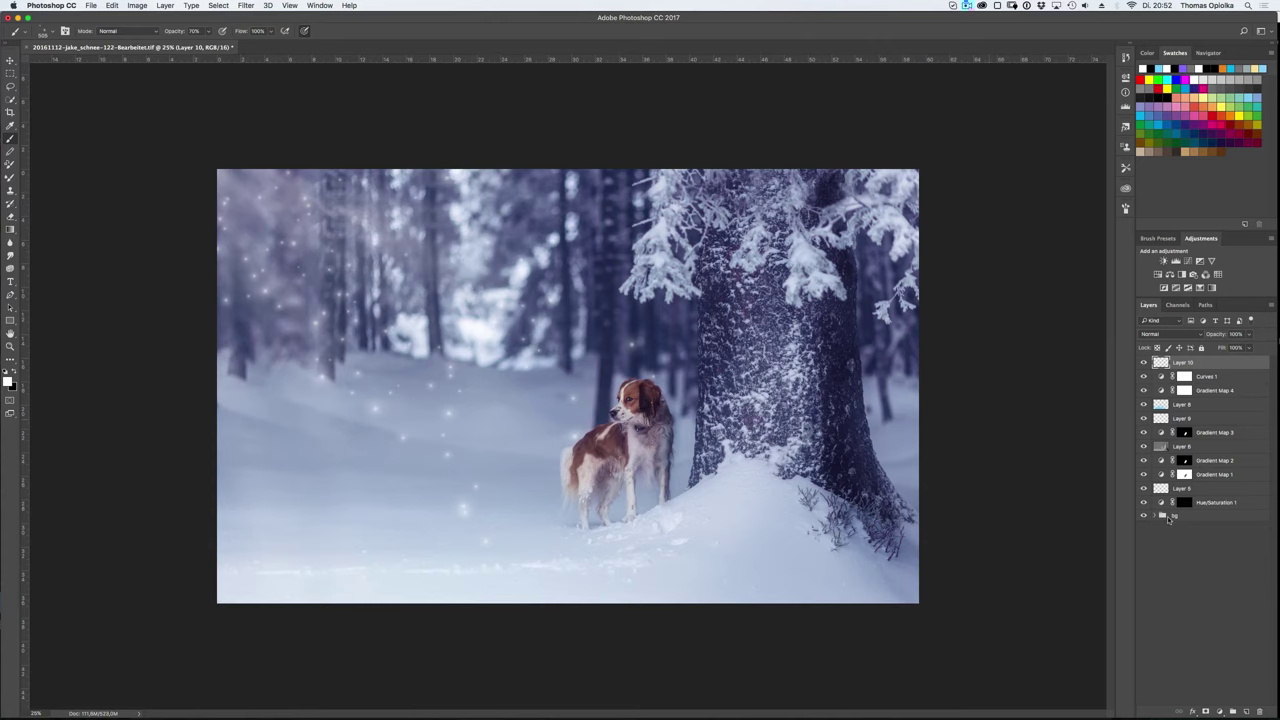
{"action": "key", "text": "e"}
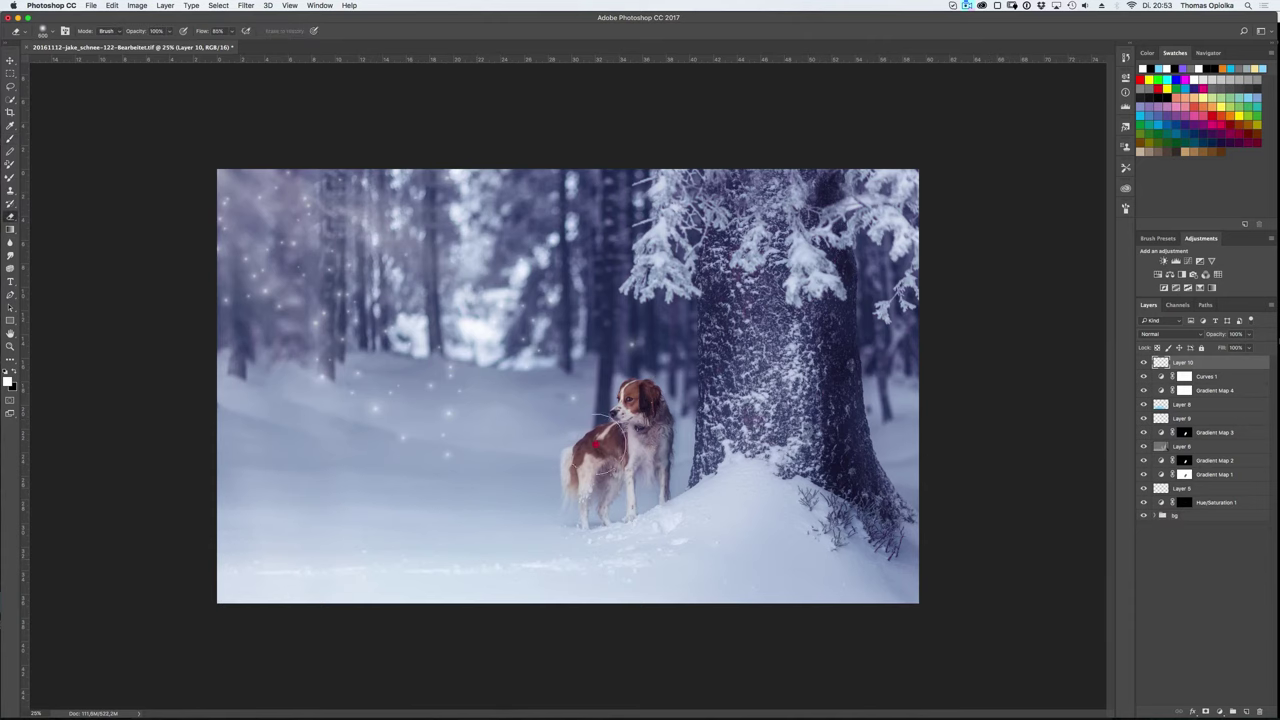
{"action": "key", "text": "ctrl+minus"}
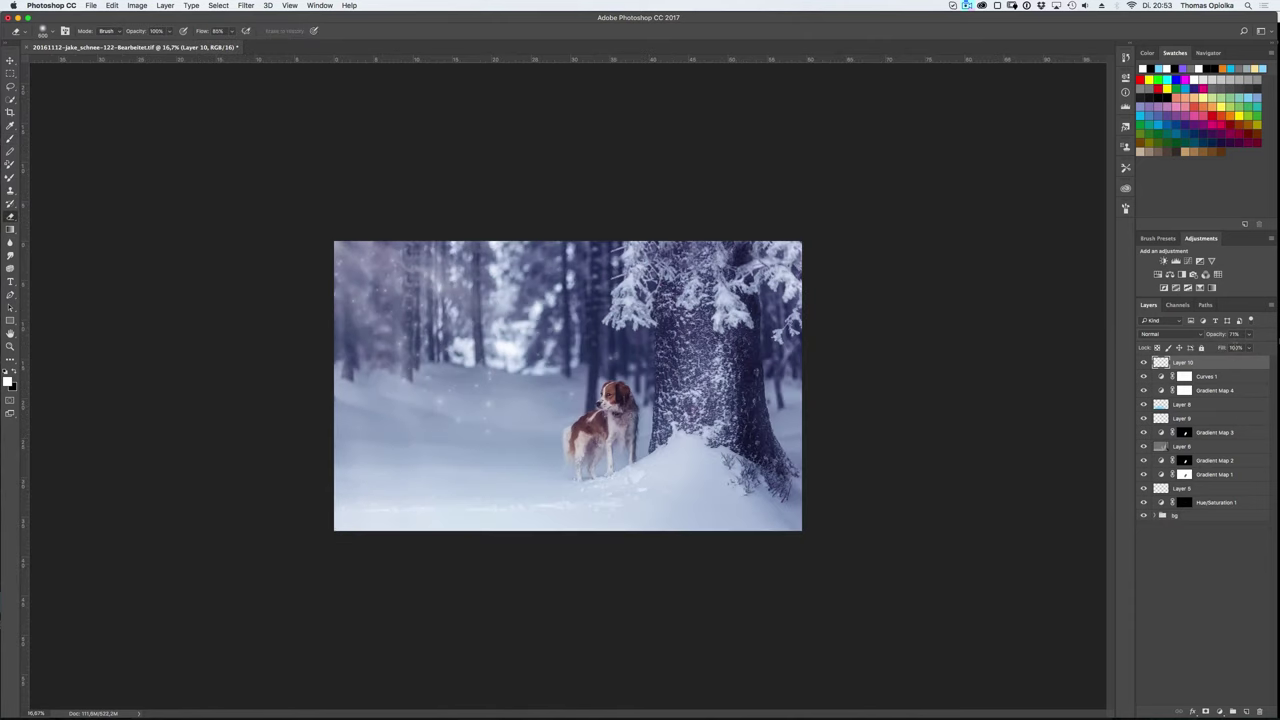
{"action": "left_click_drag", "start_coordinate": [1185, 362], "coordinate": [1260, 711]}
{"action": "key", "text": "ctrl+z"}
- Raise the sparkle brush's Size Jitter to 100% in the Brush settings
{"action": "key", "text": "b"}
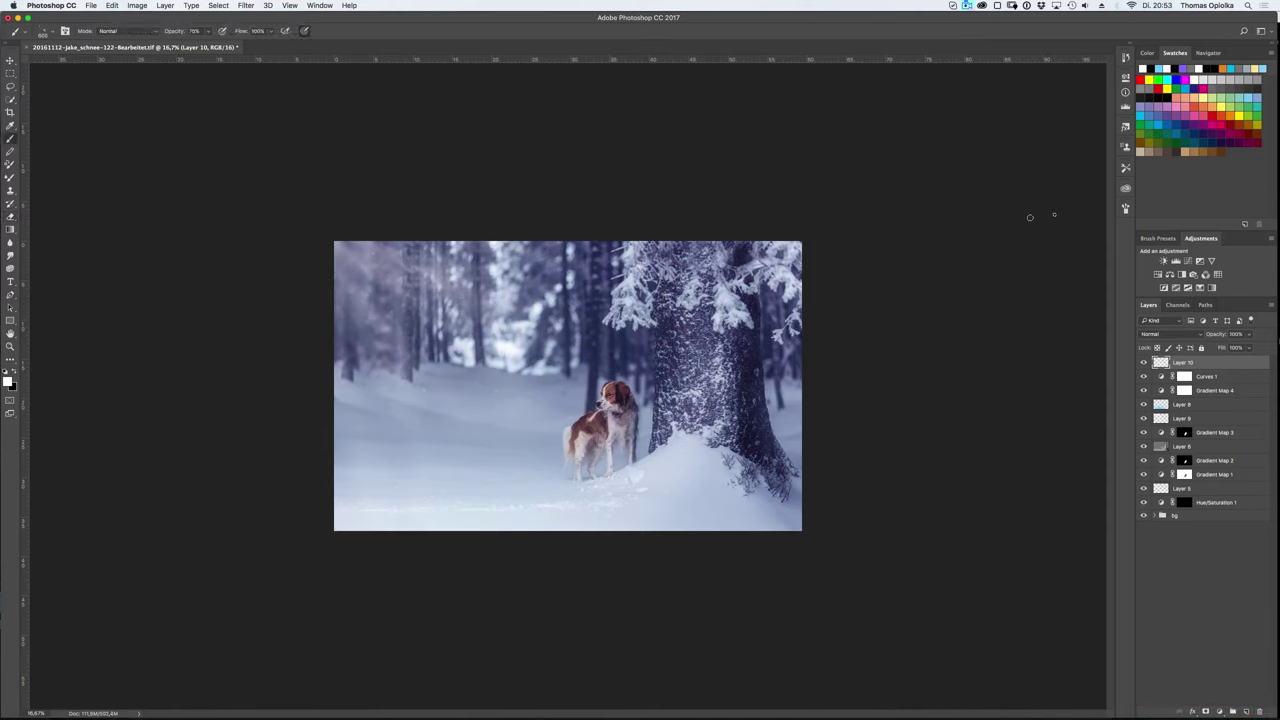
{"action": "key", "text": "F5"}
{"action": "left_click", "coordinate": [917, 235]}
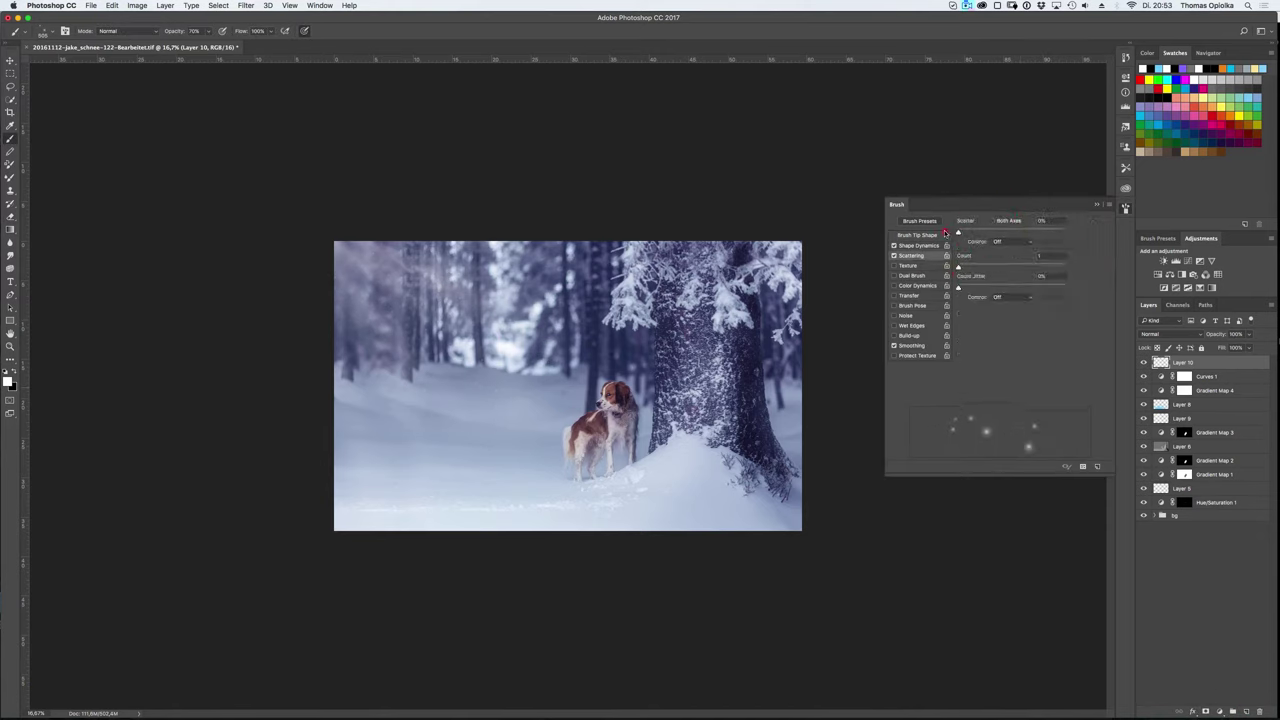
{"action": "left_click", "coordinate": [980, 265]}
{"action": "left_click_drag", "start_coordinate": [1045, 235], "coordinate": [1066, 234]}
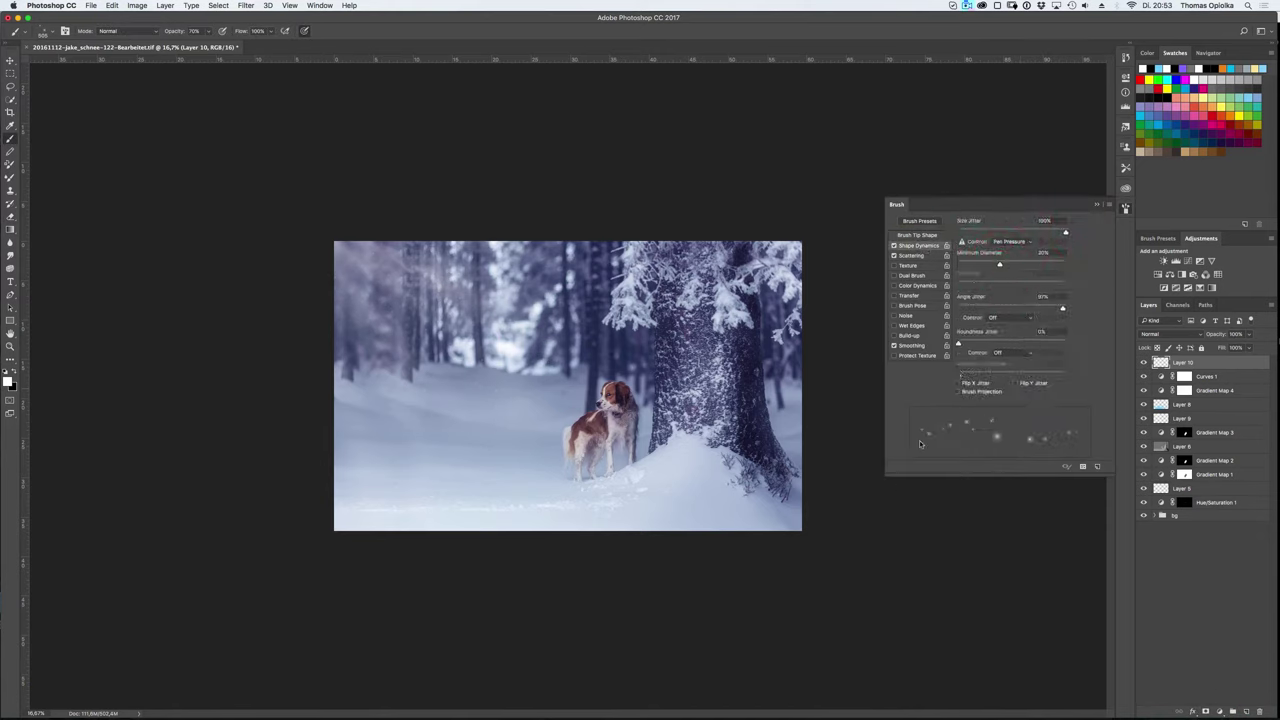
{"action": "left_click", "coordinate": [915, 256]}
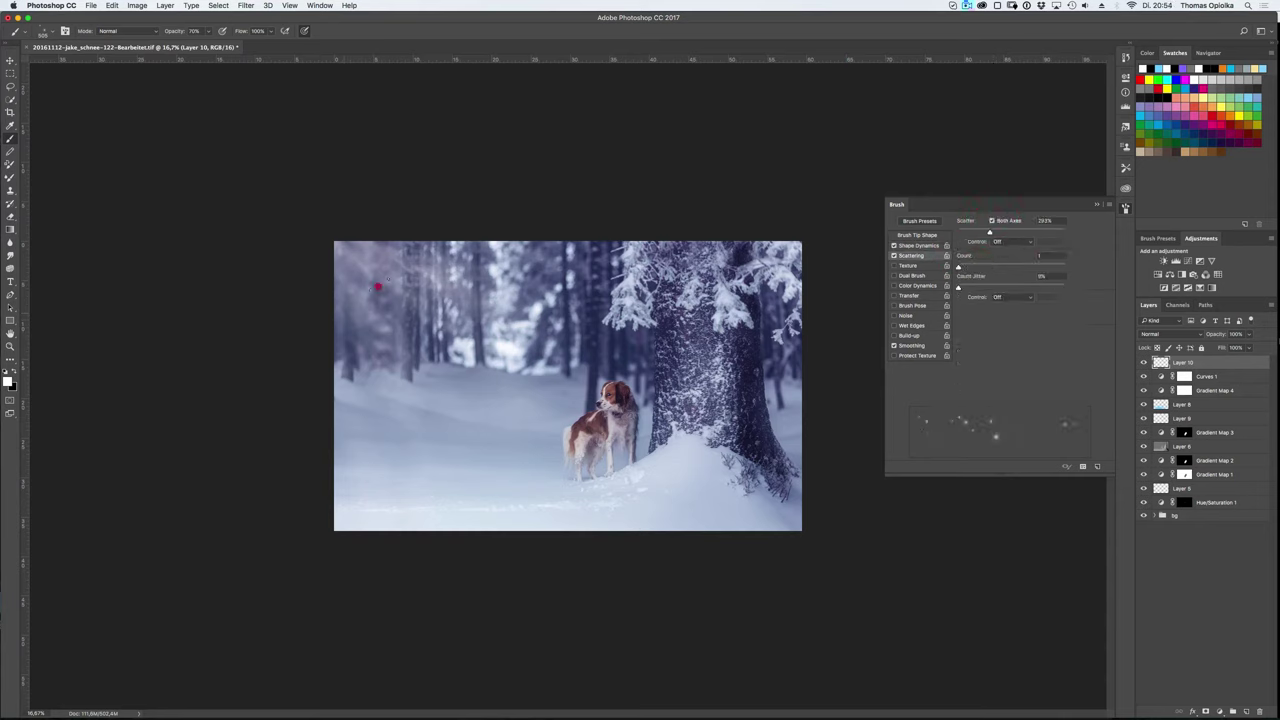
{"action": "left_click", "coordinate": [917, 235]}
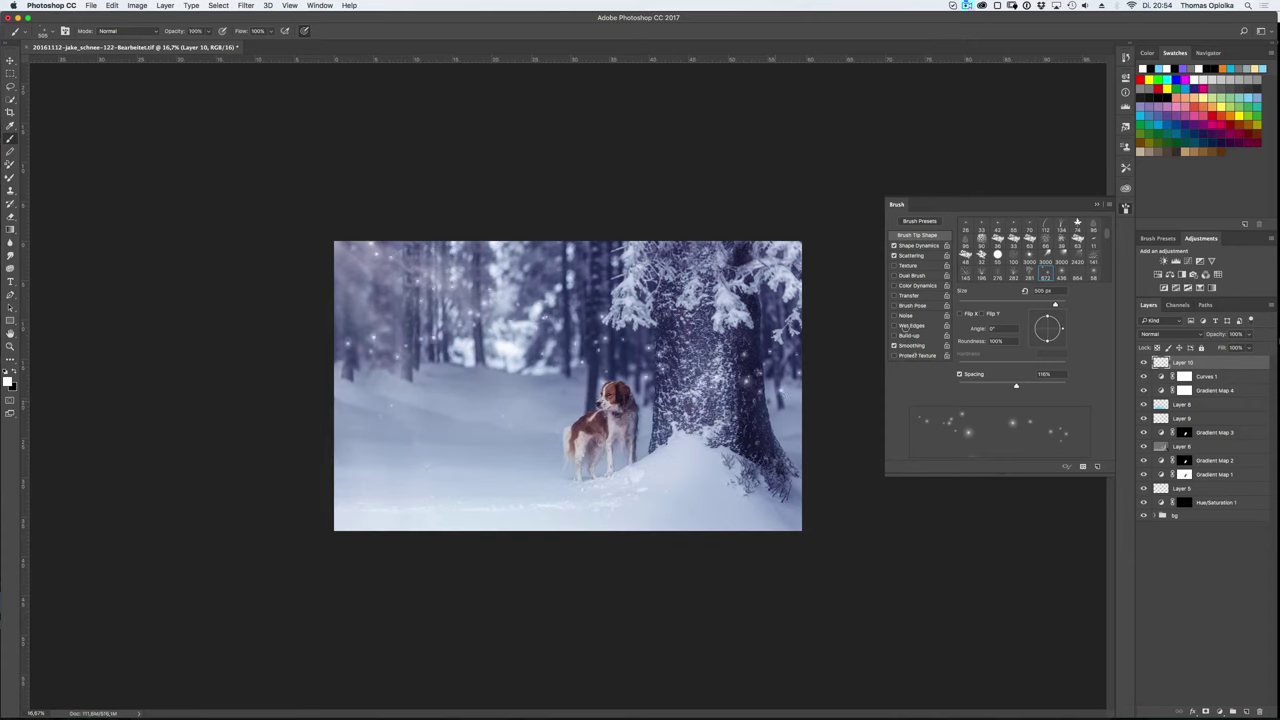
- Erase stray sparkles near the tree, lower the layer's opacity, and save the image
{"action": "key", "text": "e"}
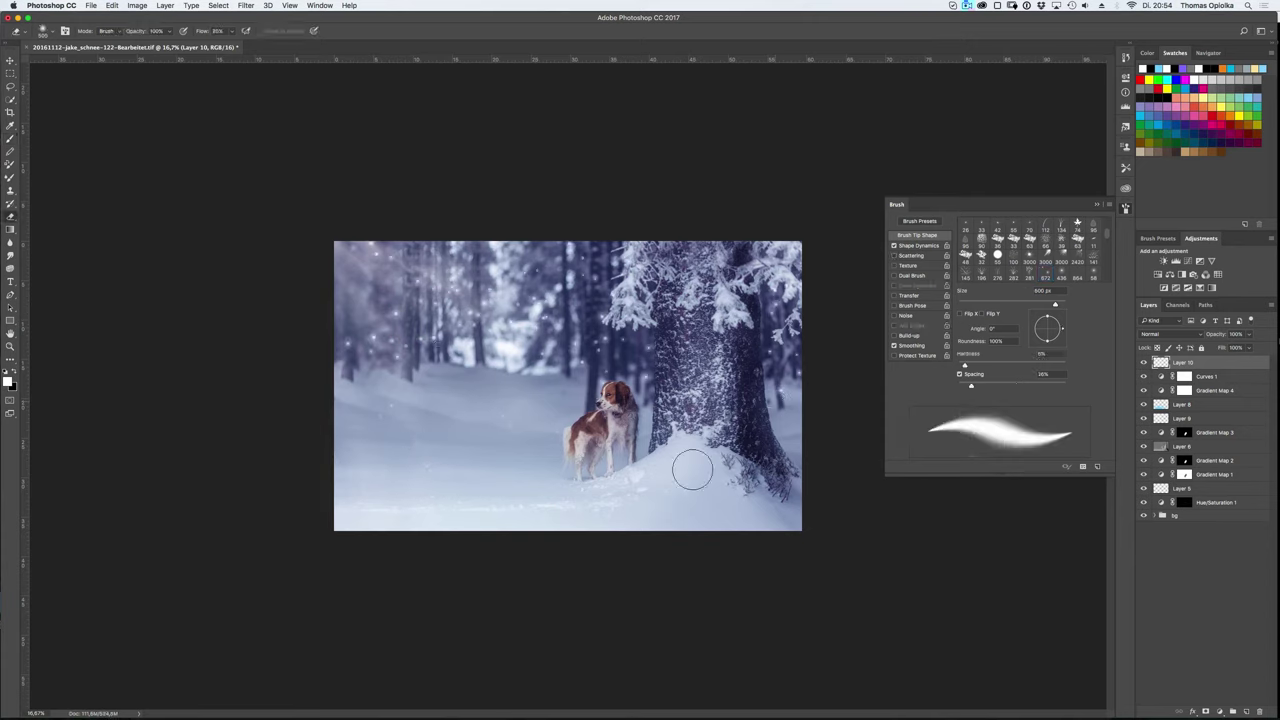
{"action": "left_click", "coordinate": [451, 290]}
{"action": "left_click", "coordinate": [333, 234]}
{"action": "left_click_drag", "start_coordinate": [1249, 334], "coordinate": [1232, 349]}
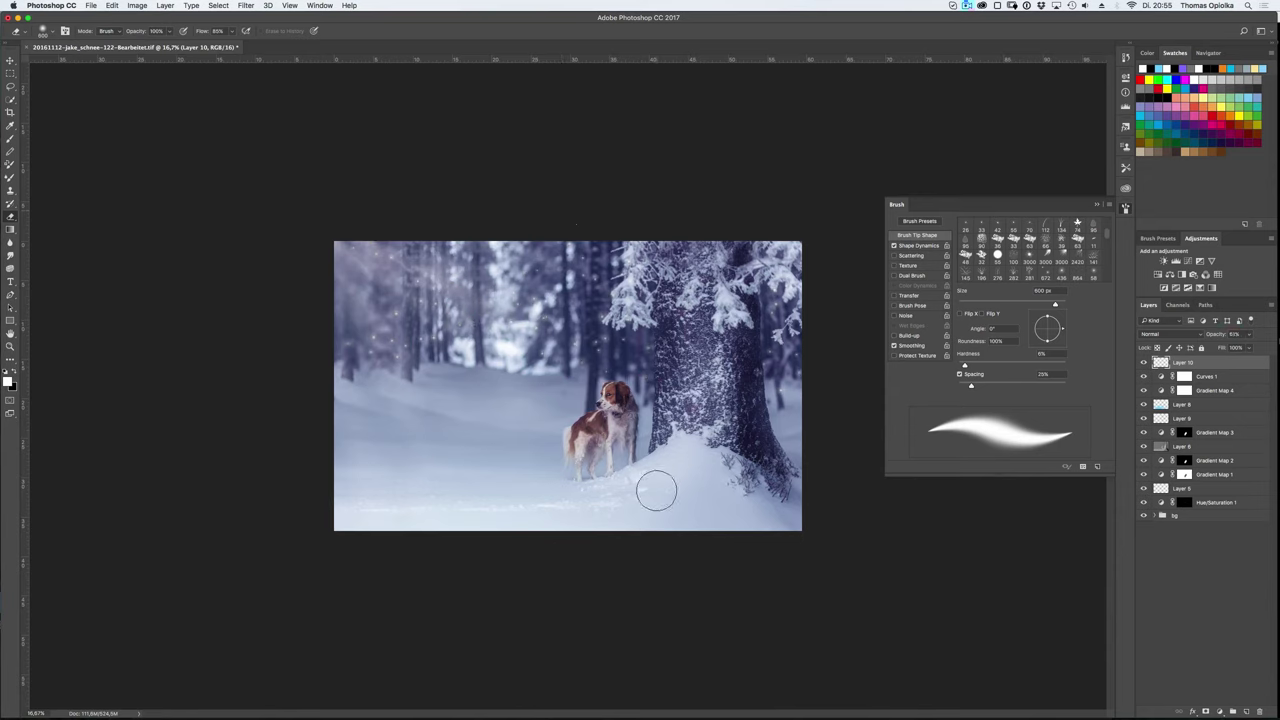
{"action": "key", "text": "b"}
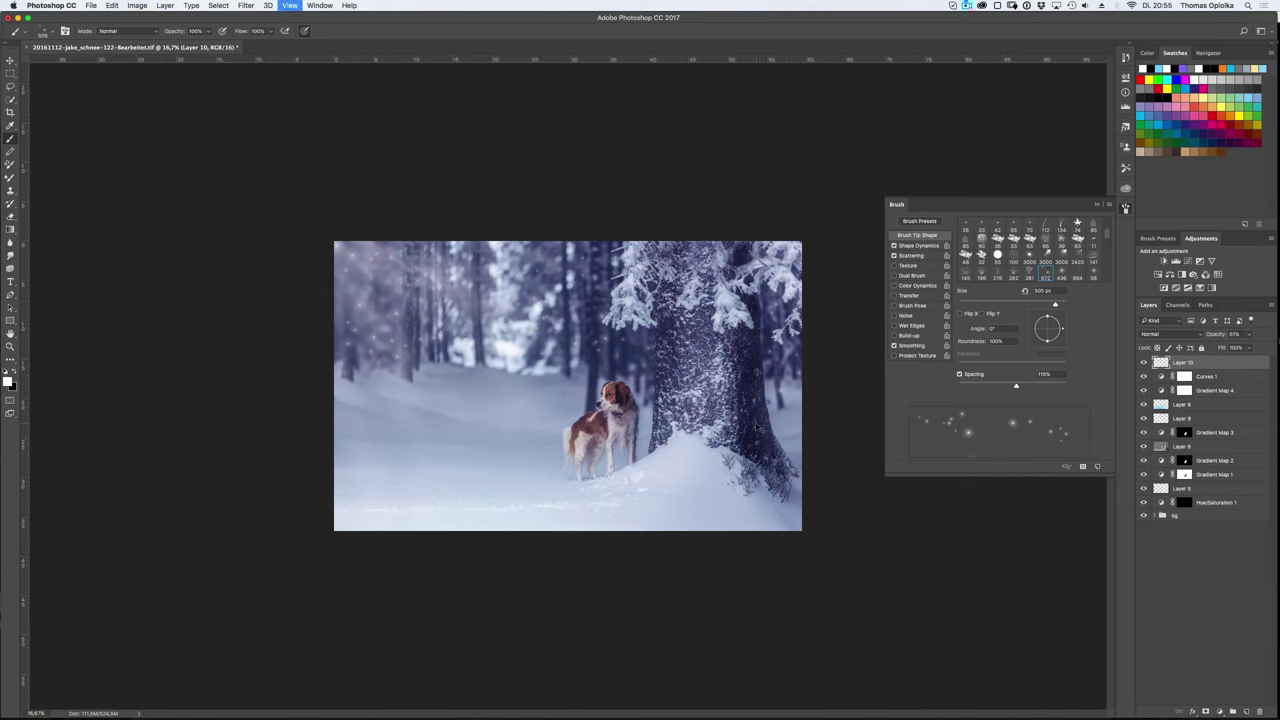
{"action": "key", "text": "e"}
{"action": "left_click", "coordinate": [407, 305]}
{"action": "left_click", "coordinate": [566, 258]}
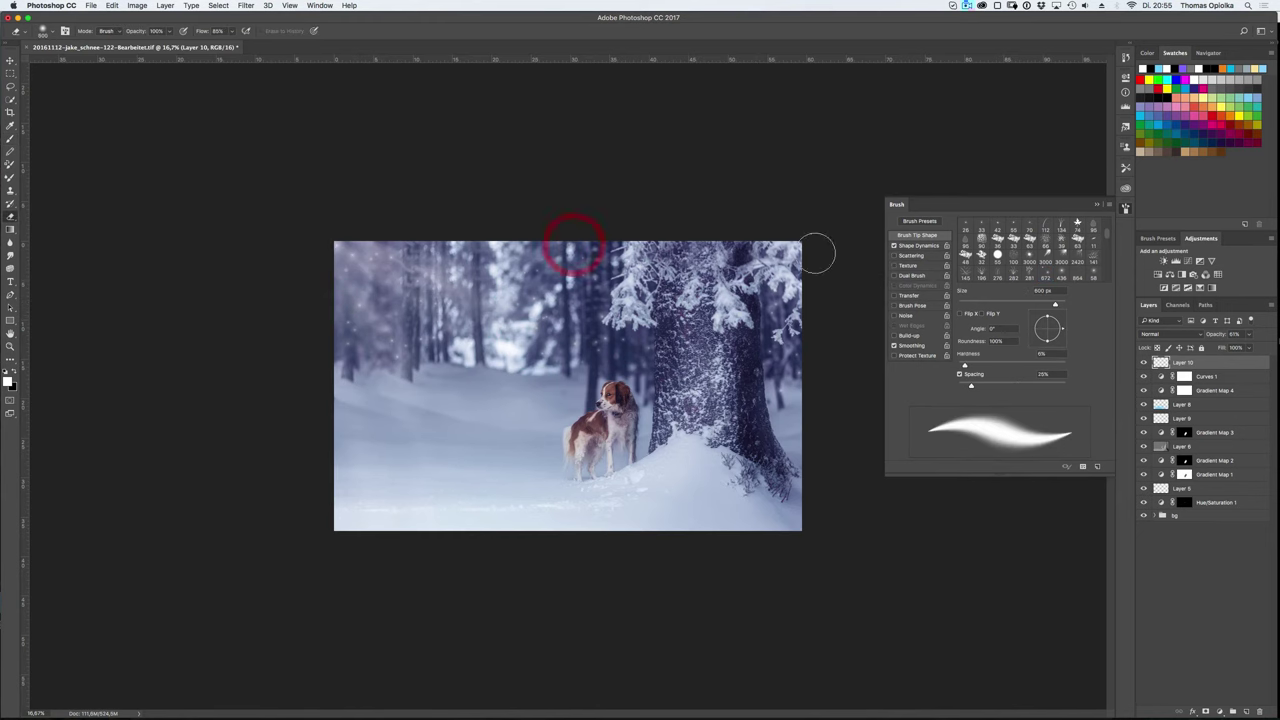
{"action": "left_click_drag", "start_coordinate": [377, 251], "coordinate": [345, 251]}
{"action": "key", "text": "ctrl+s"}
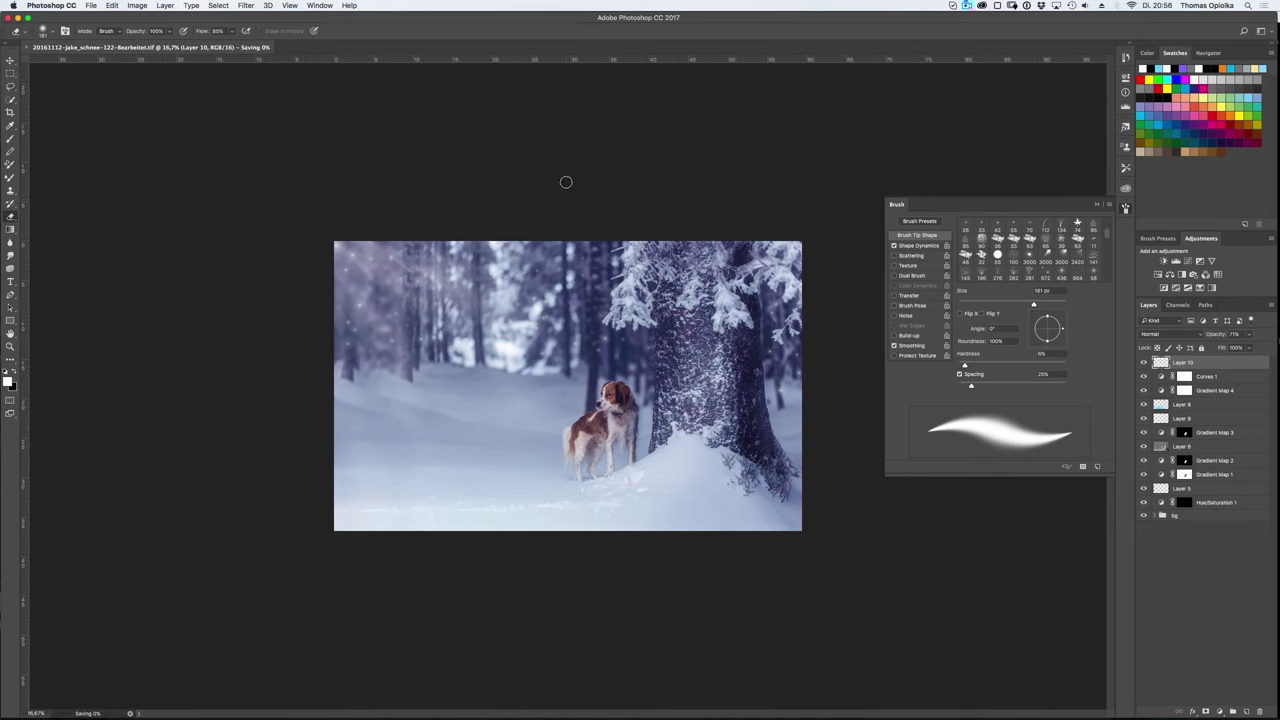
- In Lightroom, set the post-crop vignette Amount to about -21
{"action": "key", "text": "super+Tab"}
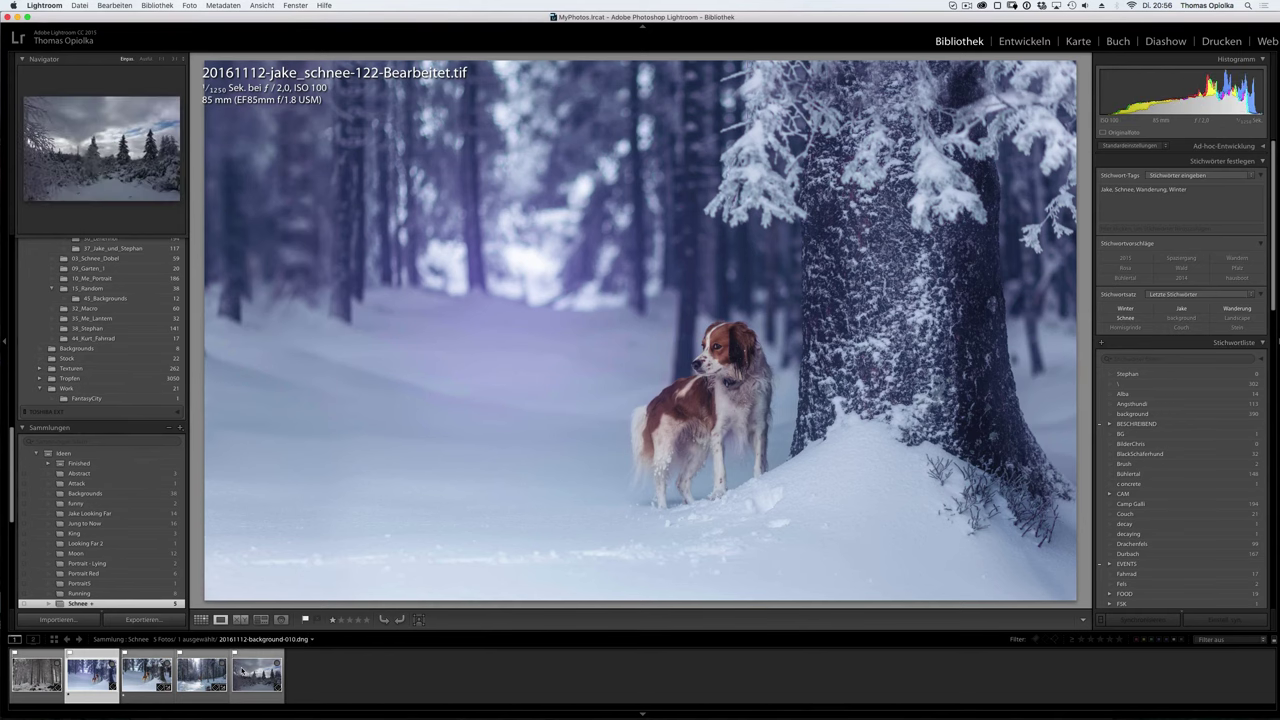
{"action": "key", "text": "super+Tab"}
{"action": "key", "text": "super+Tab"}
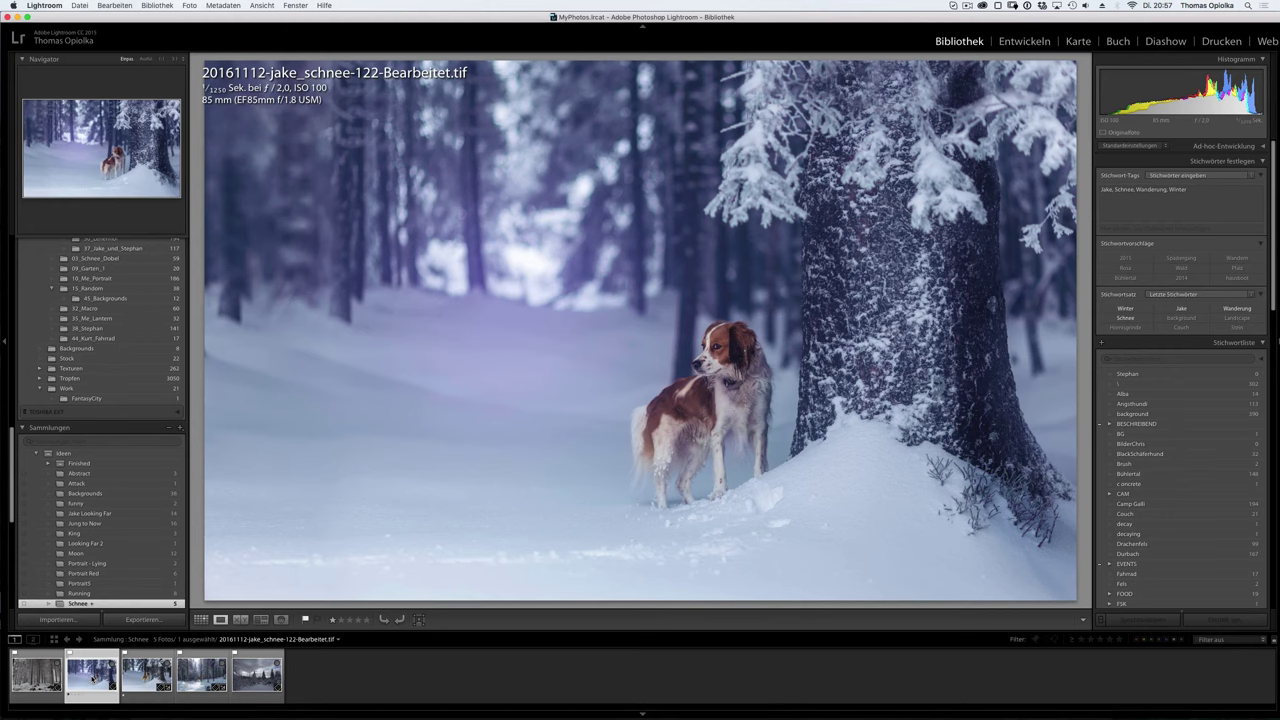
{"action": "scroll", "coordinate": [1167, 463], "scroll_direction": "down", "scroll_amount": 10}
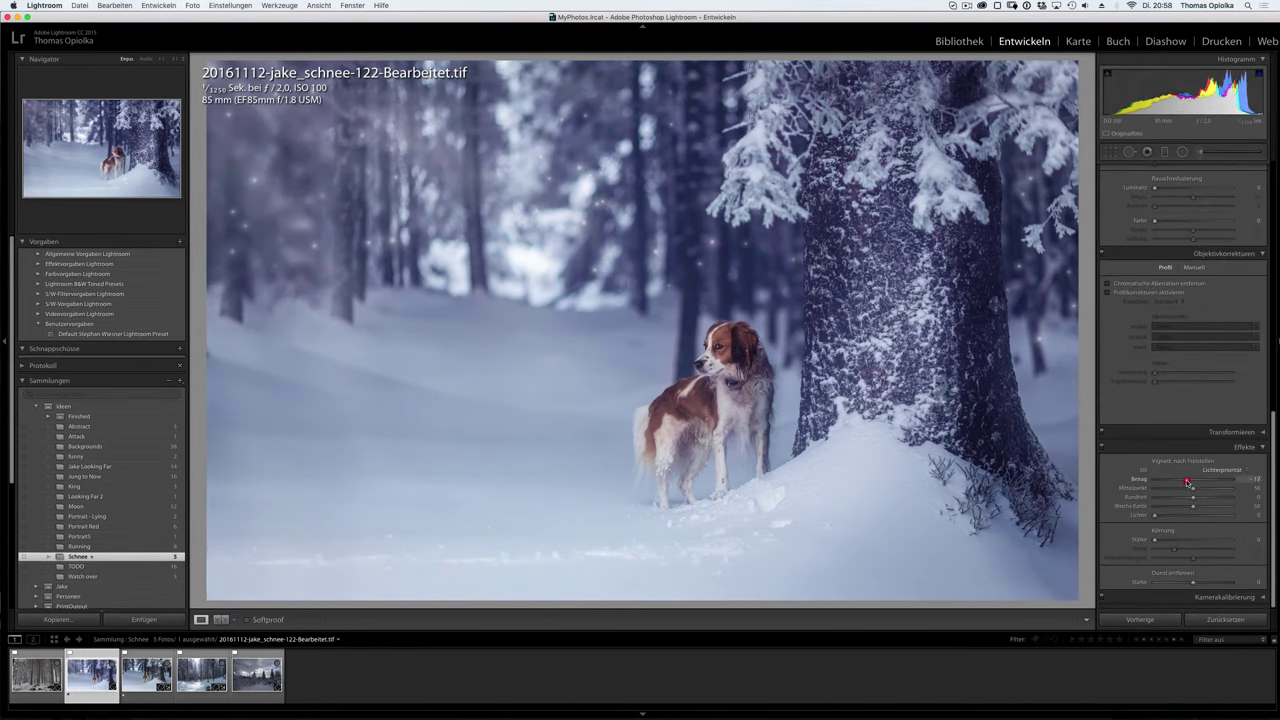
{"action": "left_click_drag", "start_coordinate": [1193, 481], "coordinate": [1186, 482]}
- Draw a feathered radial filter around the dog, darkening the outside to about -1.58 exposure
{"action": "left_click", "coordinate": [1182, 151]}
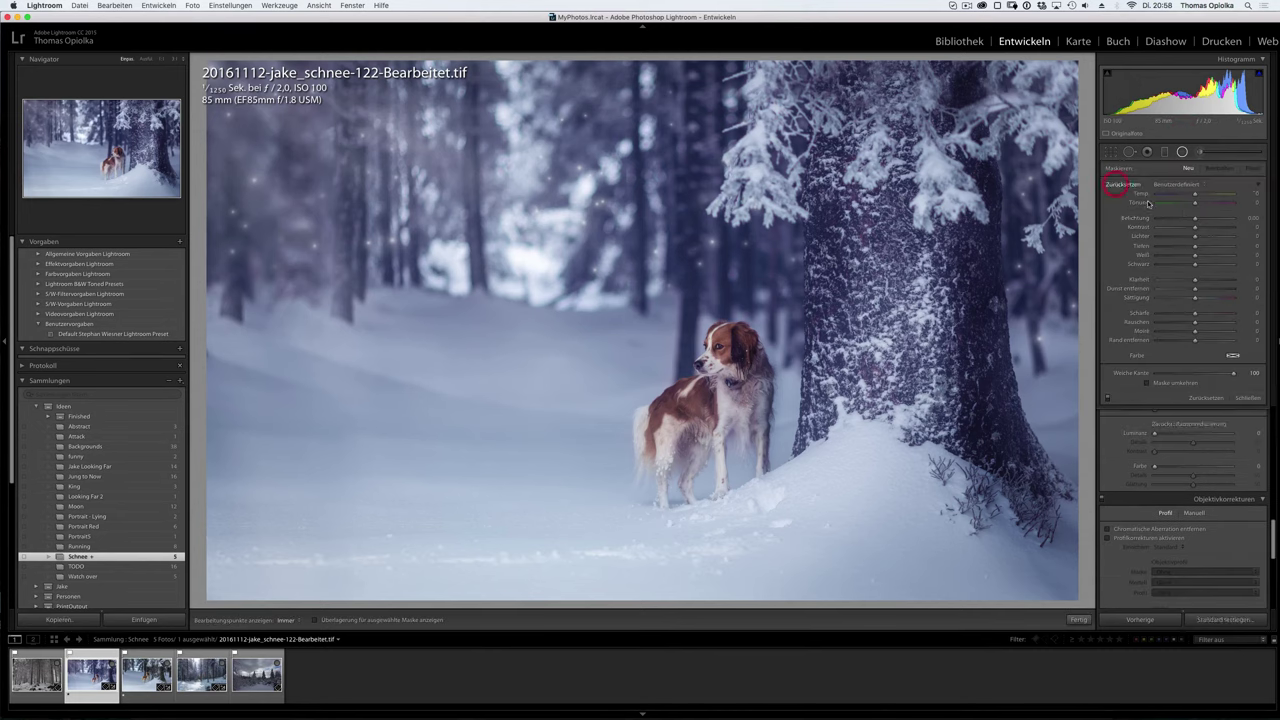
{"action": "mouse_move", "coordinate": [511, 247]}
{"action": "left_mouse_down"}
{"action": "mouse_move", "coordinate": [797, 437]}
{"action": "mouse_move", "coordinate": [766, 394]}
{"action": "mouse_move", "coordinate": [894, 485]}
{"action": "left_mouse_up"}
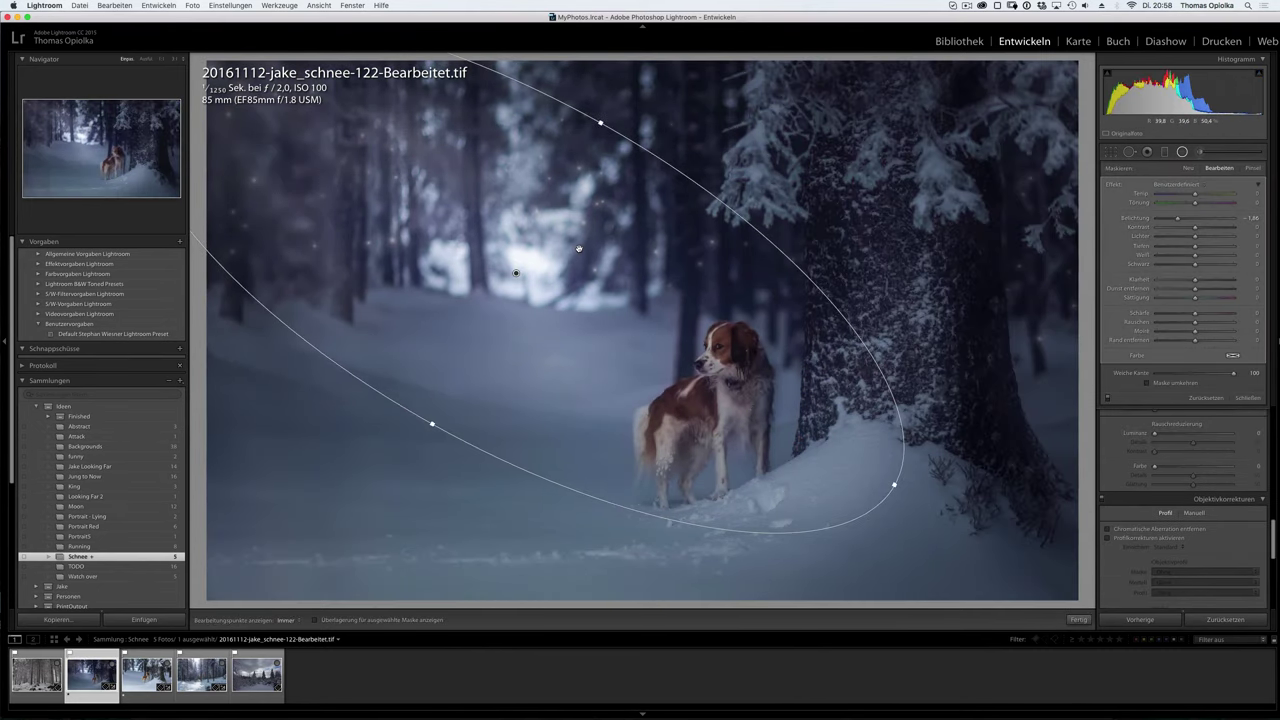
{"action": "left_click_drag", "start_coordinate": [1233, 372], "coordinate": [1191, 375]}
{"action": "left_click_drag", "start_coordinate": [894, 485], "coordinate": [932, 516]}
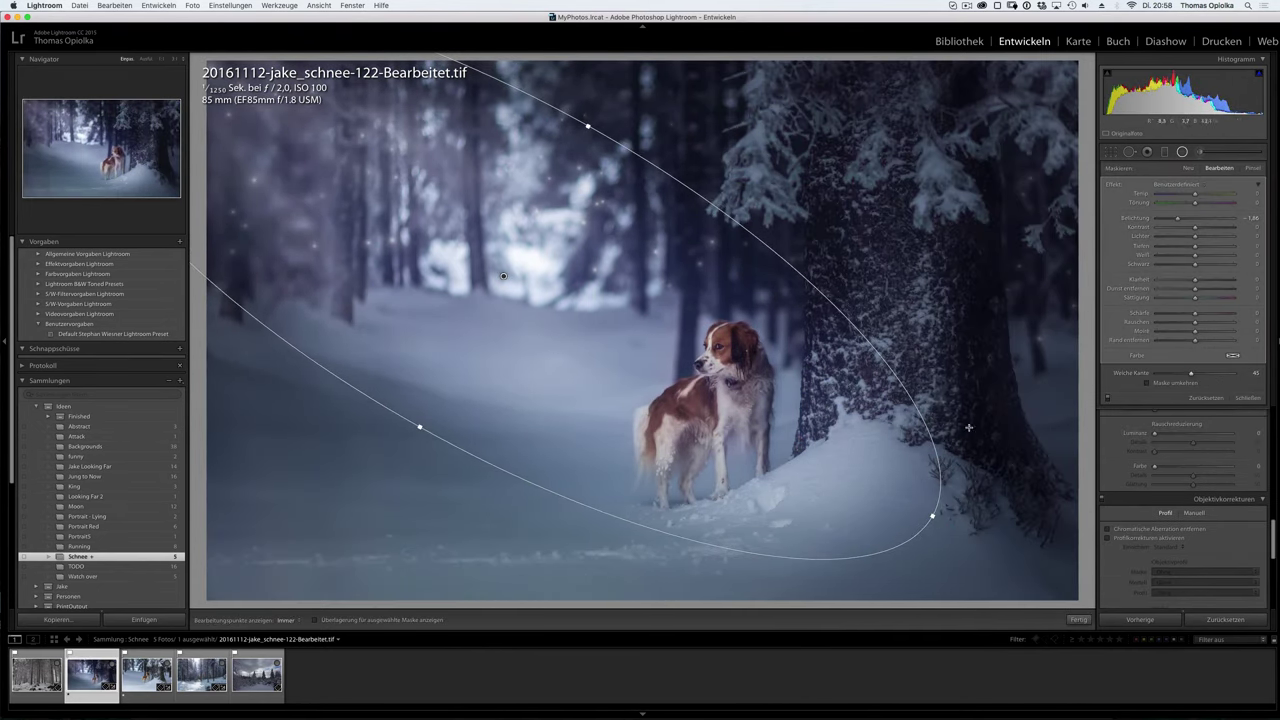
{"action": "left_click_drag", "start_coordinate": [1177, 217], "coordinate": [1180, 218]}
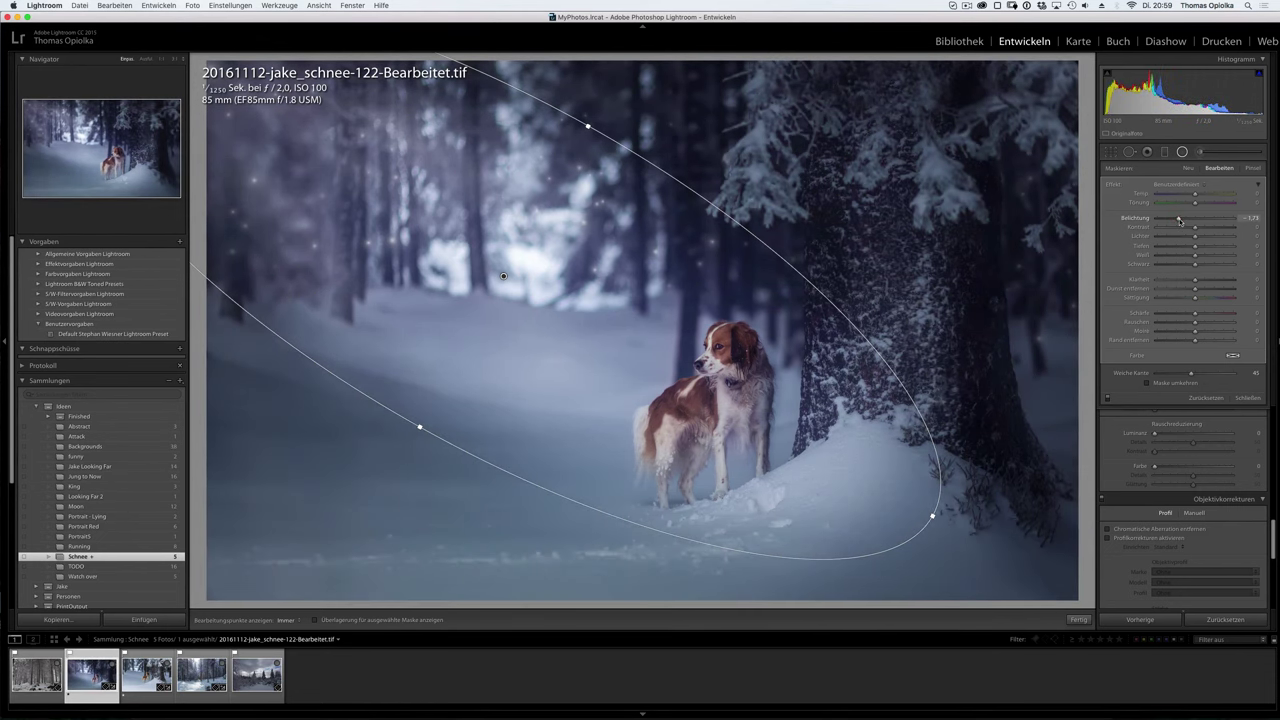
{"action": "mouse_move", "coordinate": [1191, 373]}
{"action": "left_mouse_down"}
{"action": "mouse_move", "coordinate": [1231, 375]}
{"action": "mouse_move", "coordinate": [1175, 380]}
{"action": "mouse_move", "coordinate": [1188, 384]}
{"action": "left_mouse_up"}
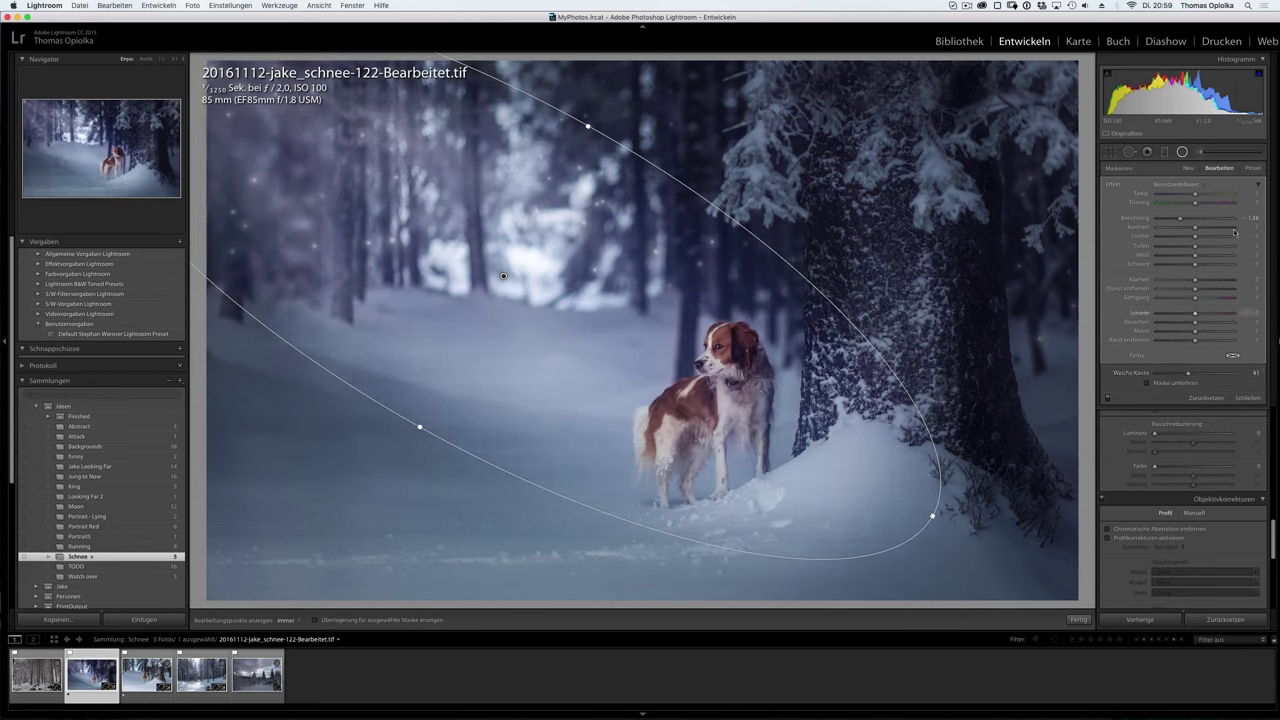
{"action": "key", "text": "shift+m"}
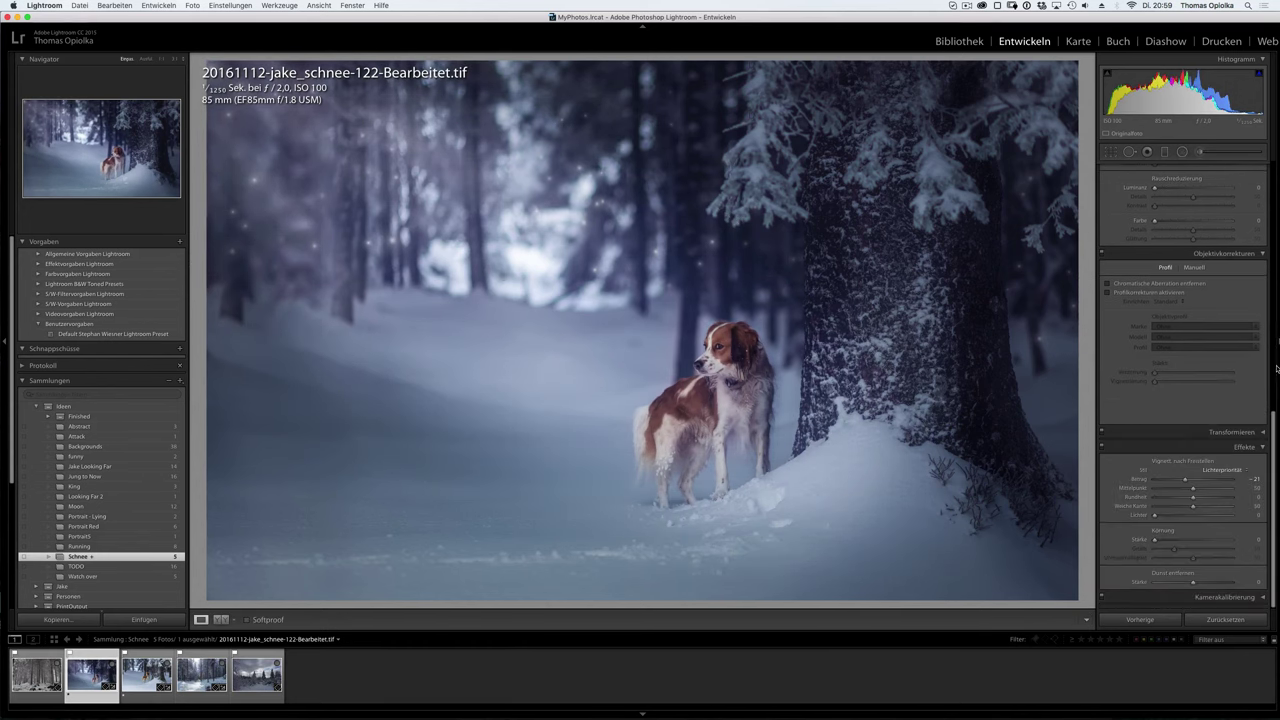